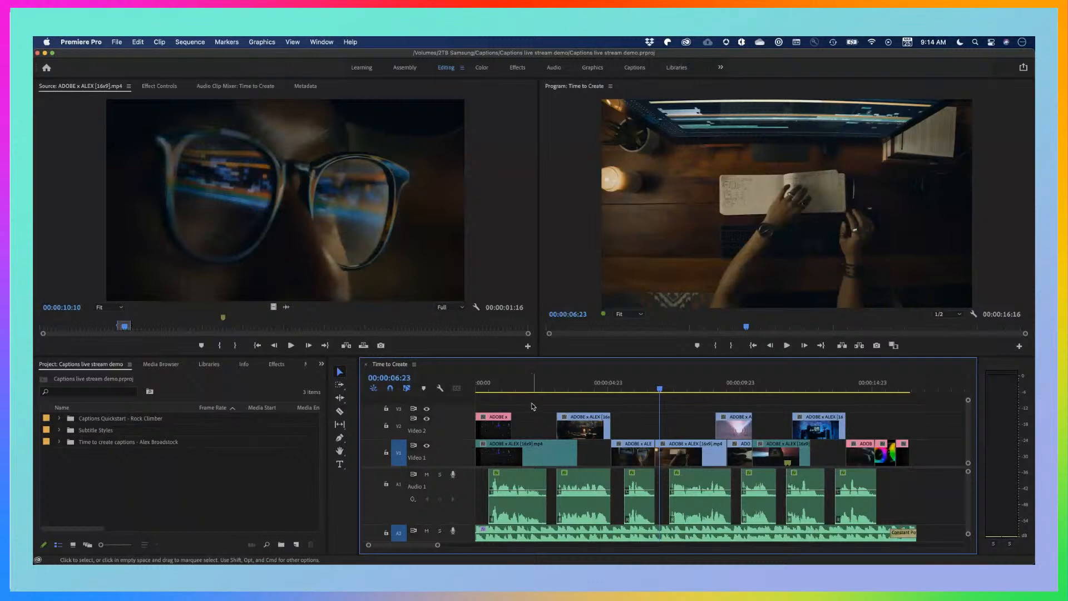
Play the opening of the Time to Create sequence from 00:00:00:00 to review its dialogue and music
{"action": "left_click", "coordinate": [488, 385]}
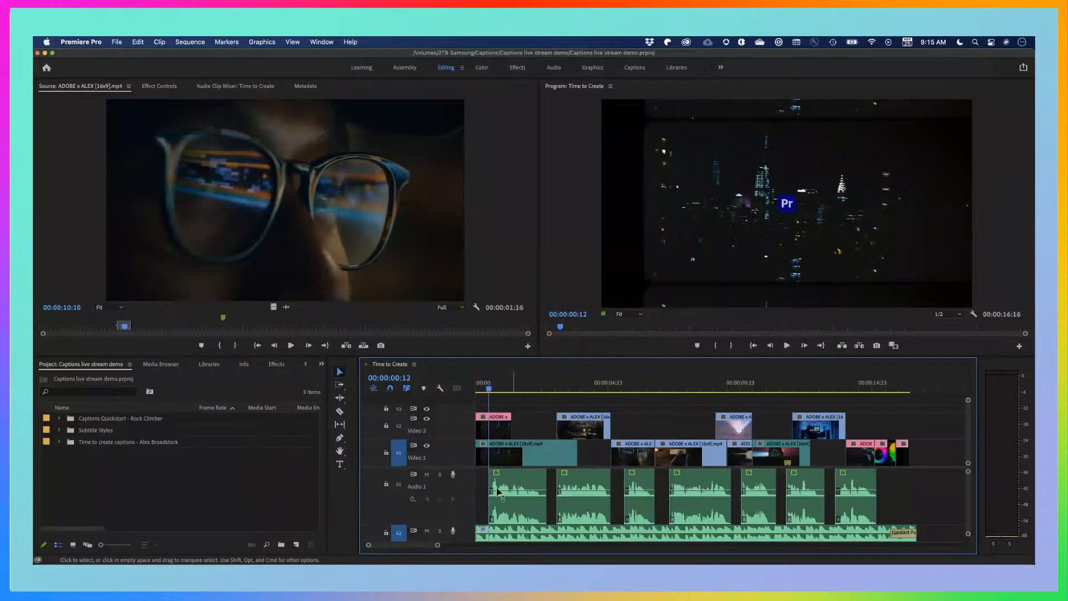
{"action": "scroll", "coordinate": [471, 504], "scroll_direction": "down", "scroll_amount": 2}
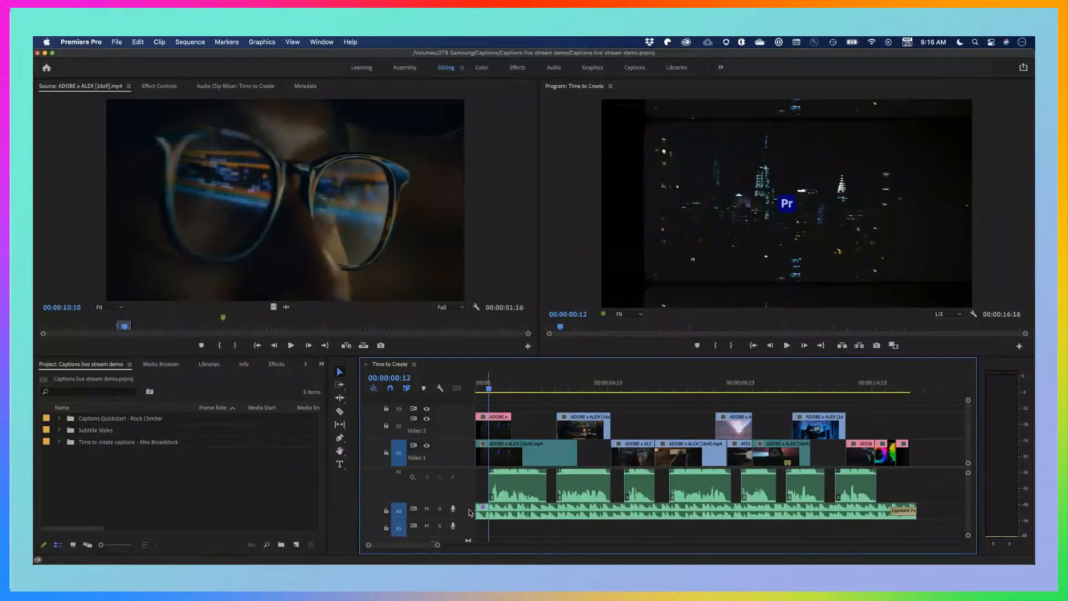
{"action": "scroll", "coordinate": [470, 512], "scroll_direction": "up", "scroll_amount": 1}
{"action": "scroll", "coordinate": [470, 512], "scroll_direction": "up", "scroll_amount": 2}
{"action": "left_click_drag", "start_coordinate": [489, 389], "coordinate": [470, 396]}
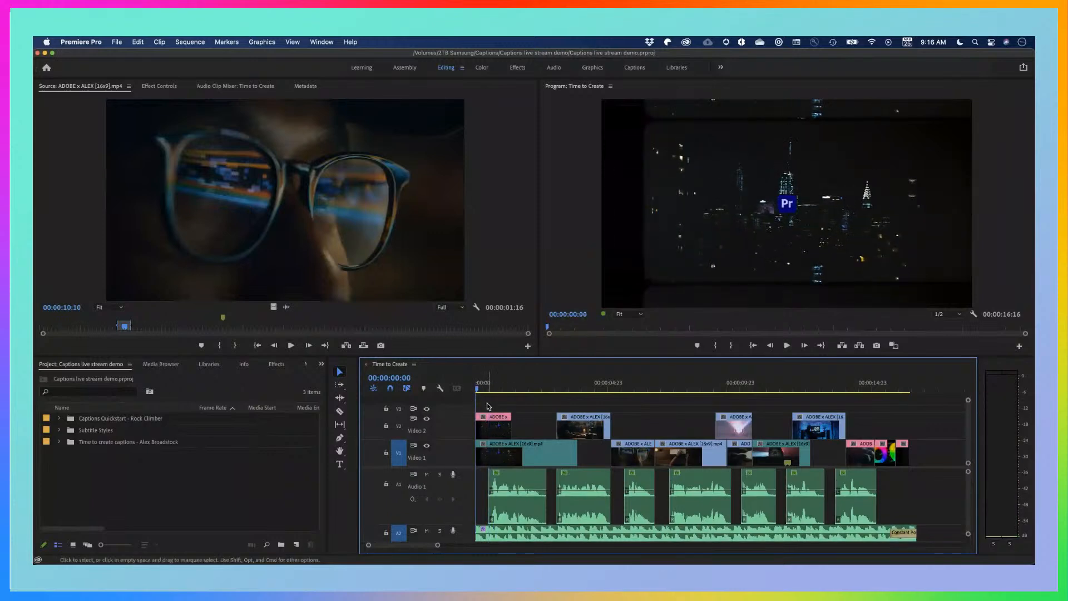
{"action": "key", "text": "space"}
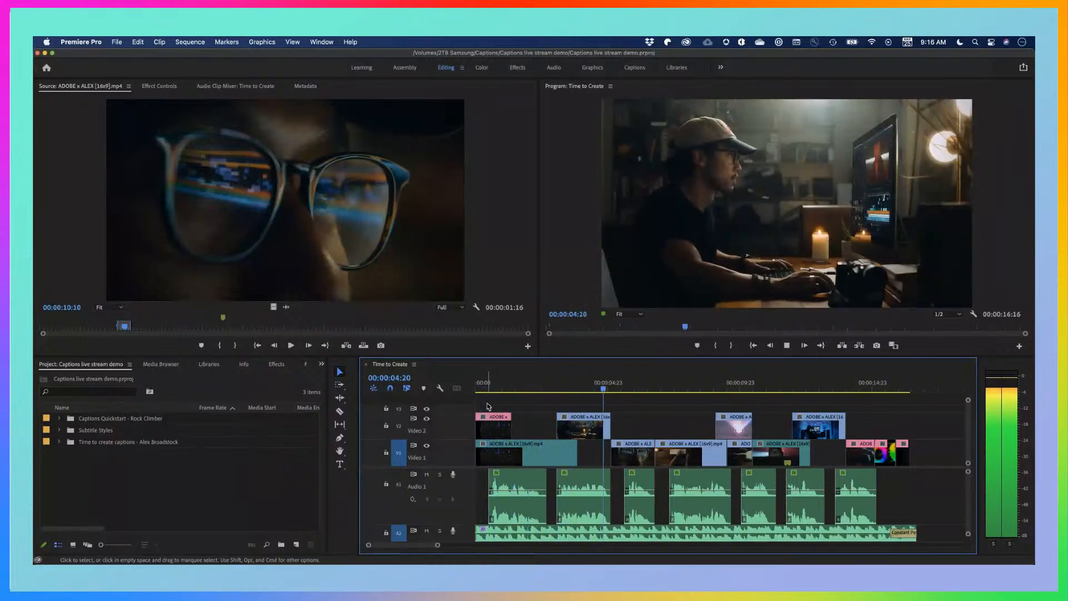
{"action": "key", "text": "space"}
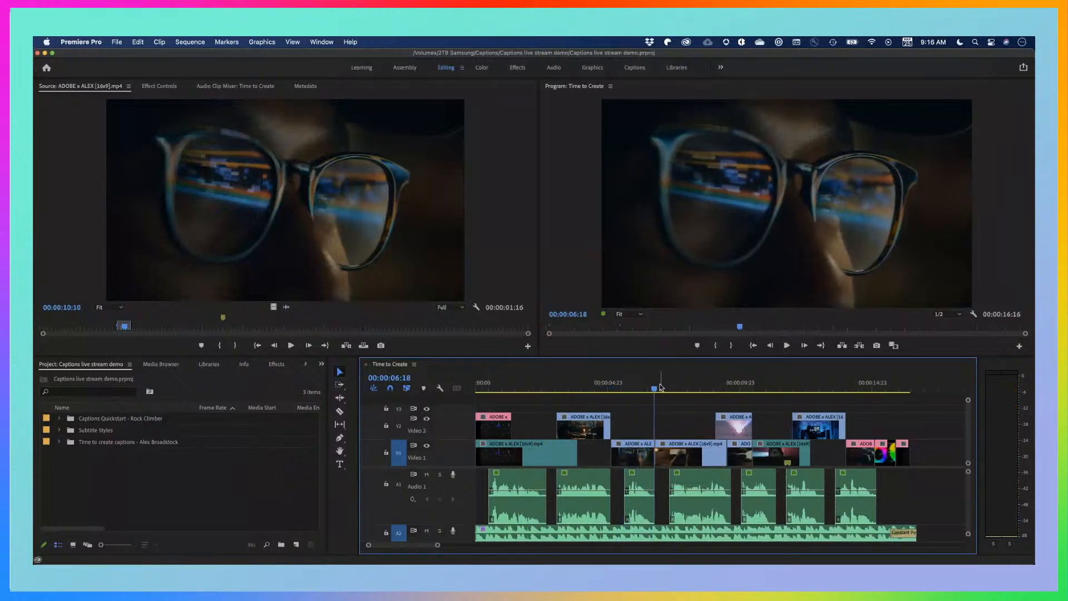
Return the playhead to 00:00:00:12, where the first dialogue clip starts, and mute audio track A2
{"action": "left_click_drag", "start_coordinate": [660, 385], "coordinate": [489, 392]}
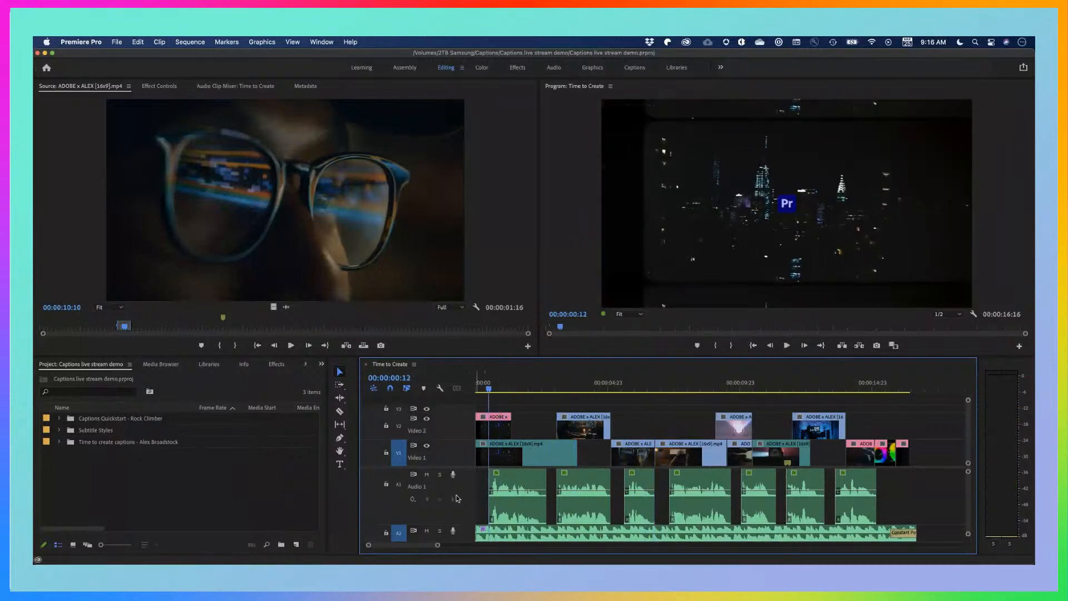
{"action": "left_click", "coordinate": [427, 532]}
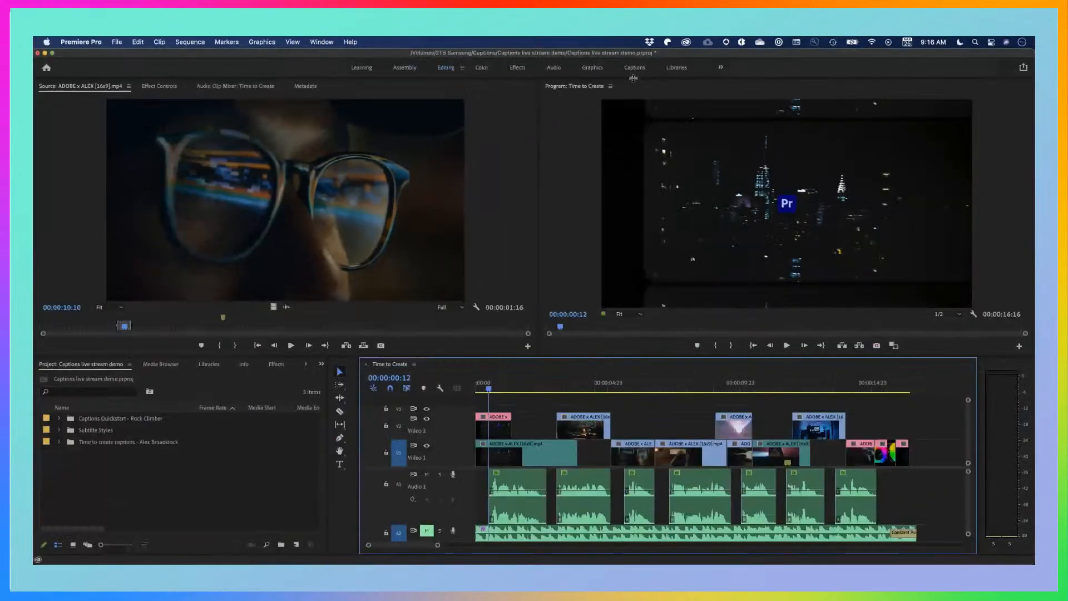
Switch to the Captions workspace, look at the Transcript view and return to the Captions view
{"action": "left_click", "coordinate": [635, 69]}
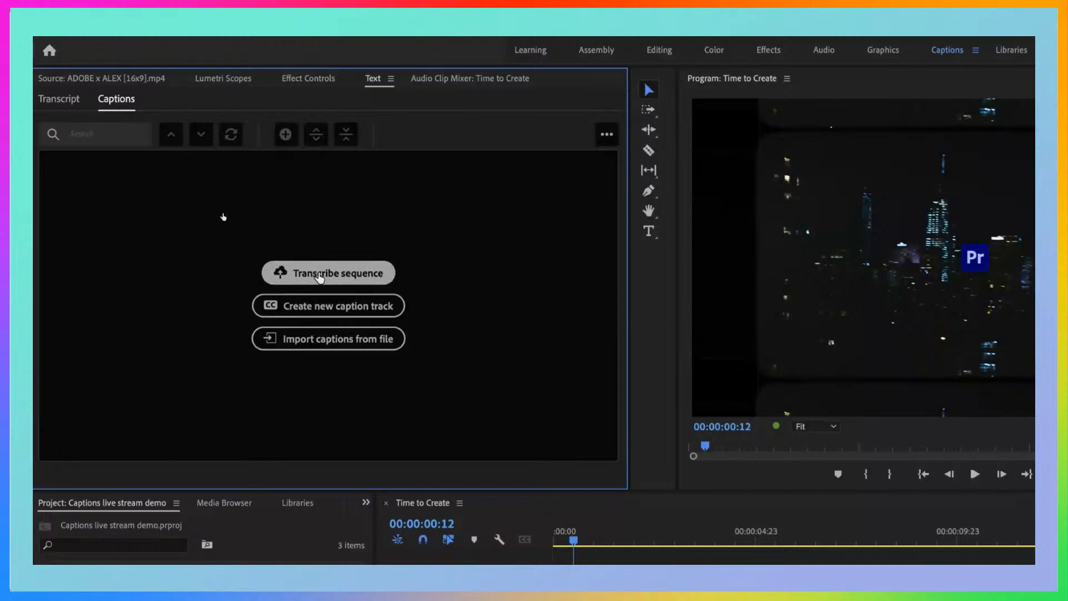
{"action": "left_click", "coordinate": [55, 100]}
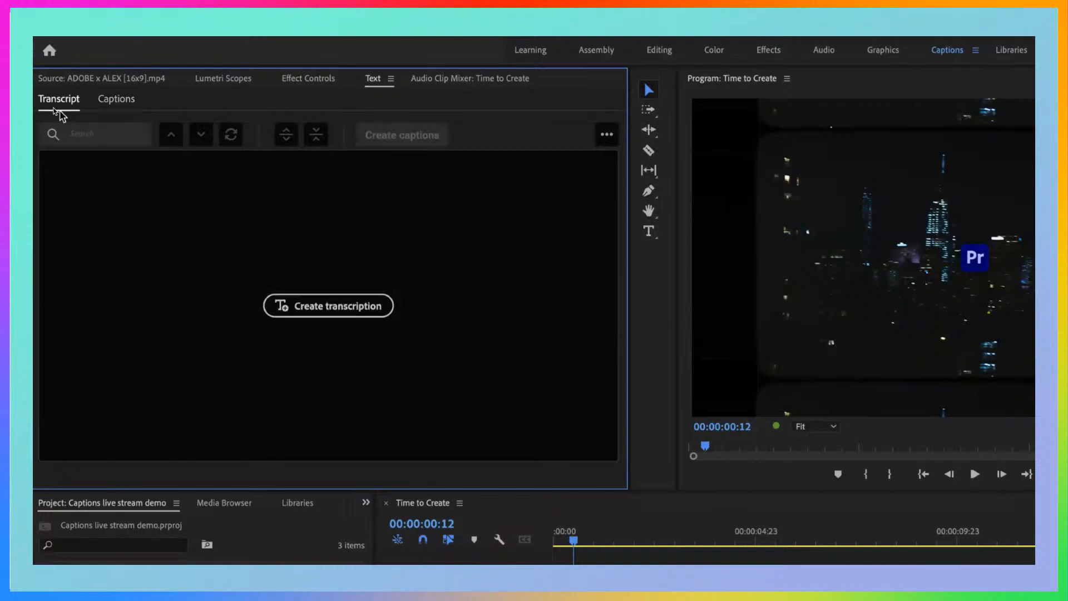
{"action": "left_click", "coordinate": [123, 100]}
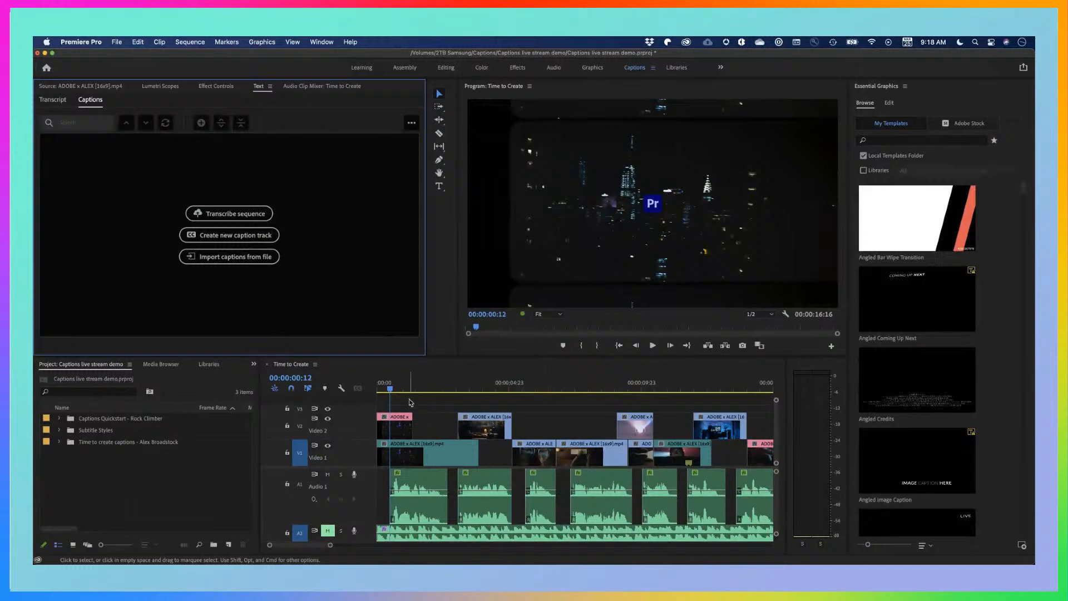
Create a new caption track in the Subtitle format with the style set to None
{"action": "left_click", "coordinate": [219, 238]}
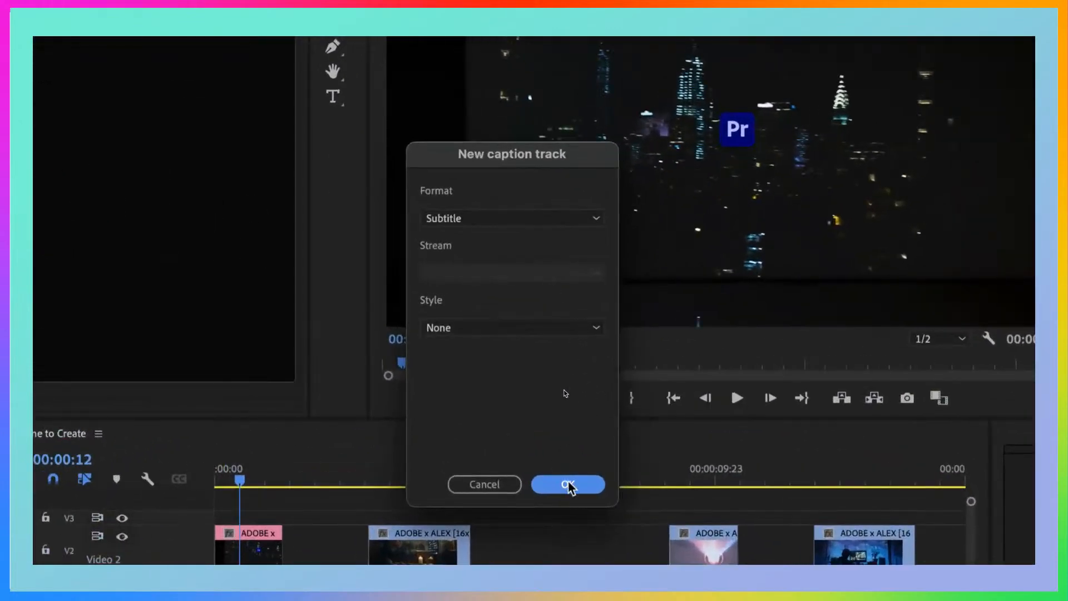
{"action": "left_click", "coordinate": [577, 223]}
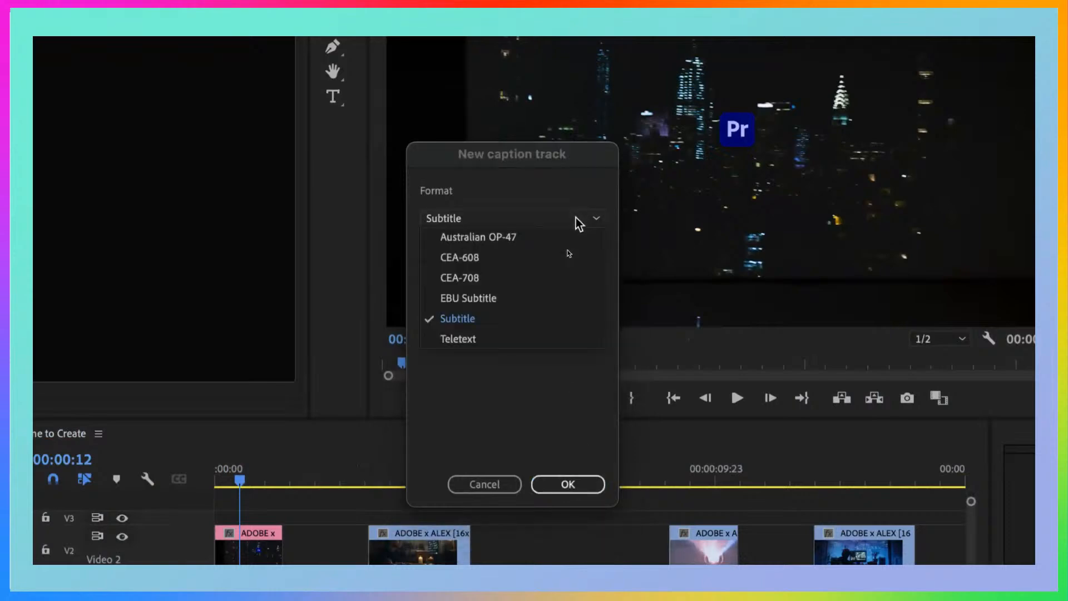
{"action": "left_click", "coordinate": [478, 320]}
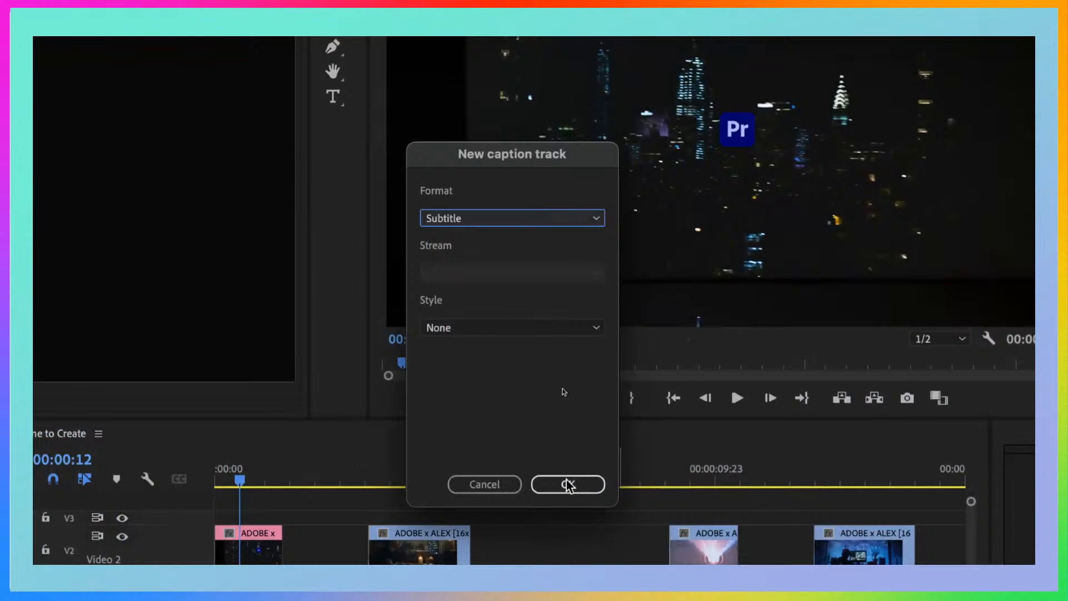
{"action": "left_click", "coordinate": [525, 333]}
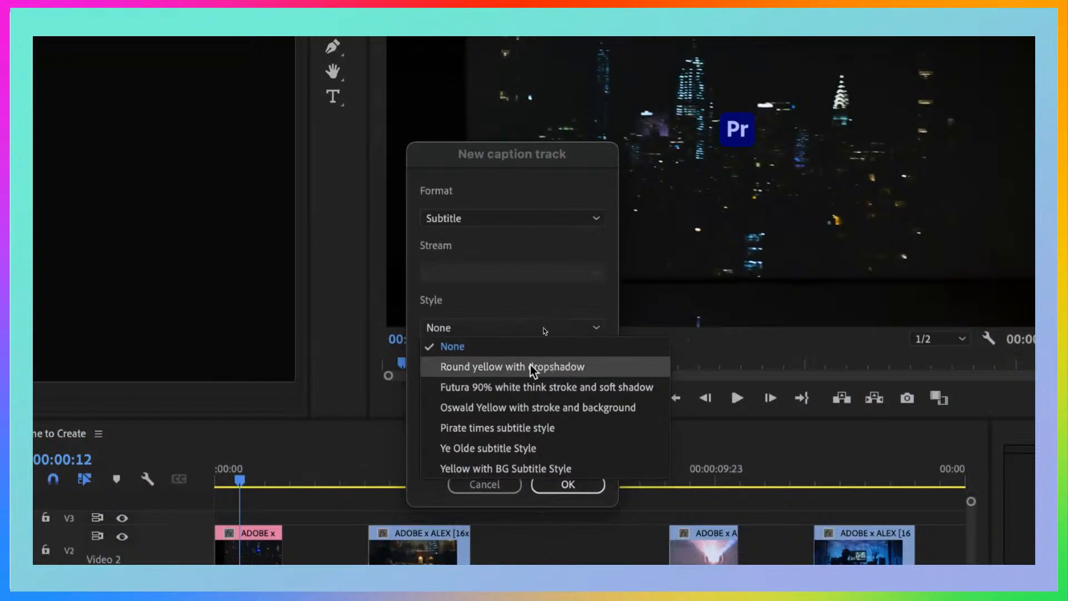
{"action": "left_click", "coordinate": [526, 301]}
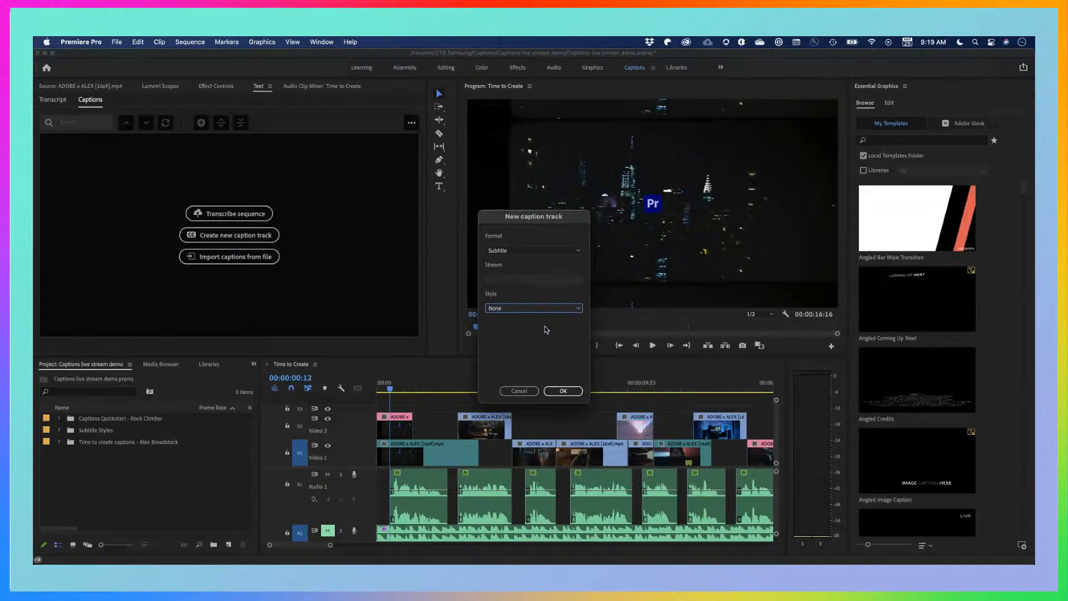
{"action": "left_click", "coordinate": [570, 393]}
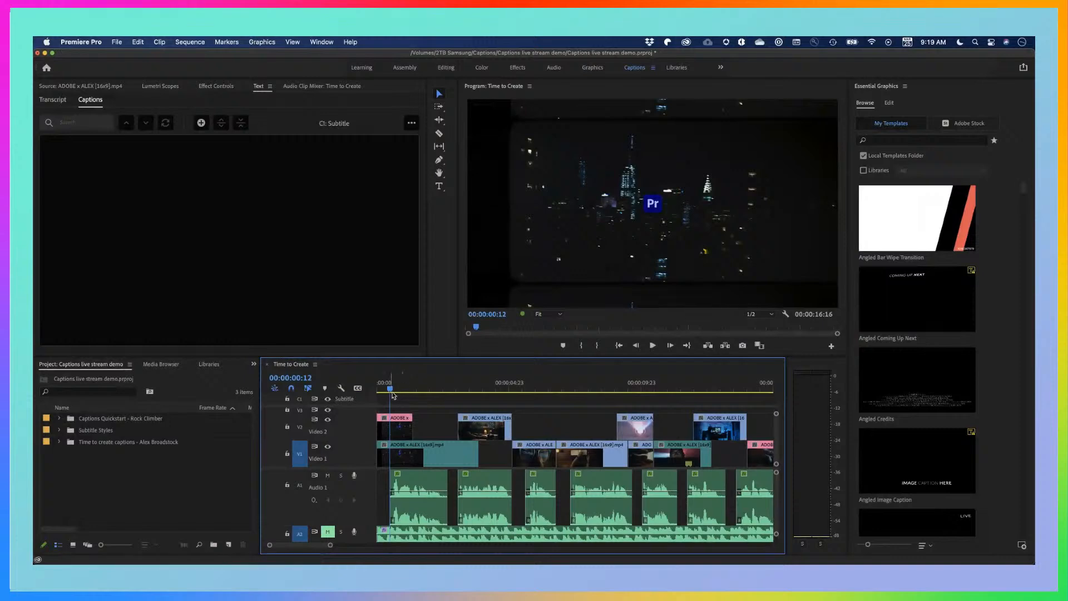
Add a new caption segment at 00:00:00:13, near the start of the first dialogue clip
{"action": "left_click", "coordinate": [388, 388]}
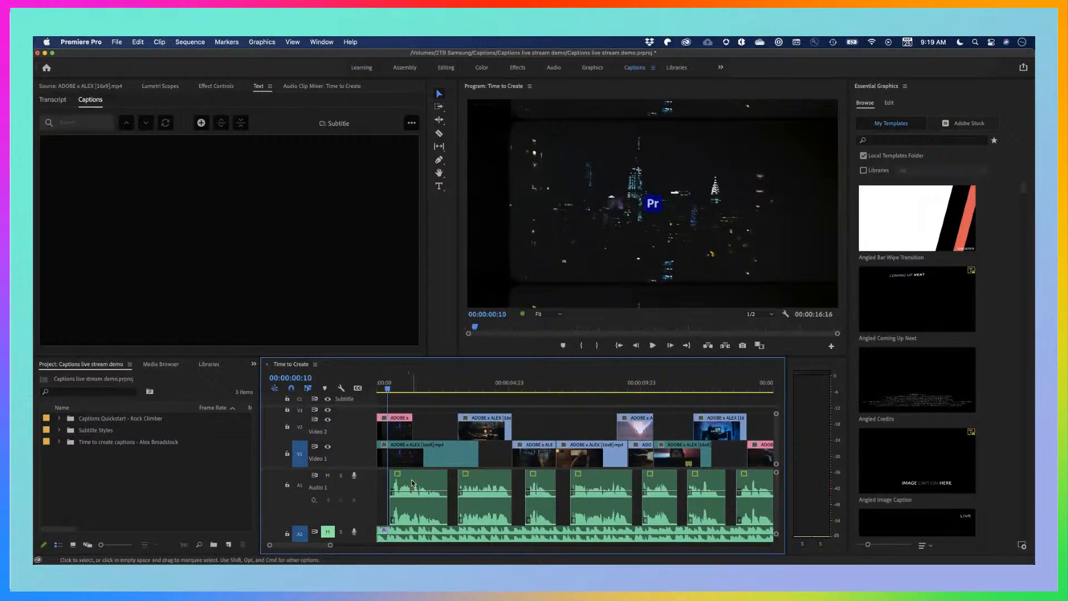
{"action": "left_click", "coordinate": [390, 390]}
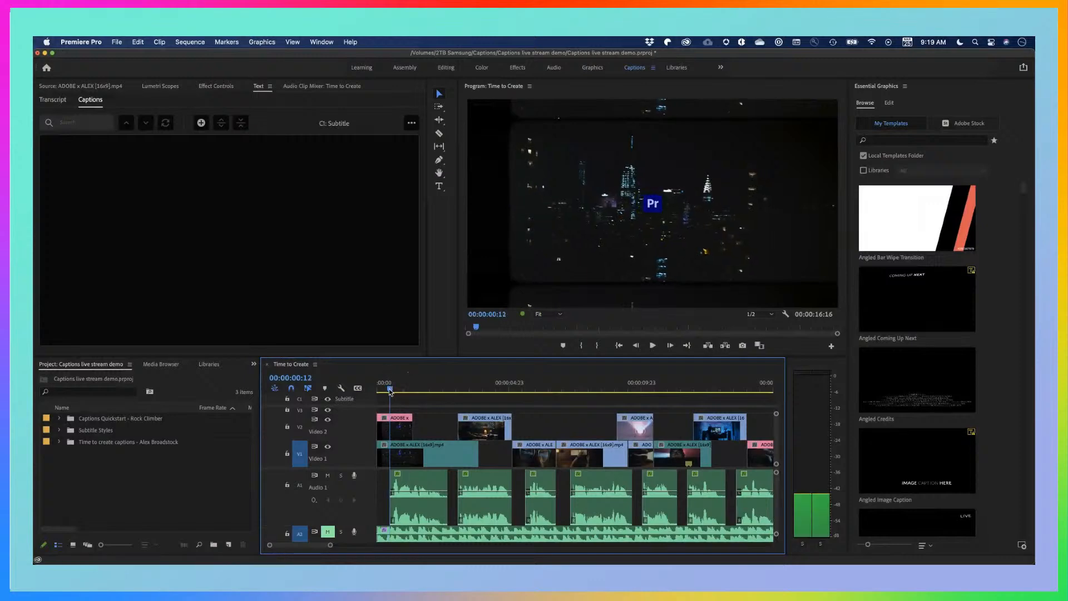
{"action": "left_click_drag", "start_coordinate": [390, 391], "coordinate": [391, 391]}
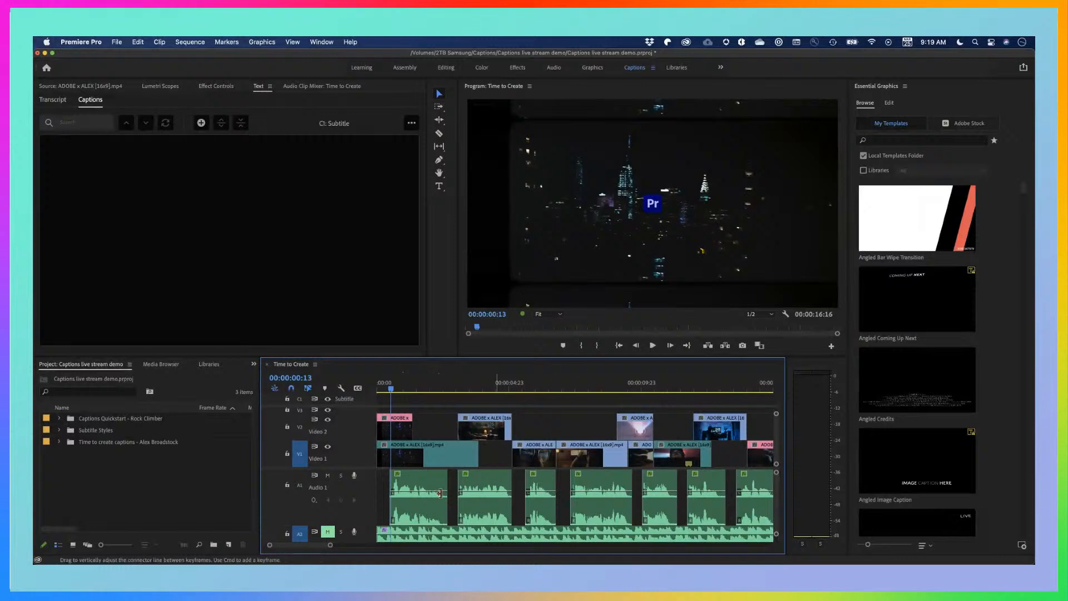
{"action": "scroll", "coordinate": [369, 501], "scroll_direction": "up", "scroll_amount": 2}
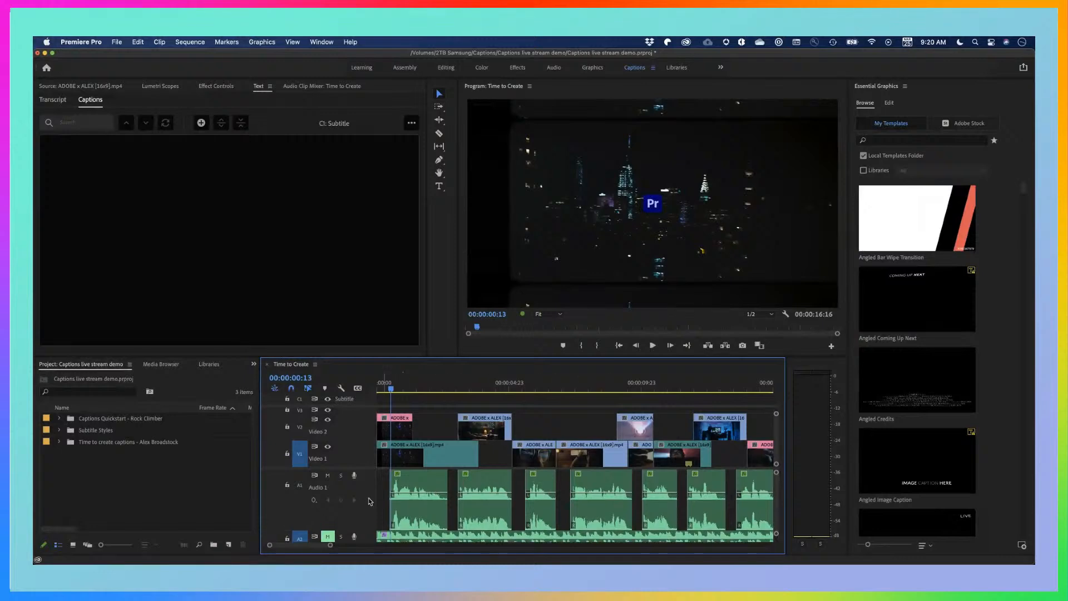
{"action": "scroll", "coordinate": [368, 501], "scroll_direction": "down", "scroll_amount": 2}
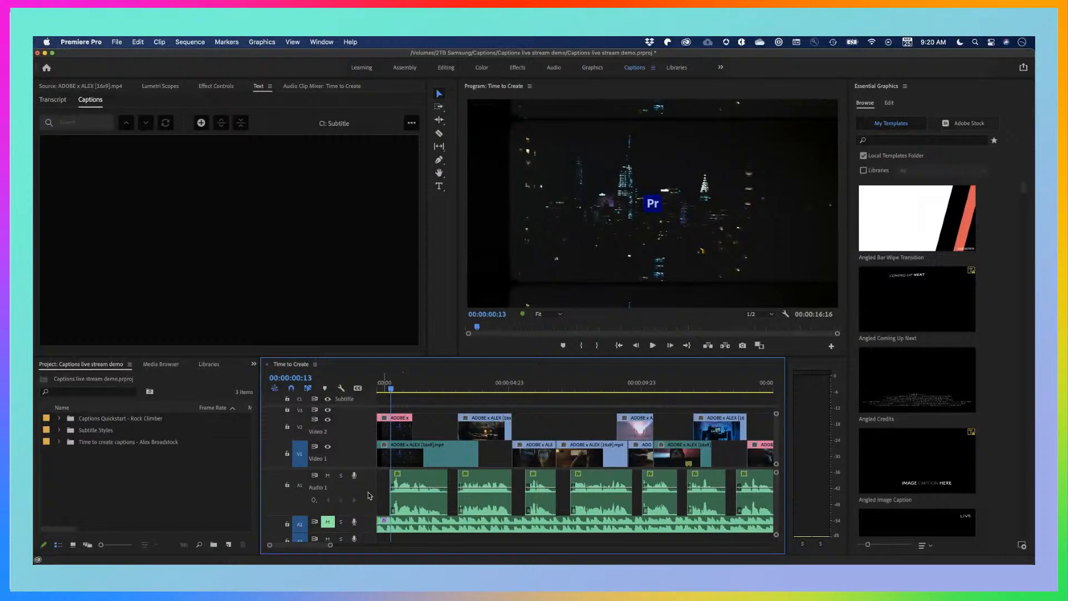
{"action": "scroll", "coordinate": [368, 495], "scroll_direction": "up", "scroll_amount": 2}
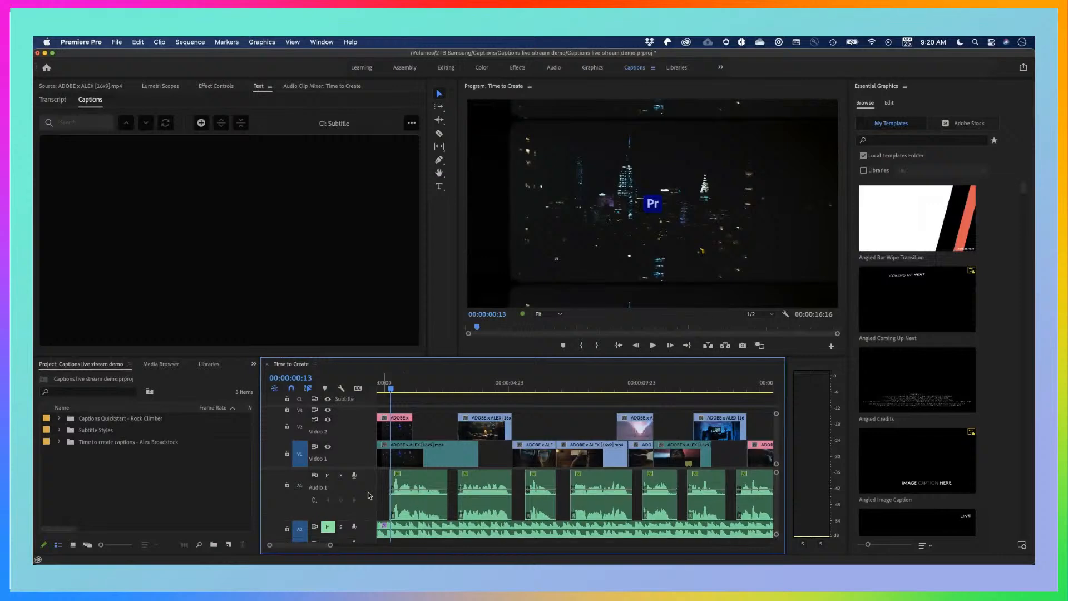
{"action": "scroll", "coordinate": [369, 495], "scroll_direction": "up", "scroll_amount": 1}
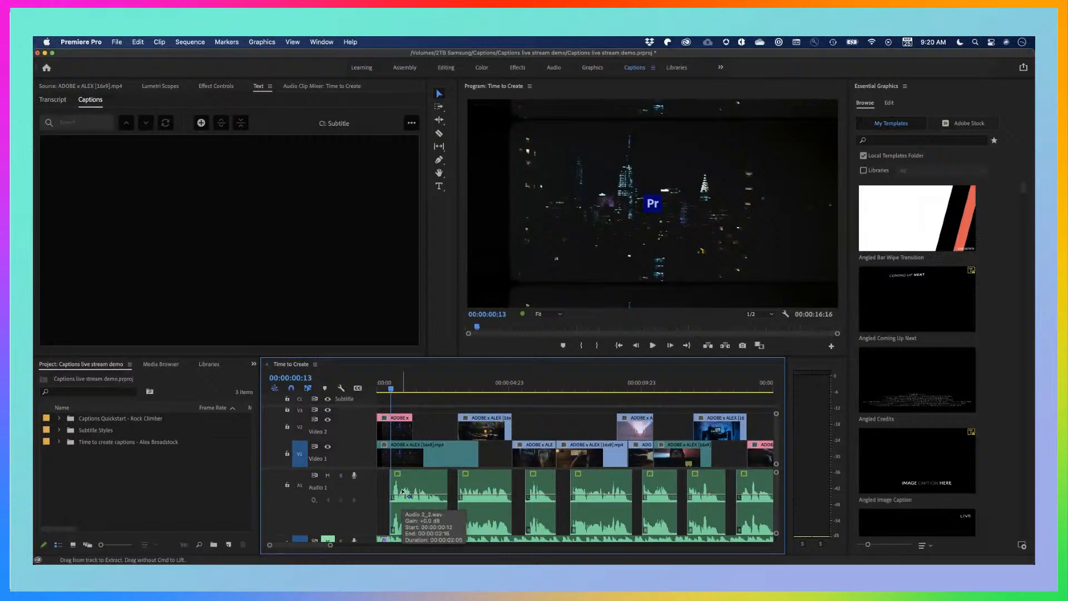
{"action": "key", "text": "super+equal"}
{"action": "key", "text": "super+equal"}
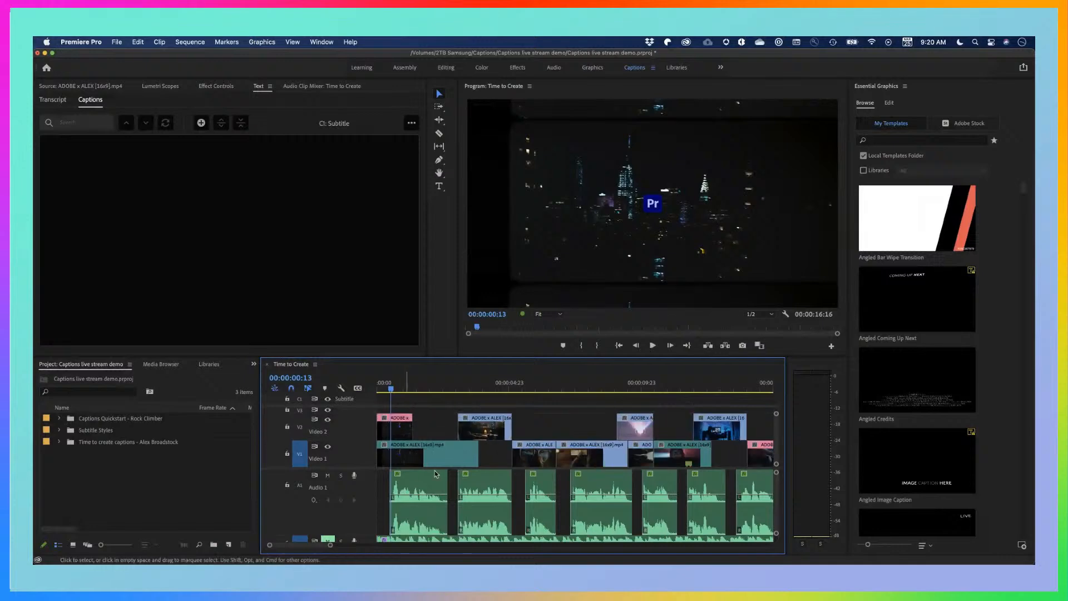
{"action": "left_click_drag", "start_coordinate": [331, 546], "coordinate": [318, 547]}
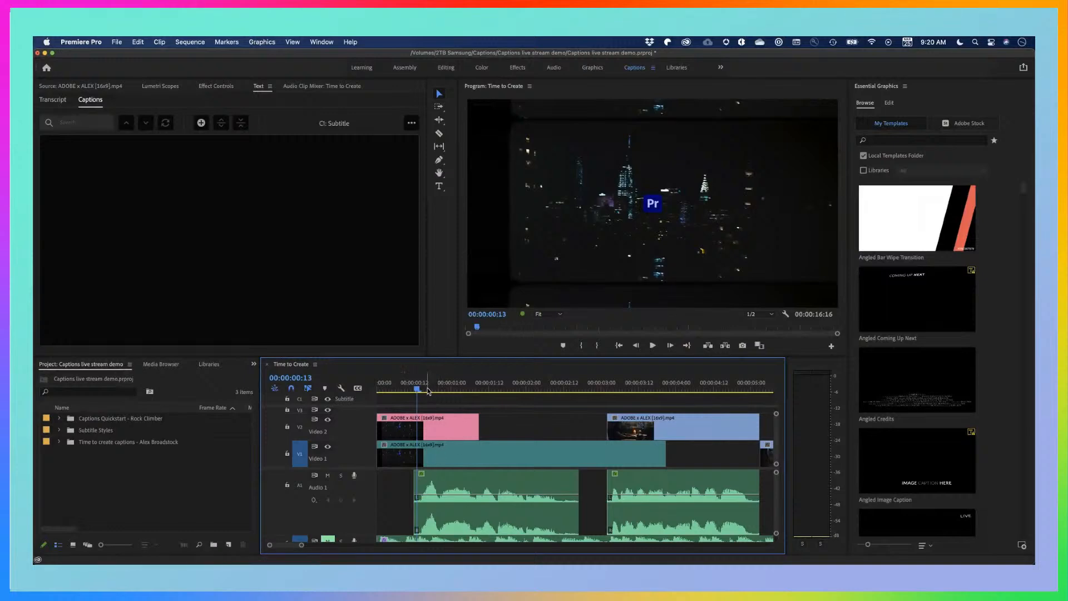
{"action": "left_click_drag", "start_coordinate": [417, 390], "coordinate": [419, 394]}
{"action": "left_click", "coordinate": [201, 123]}
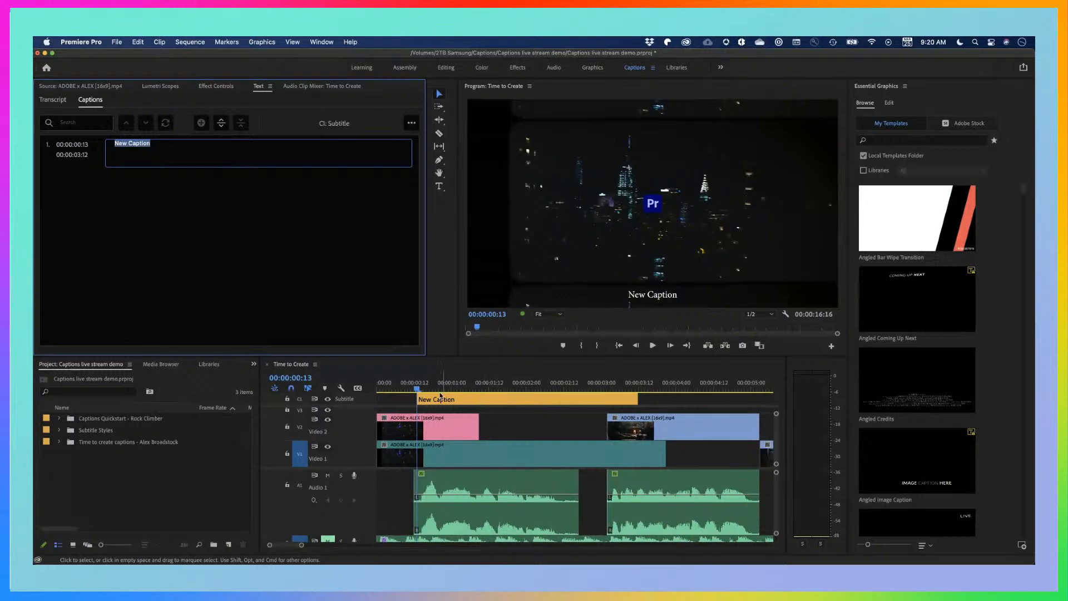
Play the first dialogue clip from 00:00:00:12 to hear the words for the caption
{"action": "left_click", "coordinate": [414, 389]}
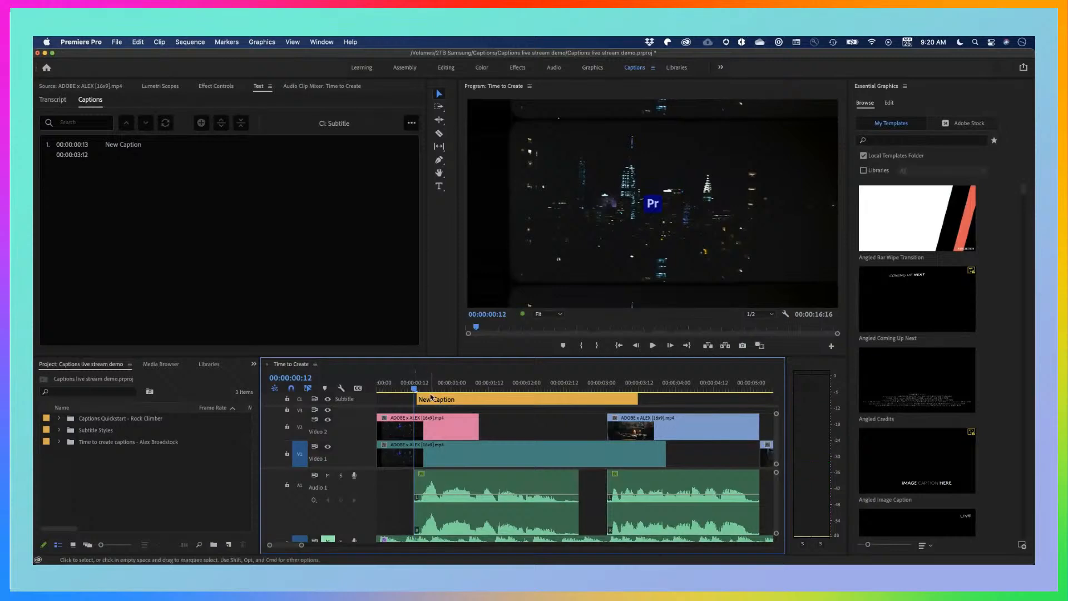
{"action": "key", "text": "space"}
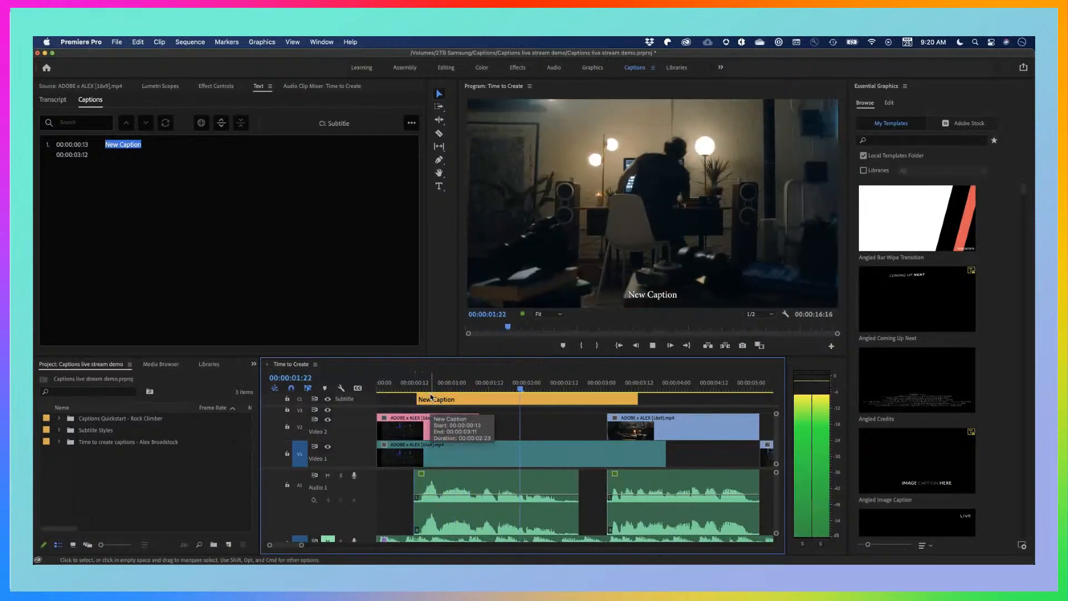
{"action": "key", "text": "space"}
Replace the first caption's placeholder text with "Right now is a great time to create." directly in the Program Monitor
{"action": "left_click", "coordinate": [447, 398]}
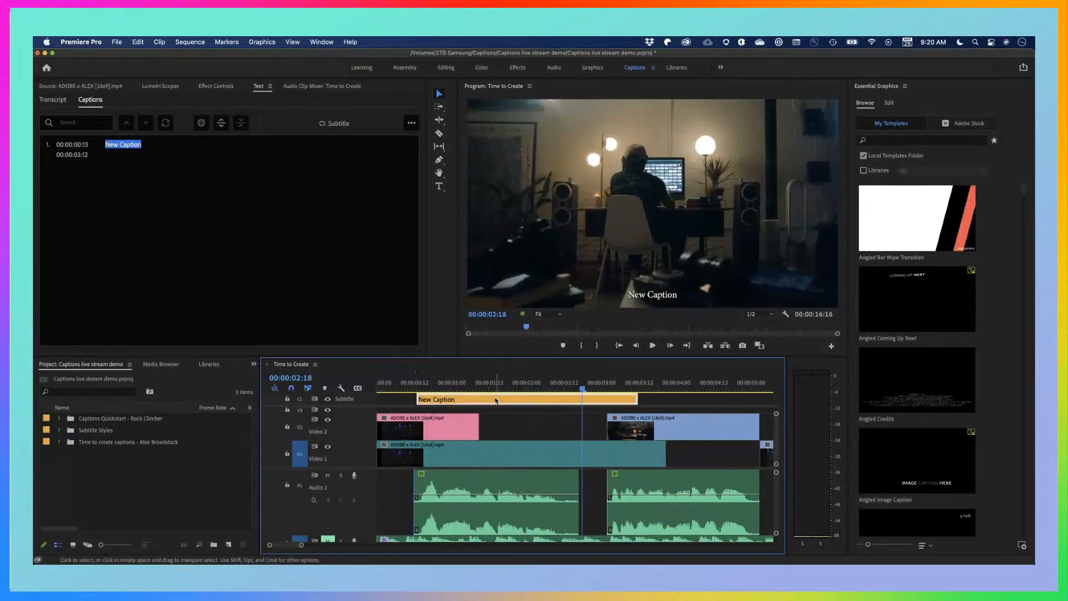
{"action": "double_click", "coordinate": [655, 299]}
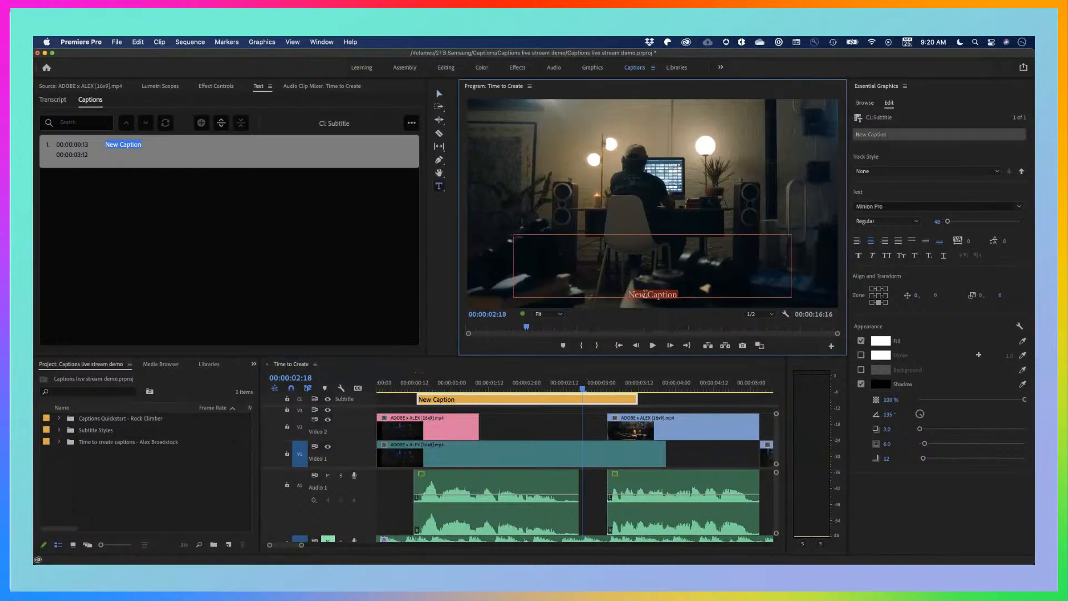
{"action": "type", "text": "ght"}
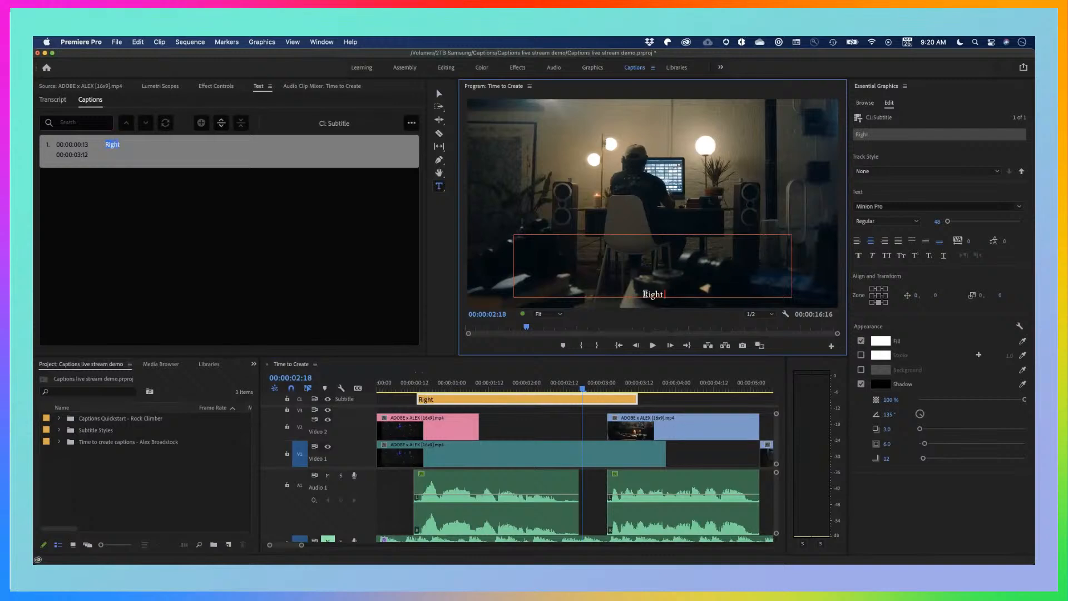
{"action": "type", "text": " now is a gr"}
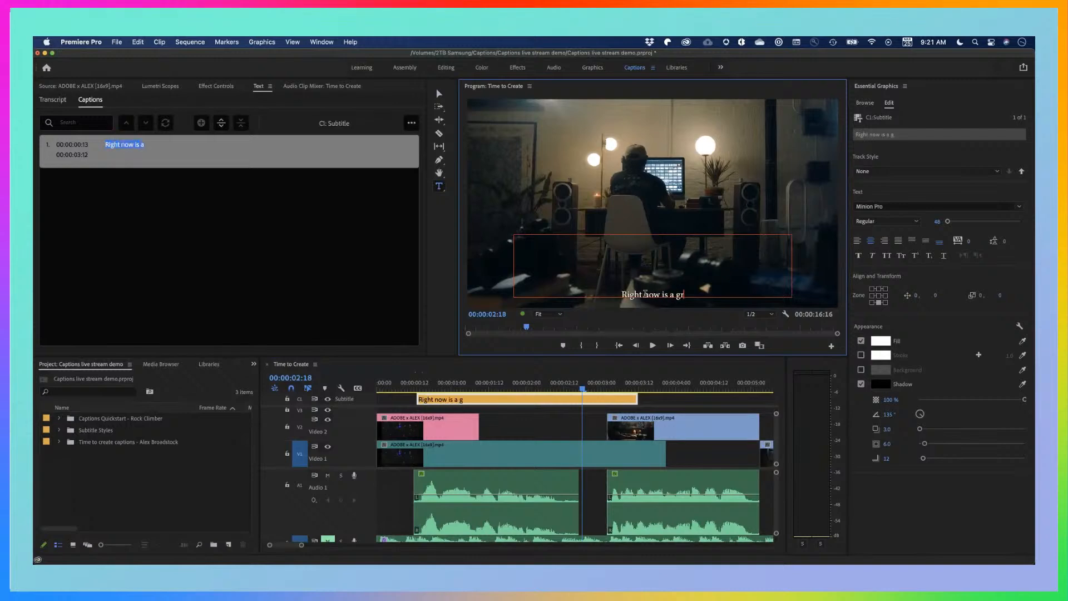
{"action": "type", "text": "eat time to"}
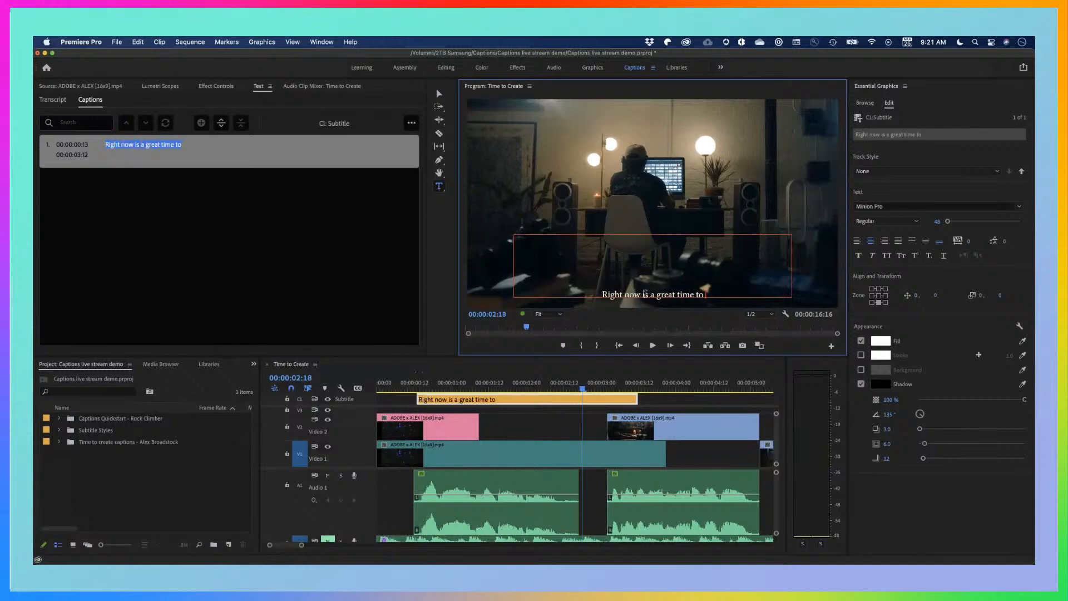
{"action": "type", "text": " create"}
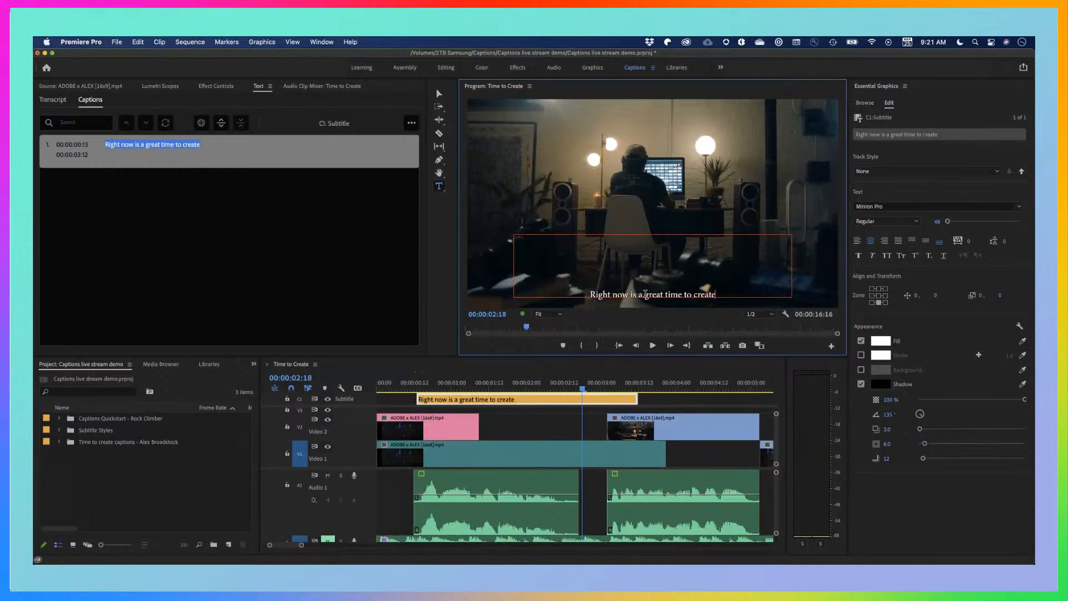
{"action": "type", "text": "."}
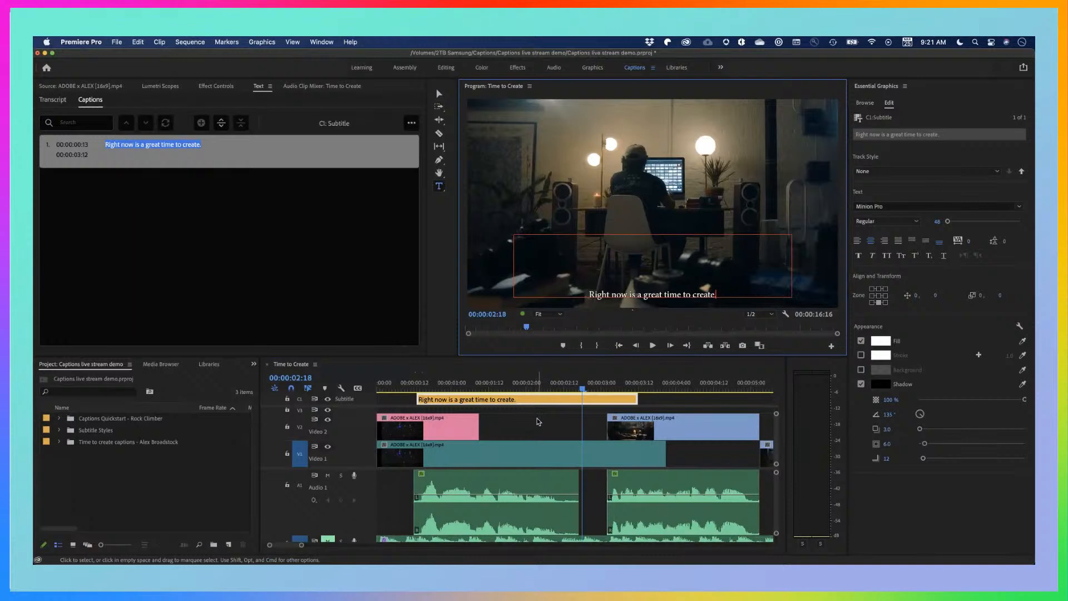
Trim the first caption's end to 00:00:02:17, where the first dialogue clip finishes
{"action": "left_click", "coordinate": [580, 389]}
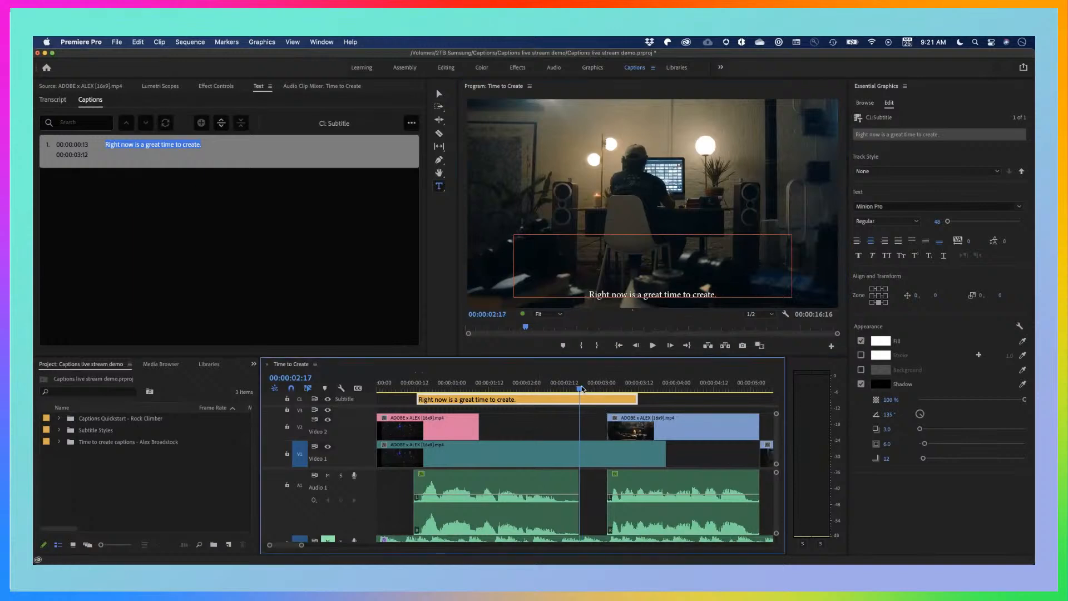
{"action": "left_click_drag", "start_coordinate": [637, 399], "coordinate": [529, 389]}
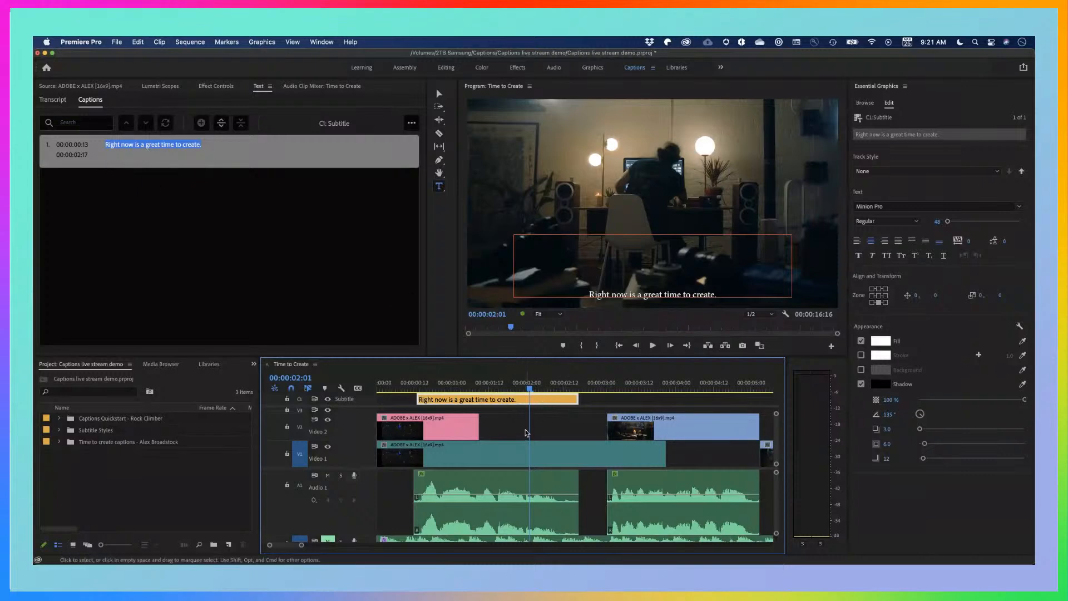
Extend the first caption's end to 00:00:03:06, just past the start of the second dialogue clip
{"action": "scroll", "coordinate": [527, 434], "scroll_direction": "down", "scroll_amount": 7}
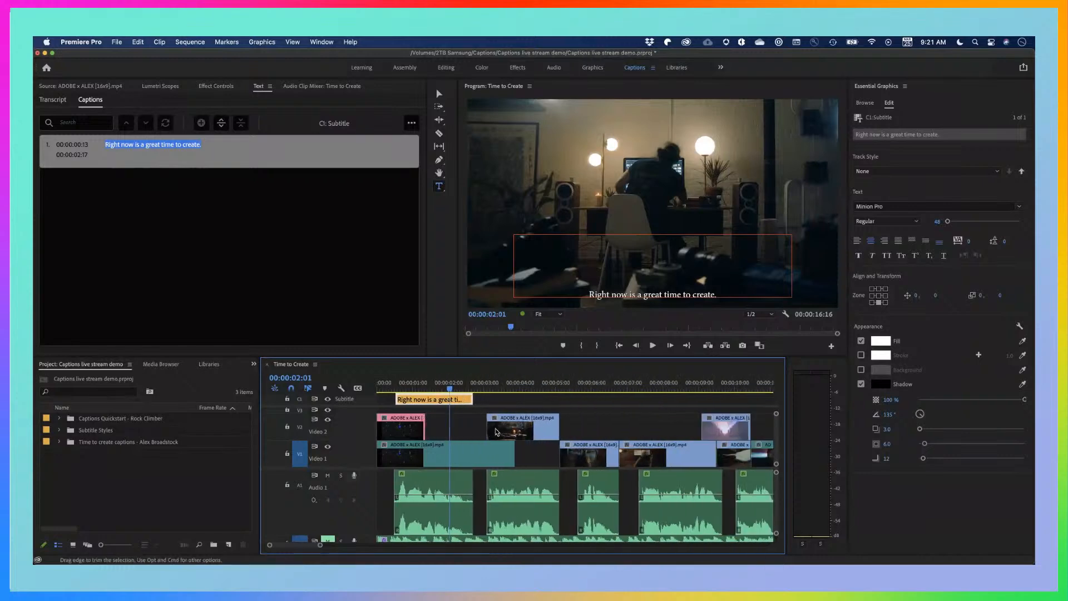
{"action": "scroll", "coordinate": [460, 428], "scroll_direction": "down", "scroll_amount": 2}
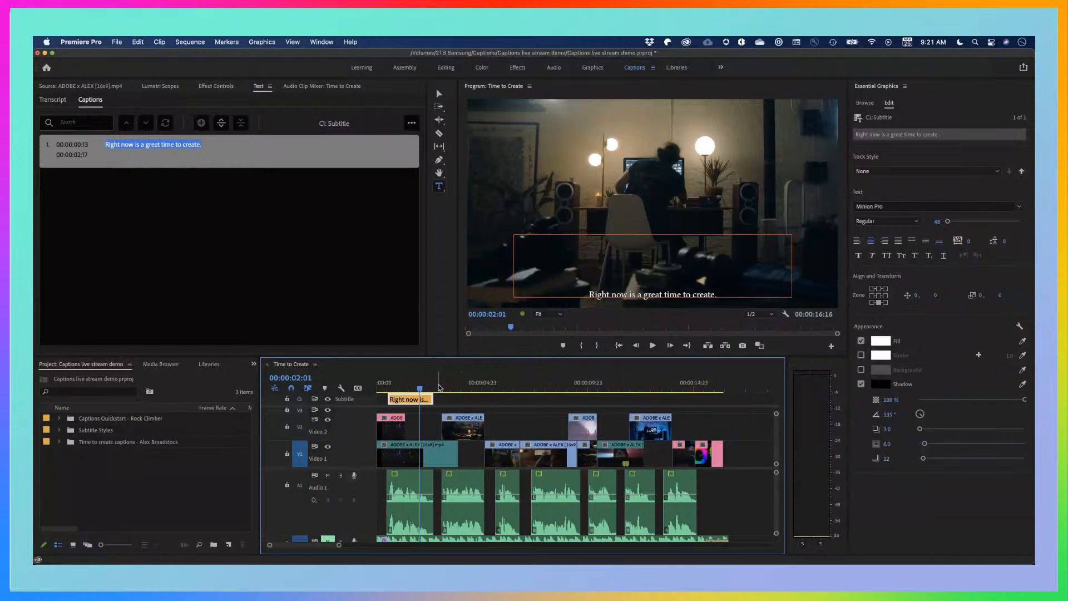
{"action": "scroll", "coordinate": [416, 431], "scroll_direction": "up", "scroll_amount": 1}
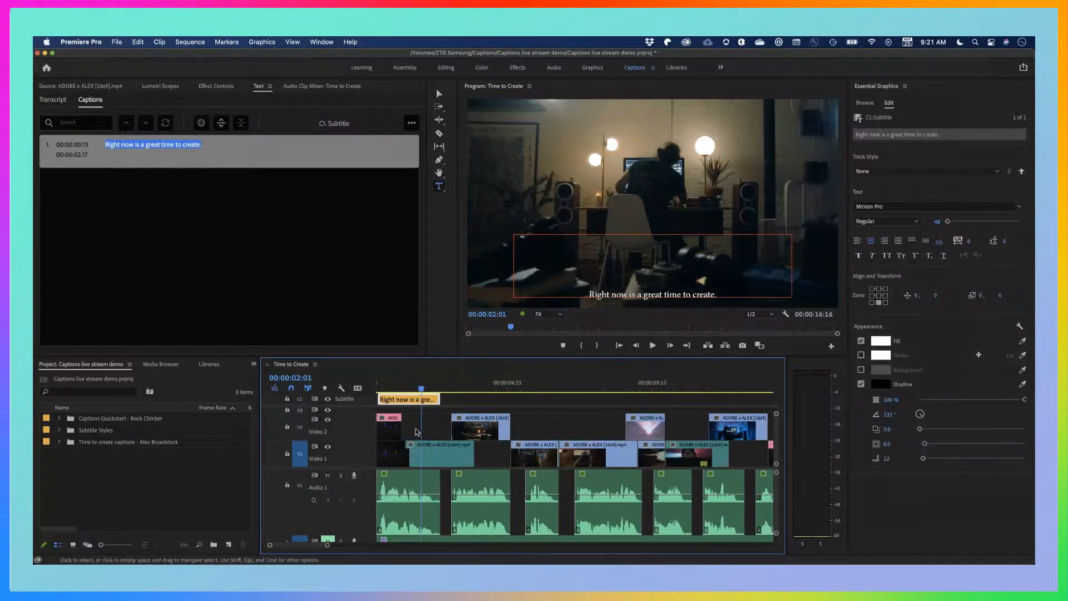
{"action": "scroll", "coordinate": [416, 432], "scroll_direction": "up", "scroll_amount": 4}
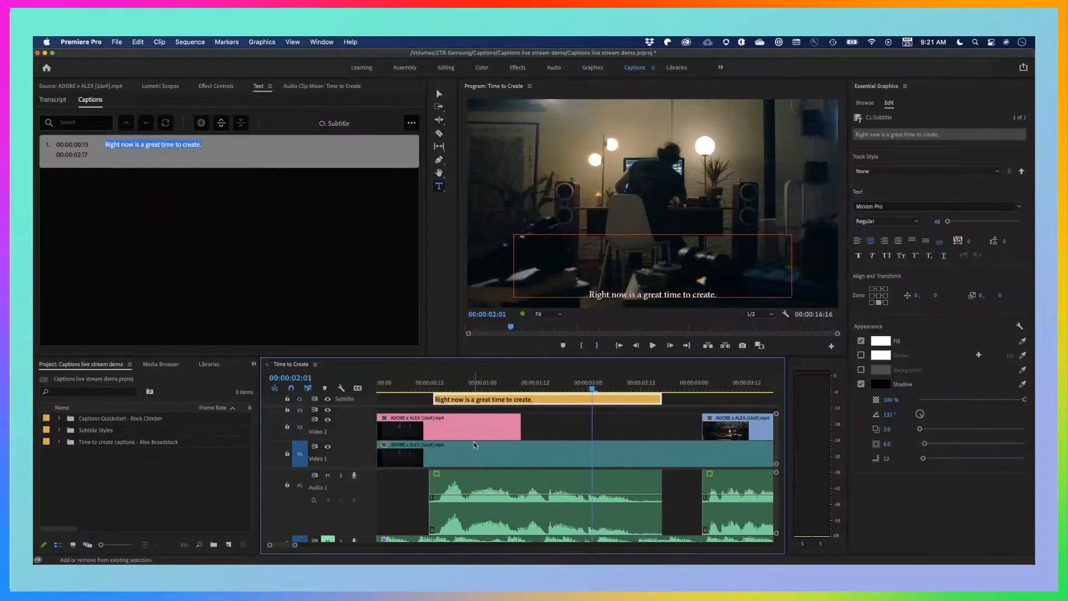
{"action": "scroll", "coordinate": [537, 441], "scroll_direction": "right", "scroll_amount": 2}
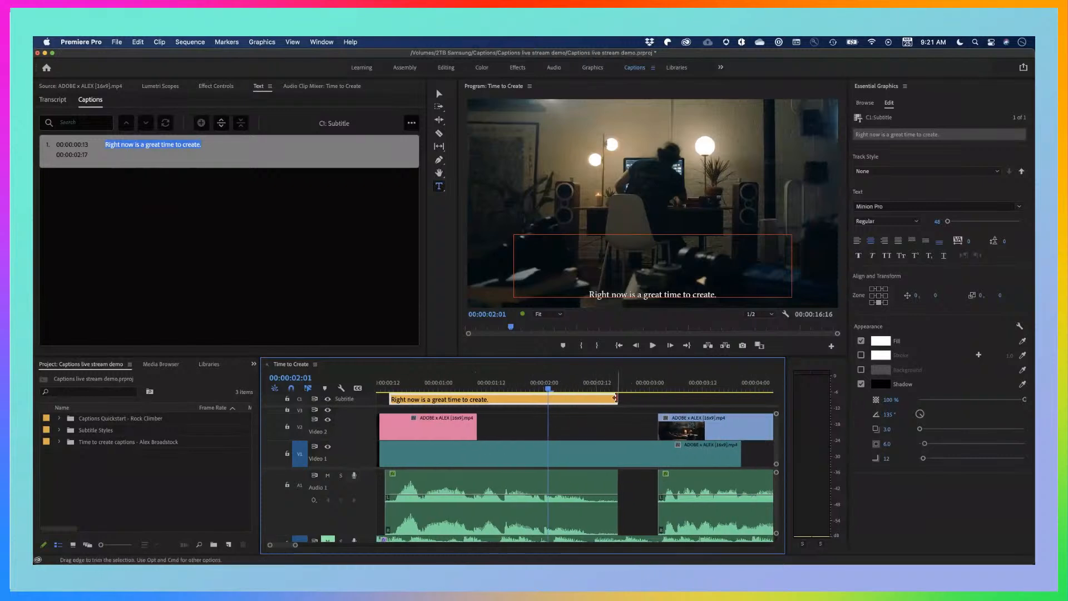
{"action": "left_click_drag", "start_coordinate": [615, 398], "coordinate": [674, 399]}
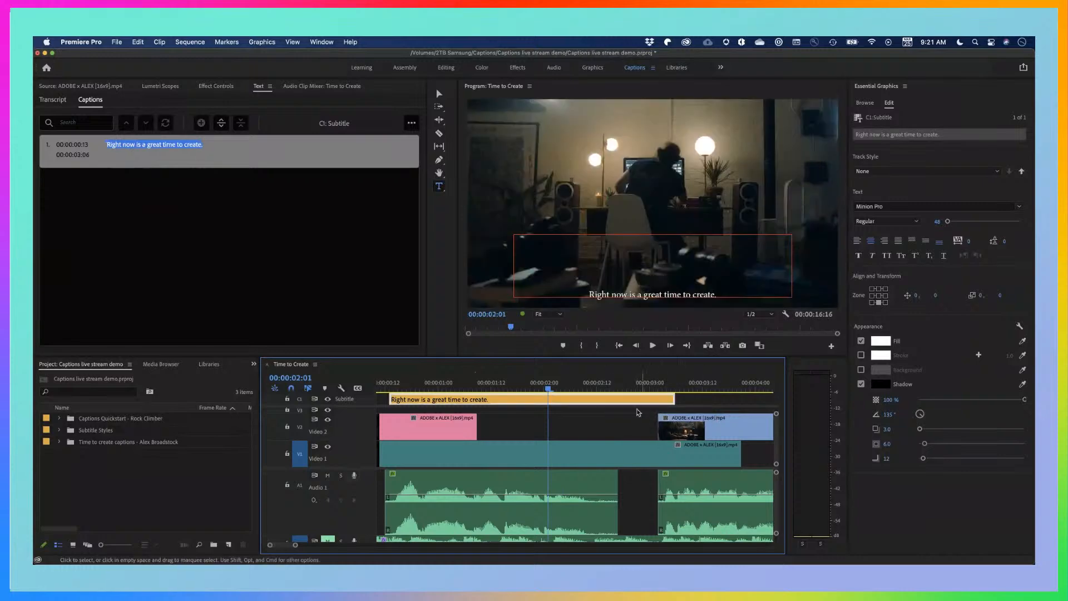
Play the first dialogue clip from 00:00:01:14 and trim the first caption's end to the stopping point at 00:00:02:11
{"action": "left_click", "coordinate": [553, 384]}
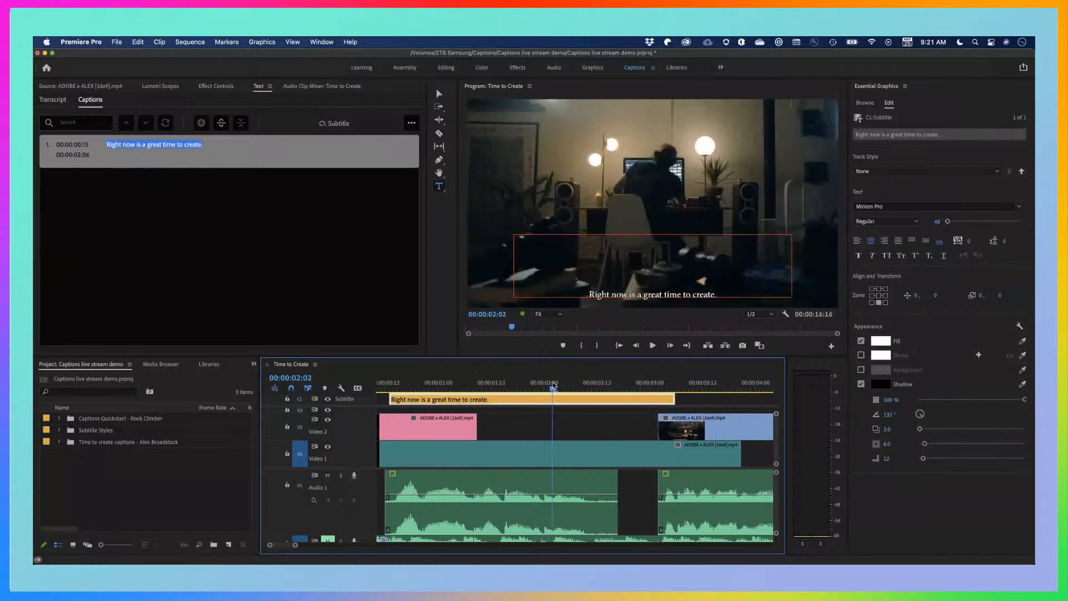
{"action": "left_click_drag", "start_coordinate": [553, 384], "coordinate": [499, 390]}
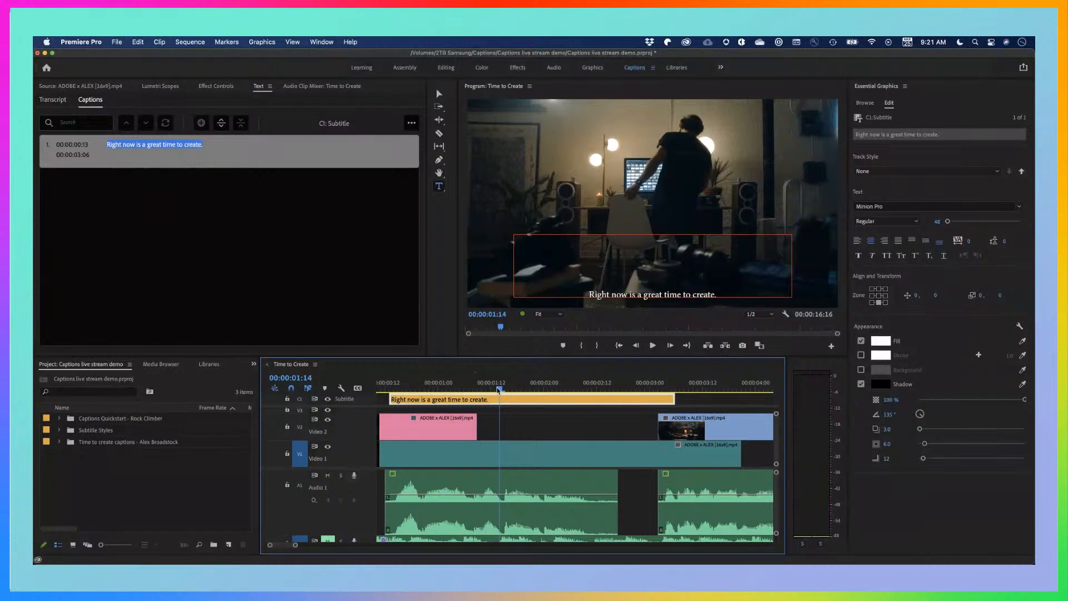
{"action": "key", "text": "space"}
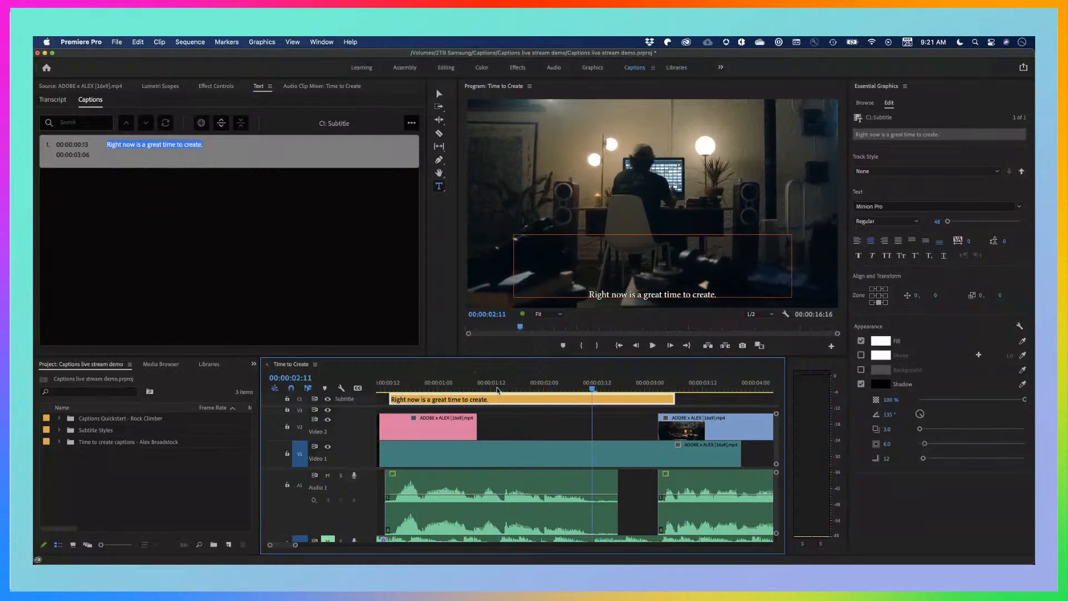
{"action": "left_click_drag", "start_coordinate": [674, 399], "coordinate": [591, 398]}
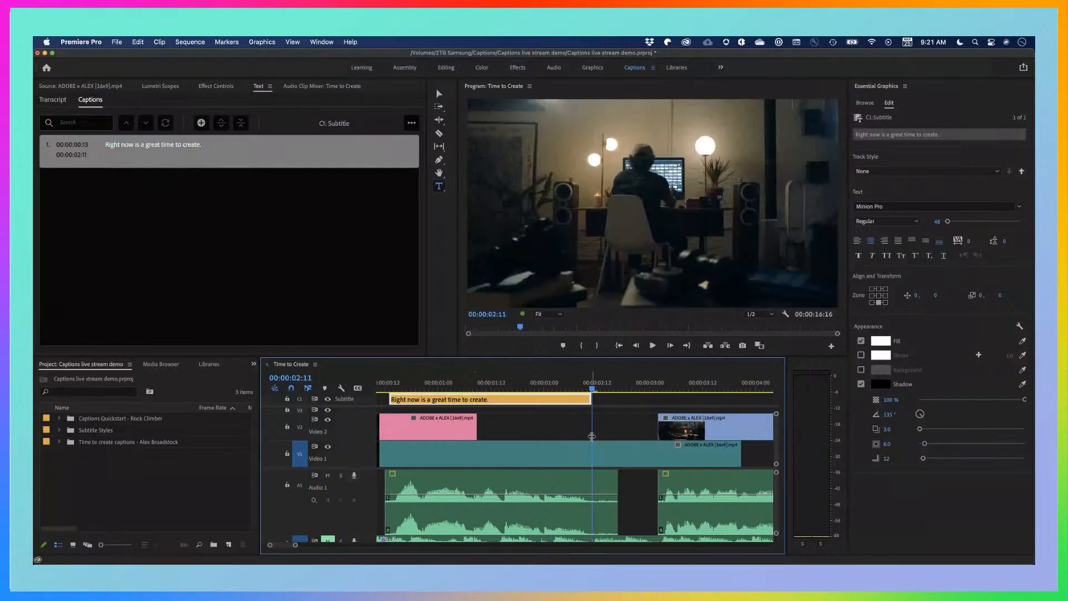
Select the first caption's end edit point and extend it to the playhead at 00:00:03:02, the start of the second dialogue clip
{"action": "left_click", "coordinate": [558, 388]}
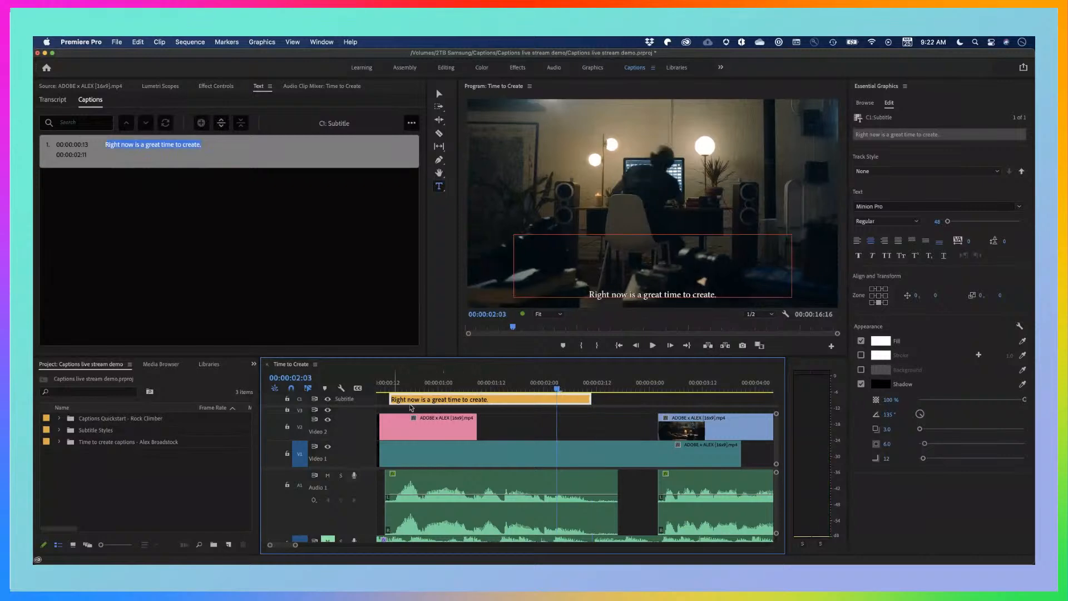
{"action": "scroll", "coordinate": [405, 439], "scroll_direction": "down", "scroll_amount": 10}
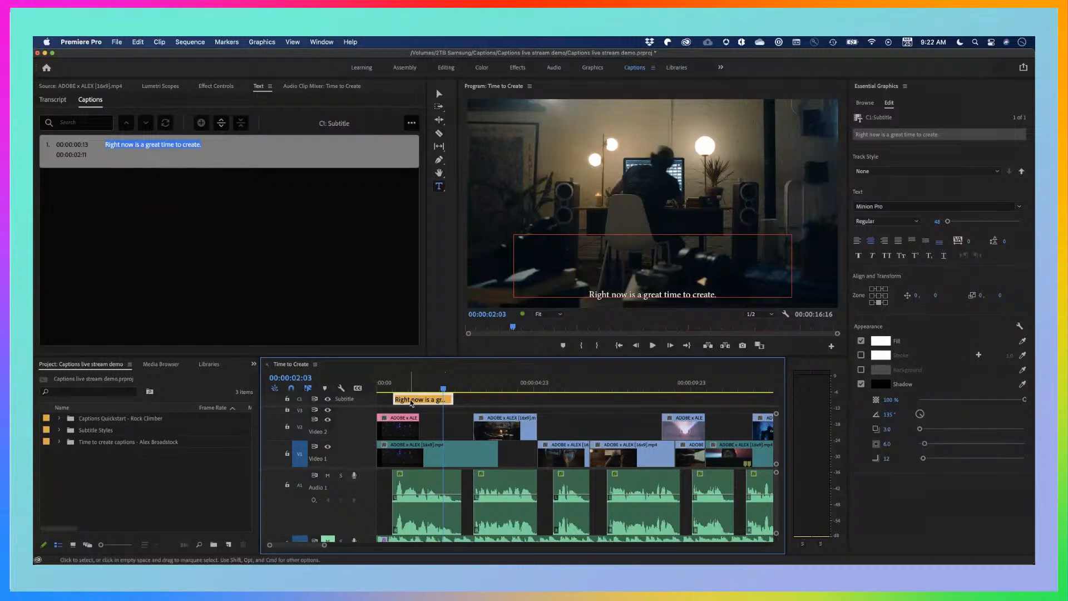
{"action": "left_click", "coordinate": [450, 388]}
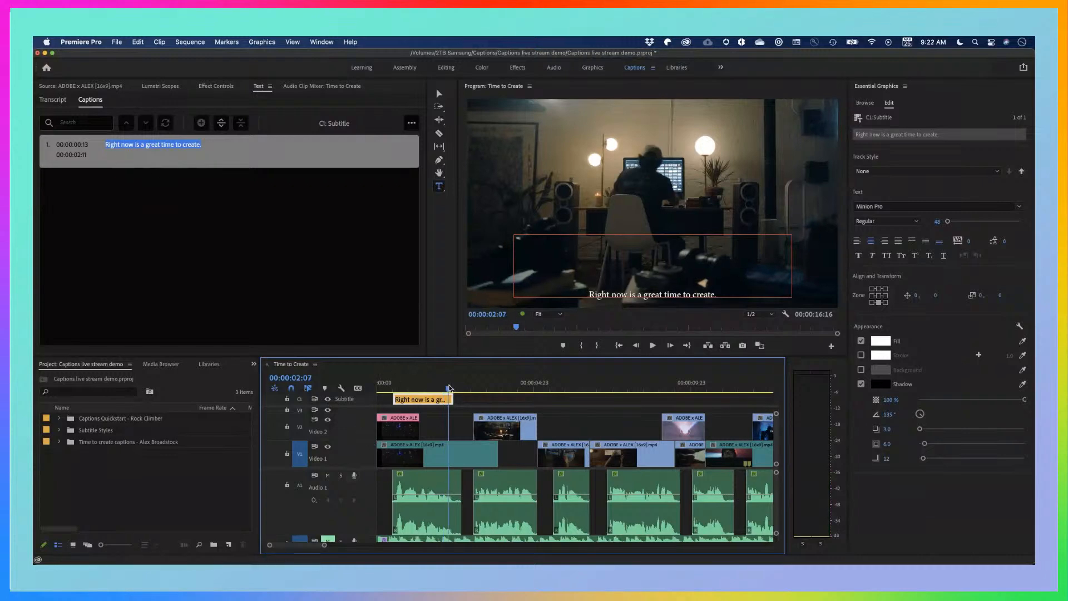
{"action": "left_click_drag", "start_coordinate": [450, 388], "coordinate": [473, 387]}
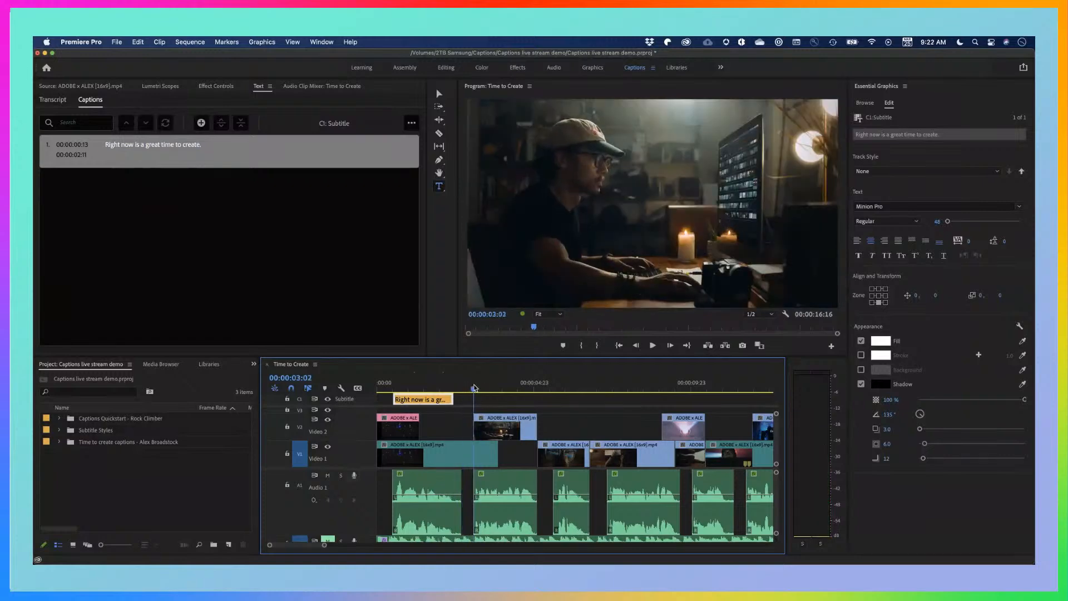
{"action": "key", "text": "v"}
{"action": "left_click", "coordinate": [452, 399]}
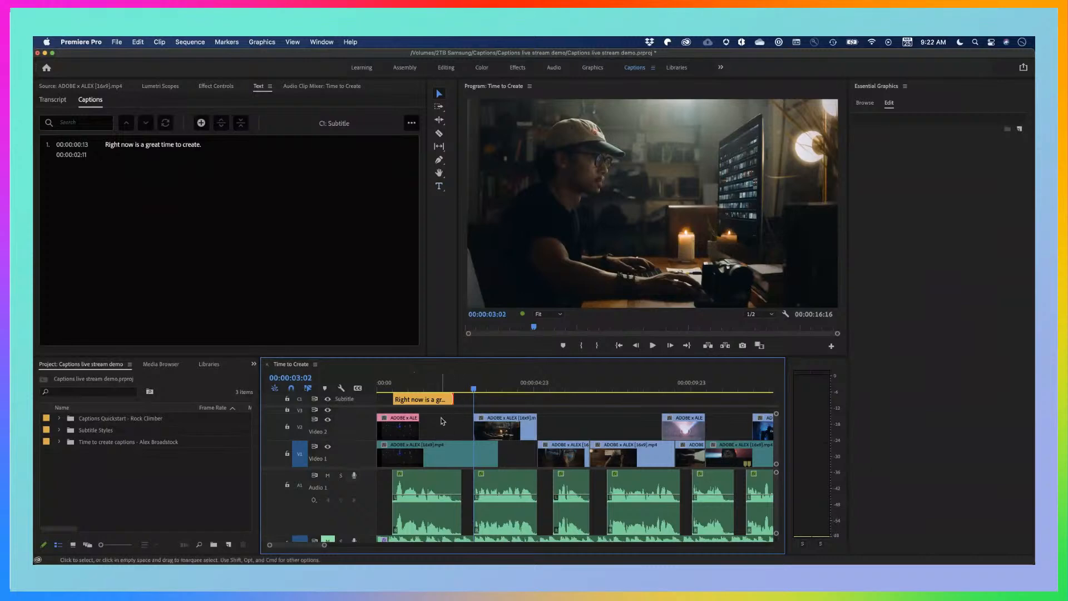
{"action": "key", "text": "e"}
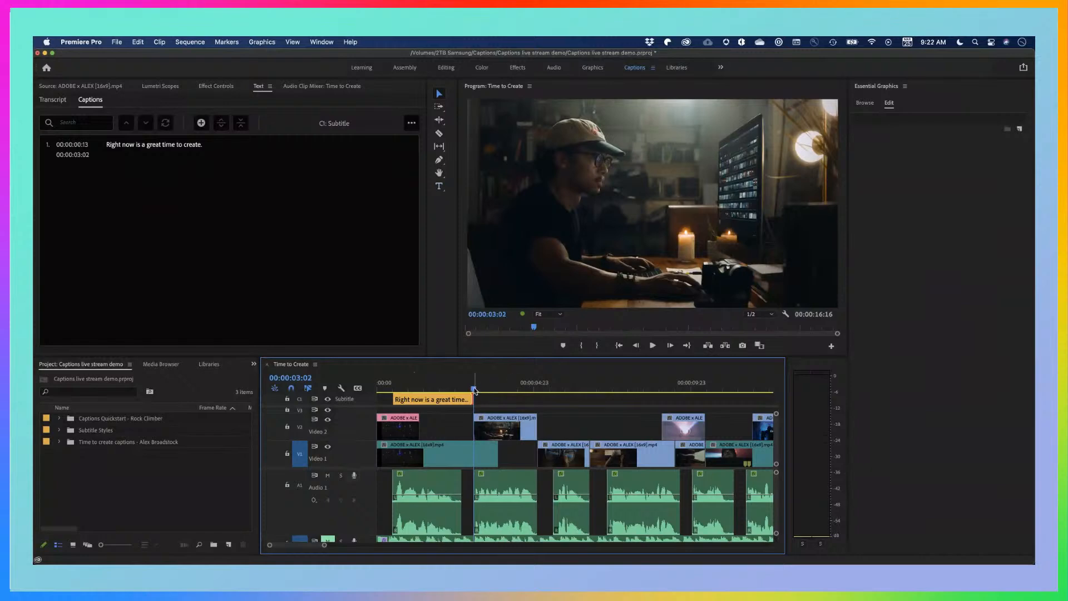
Bring the first caption's end edit point back to the playhead at 00:00:02:11
{"action": "left_click_drag", "start_coordinate": [474, 390], "coordinate": [455, 390]}
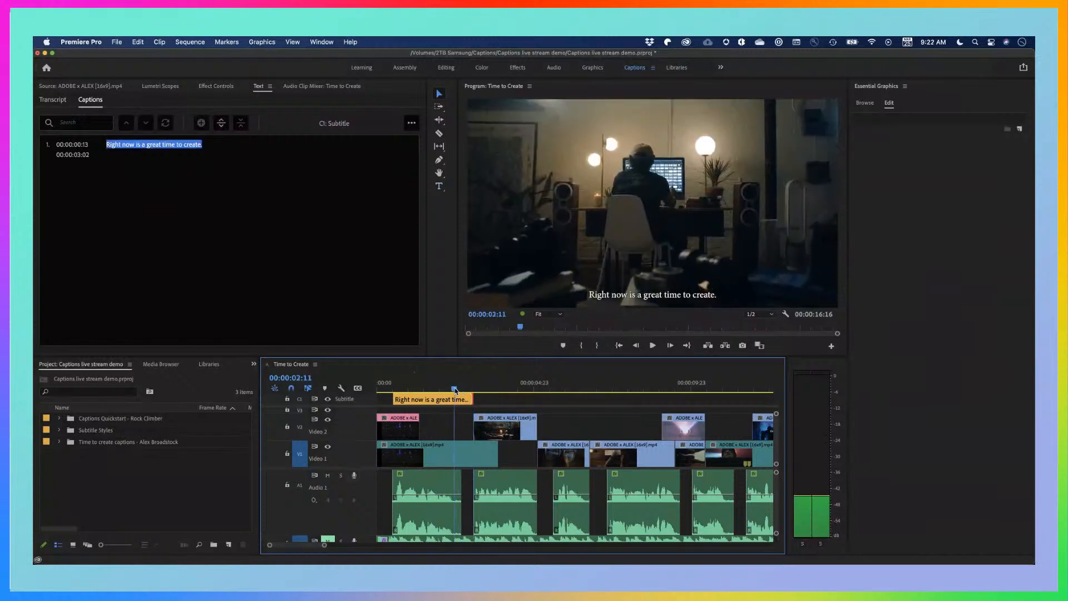
{"action": "key", "text": "e"}
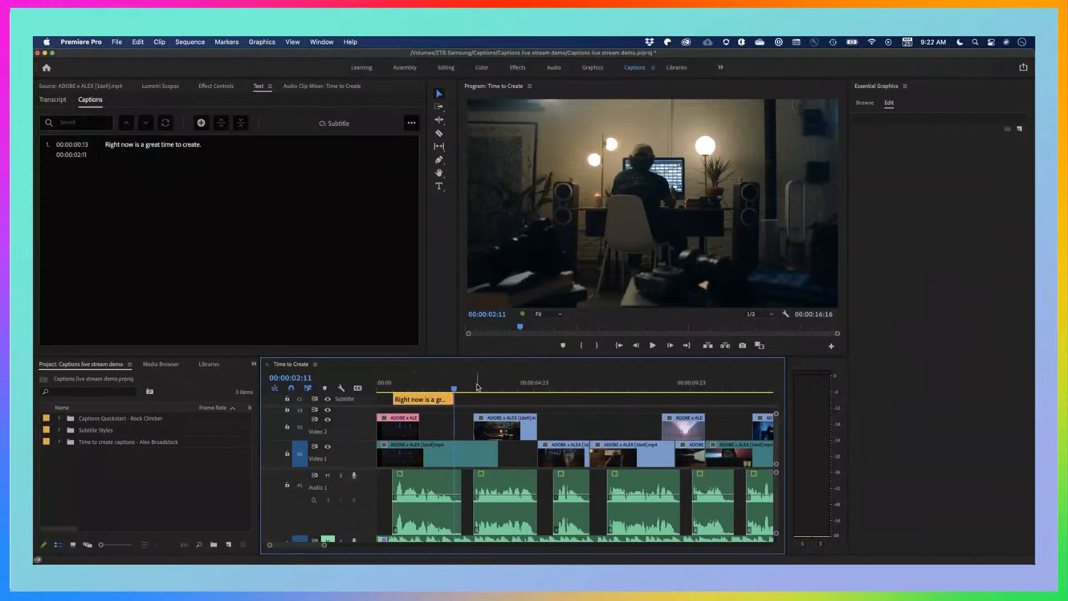
Place the playhead at 00:00:03:02, where the second dialogue clip starts
{"action": "left_click", "coordinate": [479, 386]}
{"action": "left_click_drag", "start_coordinate": [478, 386], "coordinate": [475, 382]}
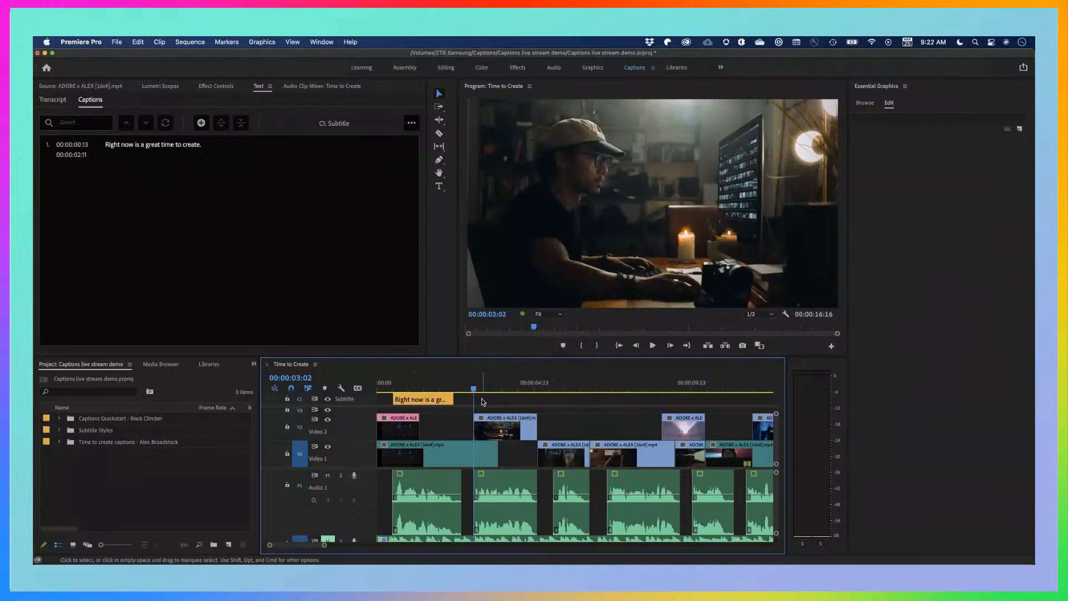
Open the keyboard shortcut settings and search the commands for "caption"
{"action": "left_click", "coordinate": [86, 41]}
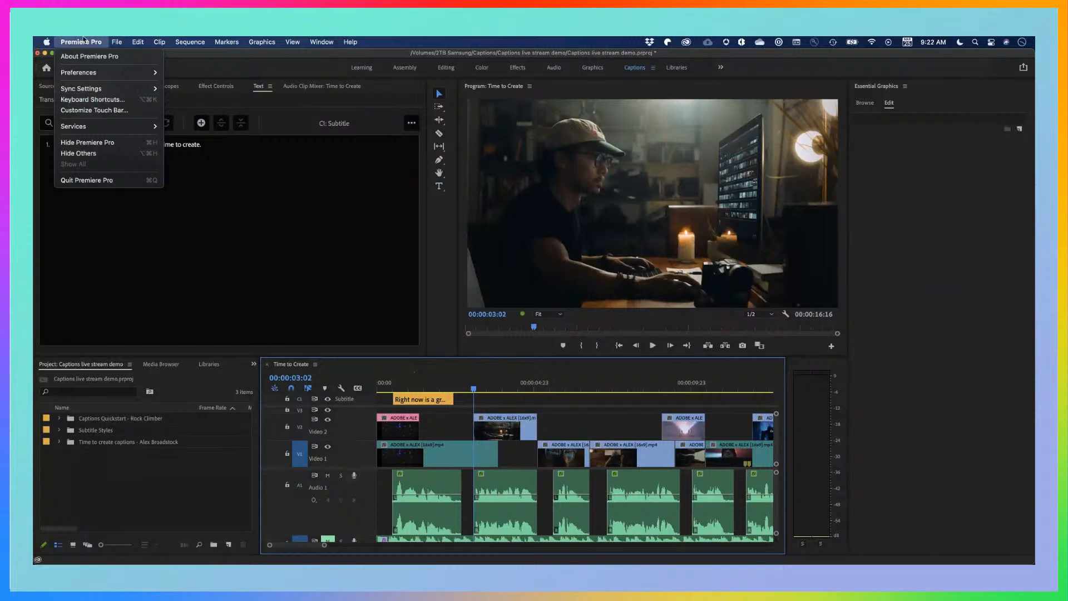
{"action": "left_click", "coordinate": [85, 100]}
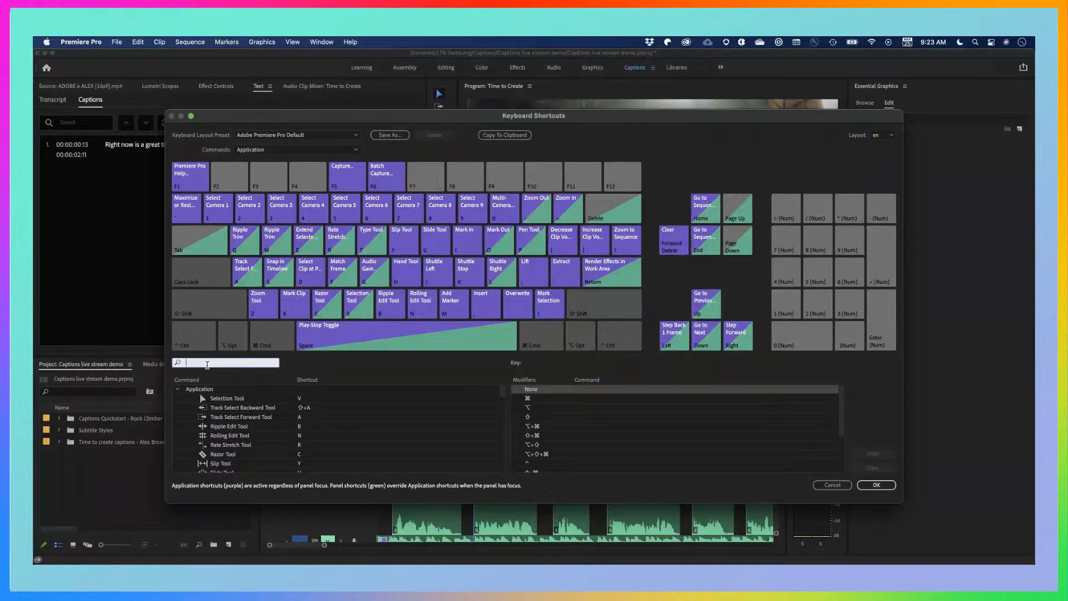
{"action": "left_click", "coordinate": [207, 364]}
{"action": "type", "text": "caption"}
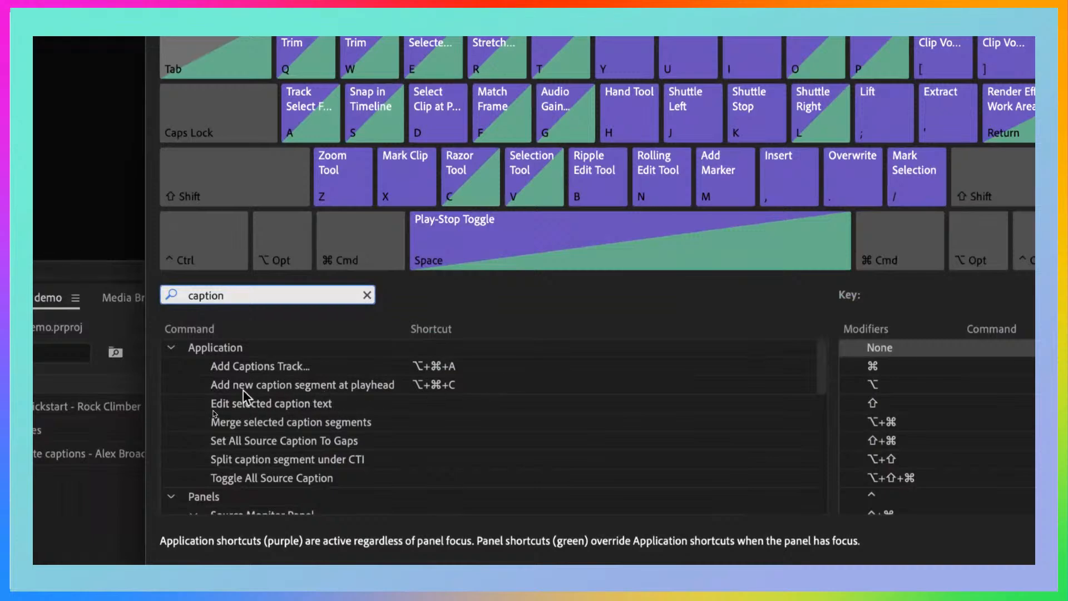
Examine the shortcut assignments for adding a caption segment and editing caption text, and close the settings without changes
{"action": "left_click", "coordinate": [439, 385]}
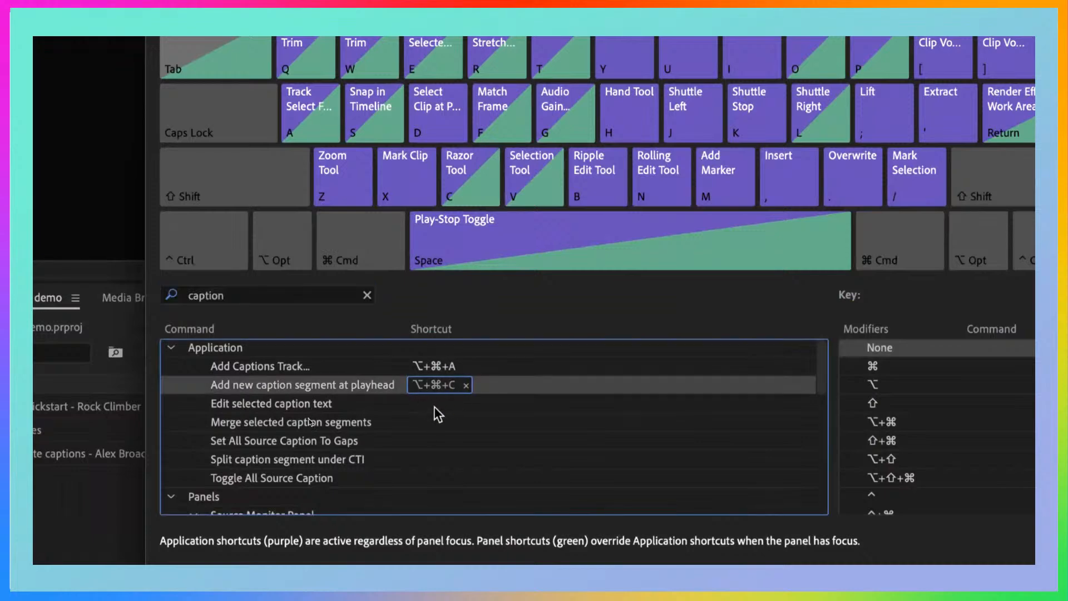
{"action": "left_click", "coordinate": [435, 403]}
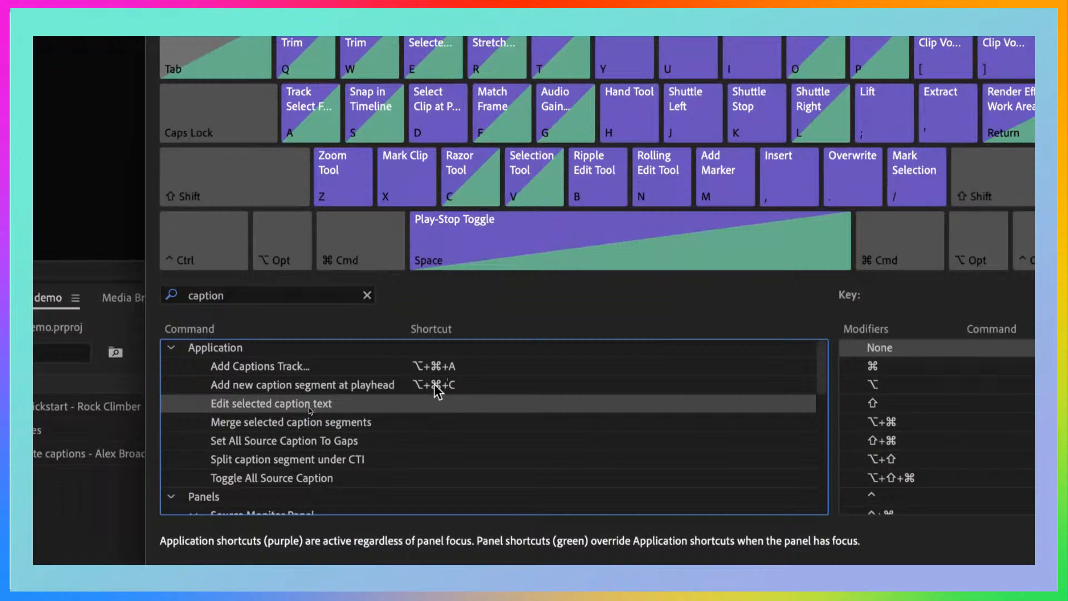
{"action": "left_click", "coordinate": [437, 387]}
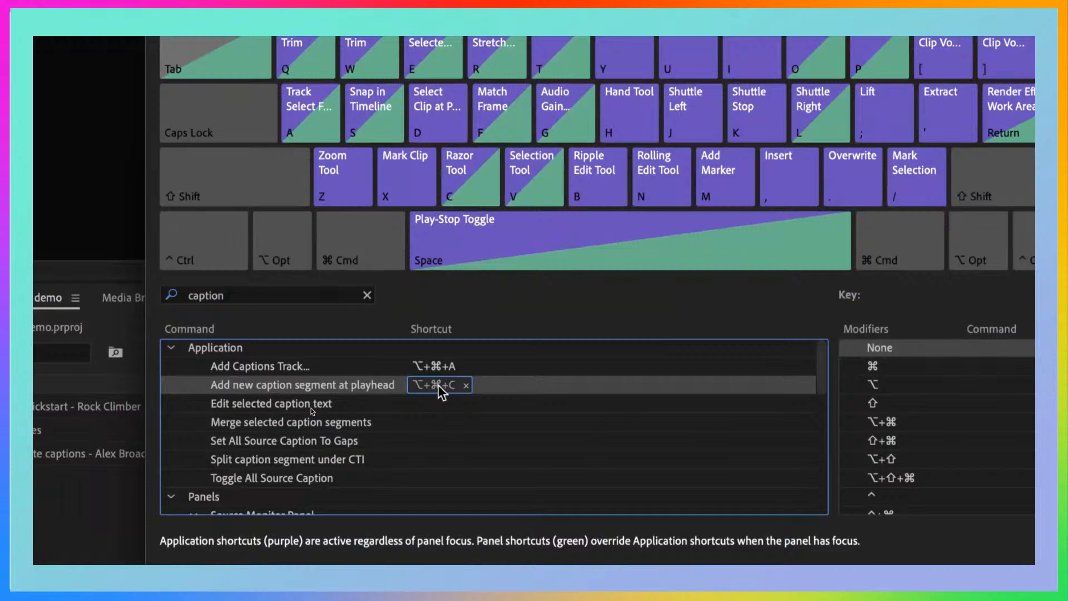
{"action": "left_click", "coordinate": [437, 408]}
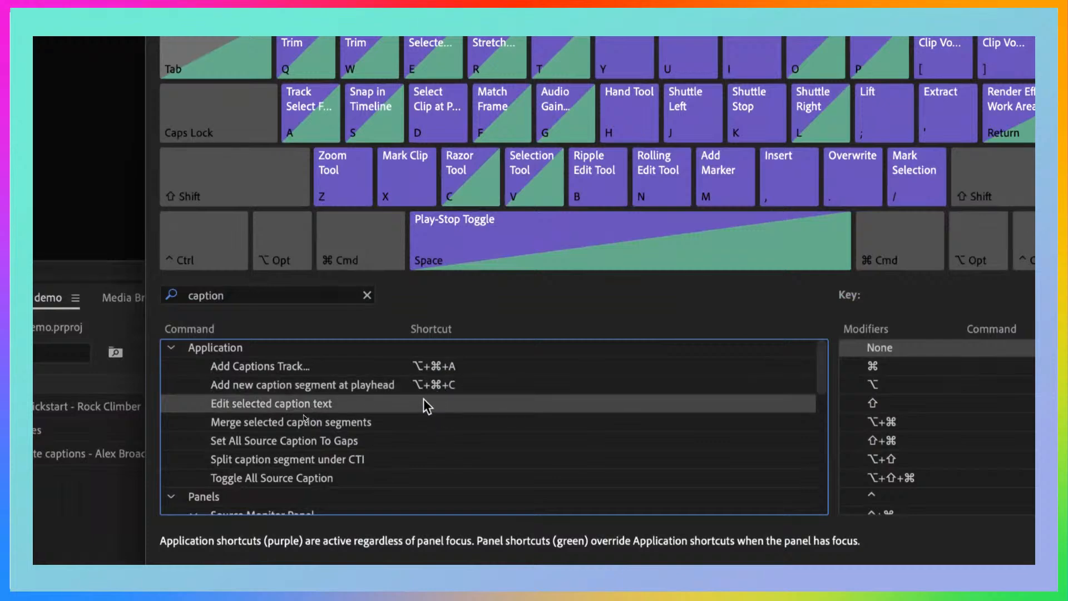
{"action": "scroll", "coordinate": [423, 399], "scroll_direction": "down", "scroll_amount": 10}
{"action": "scroll", "coordinate": [423, 398], "scroll_direction": "up", "scroll_amount": 10}
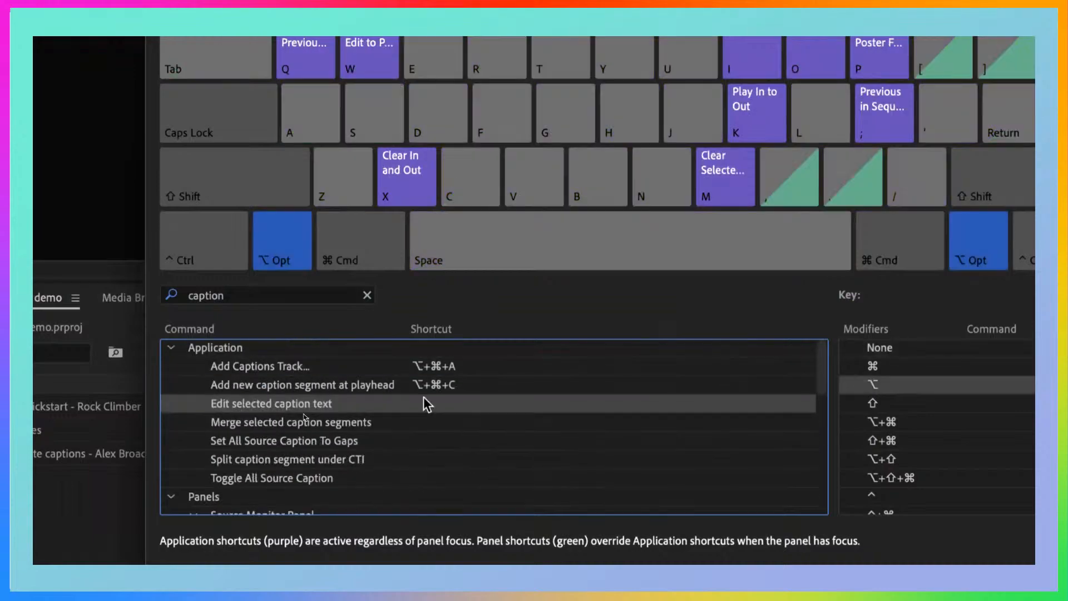
{"action": "scroll", "coordinate": [423, 398], "scroll_direction": "down", "scroll_amount": 3}
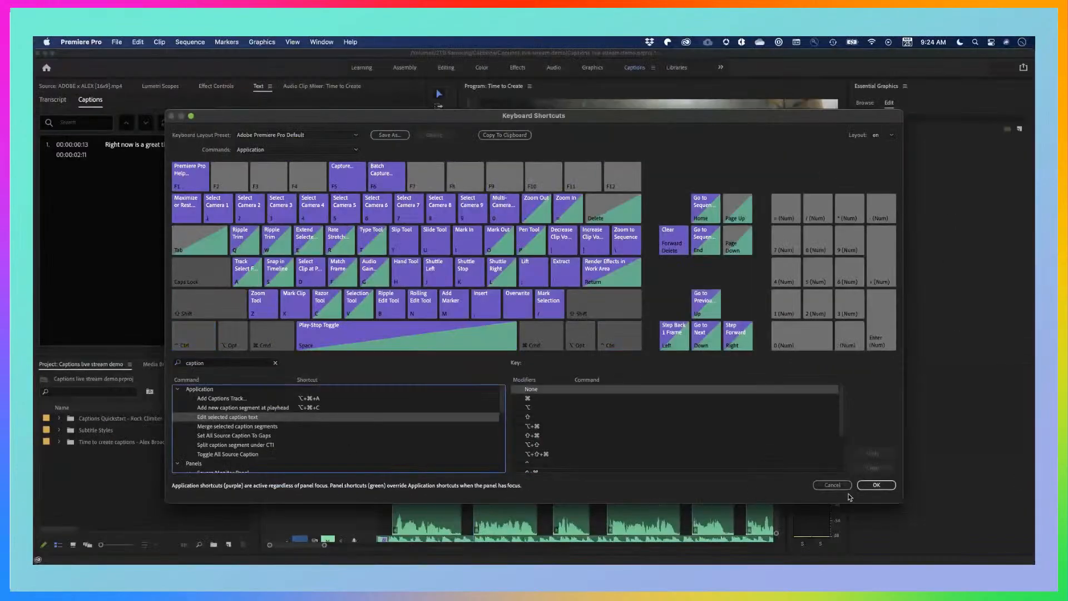
{"action": "left_click", "coordinate": [832, 485]}
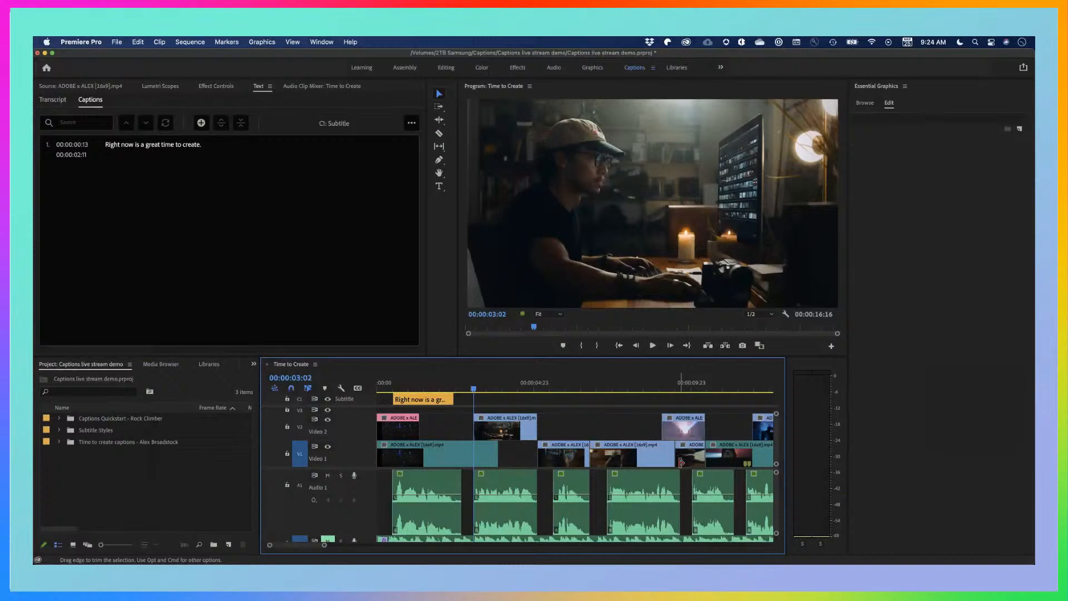
Add a new caption segment at 00:00:03:02 and play the dialogue from there to hear its words
{"action": "key", "text": "super+alt+c"}
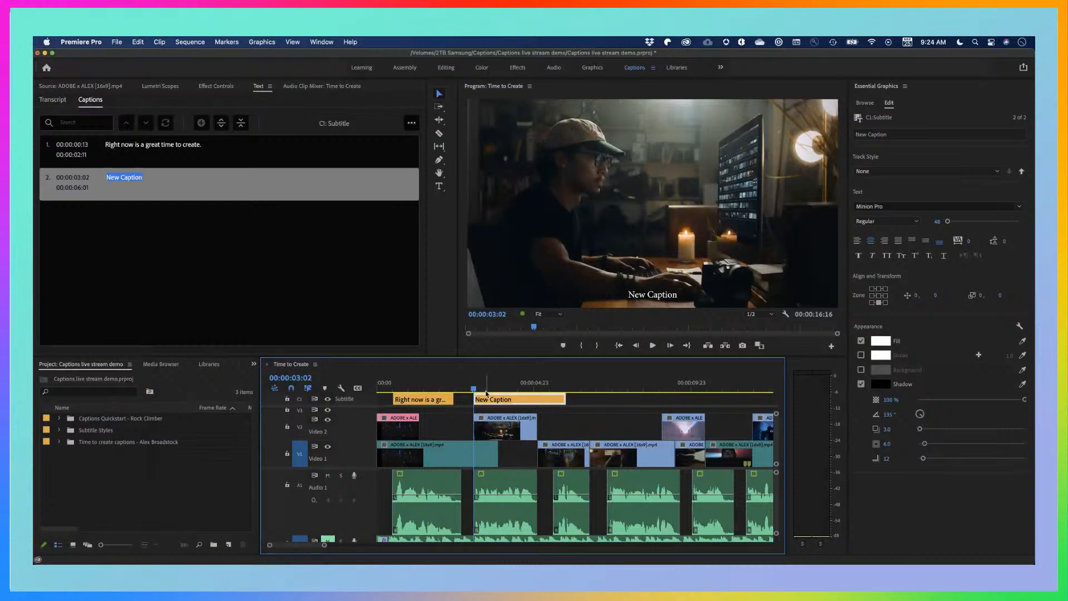
{"action": "left_click_drag", "start_coordinate": [483, 391], "coordinate": [474, 391]}
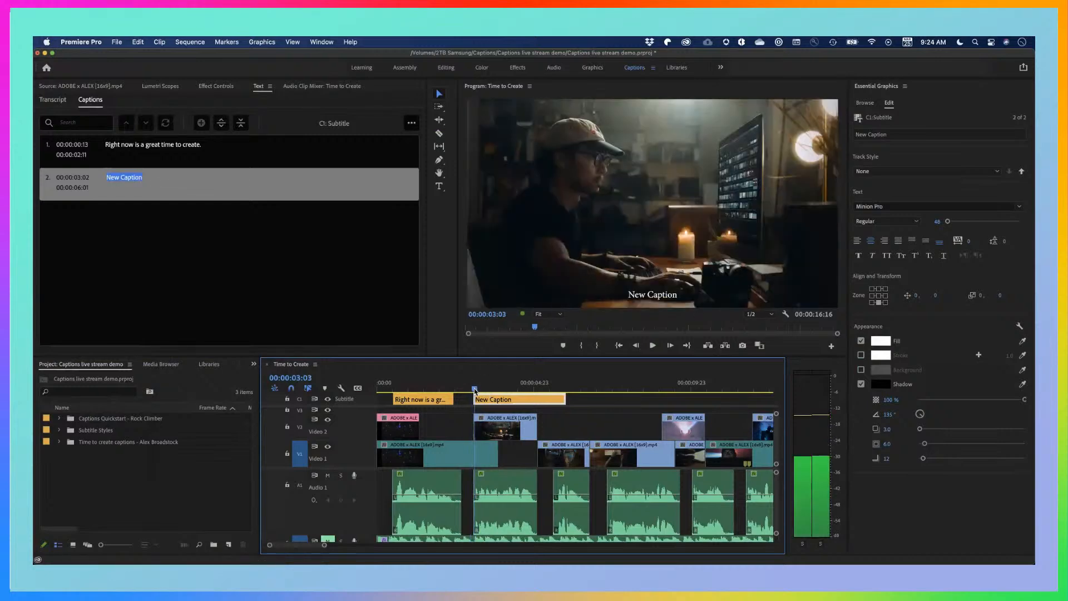
{"action": "key", "text": "space"}
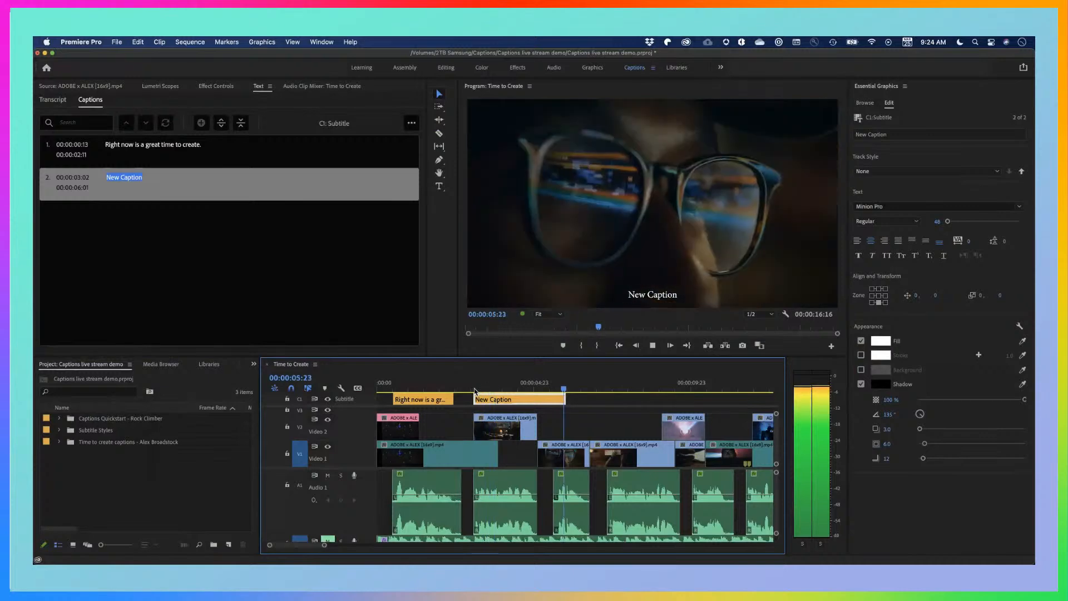
{"action": "key", "text": "space"}
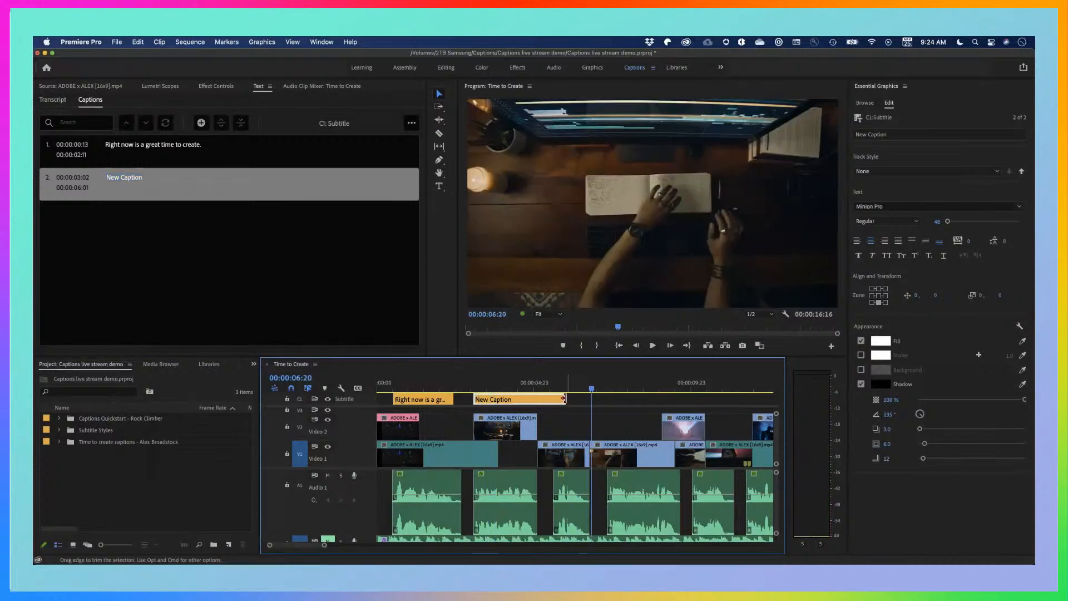
Extend the second caption's end to 00:00:06:20 and open its text for editing
{"action": "left_click_drag", "start_coordinate": [564, 399], "coordinate": [590, 399]}
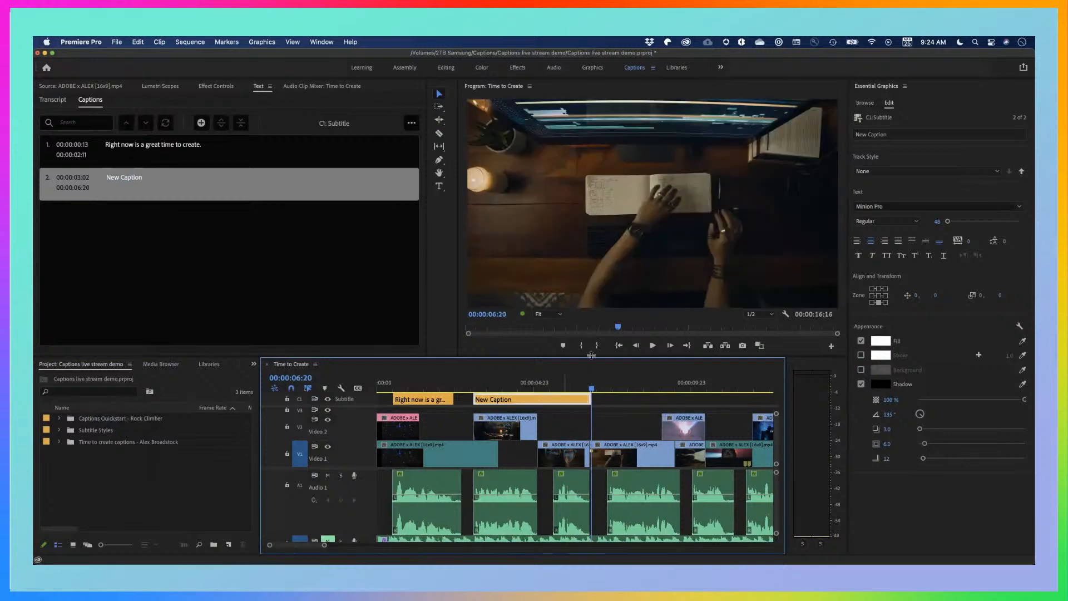
{"action": "left_click", "coordinate": [543, 385]}
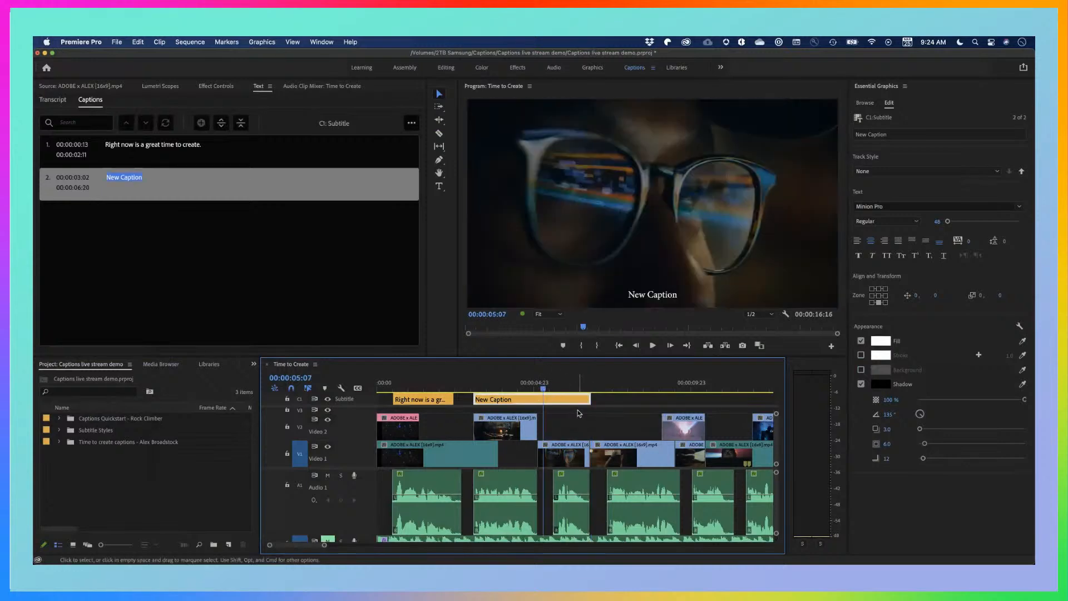
{"action": "left_click", "coordinate": [131, 180]}
{"action": "left_click", "coordinate": [130, 180]}
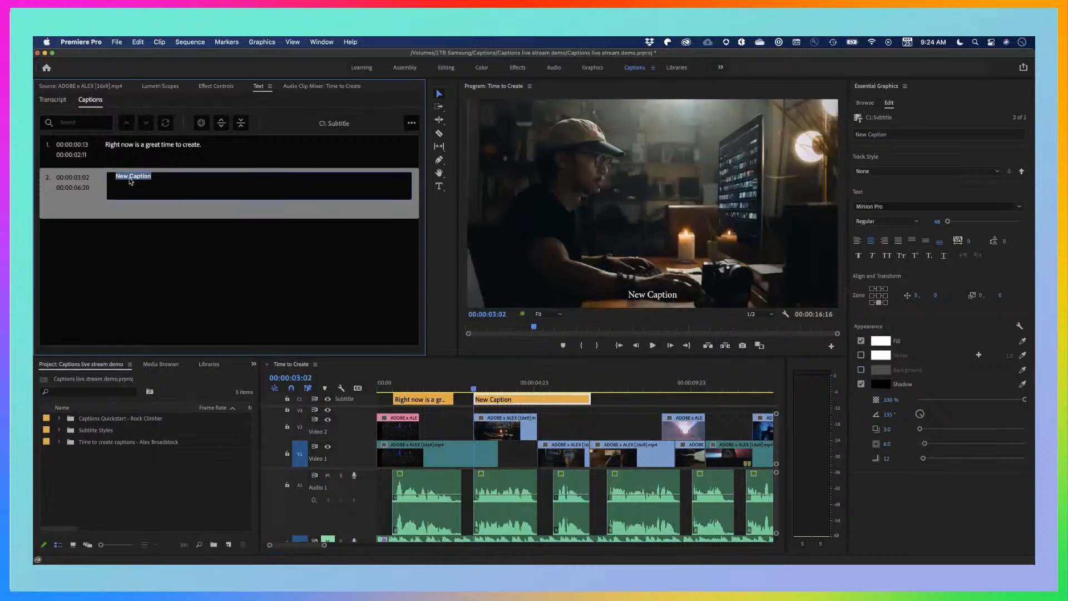
Replay the dialogue under the second caption from 00:00:03:02 to hear its exact words
{"action": "left_click", "coordinate": [570, 416]}
{"action": "mouse_move", "coordinate": [477, 389]}
{"action": "left_mouse_down"}
{"action": "mouse_move", "coordinate": [467, 389]}
{"action": "mouse_move", "coordinate": [476, 391]}
{"action": "left_mouse_up"}
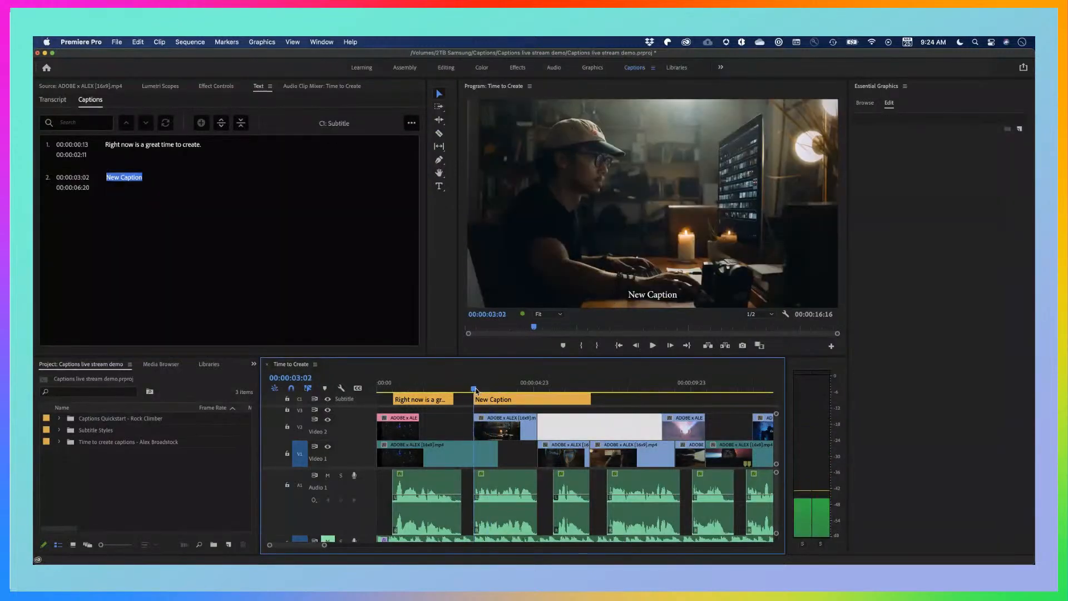
{"action": "key", "text": "space"}
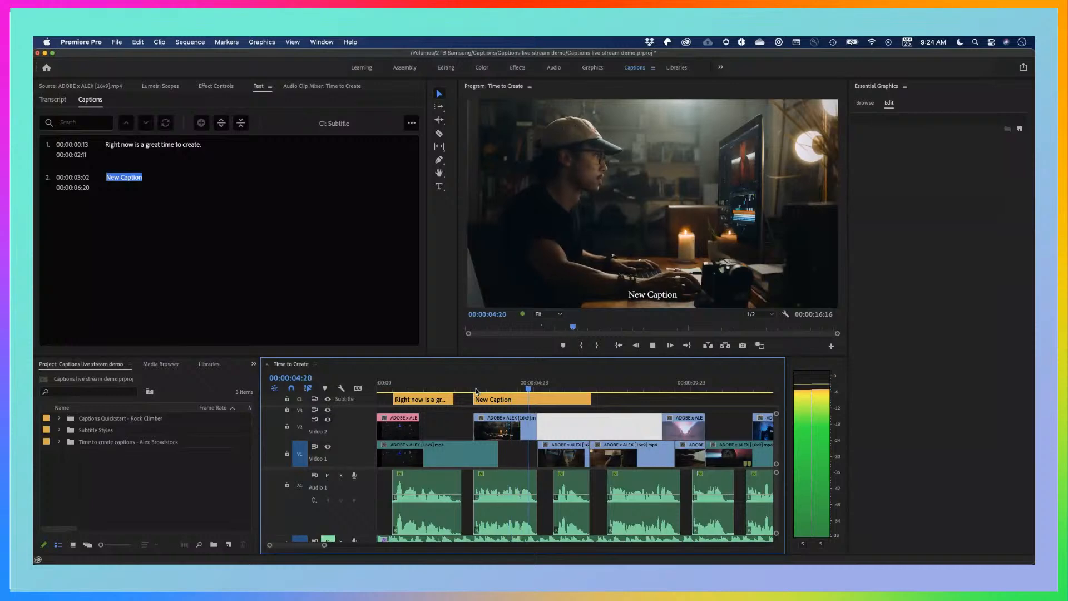
{"action": "key", "text": "space"}
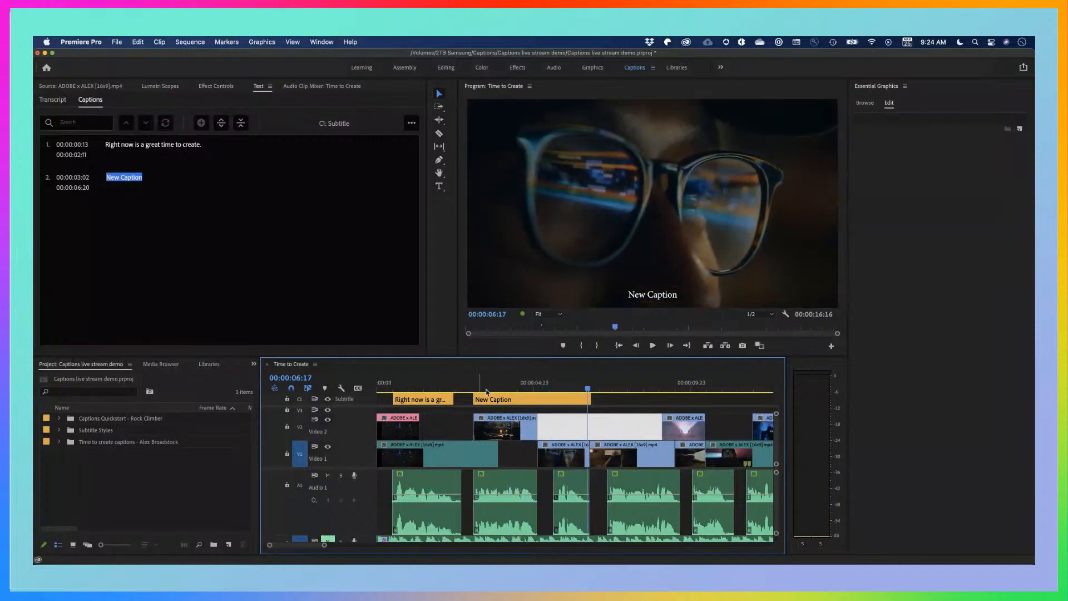
Replace the second caption's text with "Because what we have a lot of right now is time"
{"action": "left_click_drag", "start_coordinate": [528, 389], "coordinate": [518, 390]}
{"action": "left_click", "coordinate": [522, 399]}
{"action": "double_click", "coordinate": [135, 176]}
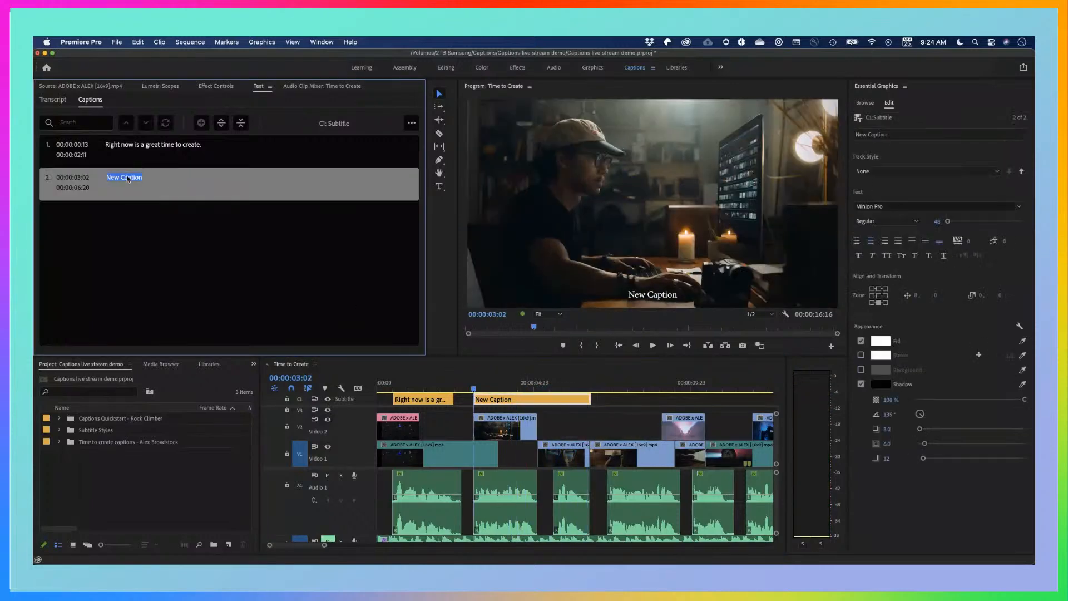
{"action": "type", "text": "Becau"}
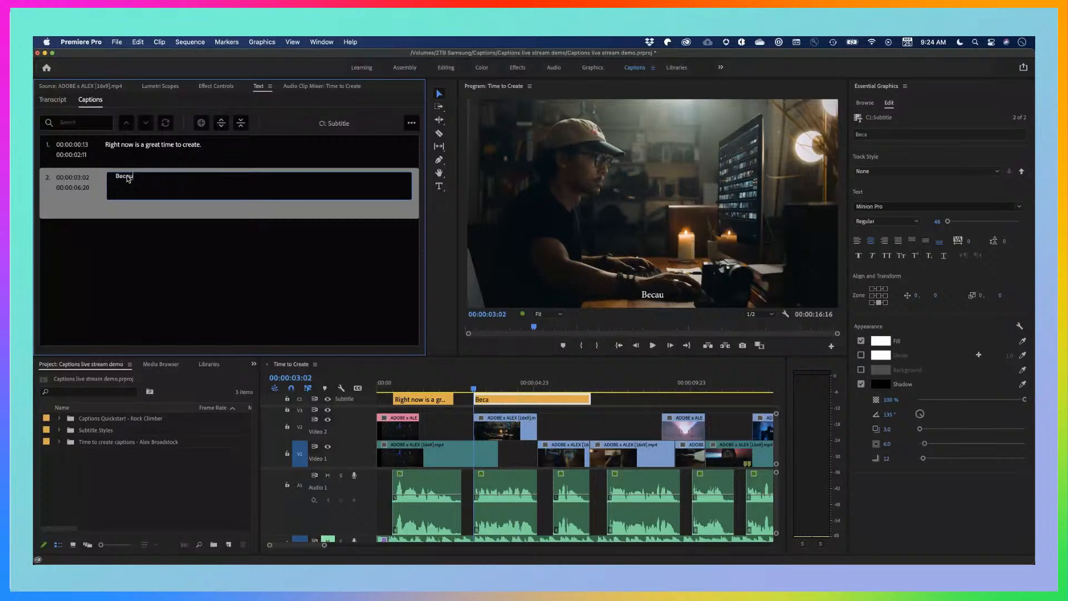
{"action": "type", "text": "se what we have "}
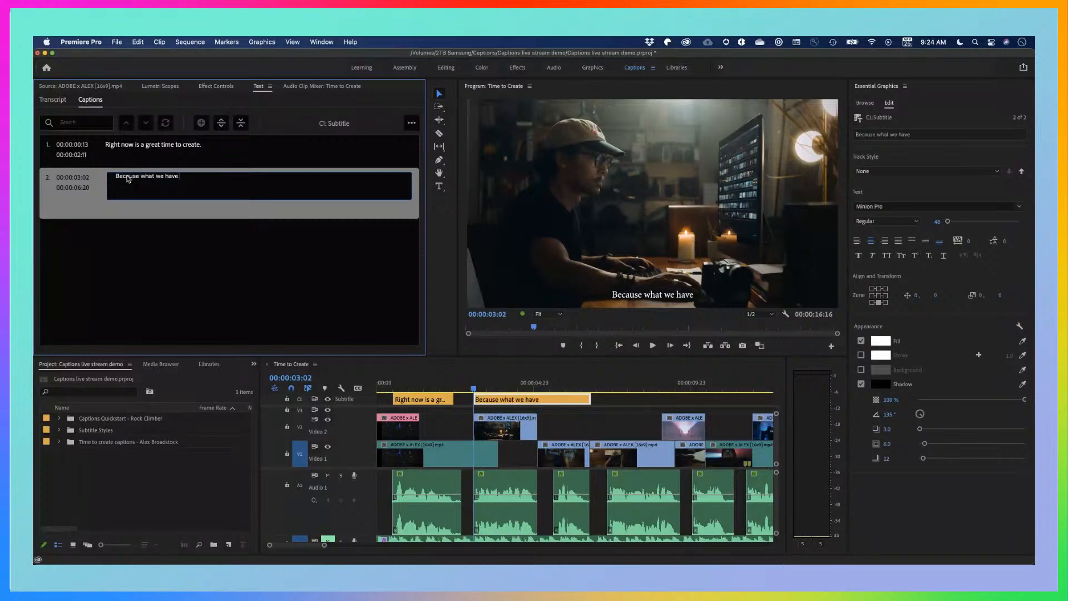
{"action": "type", "text": "a lot of righ"}
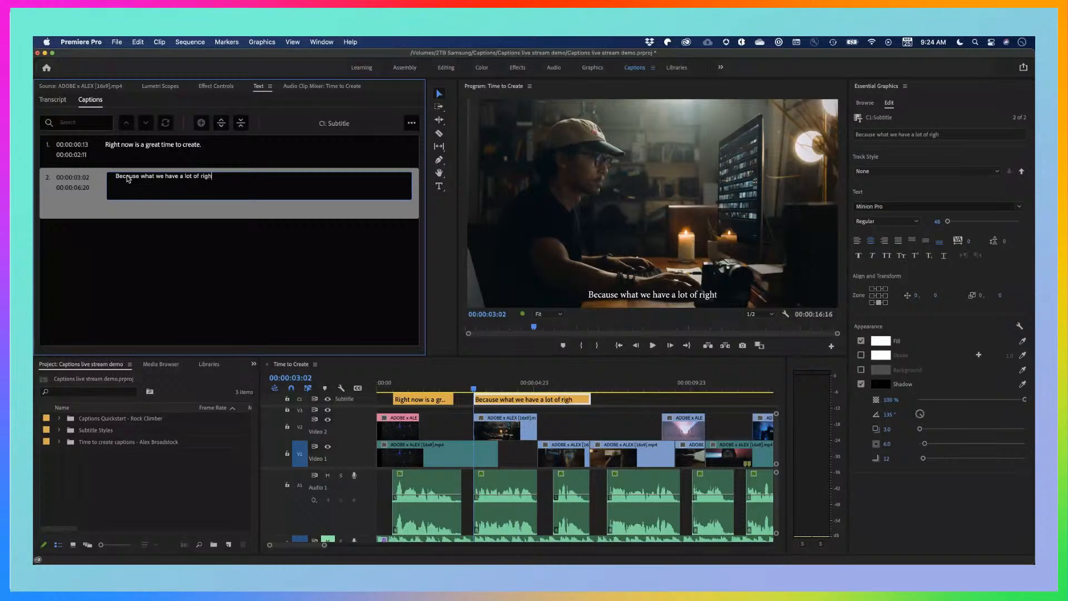
{"action": "type", "text": "t now is time"}
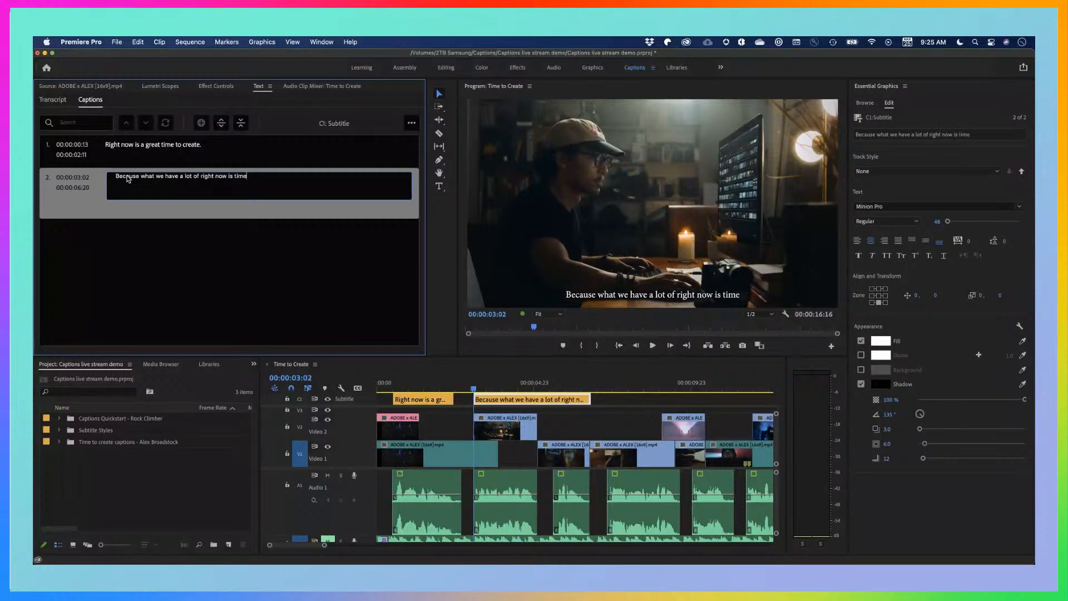
{"action": "left_click", "coordinate": [565, 425]}
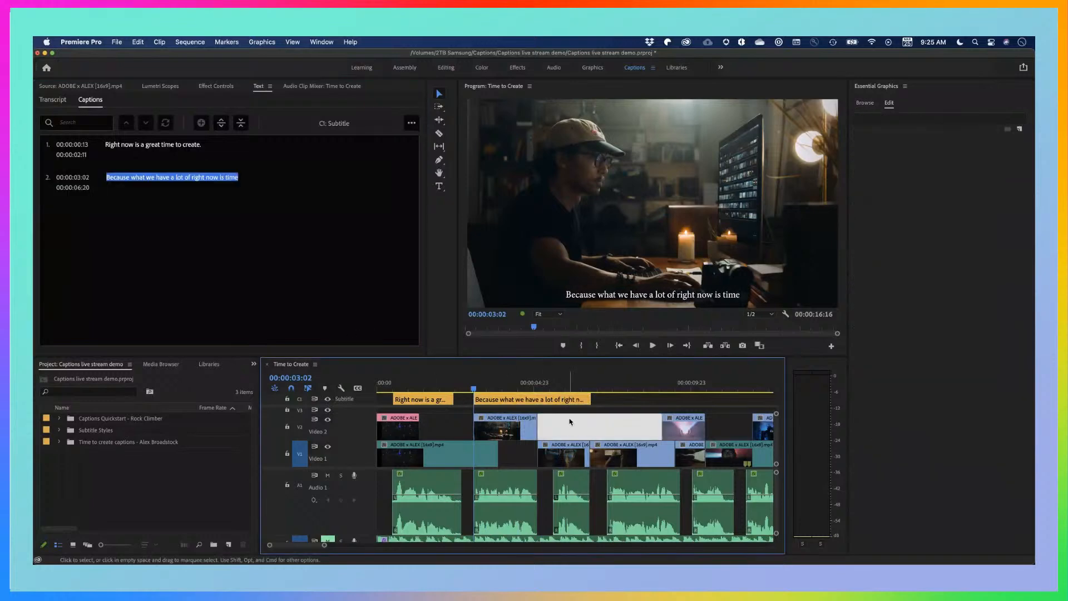
Place the playhead at 00:00:07:08, where the fourth dialogue audio clip starts
{"action": "left_click", "coordinate": [593, 391]}
{"action": "left_click_drag", "start_coordinate": [593, 391], "coordinate": [603, 391]}
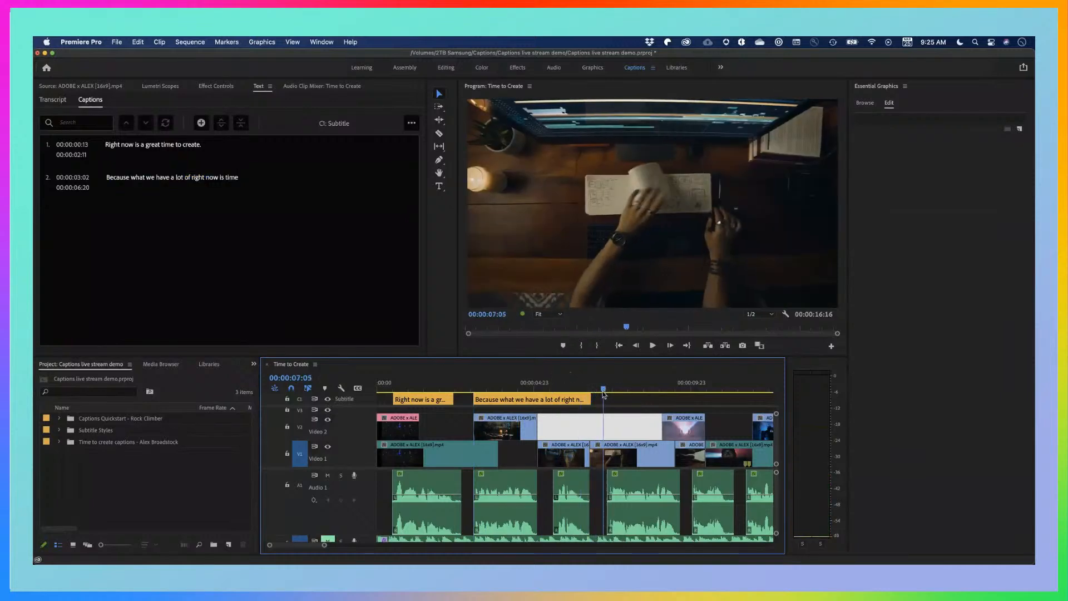
{"action": "scroll", "coordinate": [591, 421], "scroll_direction": "right", "scroll_amount": 3}
{"action": "scroll", "coordinate": [567, 423], "scroll_direction": "down", "scroll_amount": 5}
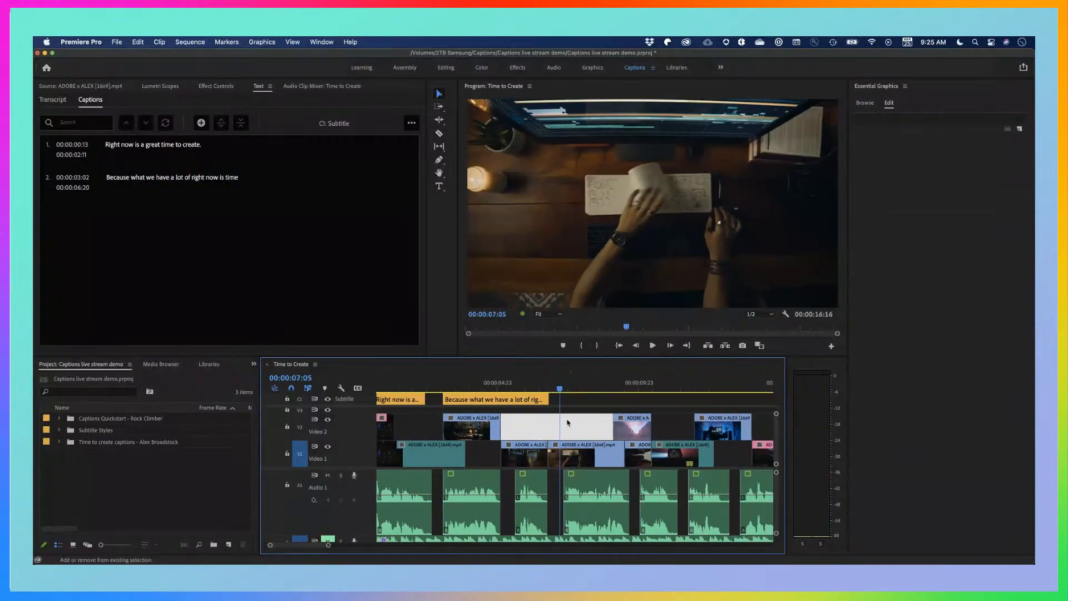
{"action": "left_click", "coordinate": [528, 388]}
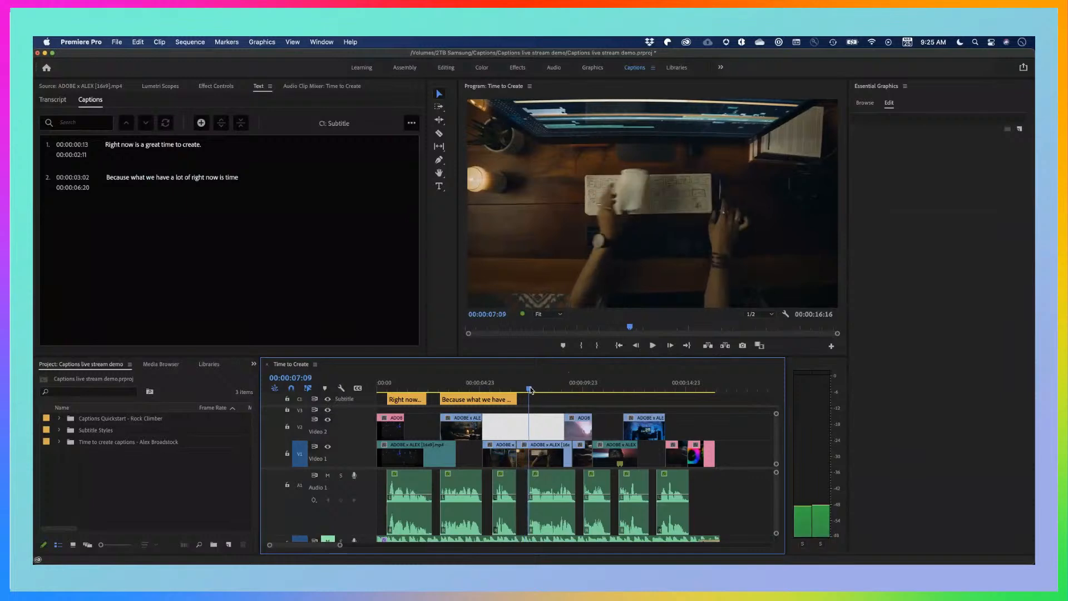
{"action": "key", "text": "Left"}
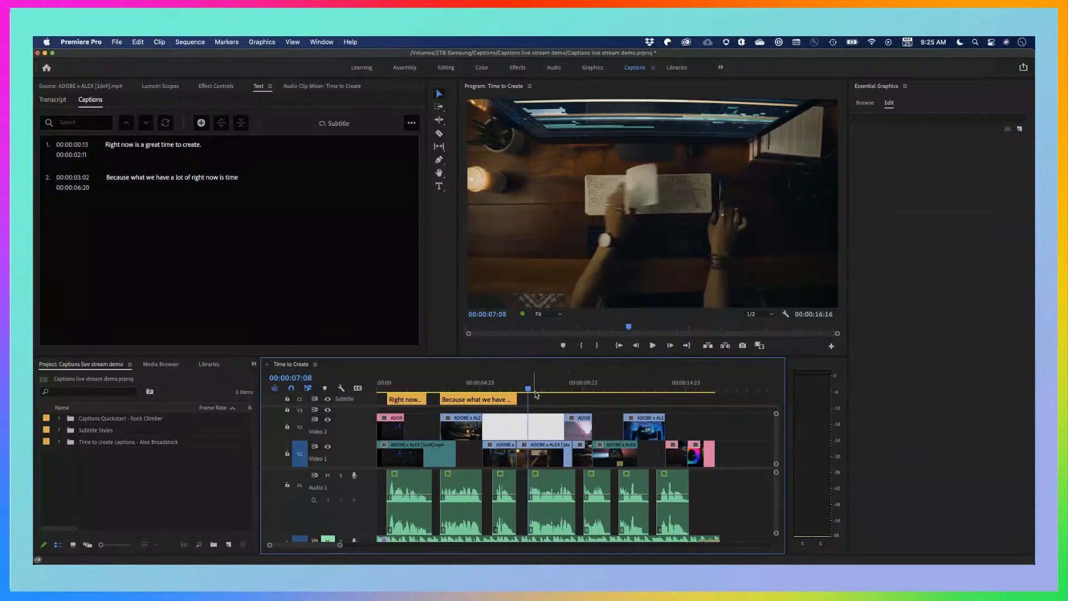
Copy the second caption, paste it as a third segment at 00:00:07:08, and select the copy
{"action": "left_click", "coordinate": [485, 400]}
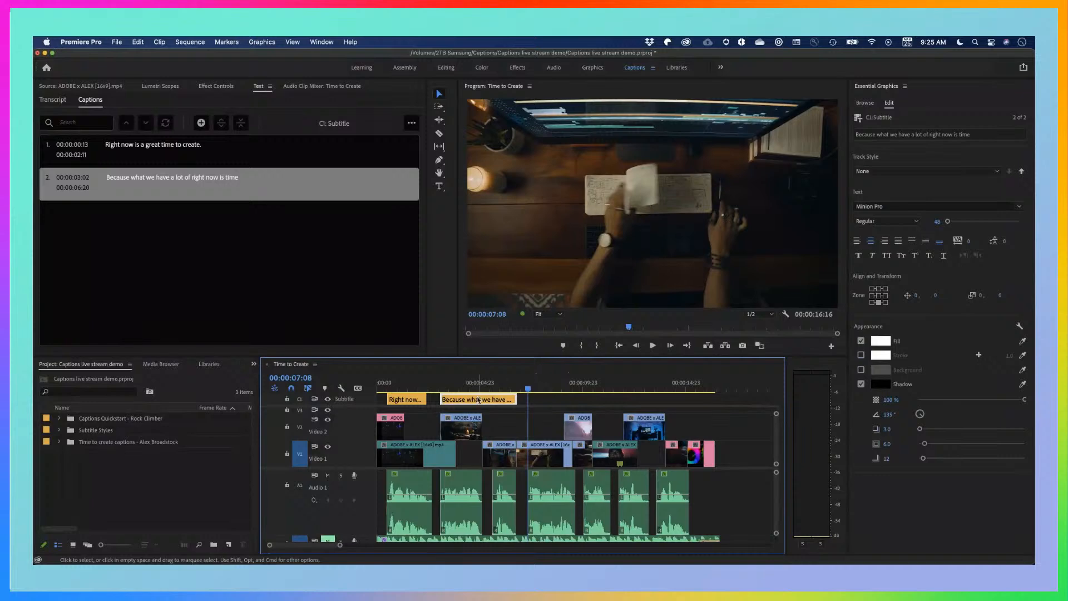
{"action": "key", "text": "super+c"}
{"action": "key", "text": "super+v"}
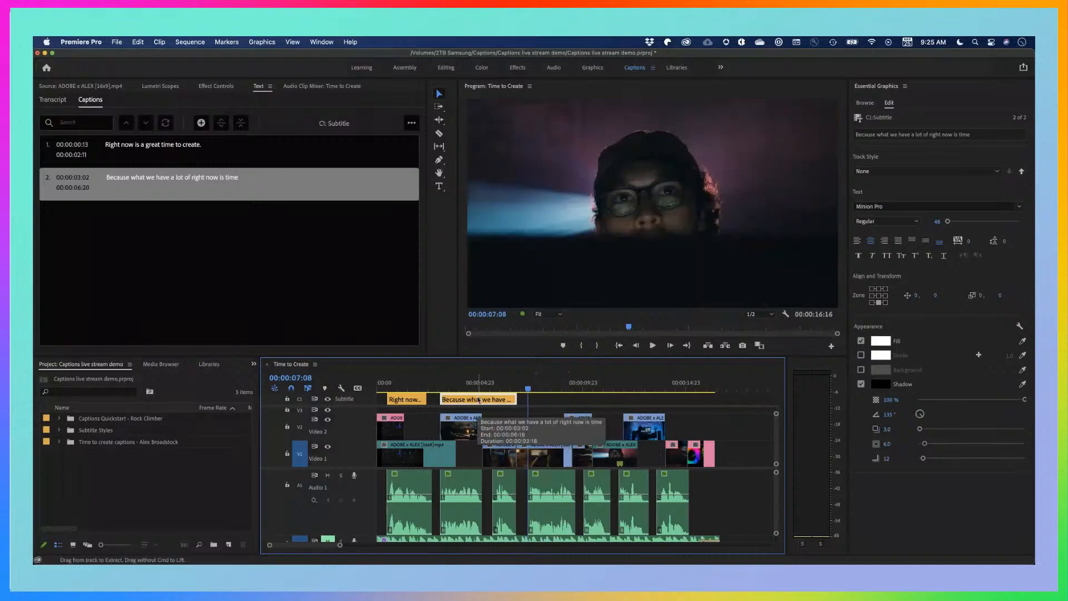
{"action": "left_click", "coordinate": [541, 384]}
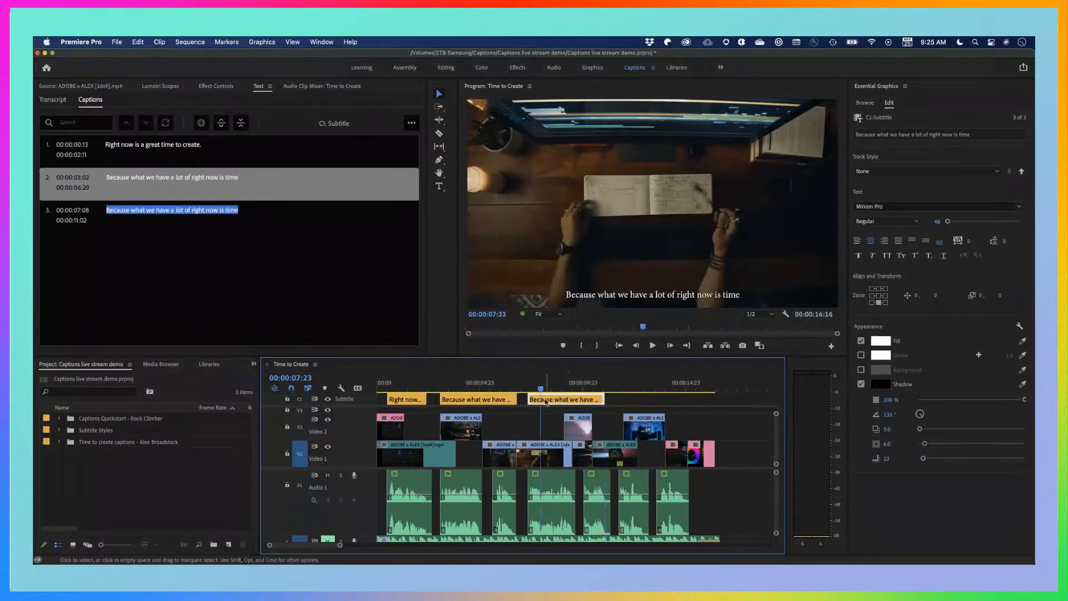
{"action": "left_click", "coordinate": [546, 399]}
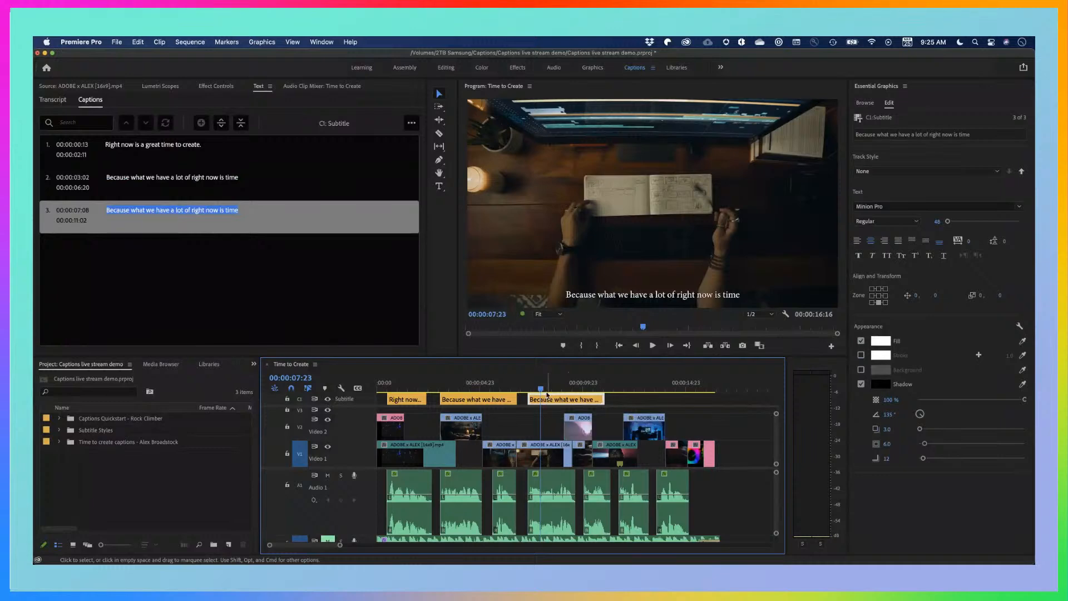
Play the dialogue under the third caption and trim the caption's end to 00:00:09:16
{"action": "left_click_drag", "start_coordinate": [542, 388], "coordinate": [528, 388]}
{"action": "key", "text": "space"}
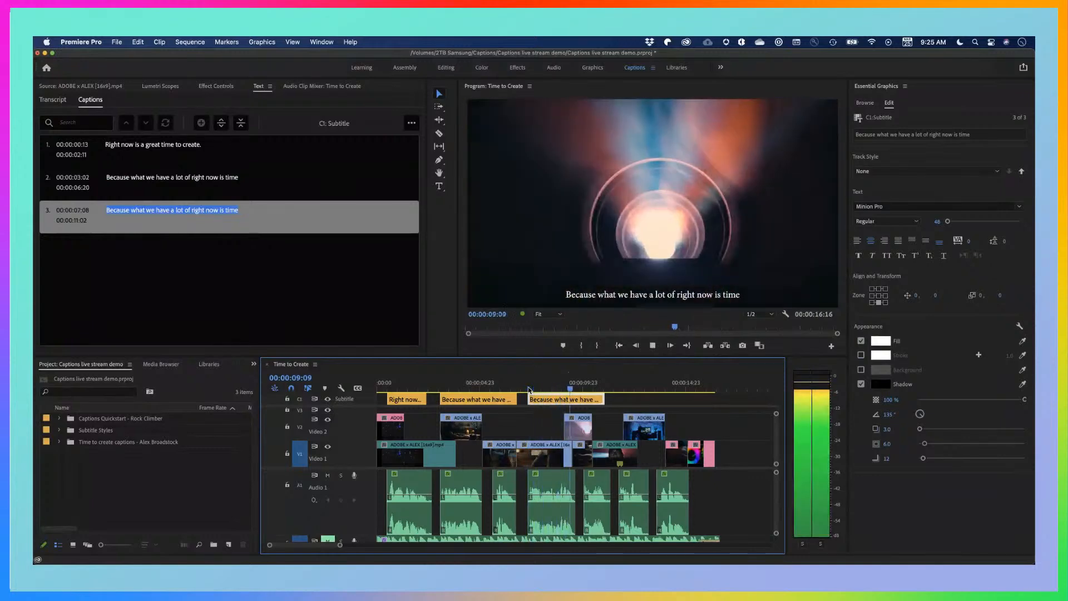
{"action": "key", "text": "space"}
{"action": "left_click", "coordinate": [593, 401]}
Replace the third caption's text in the video preview with "Time the can be used to rediscover"
{"action": "left_click", "coordinate": [557, 385]}
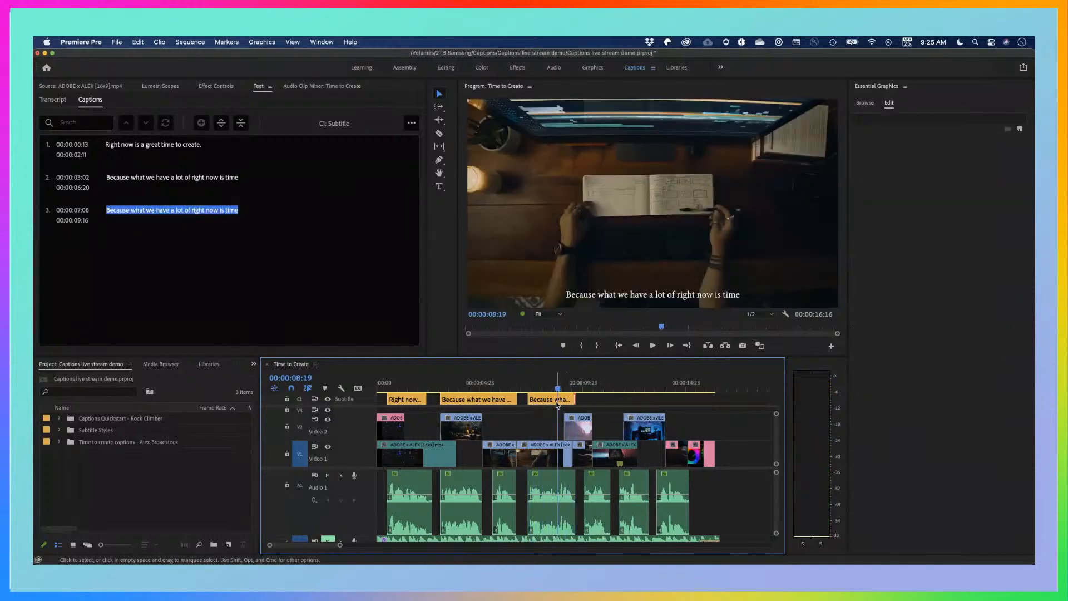
{"action": "left_click", "coordinate": [556, 400]}
{"action": "double_click", "coordinate": [602, 293]}
{"action": "type", "text": "Time the can"}
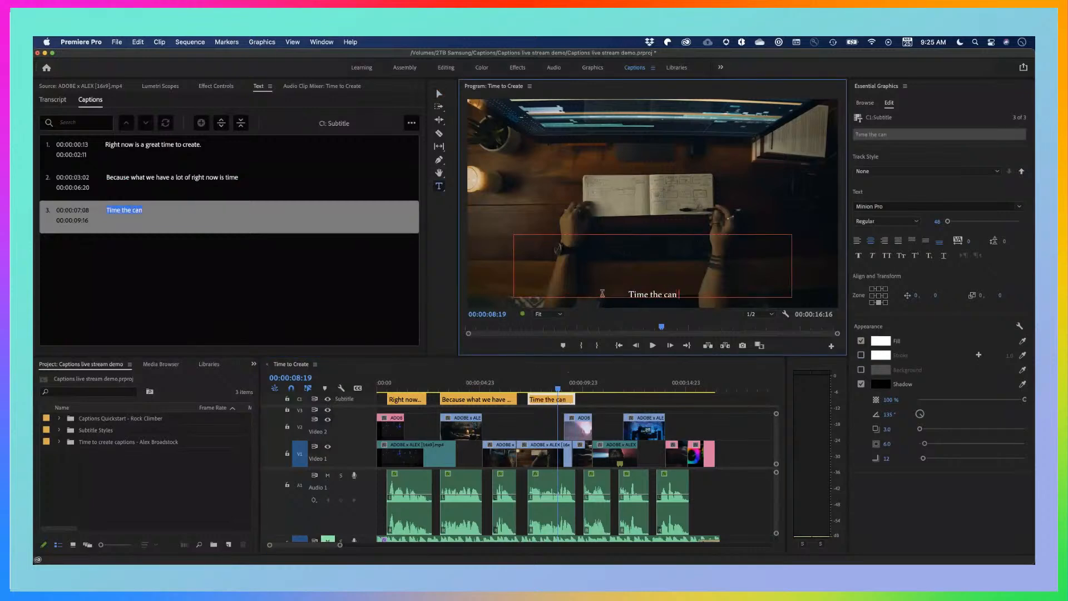
{"action": "type", "text": " be used to red"}
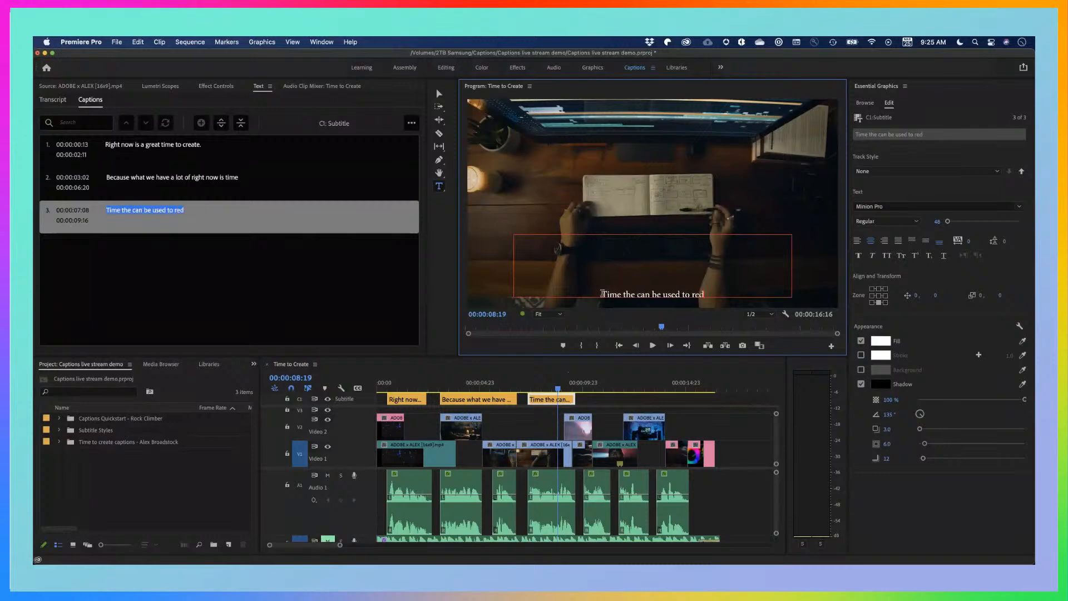
{"action": "type", "text": "iscover"}
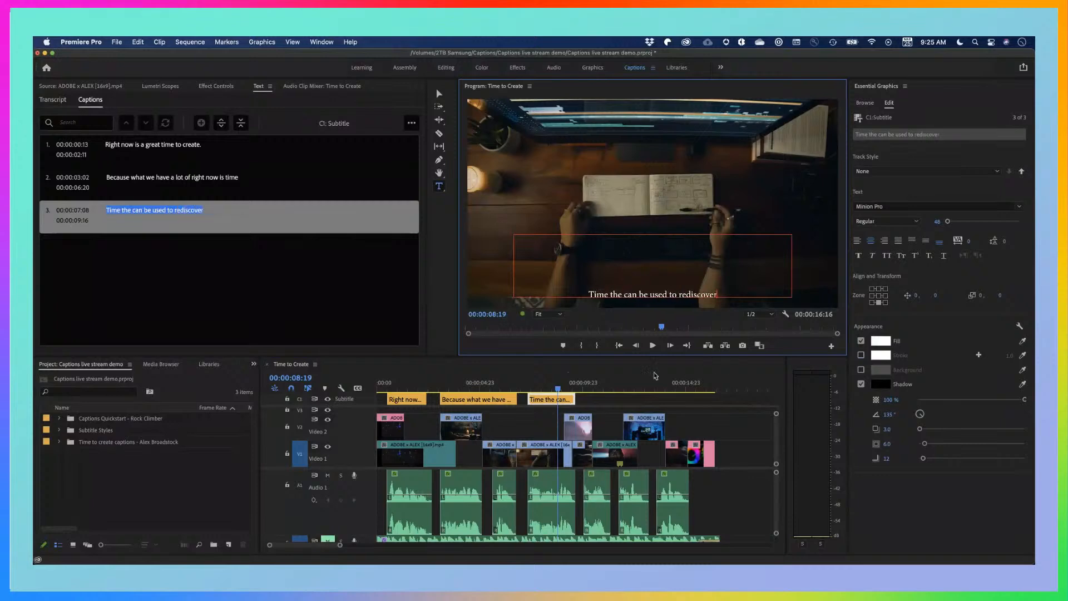
Play the sequence from 00:00:09:03 to hear the dialogue line that follows the third caption
{"action": "left_click", "coordinate": [565, 389]}
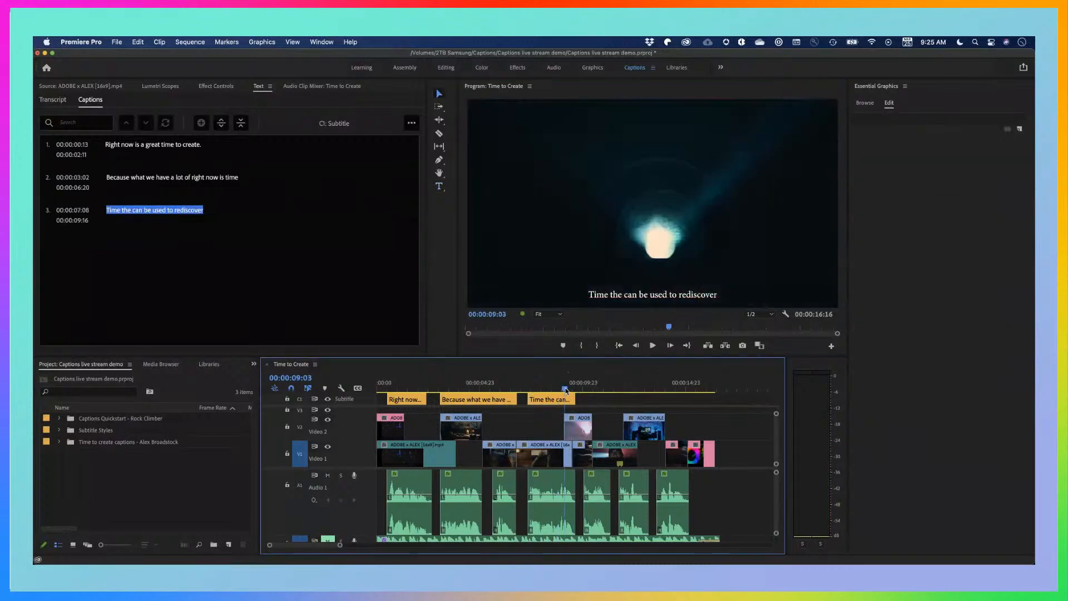
{"action": "key", "text": "space"}
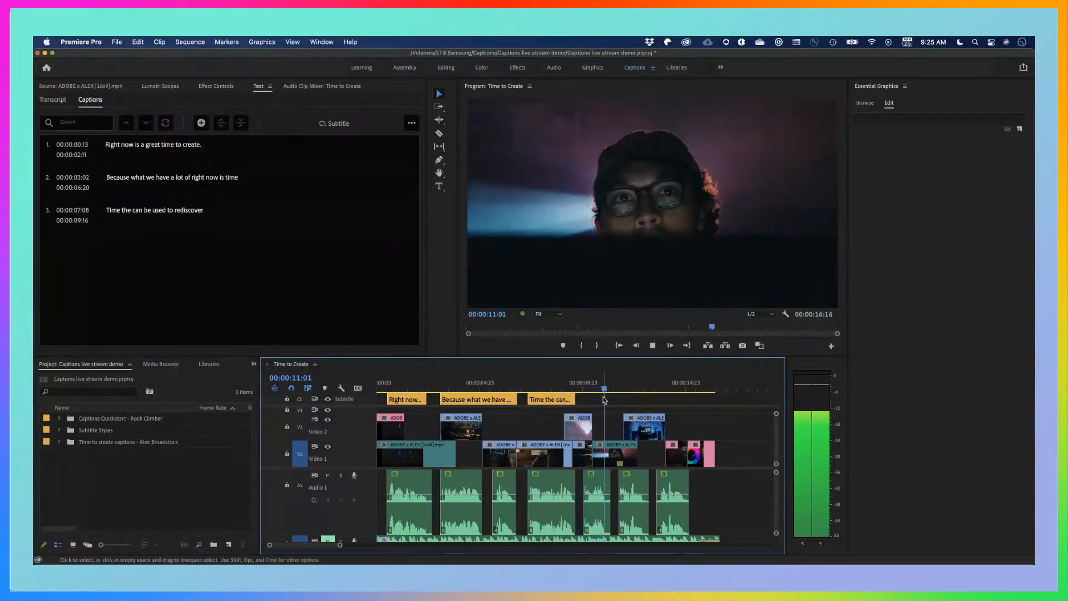
{"action": "key", "text": "space"}
Paste the copied caption as a fourth segment at 00:00:10:01
{"action": "left_click_drag", "start_coordinate": [609, 390], "coordinate": [583, 391]}
{"action": "left_click", "coordinate": [561, 402]}
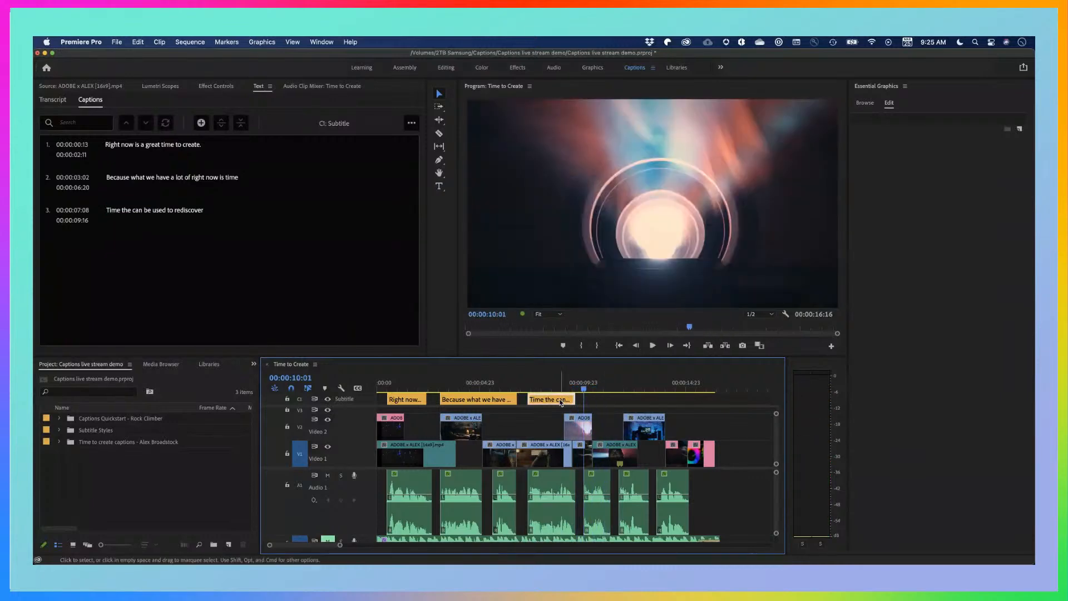
{"action": "key", "text": "cmd+v"}
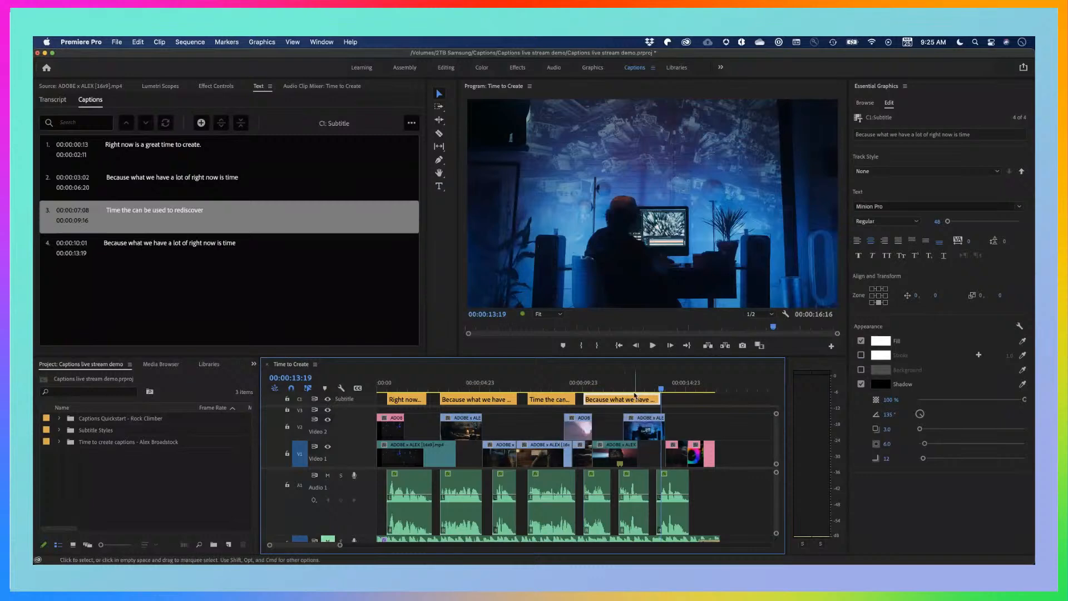
Trim the fourth caption's end to 00:00:11:07
{"action": "left_click", "coordinate": [611, 387]}
{"action": "left_click", "coordinate": [659, 399]}
{"action": "key", "text": "e"}
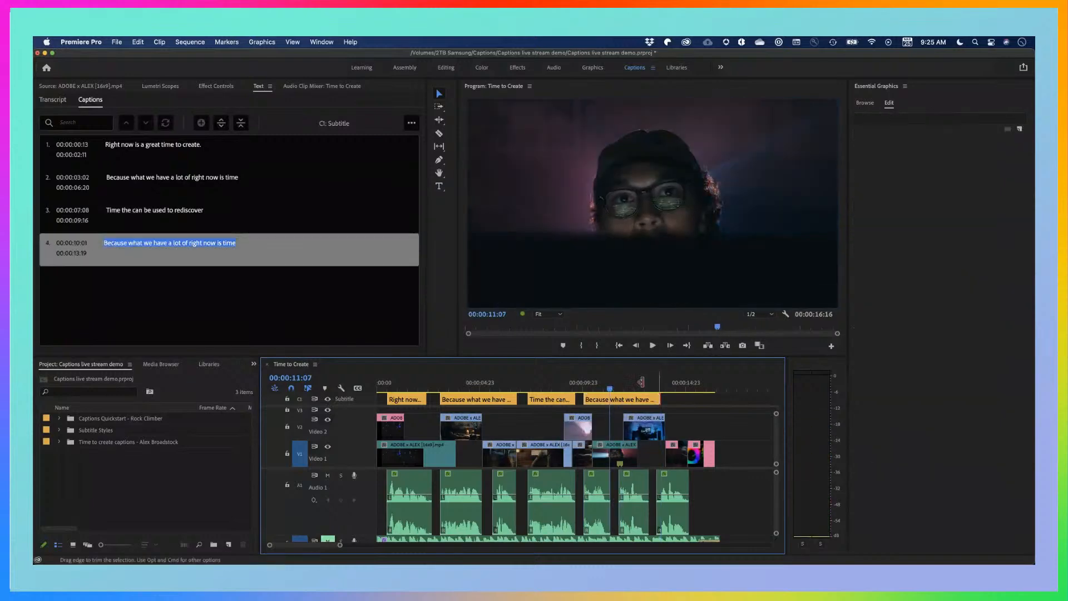
Replace the fourth caption's text in the video preview with "to reimagine"
{"action": "left_click", "coordinate": [592, 388]}
{"action": "left_click", "coordinate": [599, 401]}
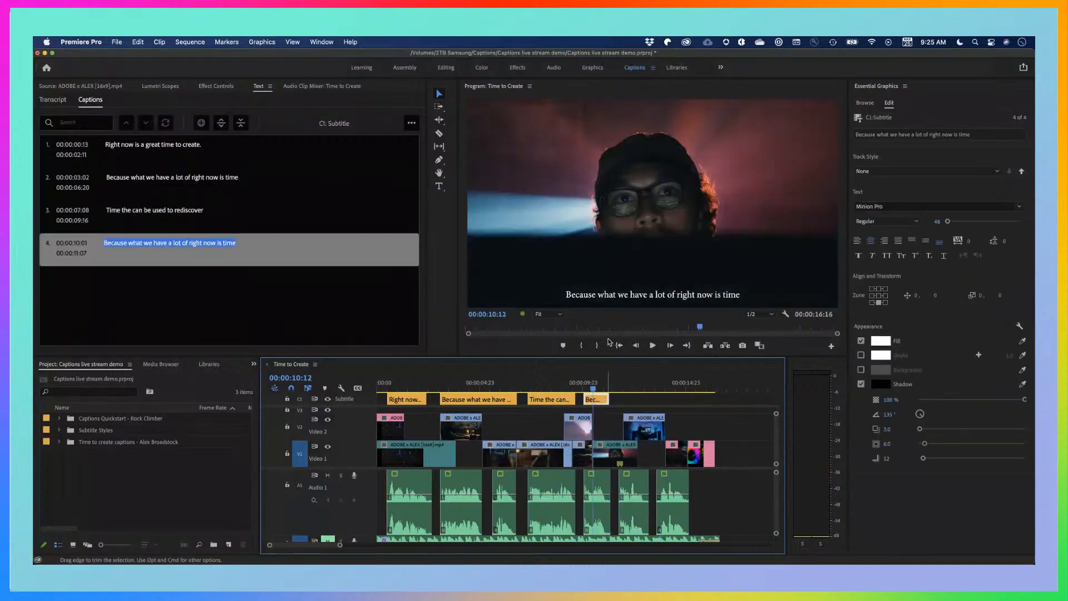
{"action": "left_click", "coordinate": [606, 293]}
{"action": "type", "text": "to re"}
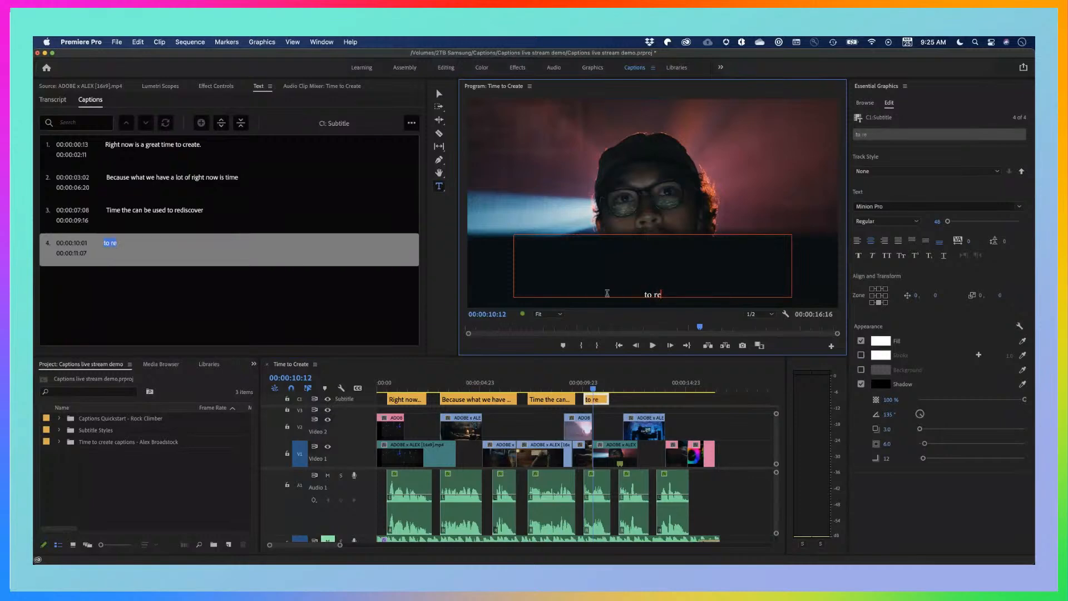
{"action": "type", "text": "imagine"}
Play the sequence from the end of the fourth caption to hear the remaining dialogue
{"action": "left_click", "coordinate": [619, 383]}
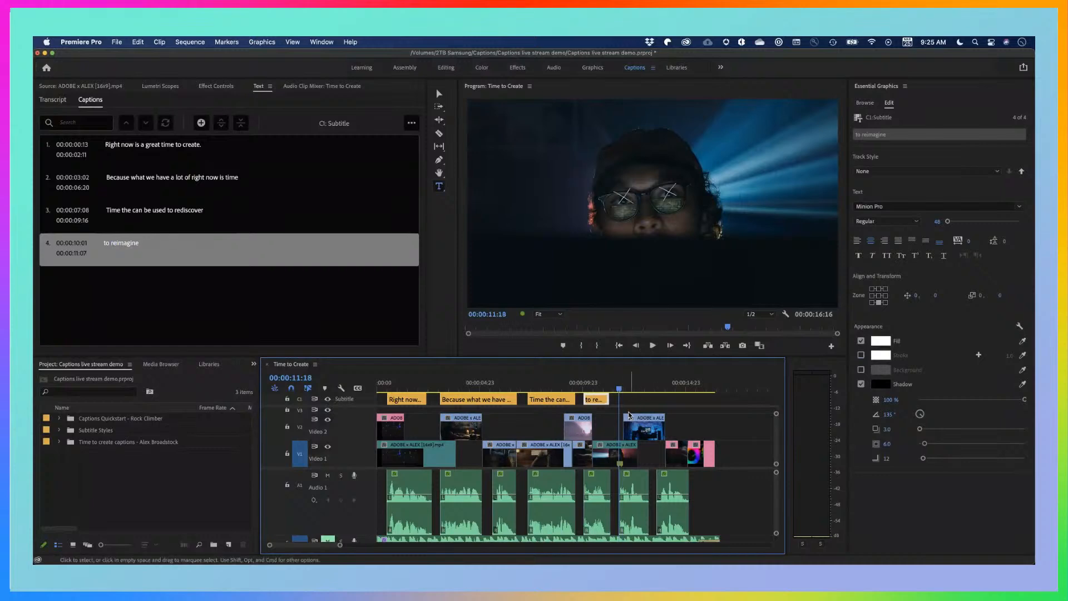
{"action": "left_click_drag", "start_coordinate": [622, 392], "coordinate": [610, 391]}
{"action": "key", "text": "space"}
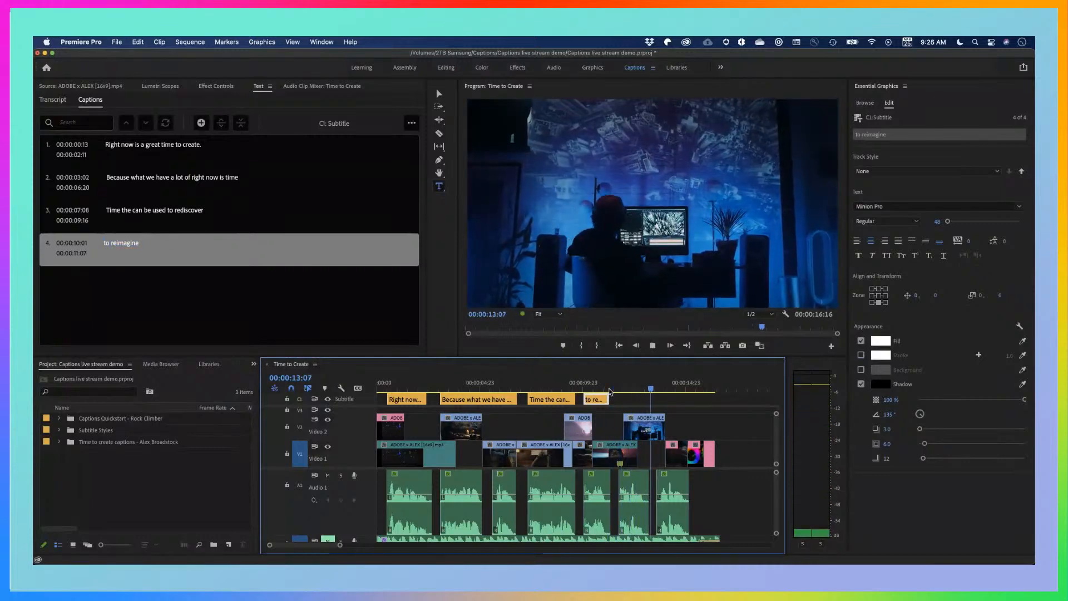
{"action": "key", "text": "space"}
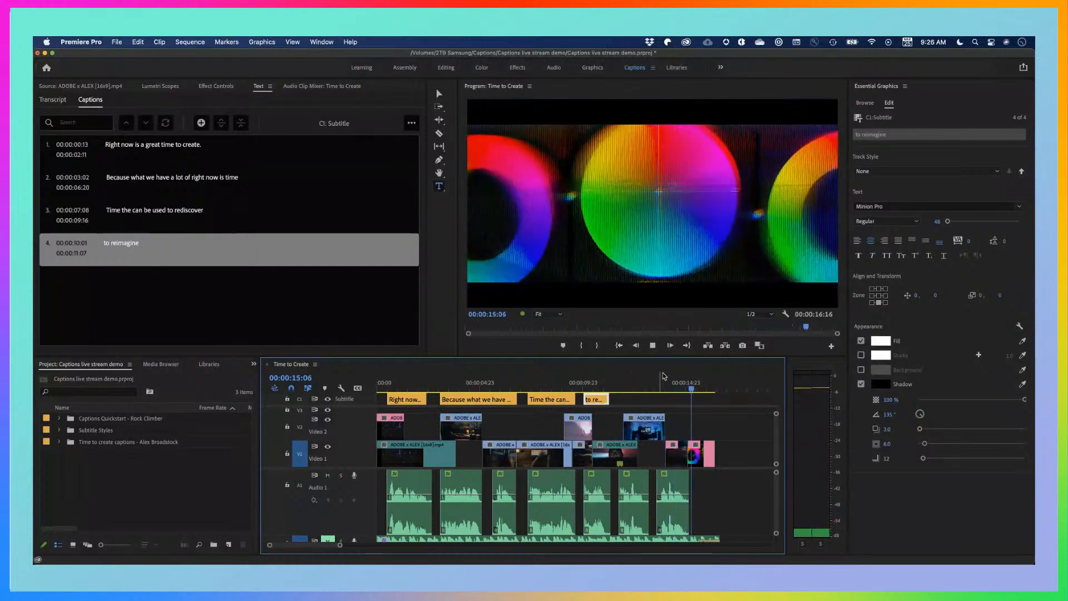
Add a fifth caption segment starting at 00:00:11:18 and place the playhead inside it
{"action": "left_click_drag", "start_coordinate": [688, 385], "coordinate": [619, 390]}
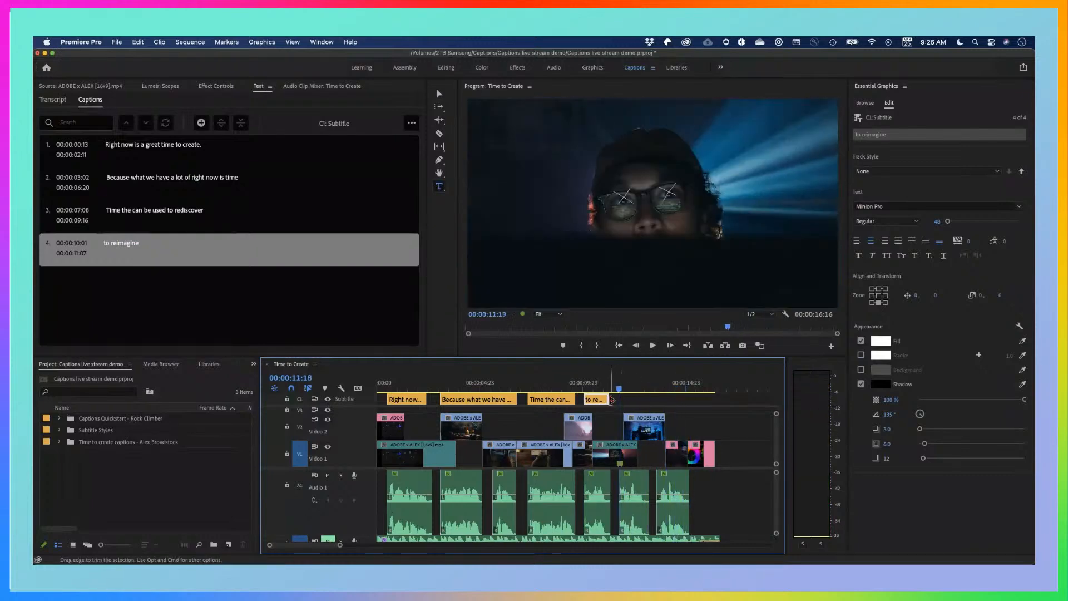
{"action": "key", "text": "alt+super+a"}
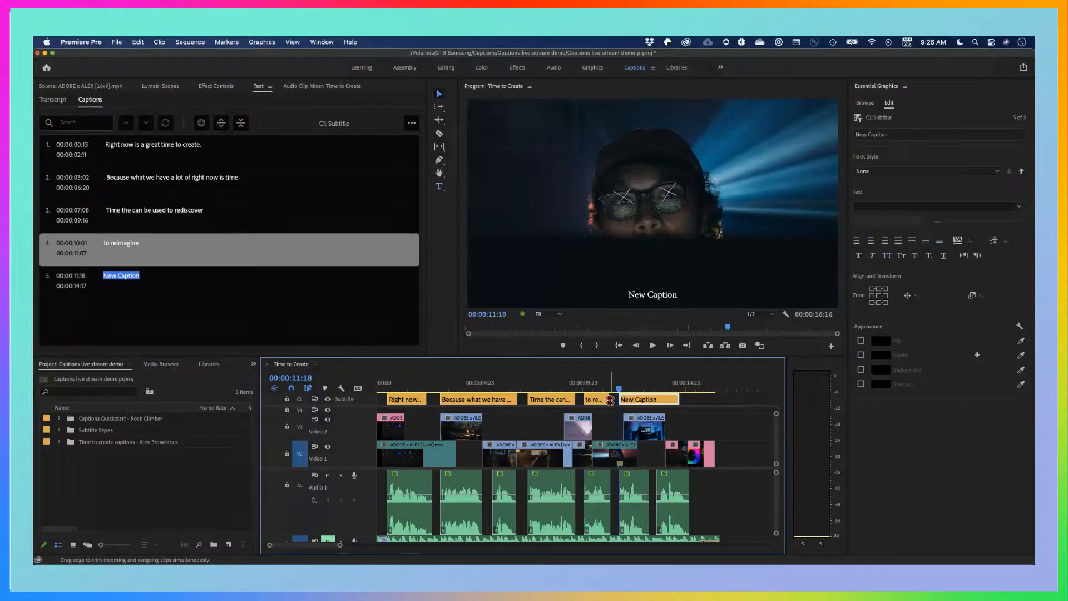
{"action": "left_click", "coordinate": [634, 386]}
Replace the fifth caption's placeholder text in the video preview with "and most importantly to create something new."
{"action": "double_click", "coordinate": [648, 293]}
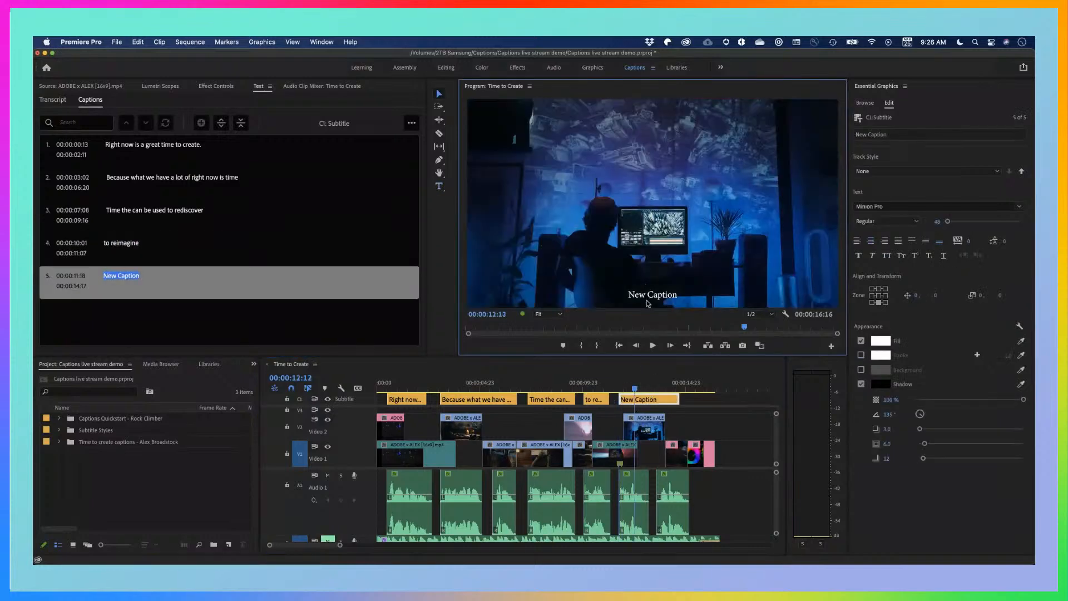
{"action": "type", "text": "an"}
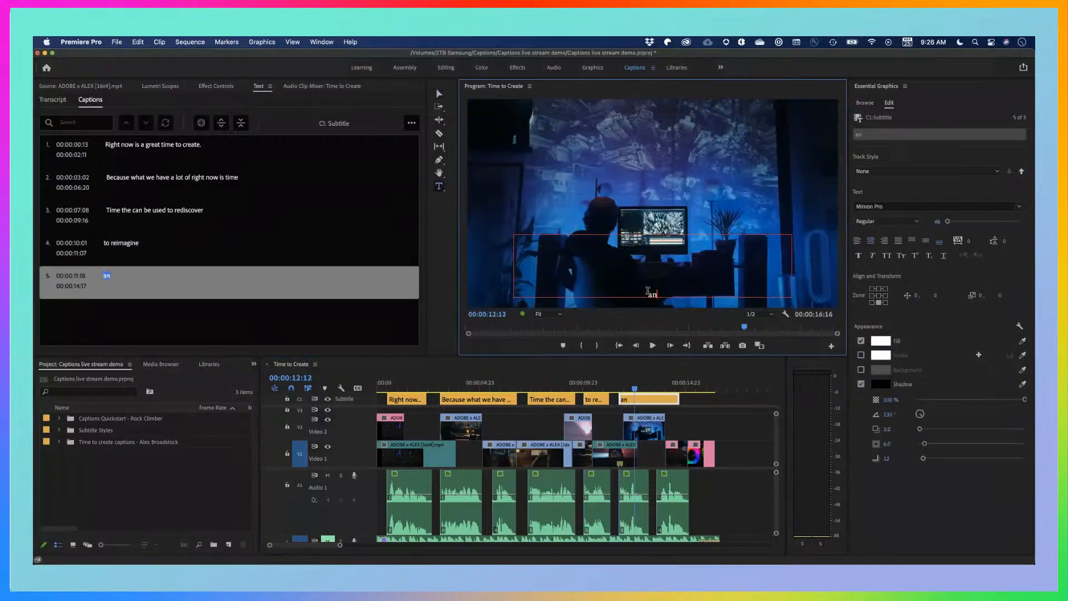
{"action": "type", "text": " mo"}
{"action": "type", "text": "ost impor"}
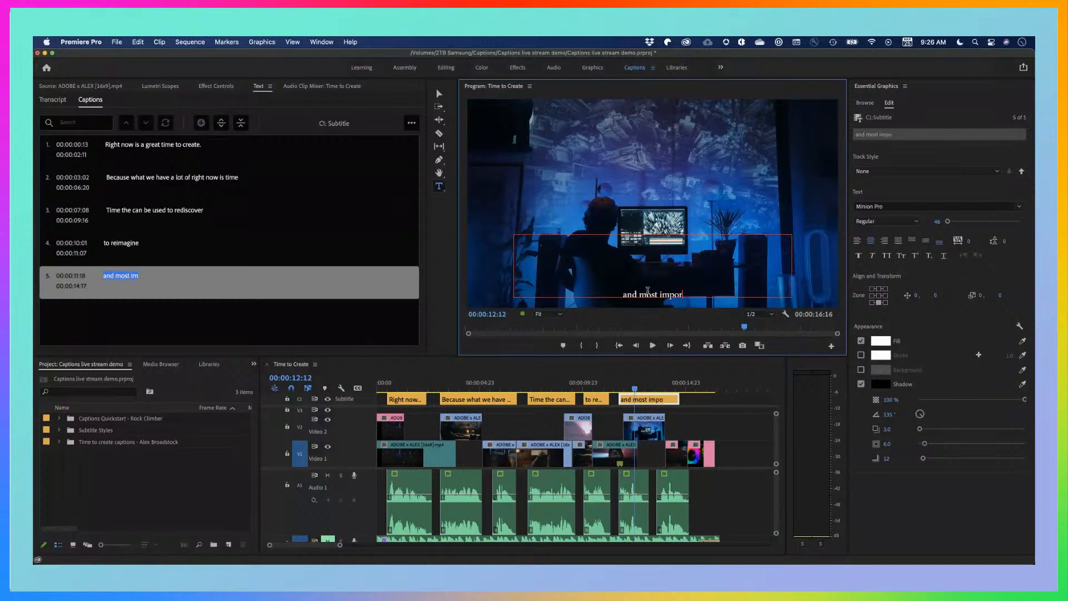
{"action": "type", "text": "tantly"}
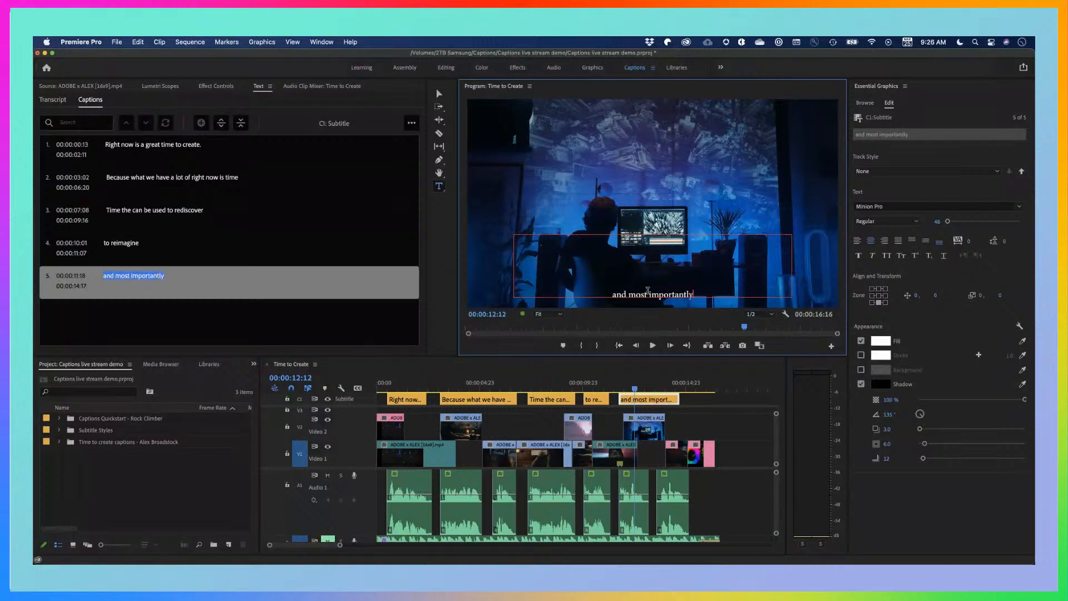
{"action": "type", "text": " to create"}
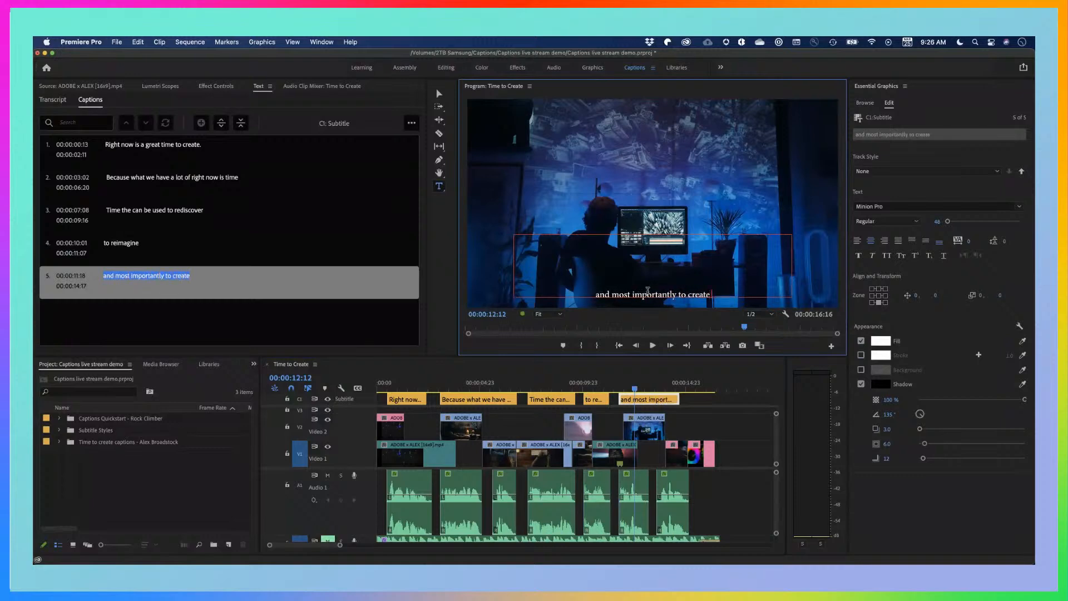
{"action": "type", "text": " something n"}
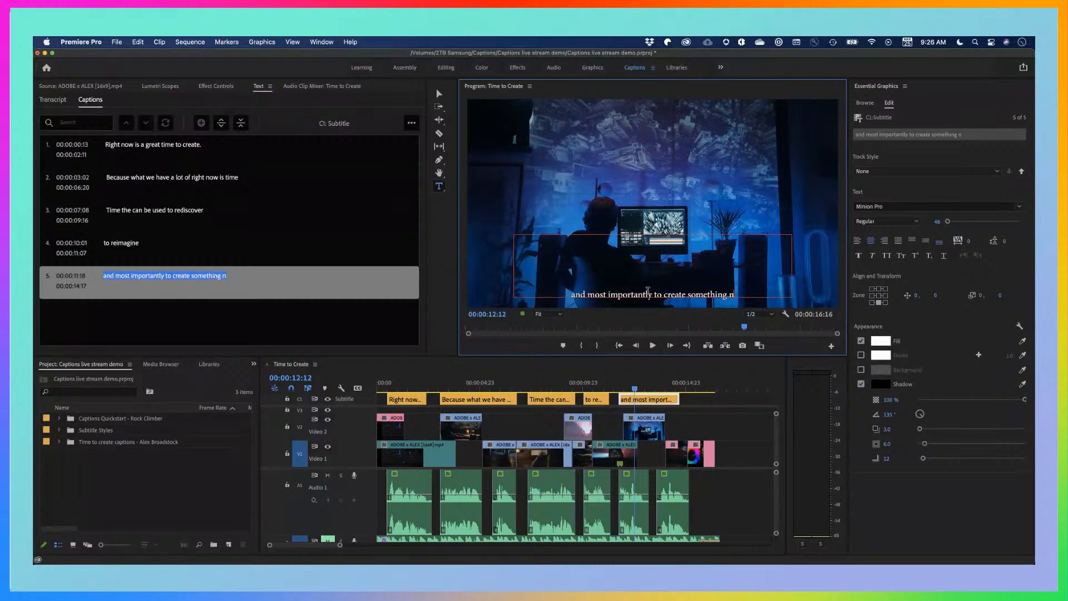
{"action": "type", "text": "ew"}
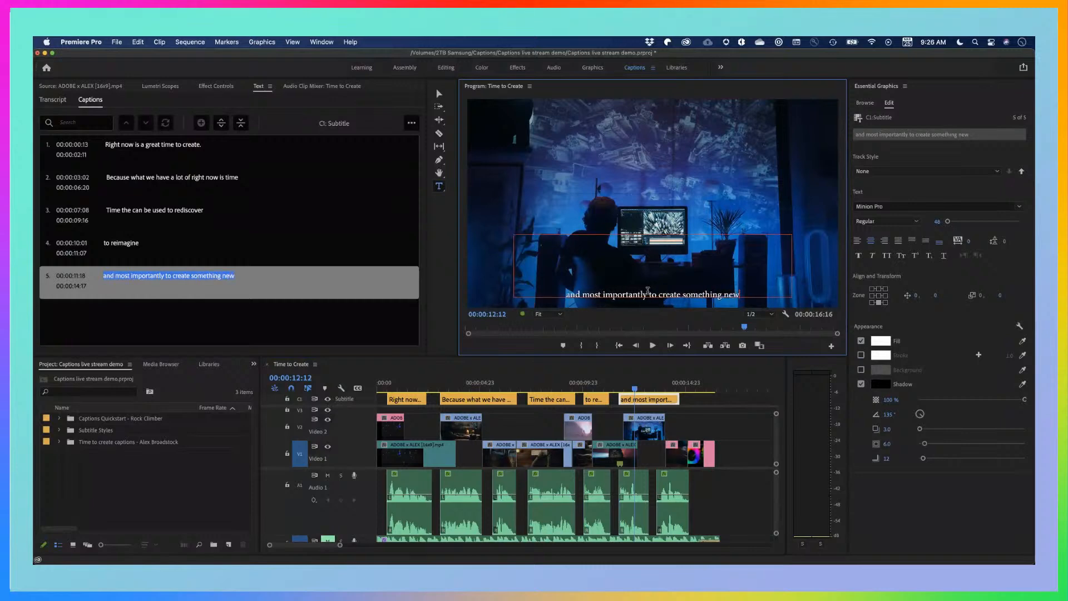
{"action": "type", "text": "."}
{"action": "left_click", "coordinate": [653, 388]}
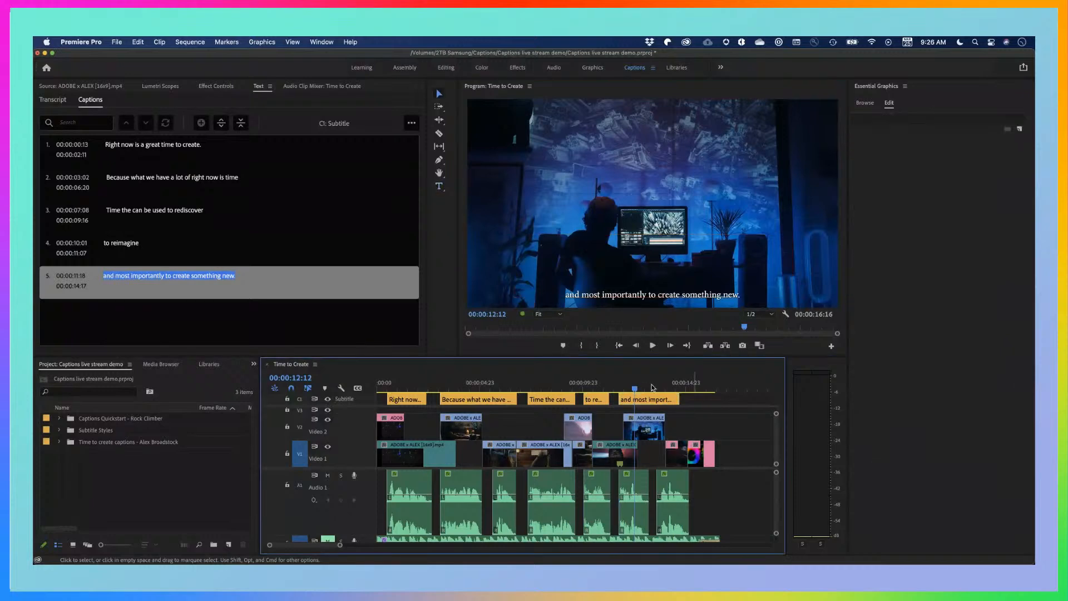
Play the sequence from about 00:00:03:00 to check the second caption against the dialogue
{"action": "left_click", "coordinate": [489, 384]}
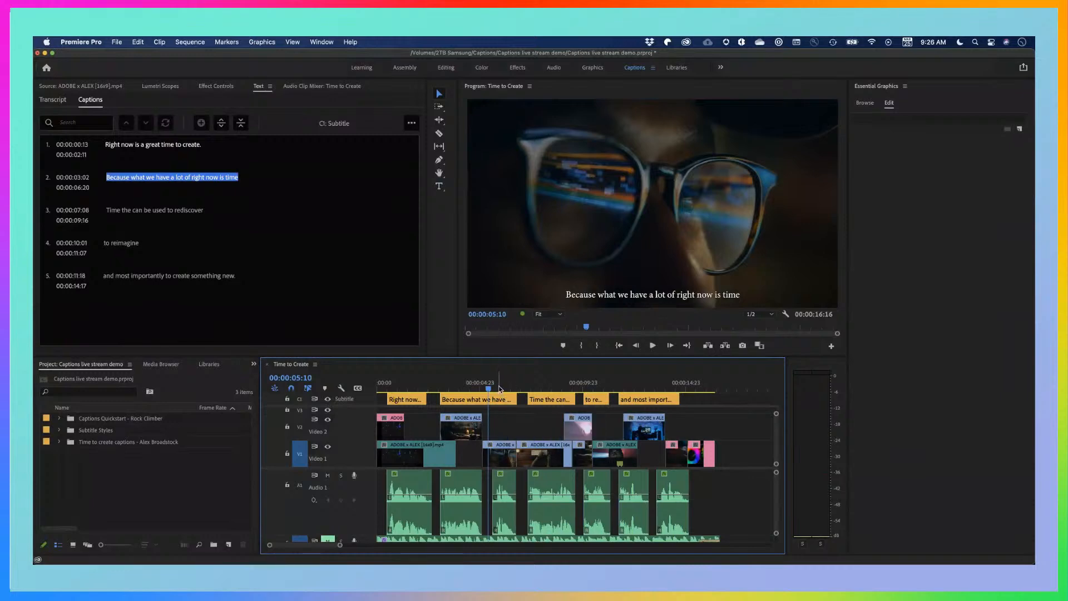
{"action": "left_click_drag", "start_coordinate": [499, 389], "coordinate": [437, 390]}
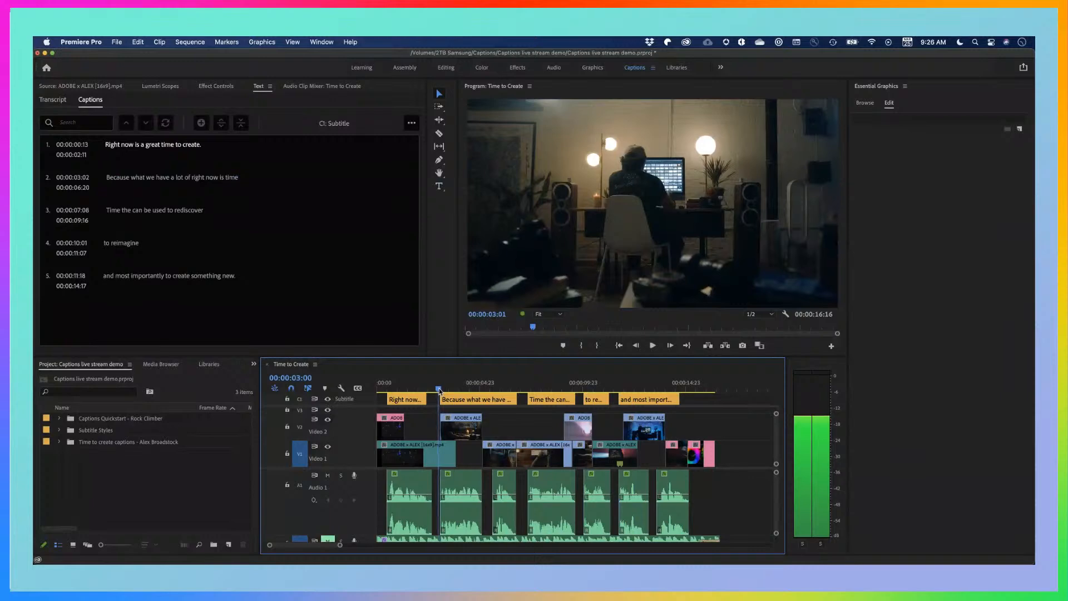
{"action": "key", "text": "space"}
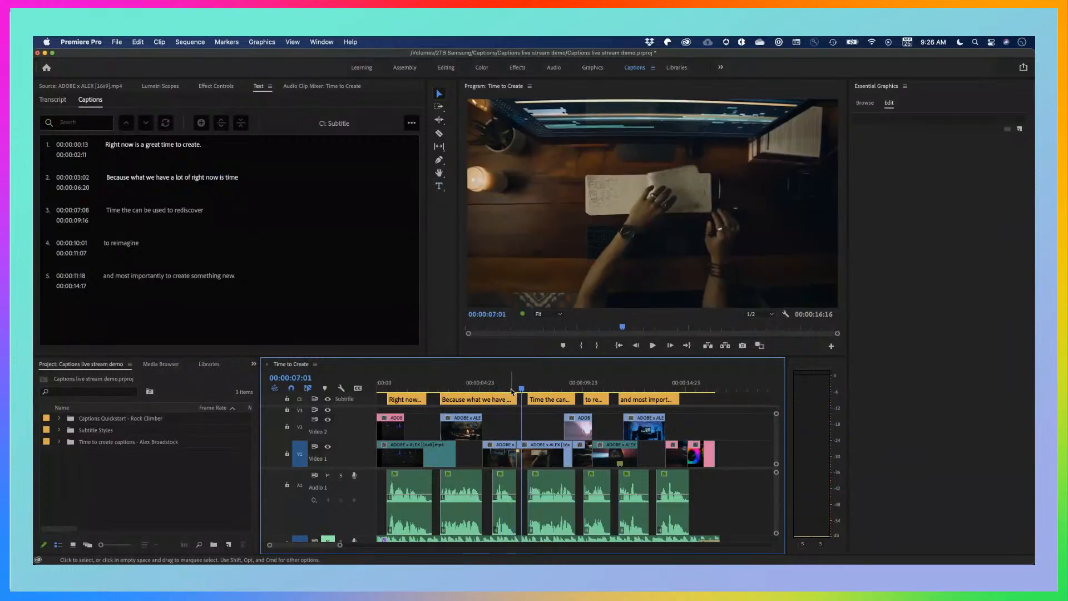
Split the second caption into two segments at 00:00:05:08, in the pause within its dialogue
{"action": "left_click", "coordinate": [489, 388]}
{"action": "left_click_drag", "start_coordinate": [489, 388], "coordinate": [488, 388]}
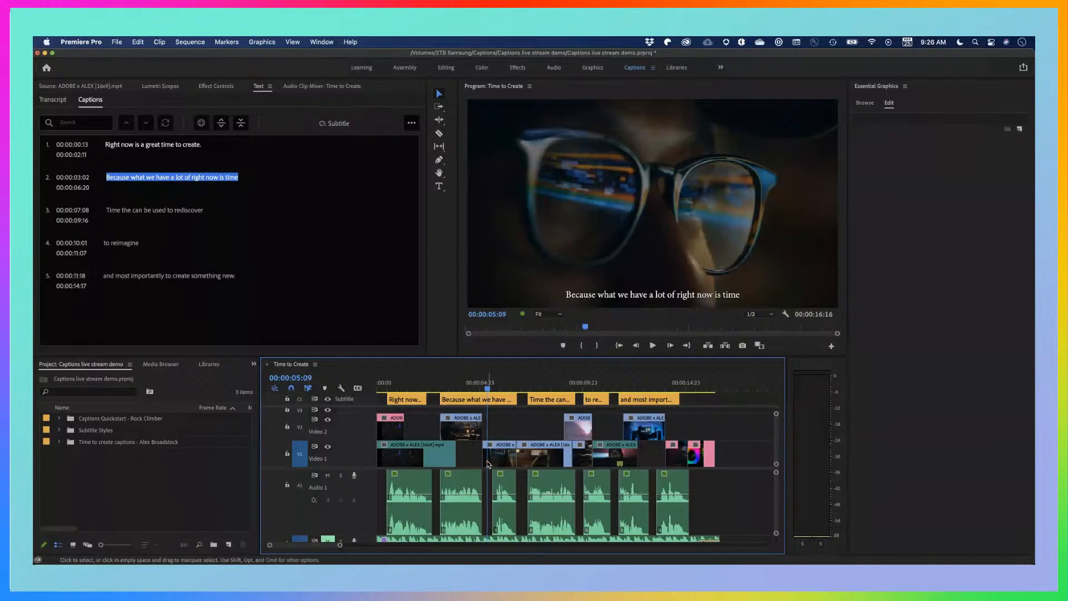
{"action": "left_click_drag", "start_coordinate": [488, 389], "coordinate": [487, 389]}
{"action": "scroll", "coordinate": [480, 473], "scroll_direction": "up", "scroll_amount": 5}
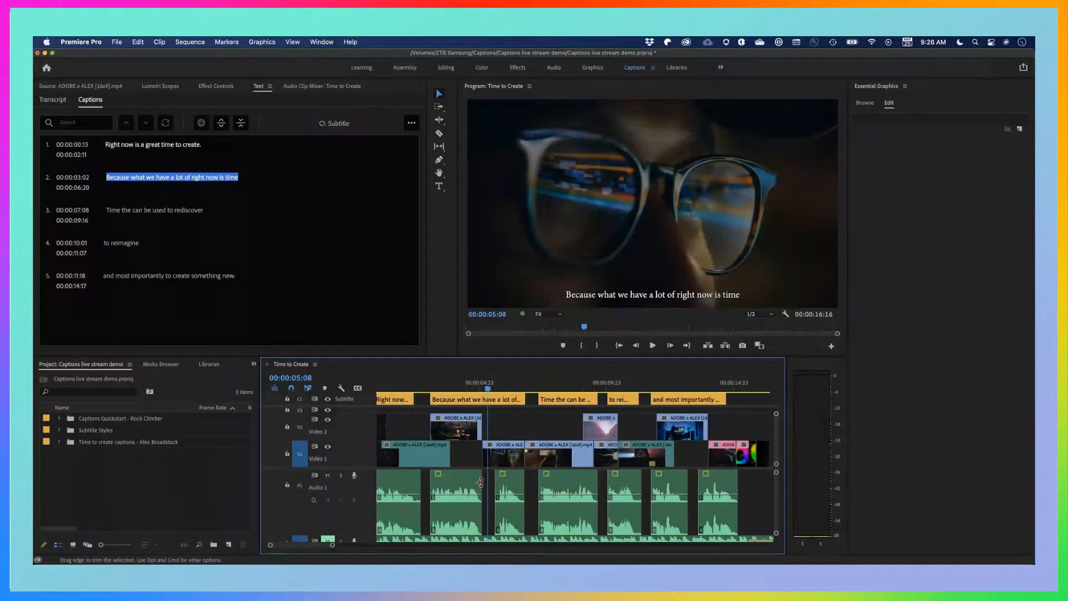
{"action": "left_click", "coordinate": [495, 402]}
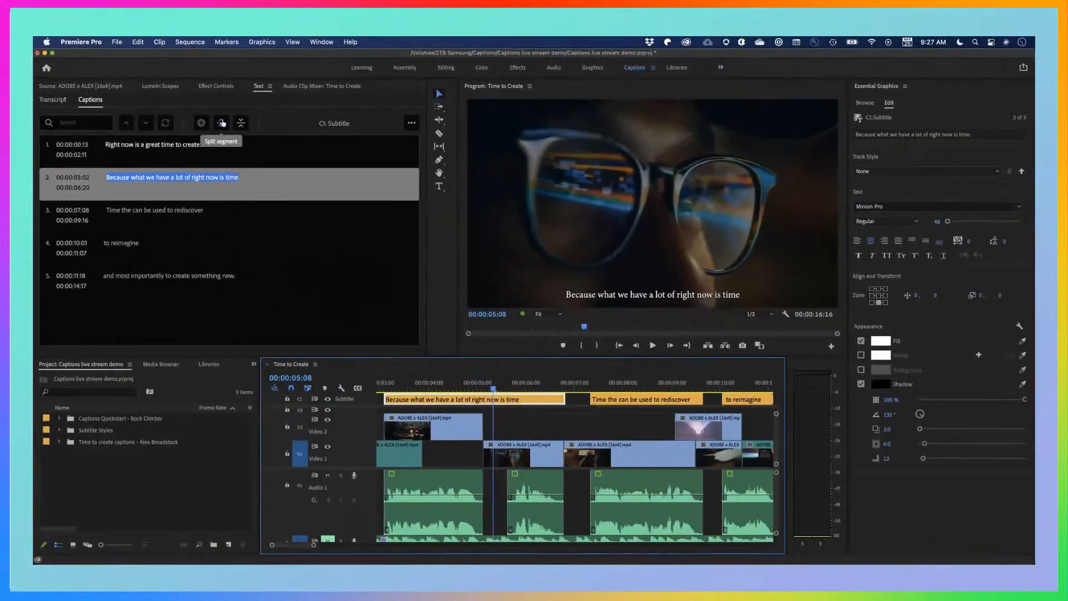
{"action": "left_click", "coordinate": [222, 123]}
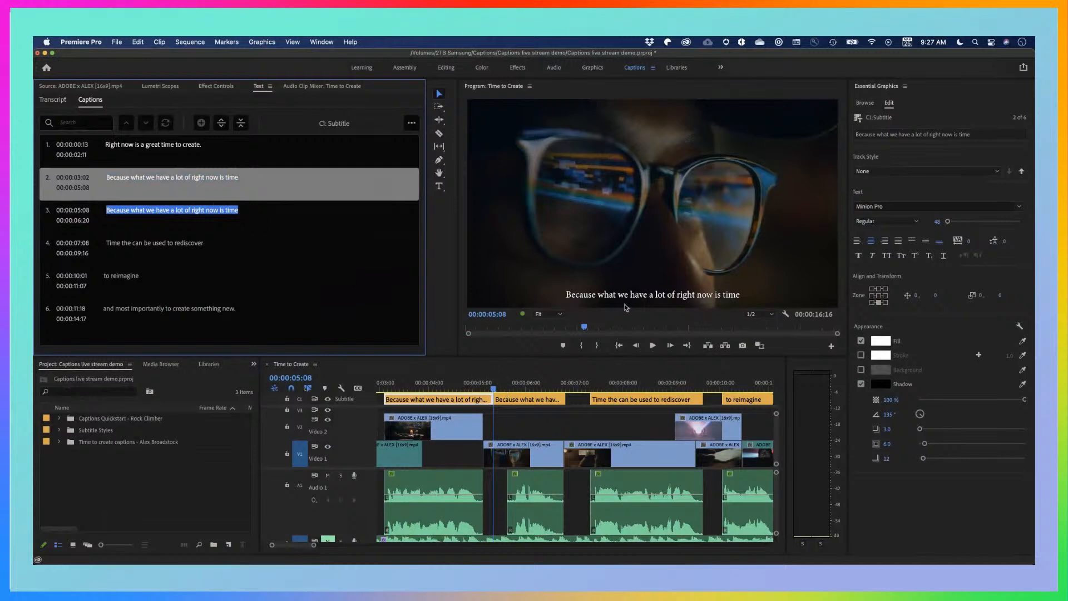
Change the second caption's ending in the video preview so it reads "Because what we have a lot of right now . . ."
{"action": "left_click", "coordinate": [486, 390]}
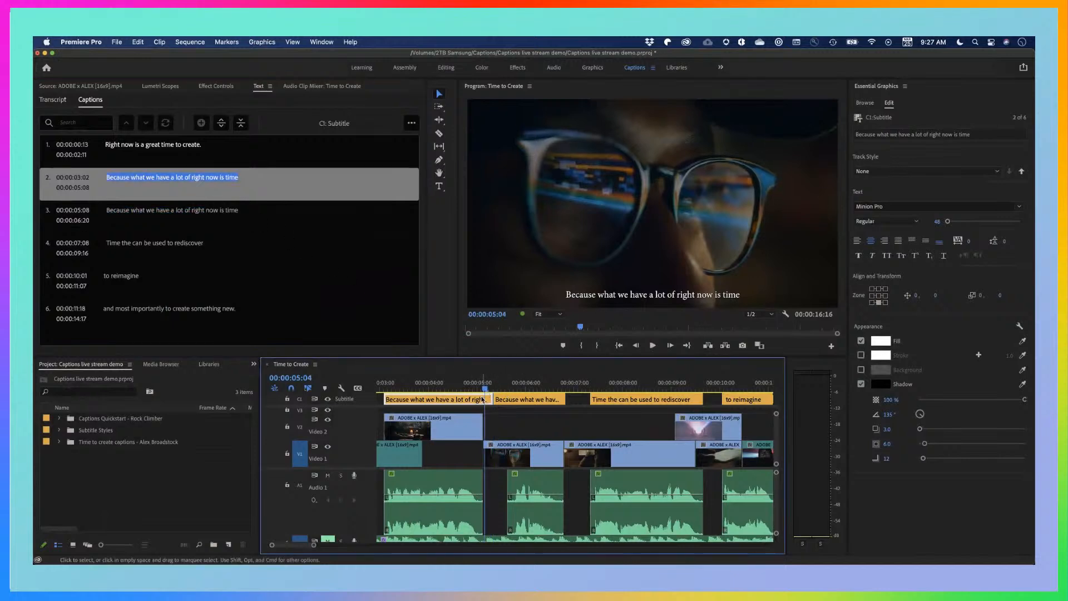
{"action": "left_click", "coordinate": [704, 298]}
{"action": "left_click", "coordinate": [698, 294]}
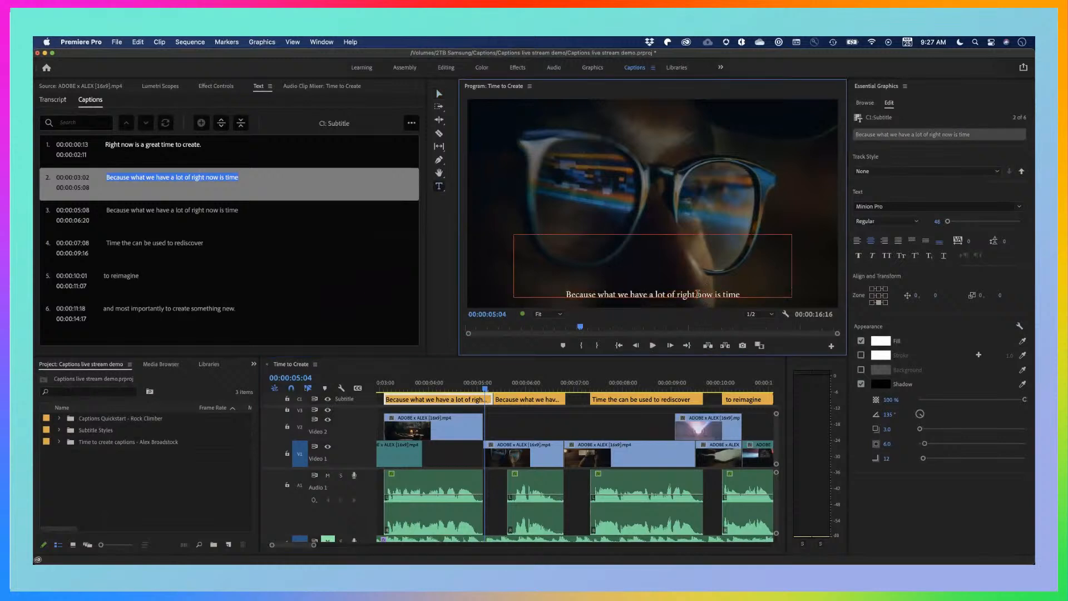
{"action": "left_click_drag", "start_coordinate": [714, 295], "coordinate": [745, 294]}
{"action": "key", "text": "BackSpace"}
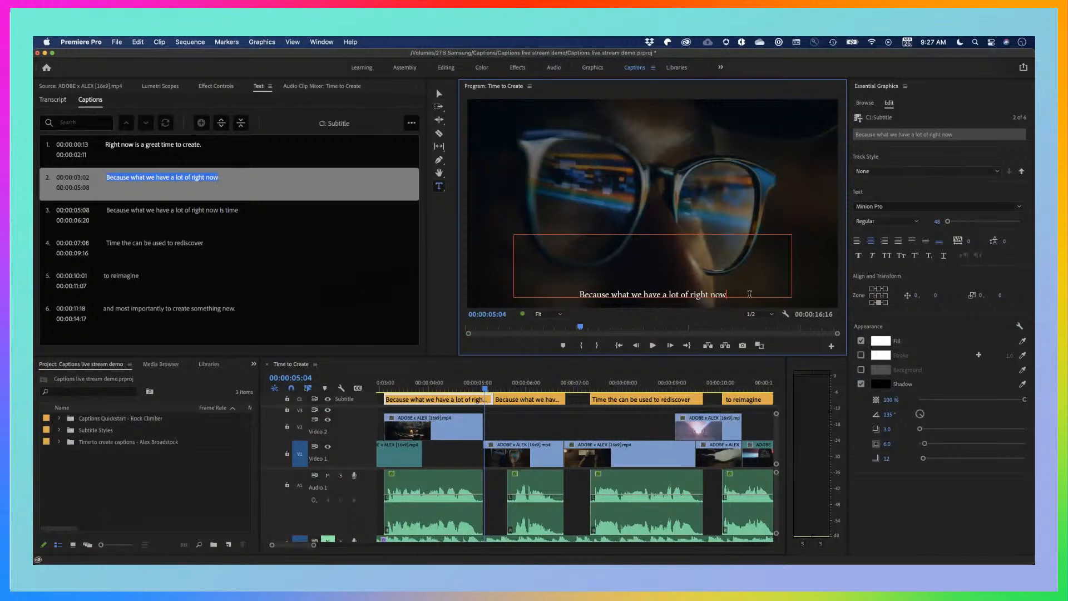
{"action": "type", "text": ". . ."}
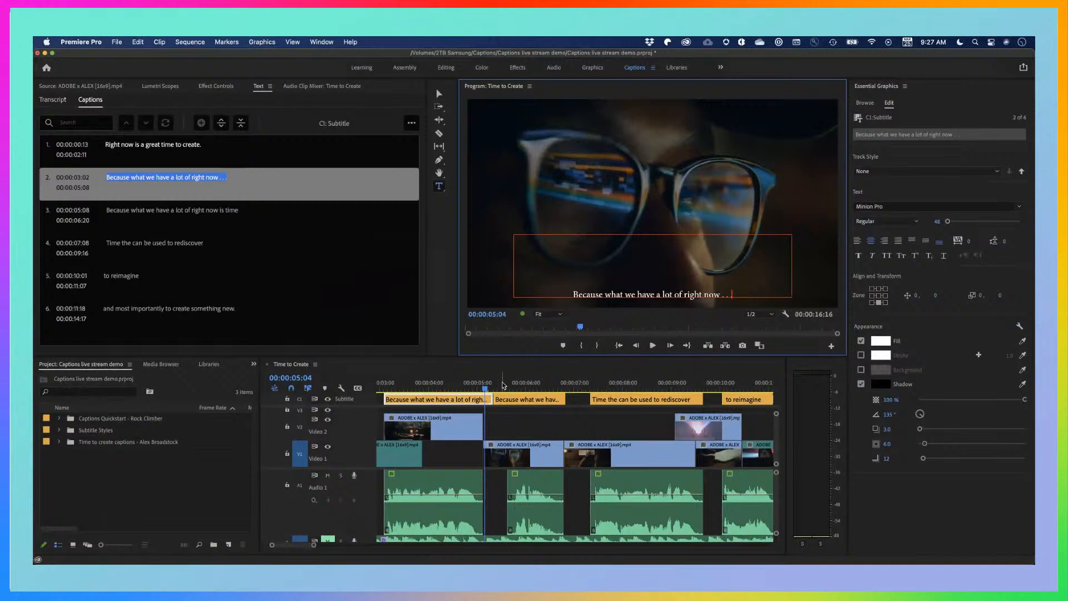
Reduce the third caption's text in the video preview to ". . . is time"
{"action": "left_click", "coordinate": [503, 384]}
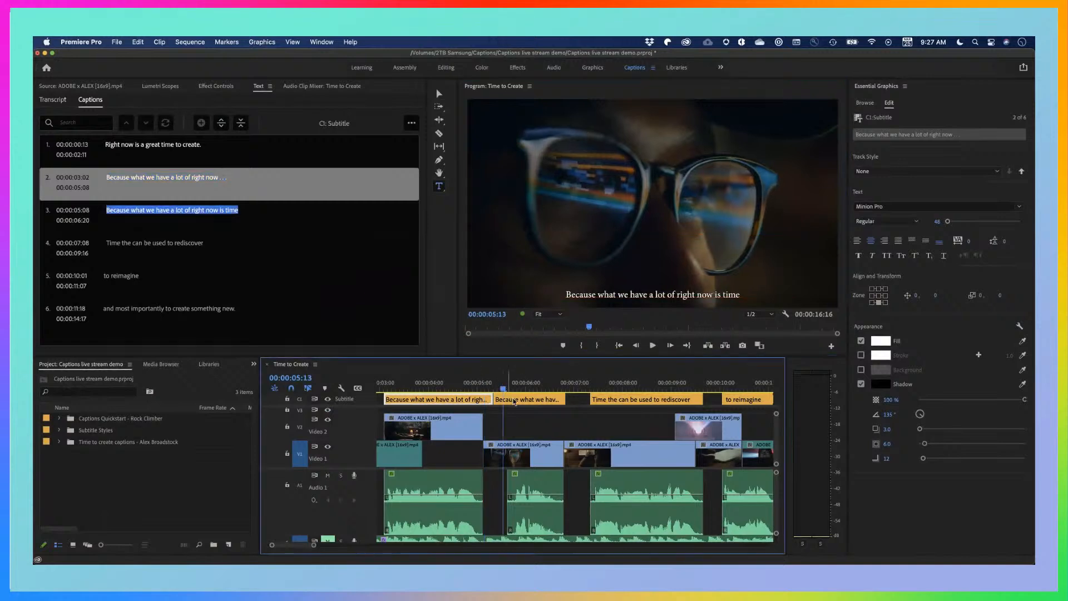
{"action": "key", "text": "v"}
{"action": "left_click", "coordinate": [651, 294]}
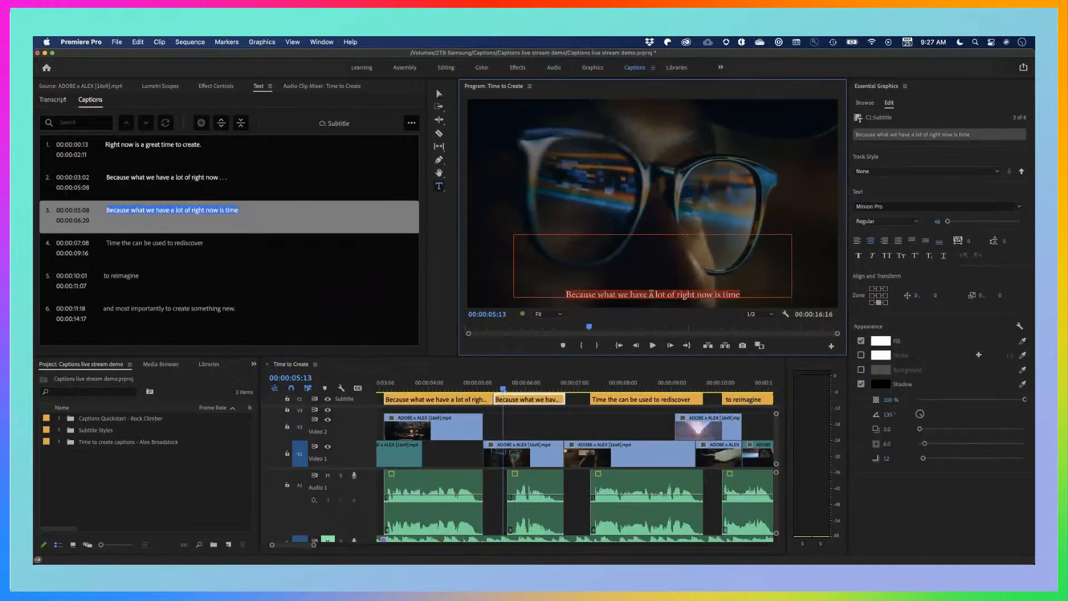
{"action": "left_click", "coordinate": [712, 295]}
{"action": "left_click_drag", "start_coordinate": [714, 294], "coordinate": [556, 288]}
{"action": "key", "text": "BackSpace"}
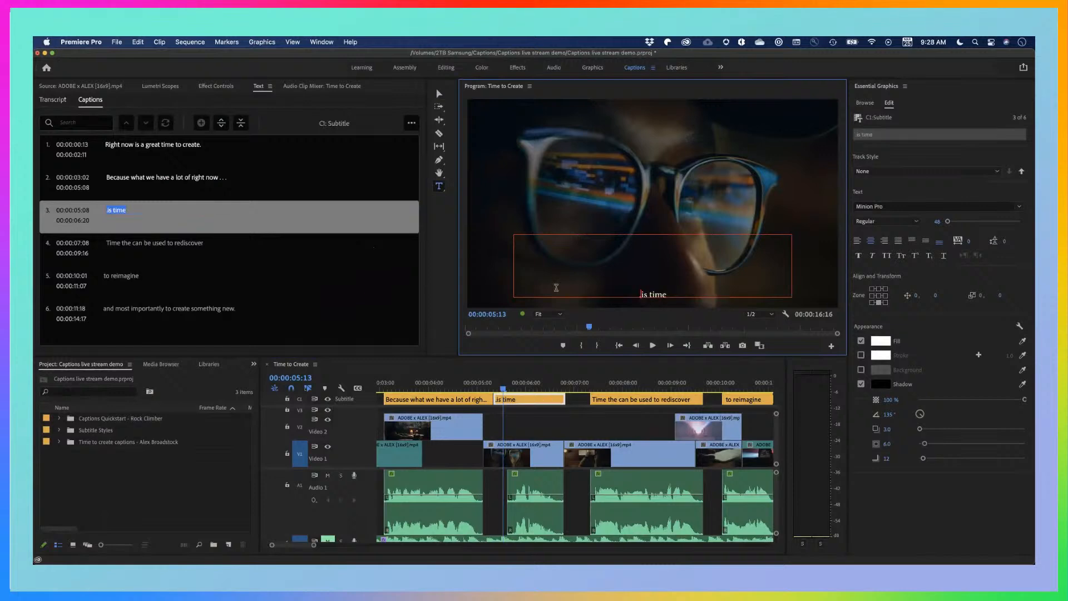
{"action": "type", "text": "..."}
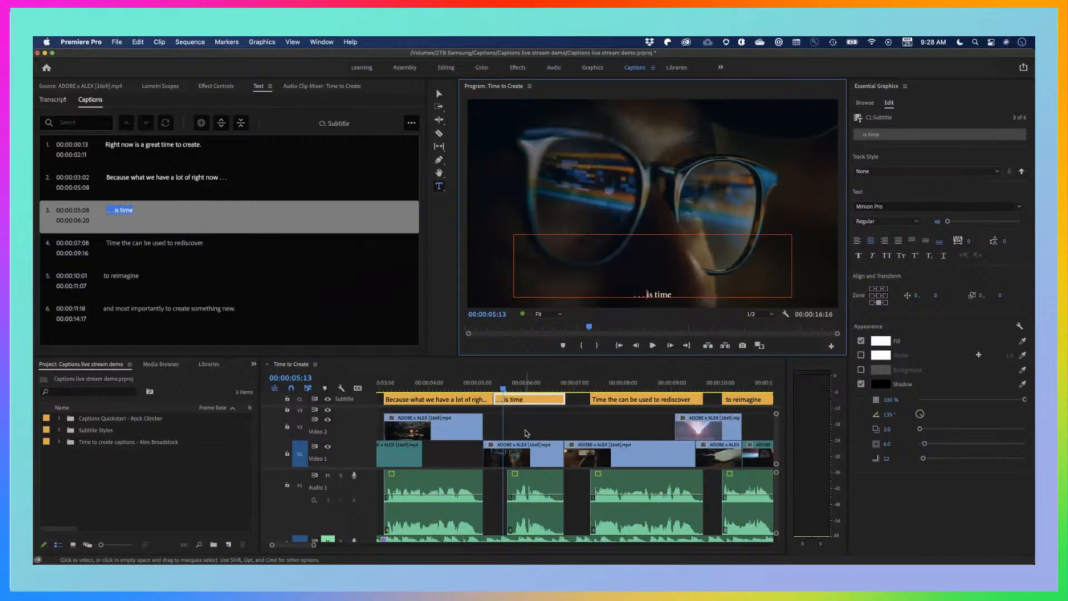
{"action": "left_click", "coordinate": [526, 429]}
Trim the second caption's end to 00:00:04:23 and the third caption's start to 00:00:05:18
{"action": "left_click", "coordinate": [502, 388]}
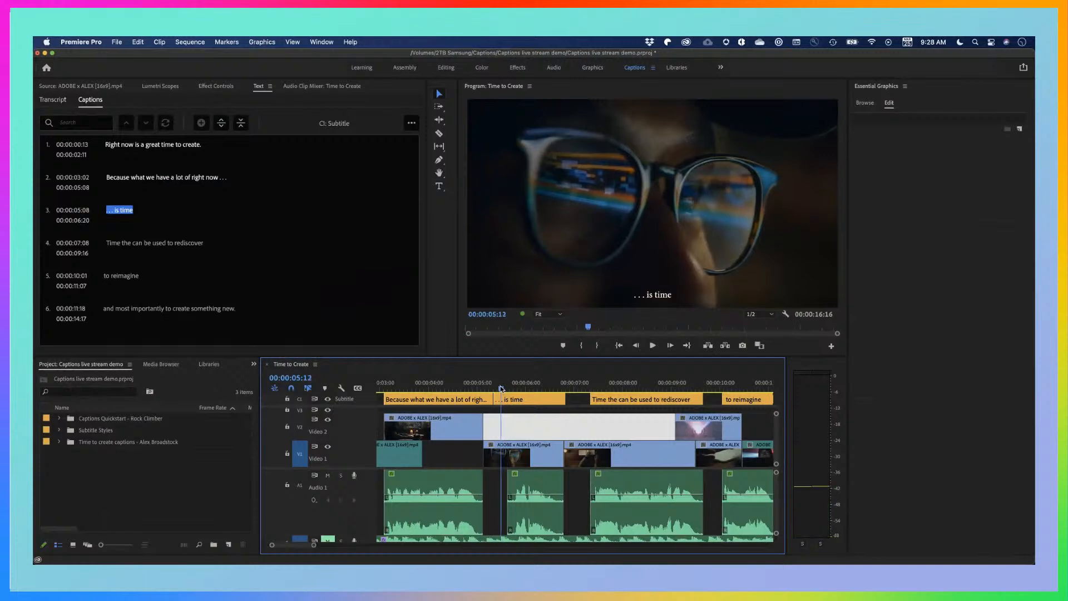
{"action": "left_click", "coordinate": [476, 389]}
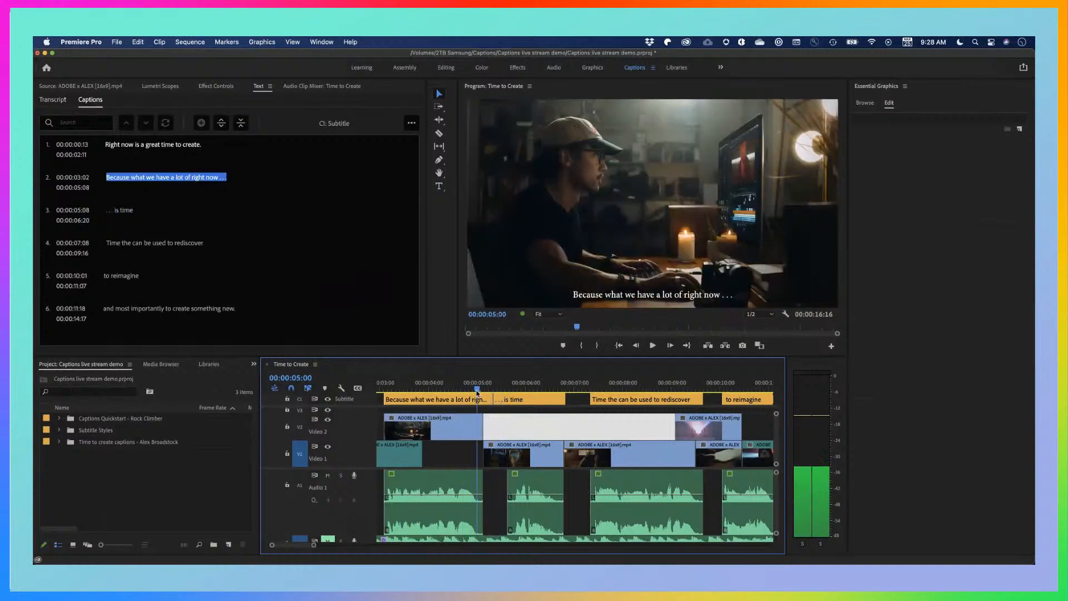
{"action": "left_click_drag", "start_coordinate": [477, 392], "coordinate": [513, 389]}
{"action": "left_click", "coordinate": [510, 388]}
{"action": "key", "text": "e"}
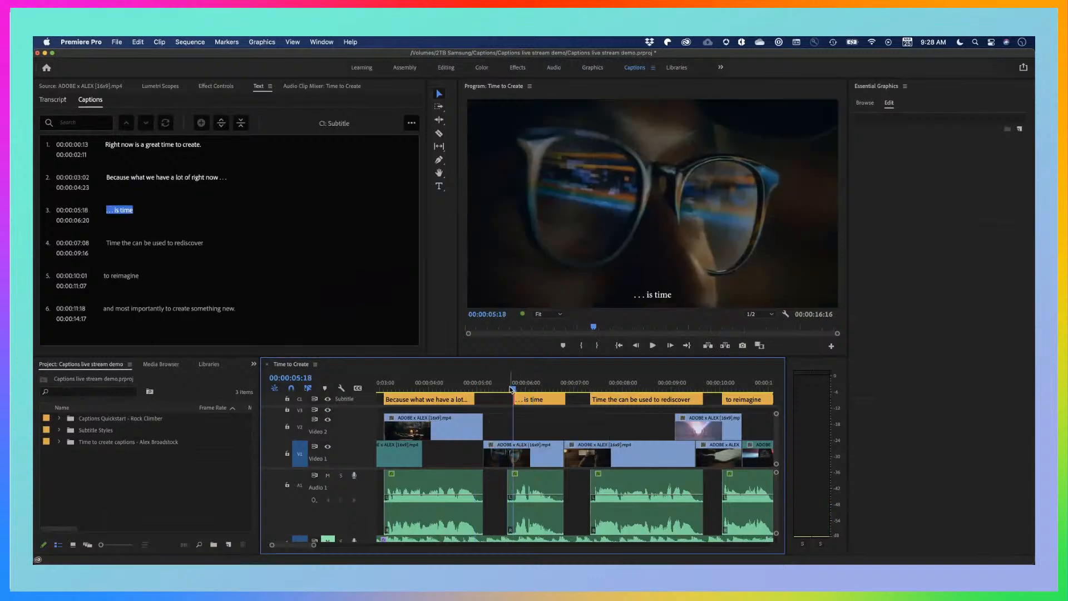
Play the sequence from just before the second caption to check the timing of the two split captions
{"action": "left_click", "coordinate": [509, 387]}
{"action": "left_click_drag", "start_coordinate": [509, 387], "coordinate": [393, 388]}
{"action": "scroll", "coordinate": [424, 388], "scroll_direction": "down", "scroll_amount": 4}
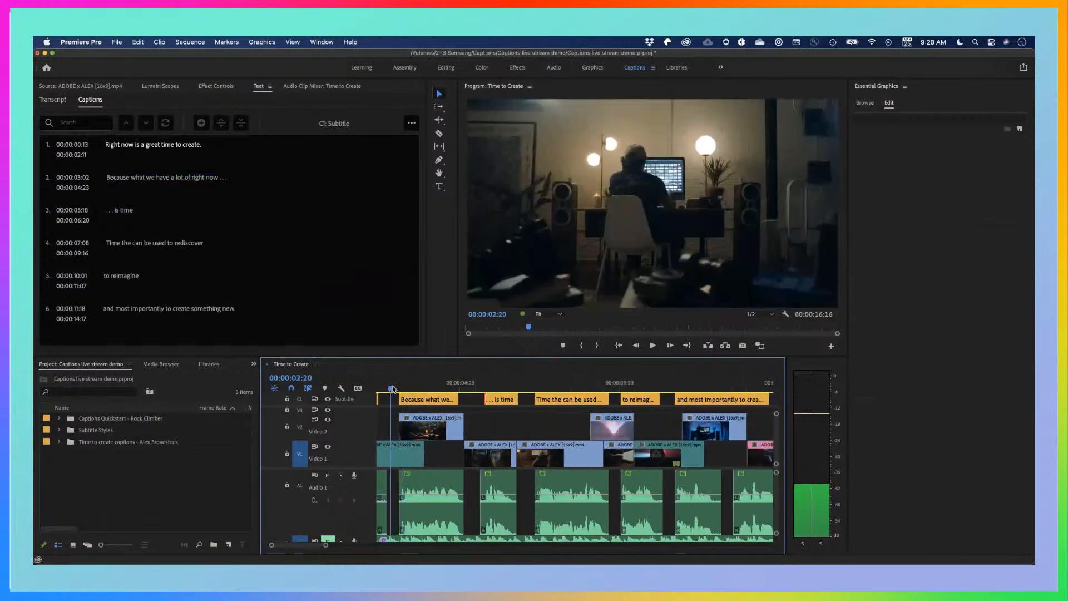
{"action": "scroll", "coordinate": [393, 389], "scroll_direction": "left", "scroll_amount": 3}
{"action": "key", "text": "space"}
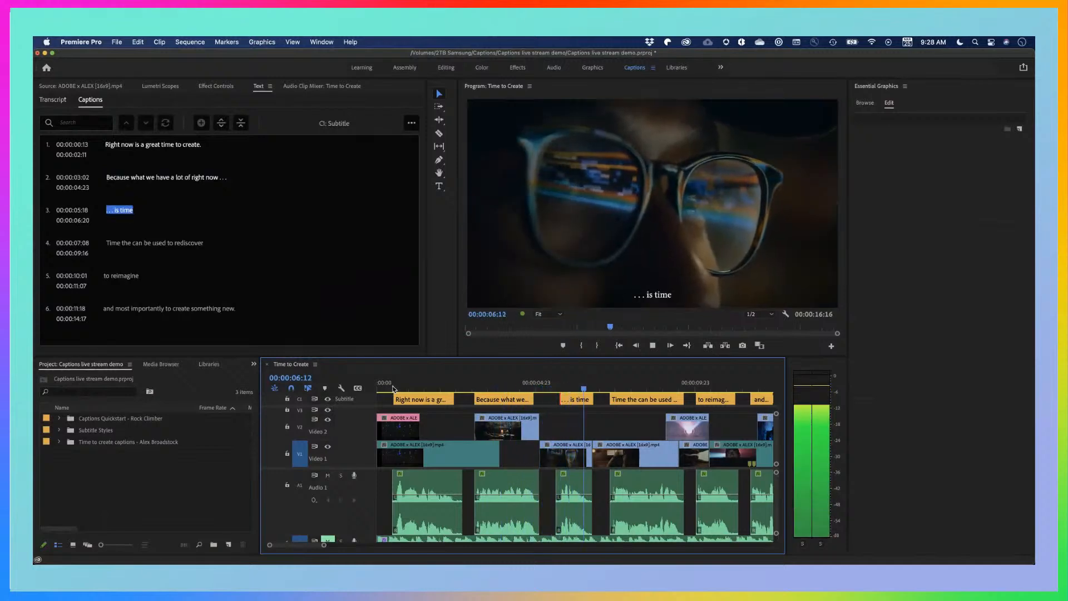
{"action": "key", "text": "space"}
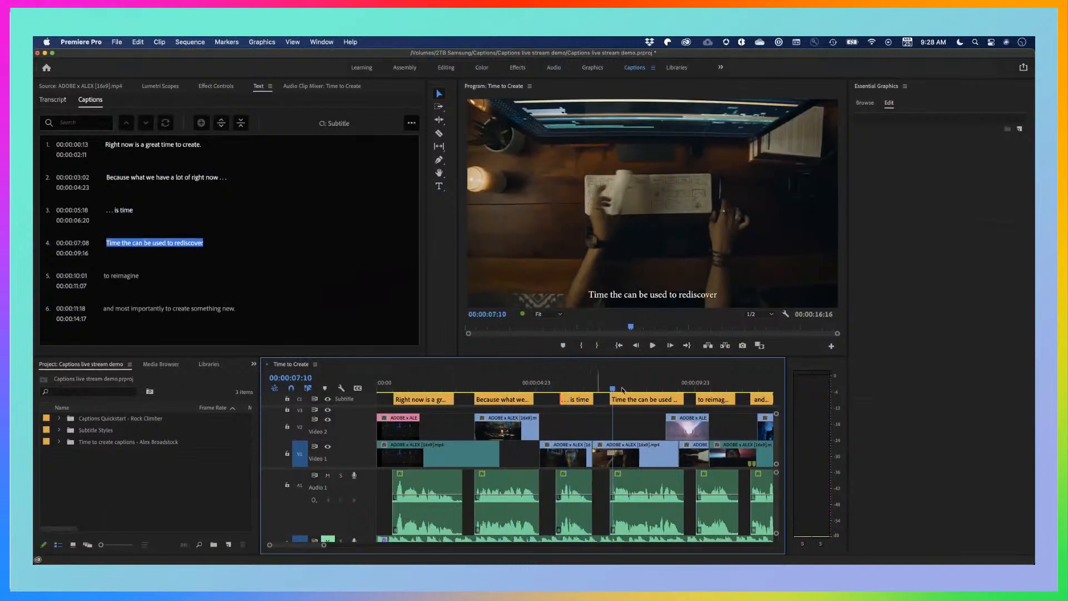
Try merging the second and third captions into a single caption segment, and undo the merge
{"action": "left_click_drag", "start_coordinate": [595, 383], "coordinate": [576, 383]}
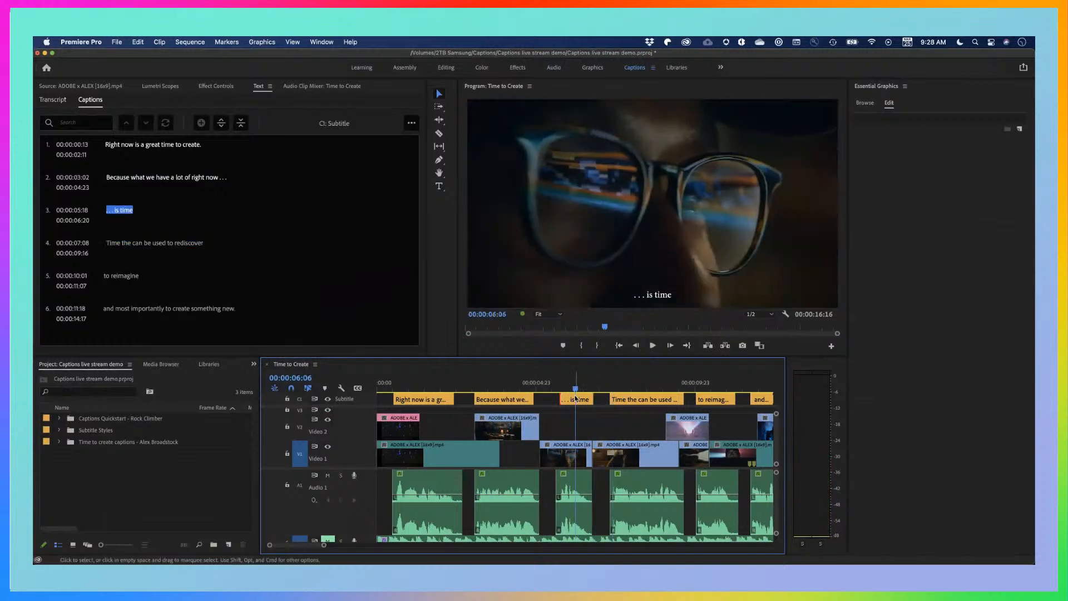
{"action": "left_click", "coordinate": [577, 399]}
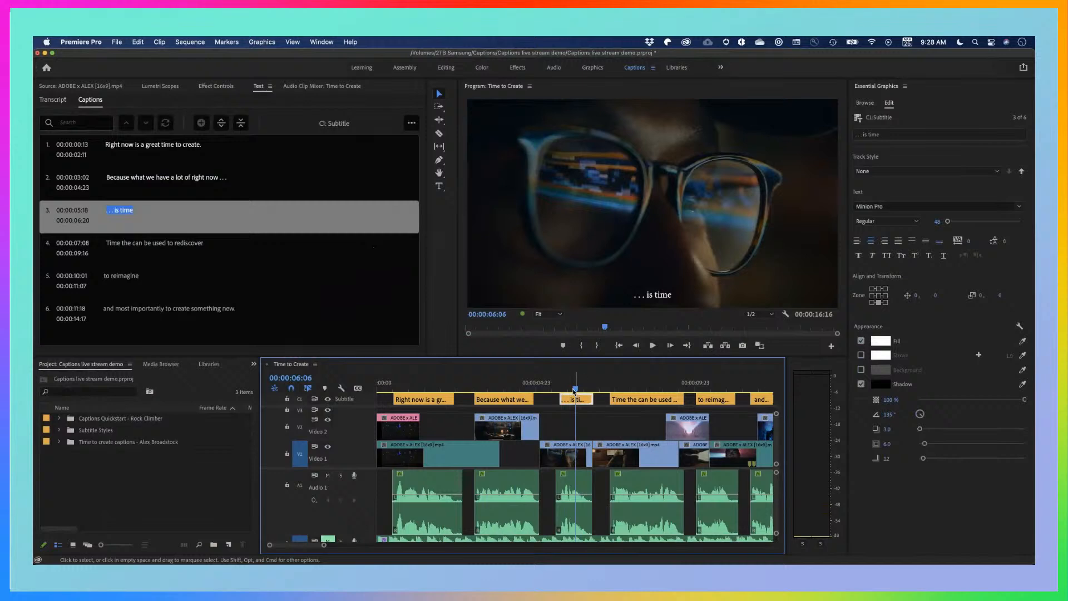
{"action": "left_click_drag", "start_coordinate": [574, 389], "coordinate": [541, 388]}
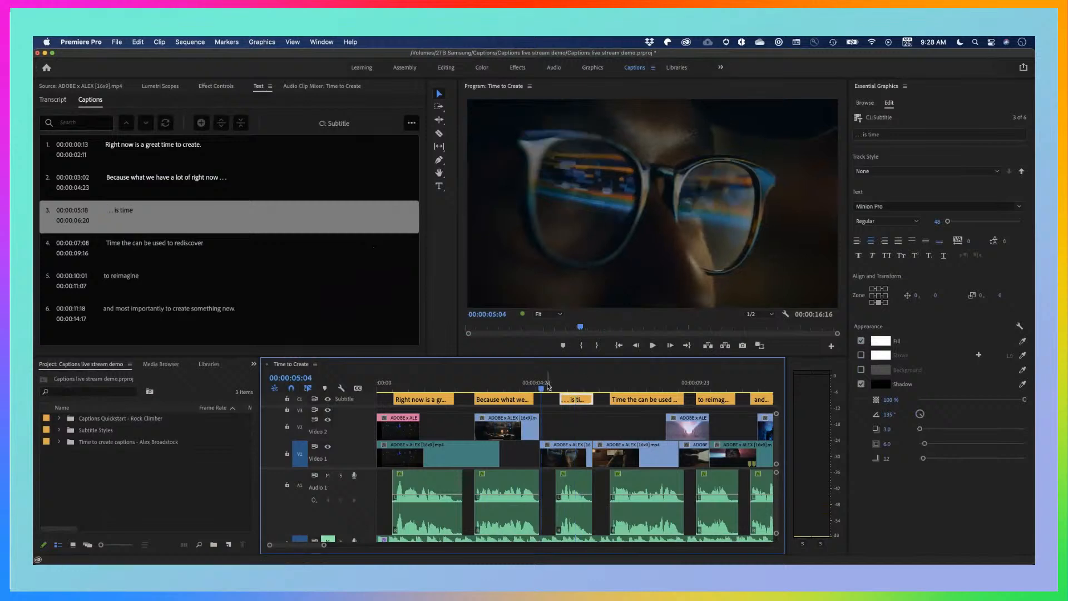
{"action": "left_click", "coordinate": [526, 399], "text": "shift"}
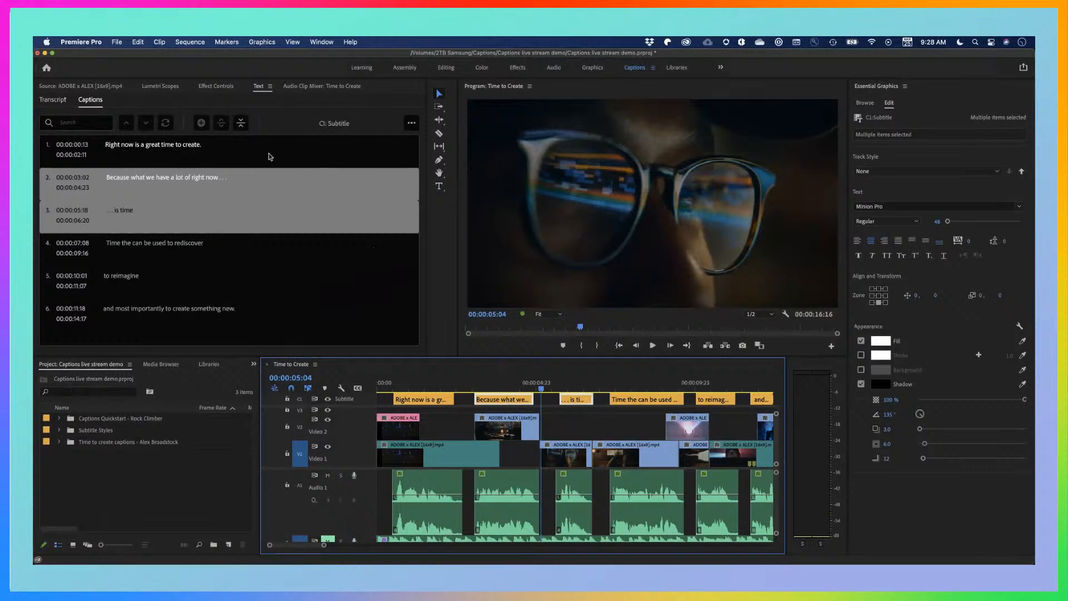
{"action": "left_click", "coordinate": [241, 123]}
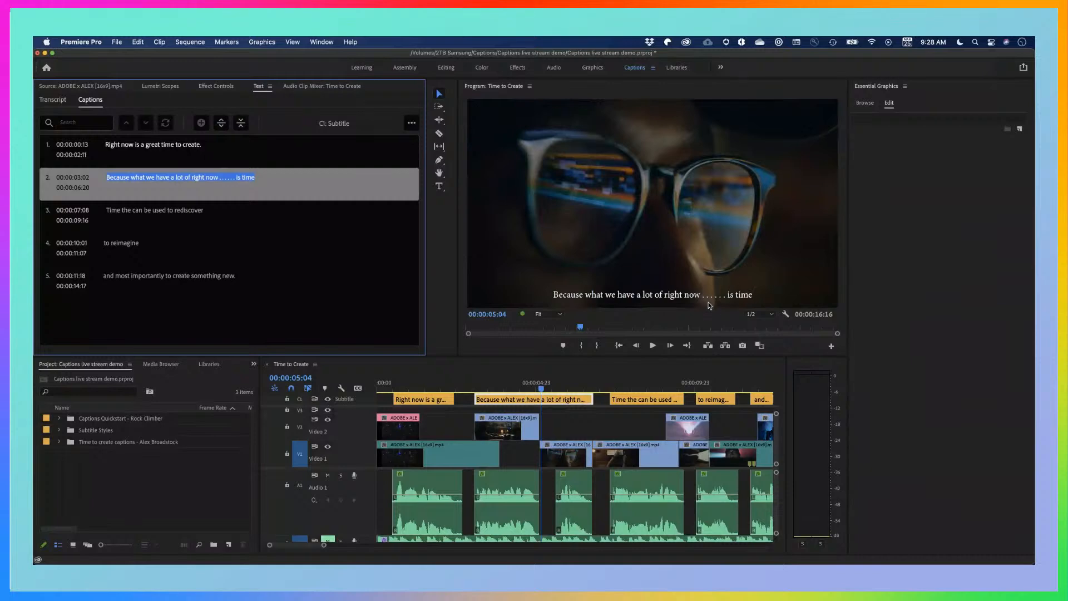
{"action": "key", "text": "super+z"}
{"action": "left_click", "coordinate": [570, 431]}
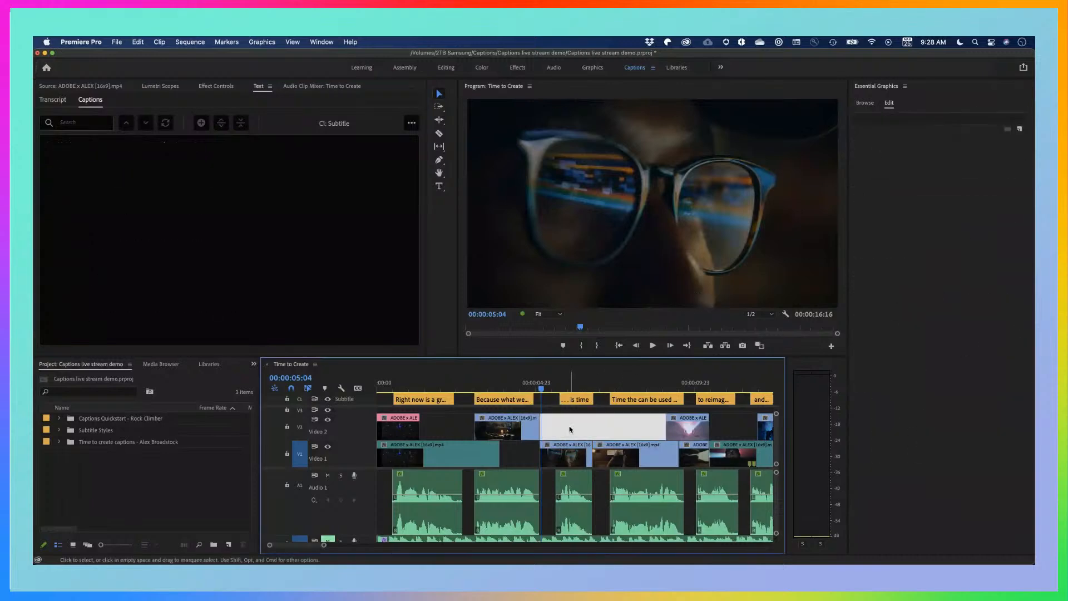
Review the second through fourth captions in the video preview and select the fourth caption
{"action": "left_click", "coordinate": [576, 382]}
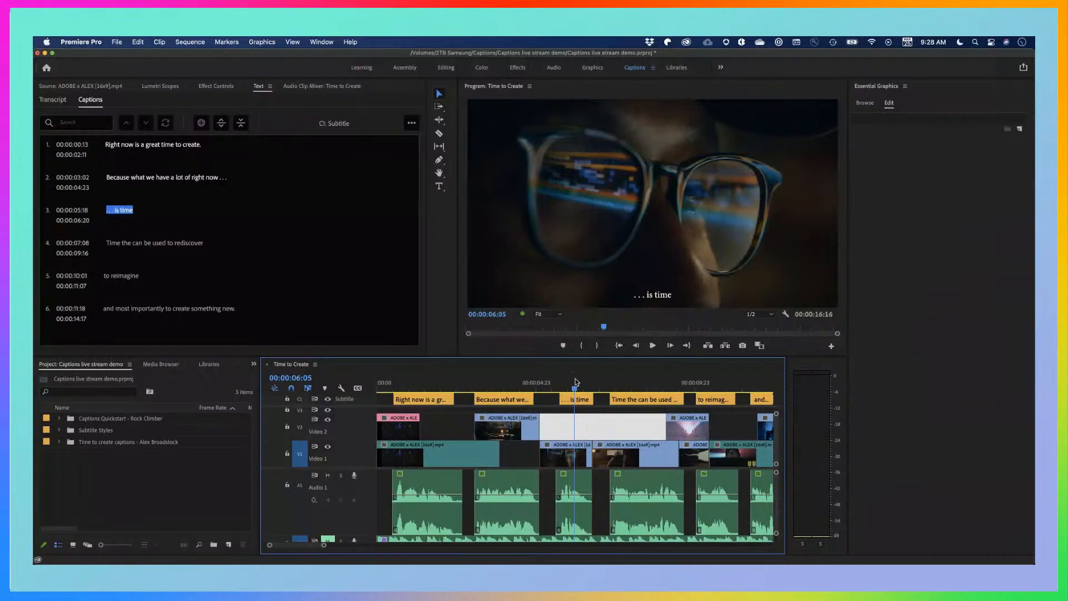
{"action": "left_click", "coordinate": [512, 383]}
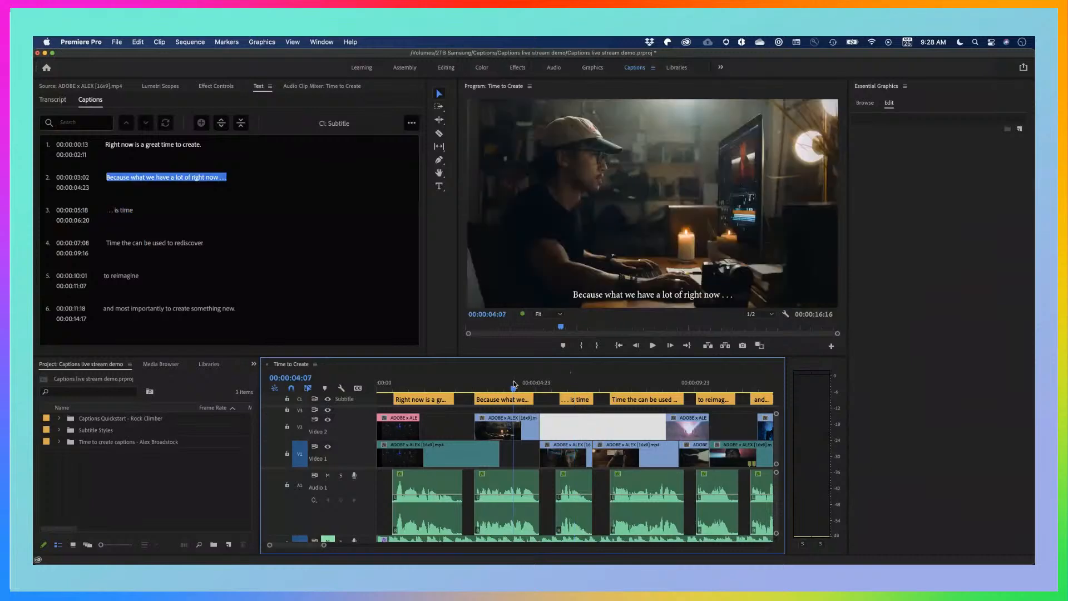
{"action": "left_click_drag", "start_coordinate": [514, 384], "coordinate": [630, 386]}
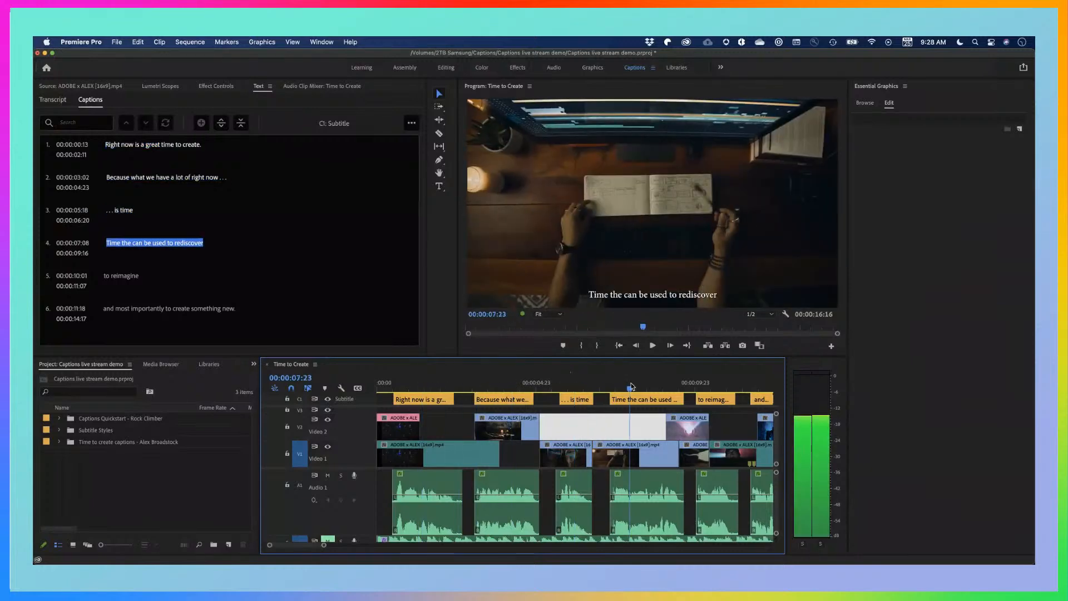
{"action": "left_click", "coordinate": [638, 401]}
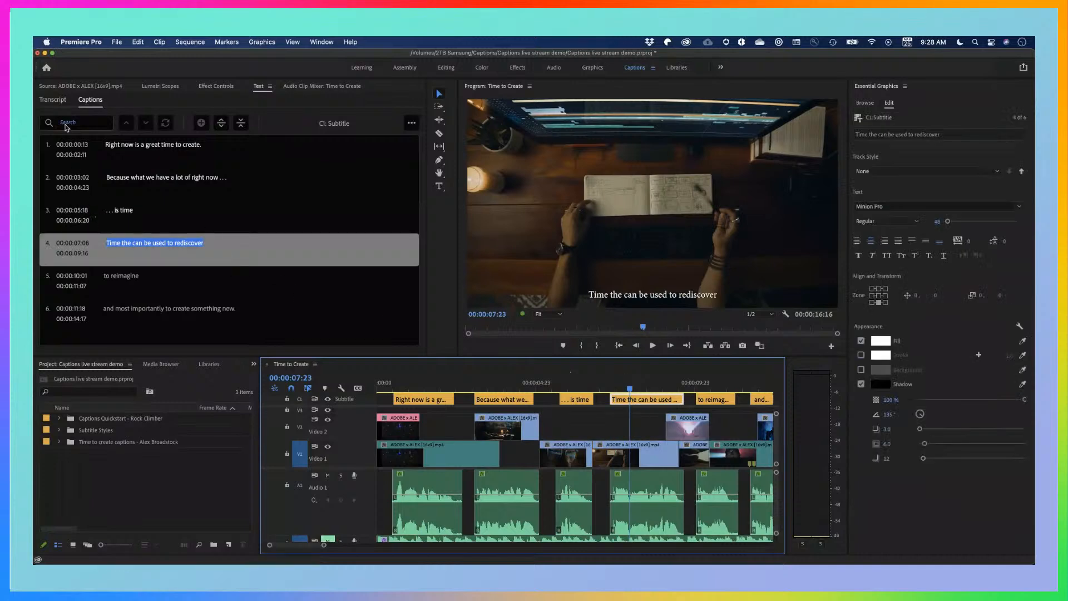
Search the captions for "Time" and replace all occurrences with "Thyme"
{"action": "left_click", "coordinate": [74, 124]}
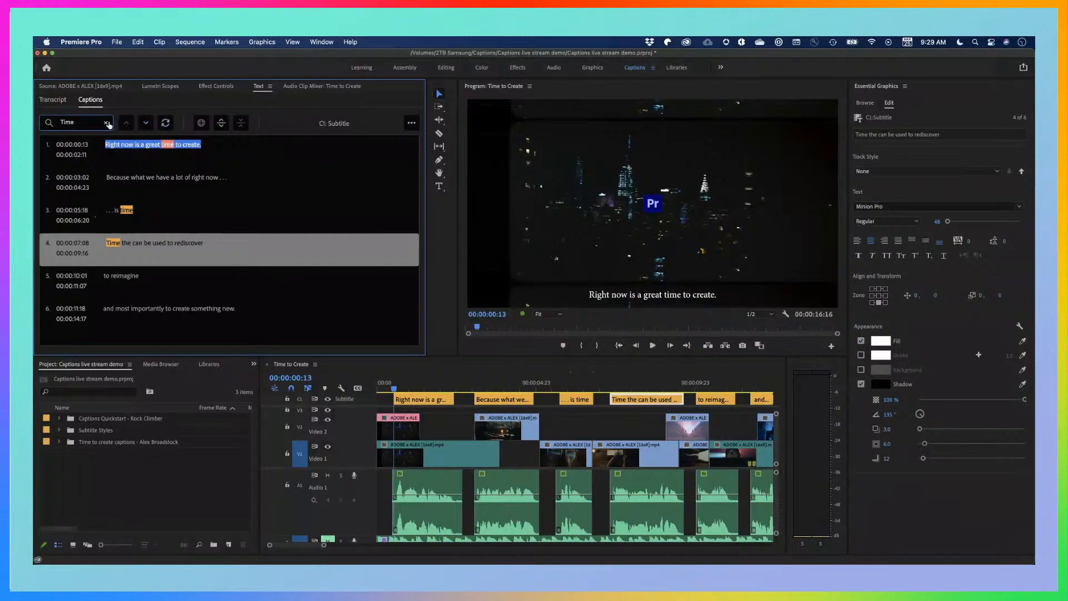
{"action": "left_click", "coordinate": [165, 124]}
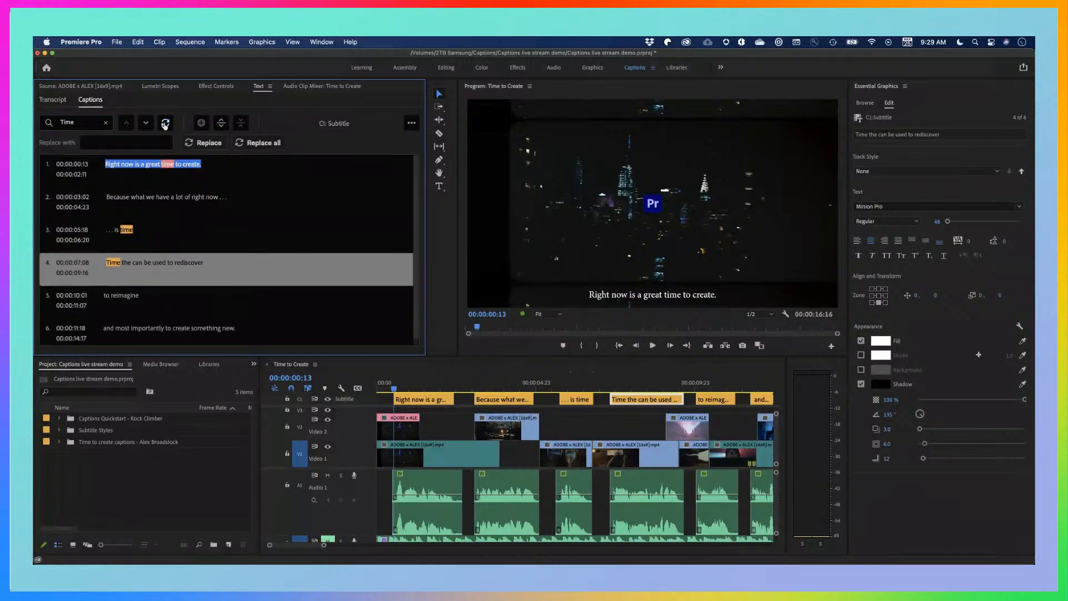
{"action": "left_click", "coordinate": [131, 143]}
{"action": "left_click", "coordinate": [253, 144]}
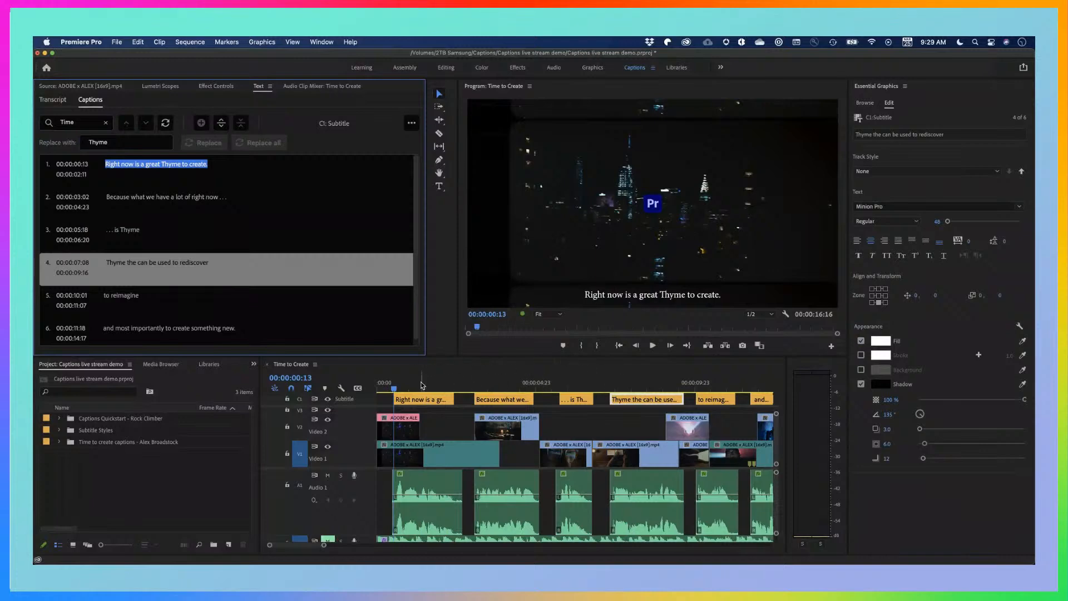
Play the sequence from the start to check the first caption's replaced wording, and select that caption
{"action": "left_click_drag", "start_coordinate": [421, 385], "coordinate": [386, 386]}
{"action": "key", "text": "space"}
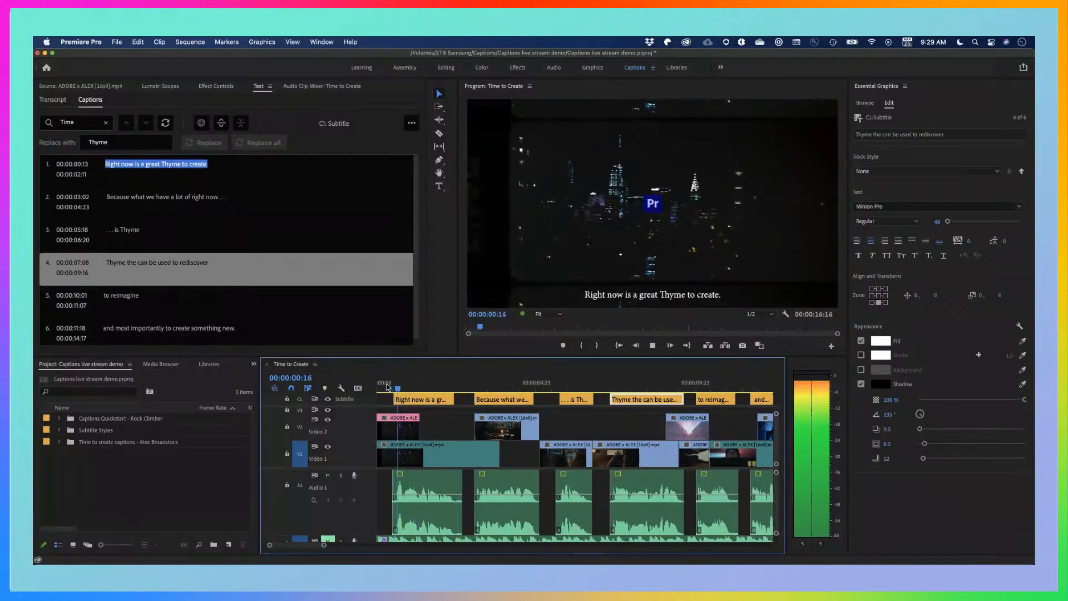
{"action": "key", "text": "space"}
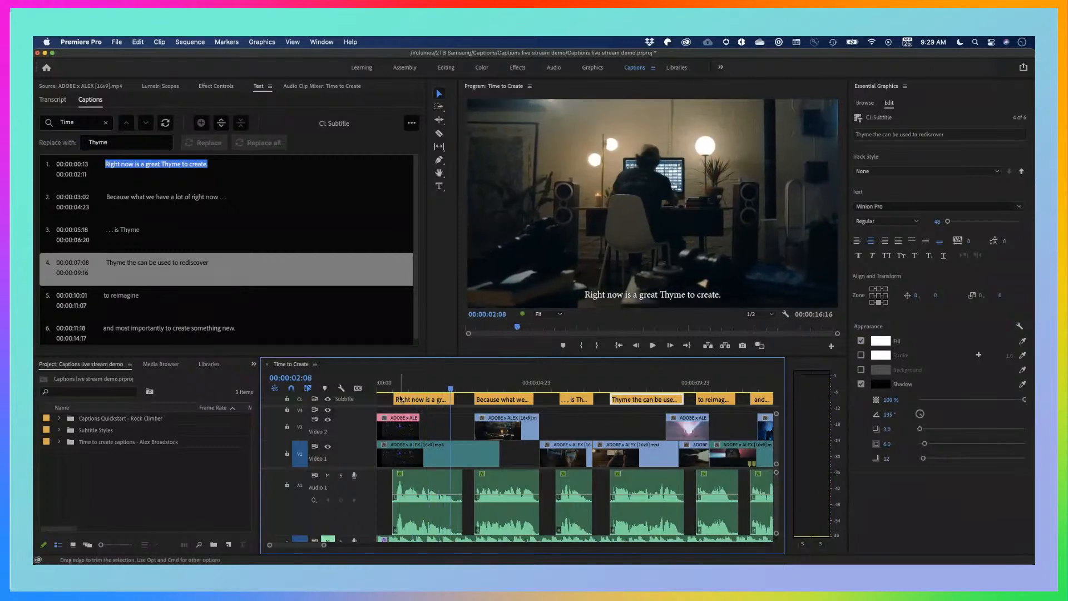
{"action": "left_click", "coordinate": [400, 399]}
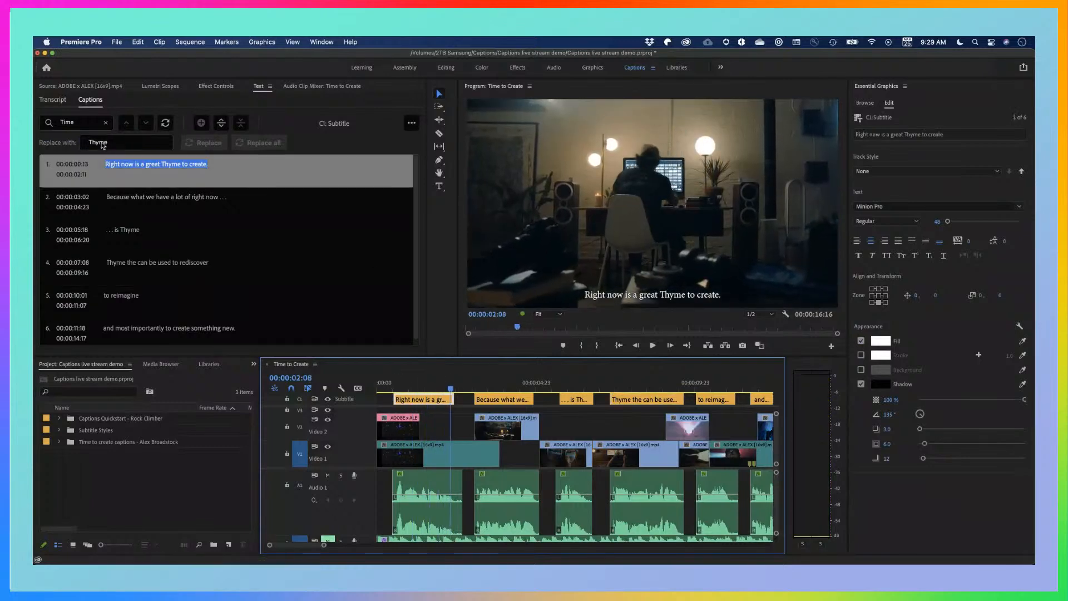
Search the captions for "Thyme" and replace all occurrences with "time"
{"action": "left_click", "coordinate": [130, 146]}
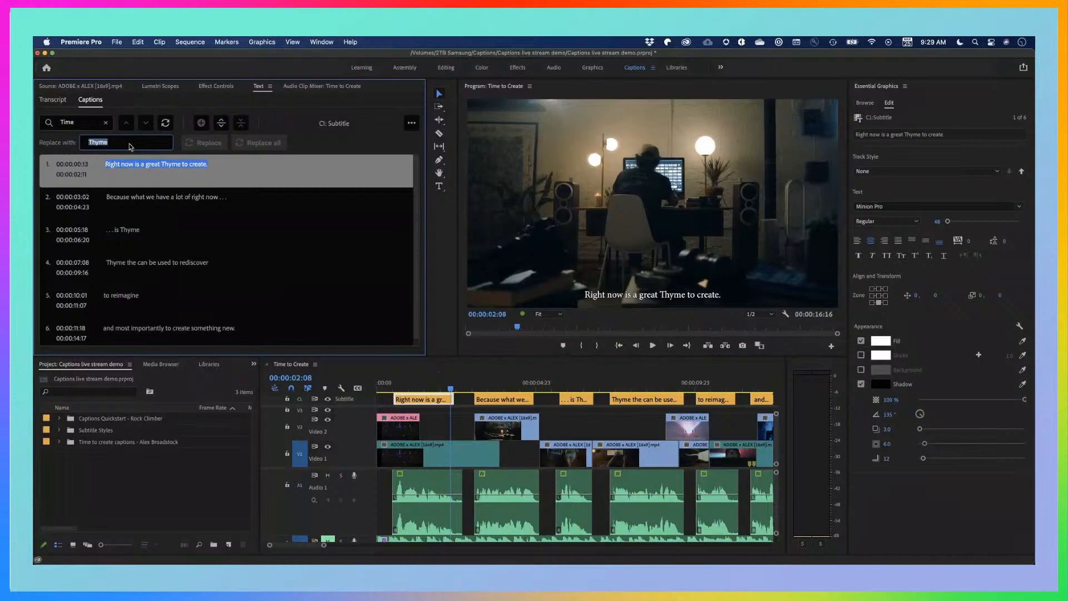
{"action": "double_click", "coordinate": [91, 123]}
{"action": "type", "text": "Thy"}
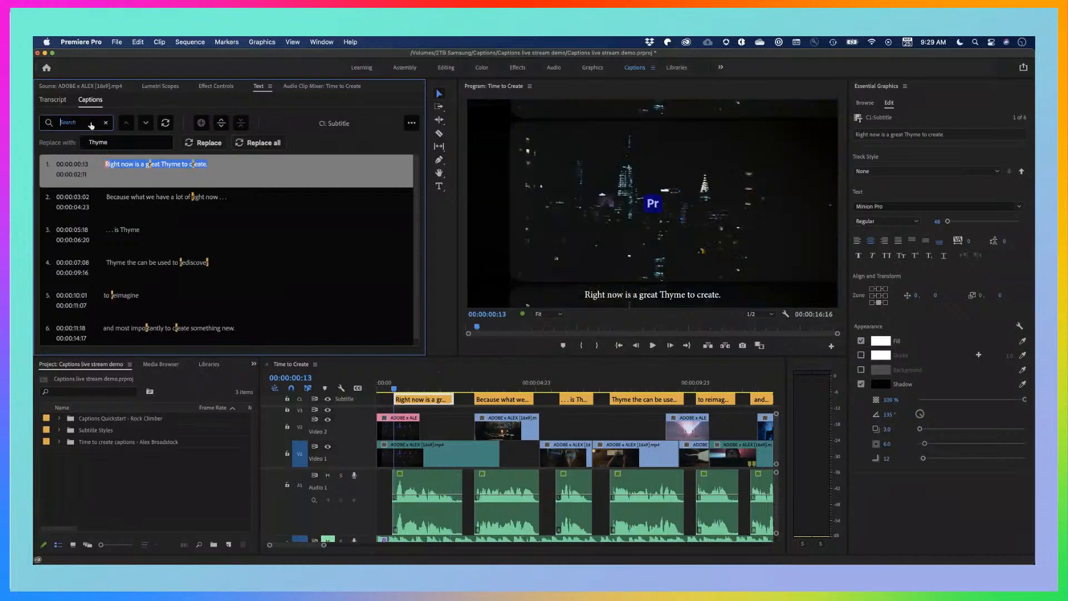
{"action": "type", "text": "me"}
{"action": "left_click", "coordinate": [126, 145]}
{"action": "double_click", "coordinate": [125, 145]}
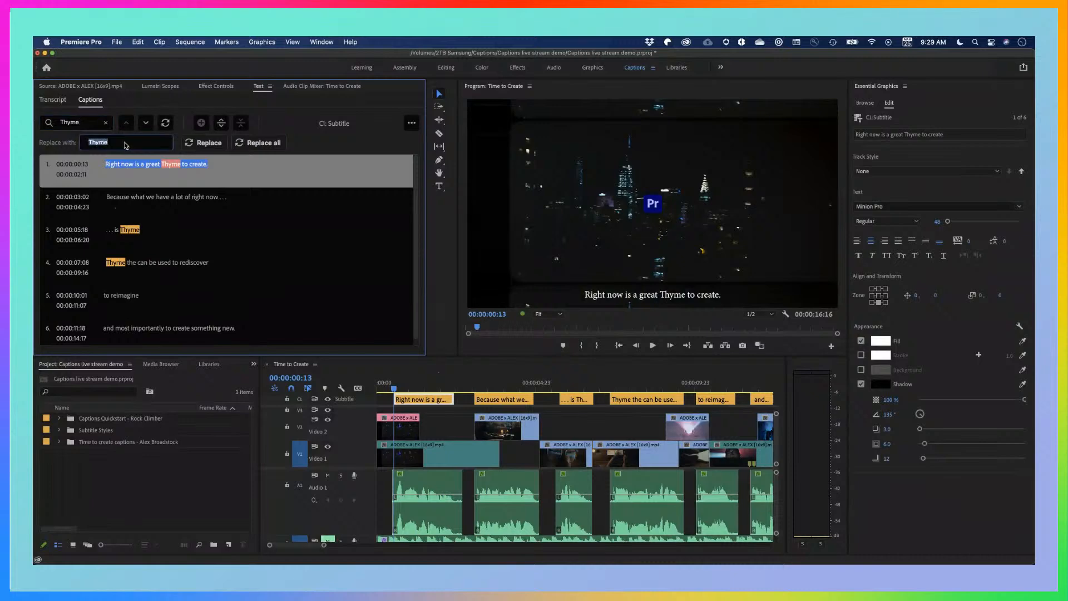
{"action": "type", "text": "time"}
{"action": "left_click", "coordinate": [275, 143]}
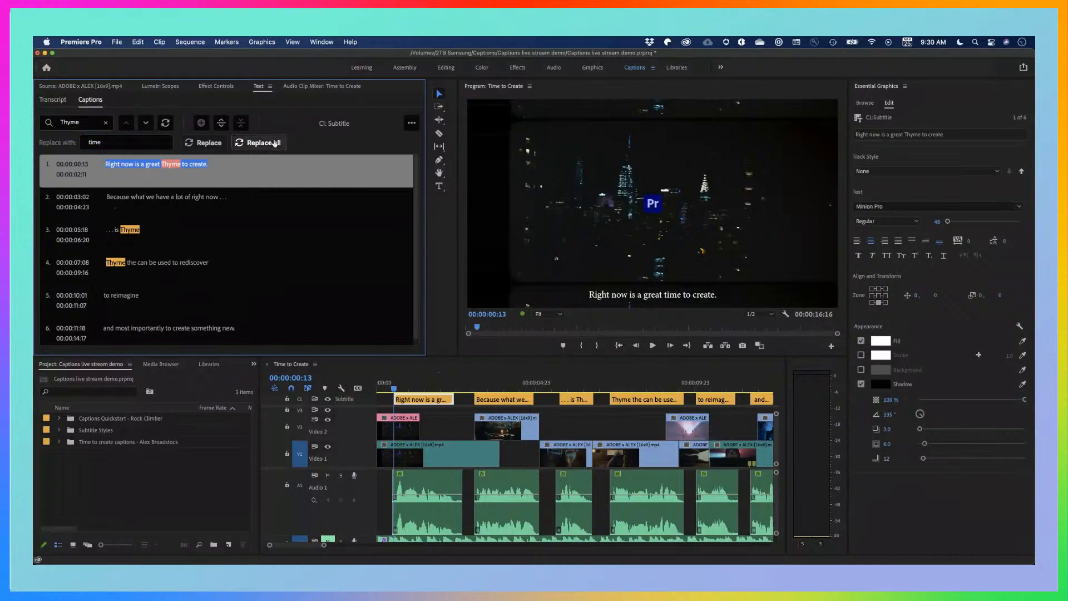
Examine the first, fourth and fifth captions in the video preview with the whole sequence shown in the timeline
{"action": "left_click", "coordinate": [437, 409]}
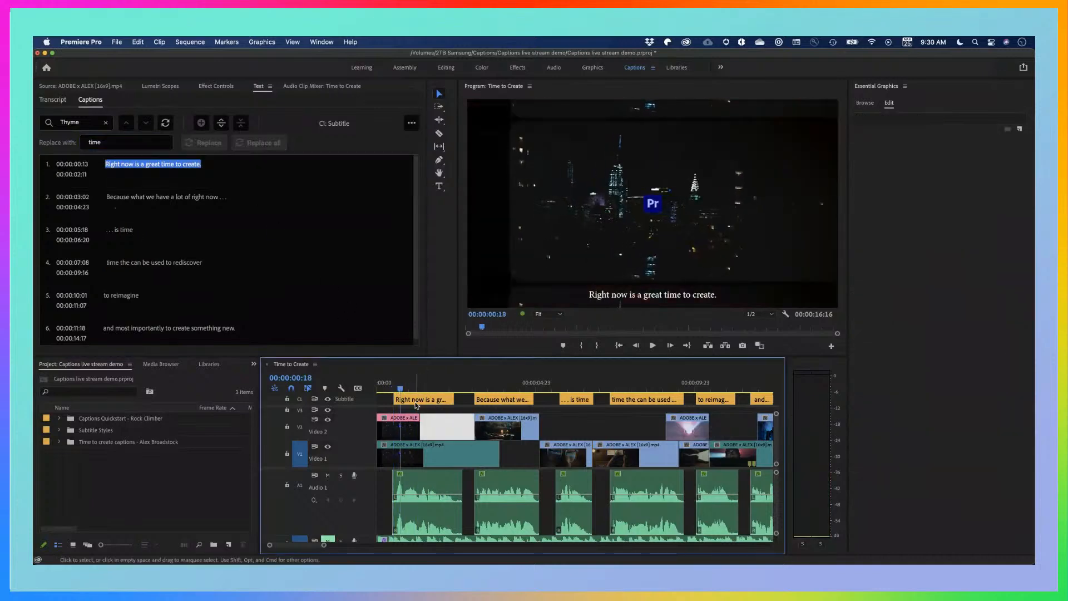
{"action": "key", "text": "minus"}
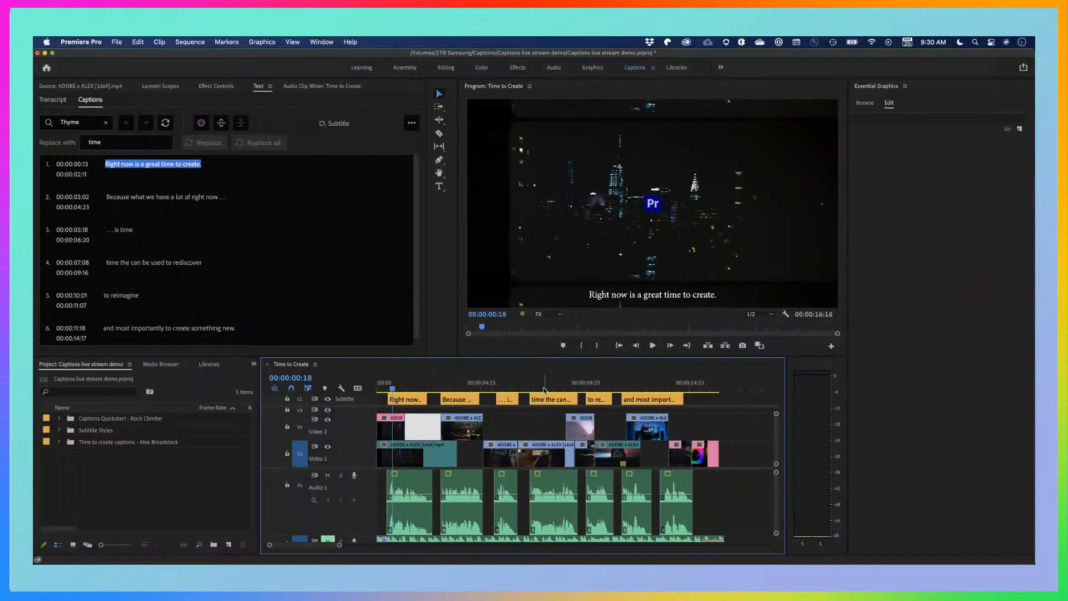
{"action": "left_click", "coordinate": [544, 388]}
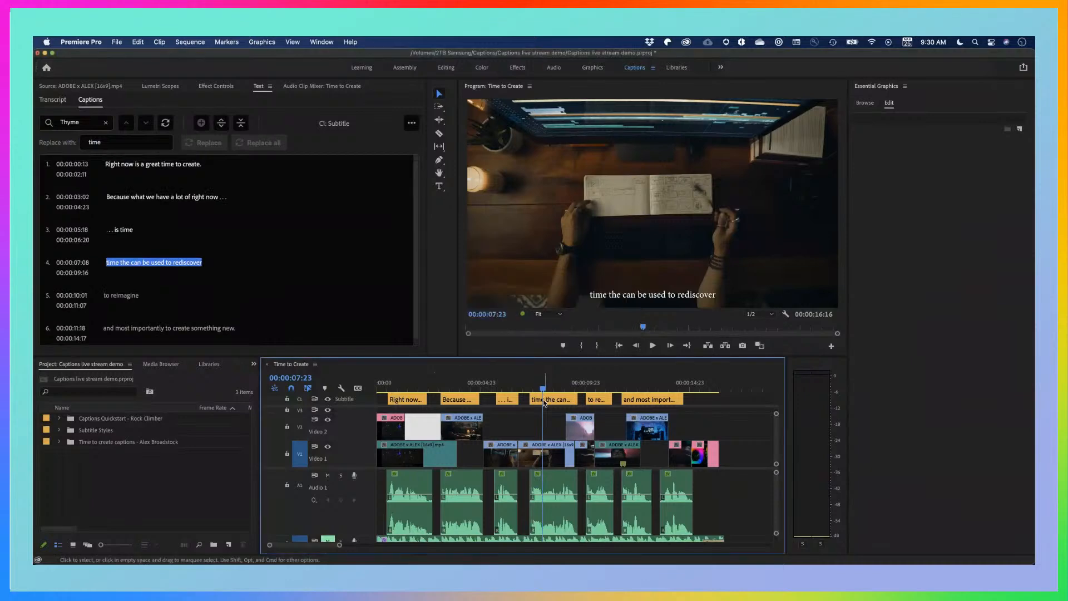
{"action": "left_click", "coordinate": [545, 401]}
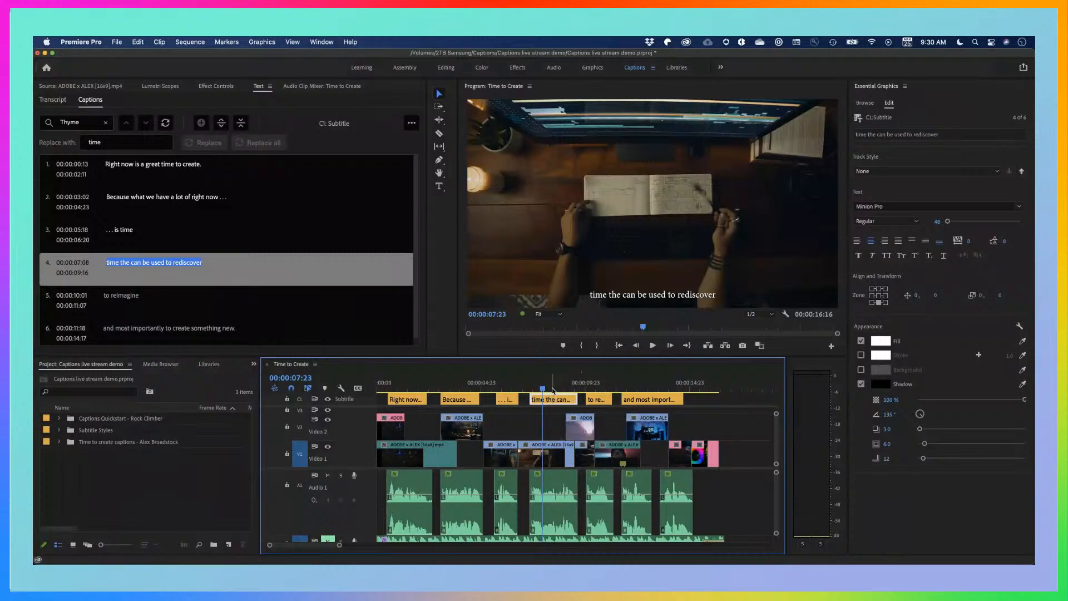
{"action": "left_click_drag", "start_coordinate": [552, 390], "coordinate": [594, 388]}
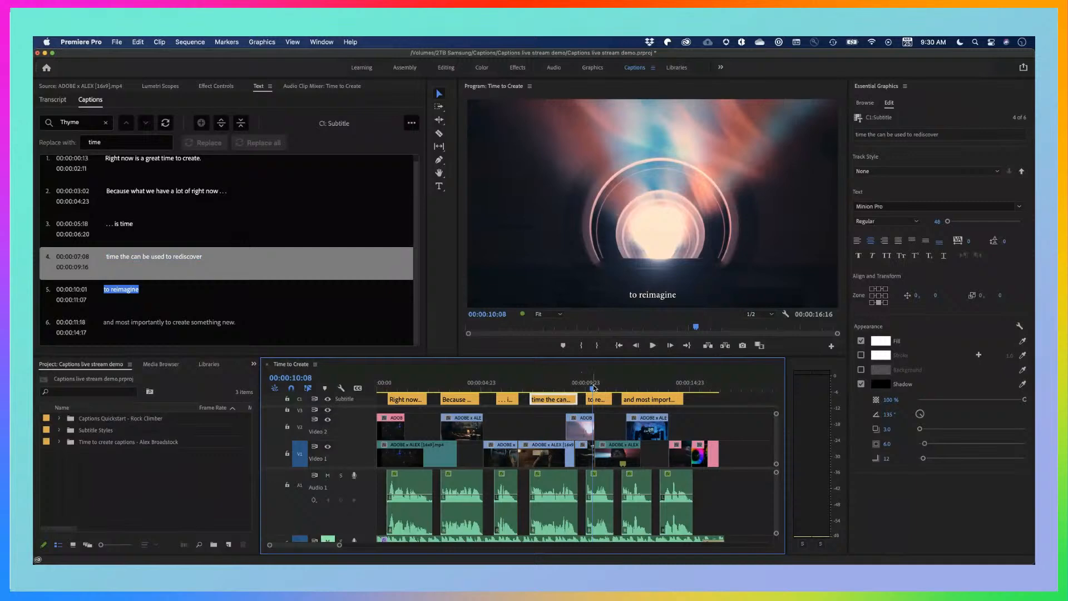
Set the second caption's font to Arial Rounded MT Bold and its font size to 63
{"action": "left_click_drag", "start_coordinate": [605, 388], "coordinate": [466, 391]}
{"action": "left_click", "coordinate": [566, 381]}
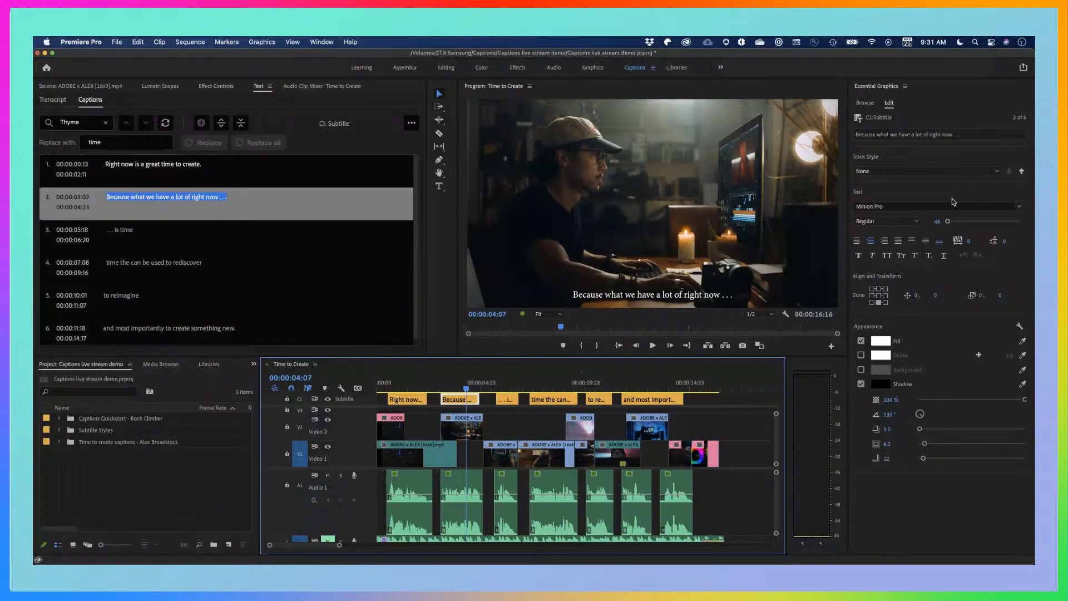
{"action": "left_click", "coordinate": [1022, 208]}
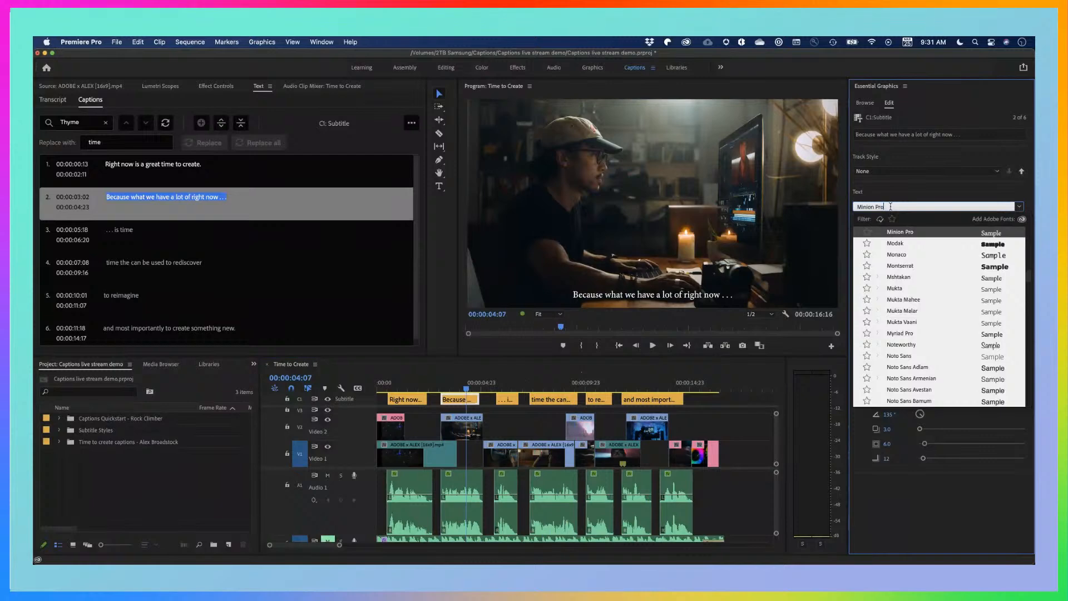
{"action": "type", "text": "round"}
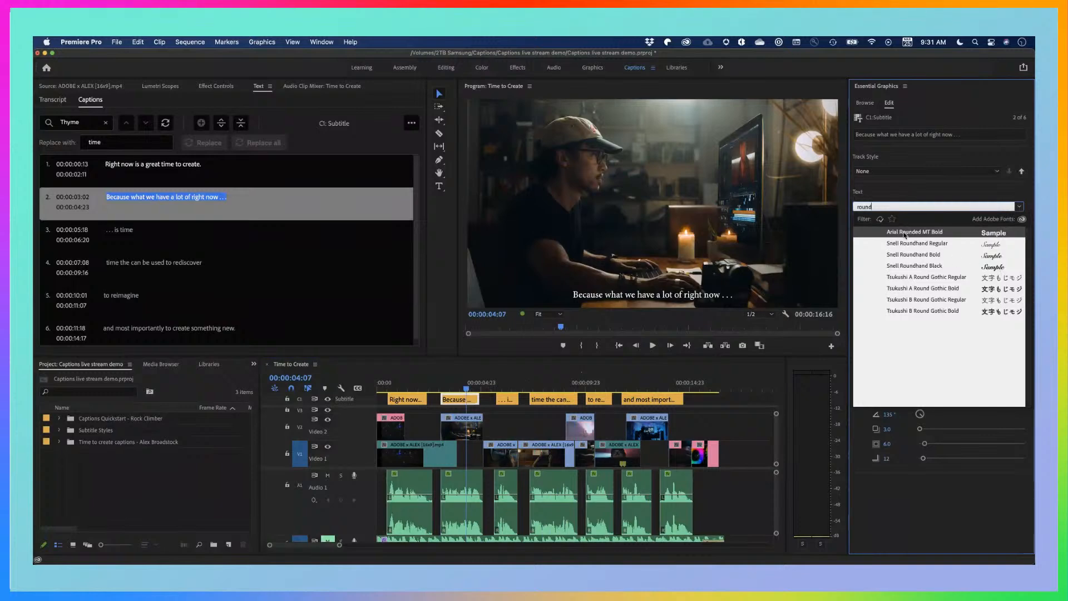
{"action": "left_click", "coordinate": [904, 234]}
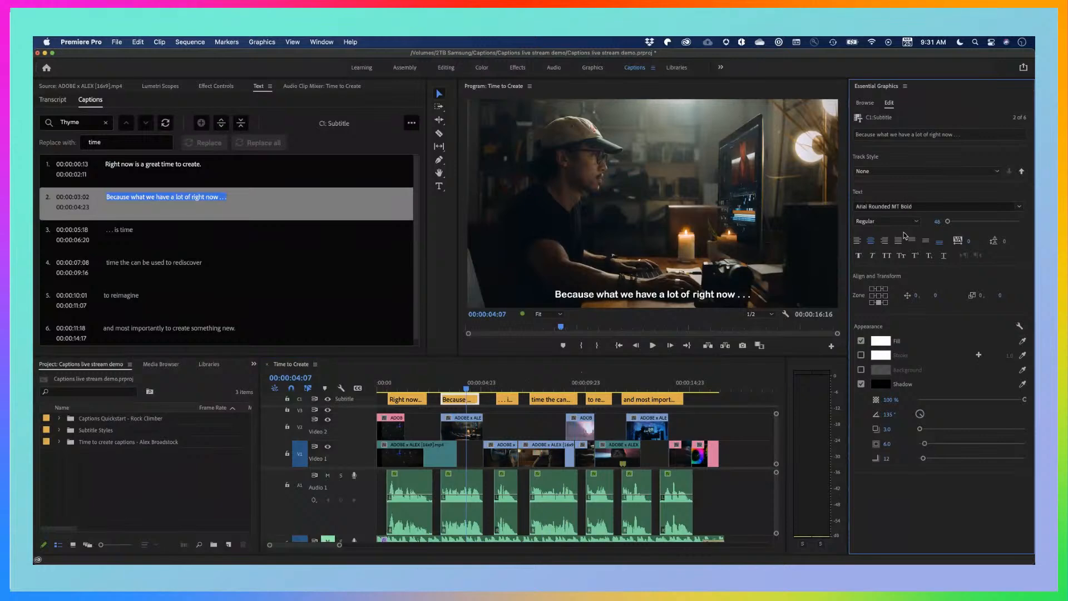
{"action": "left_click_drag", "start_coordinate": [947, 221], "coordinate": [949, 224]}
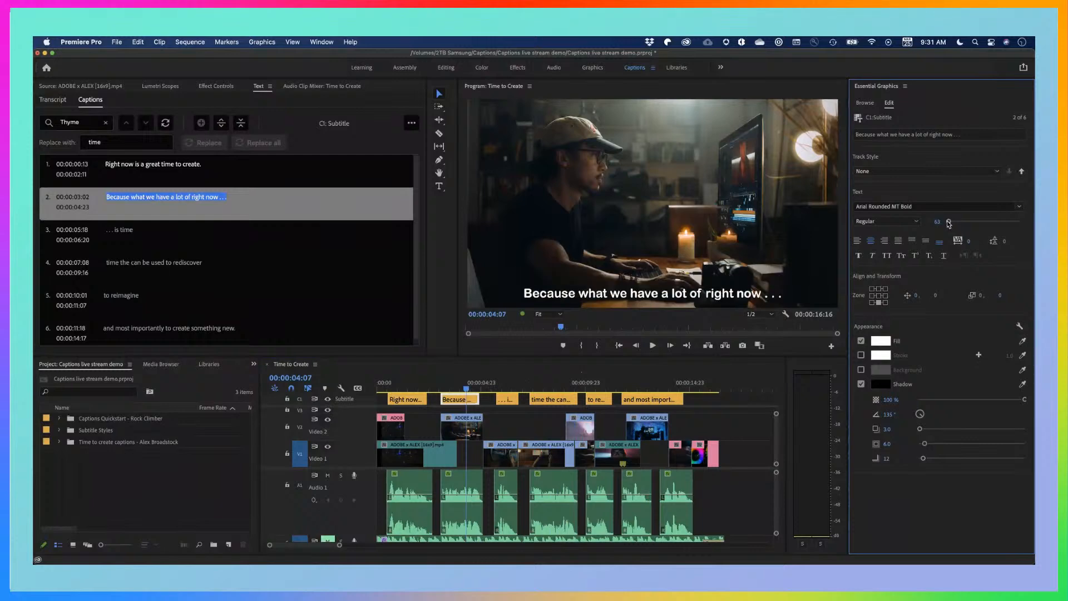
Try left and right alignment on the second caption's text, and return it to centred
{"action": "left_click", "coordinate": [858, 243]}
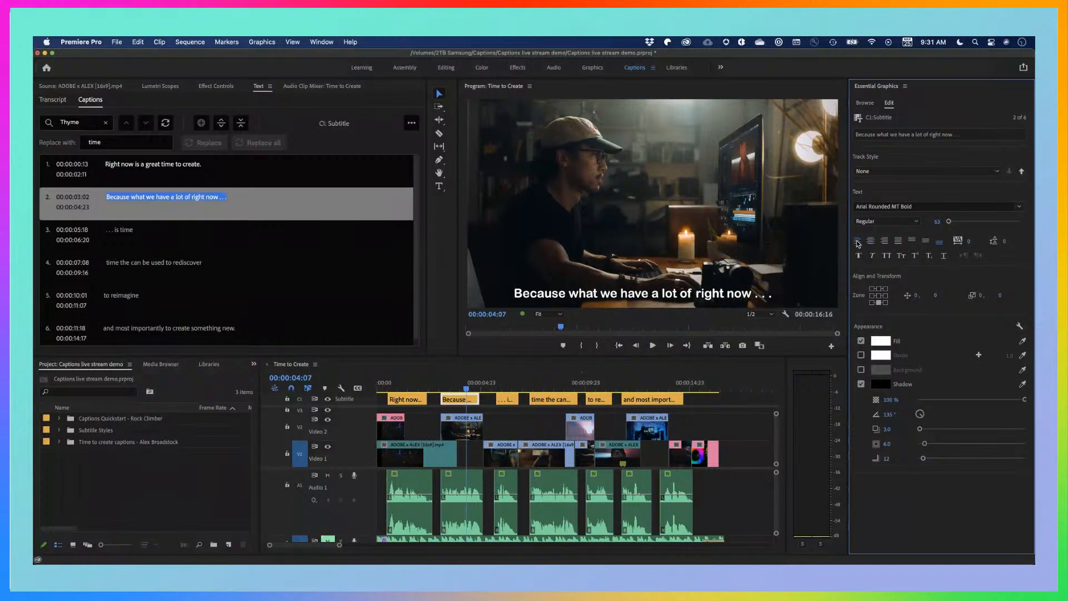
{"action": "left_click", "coordinate": [871, 242]}
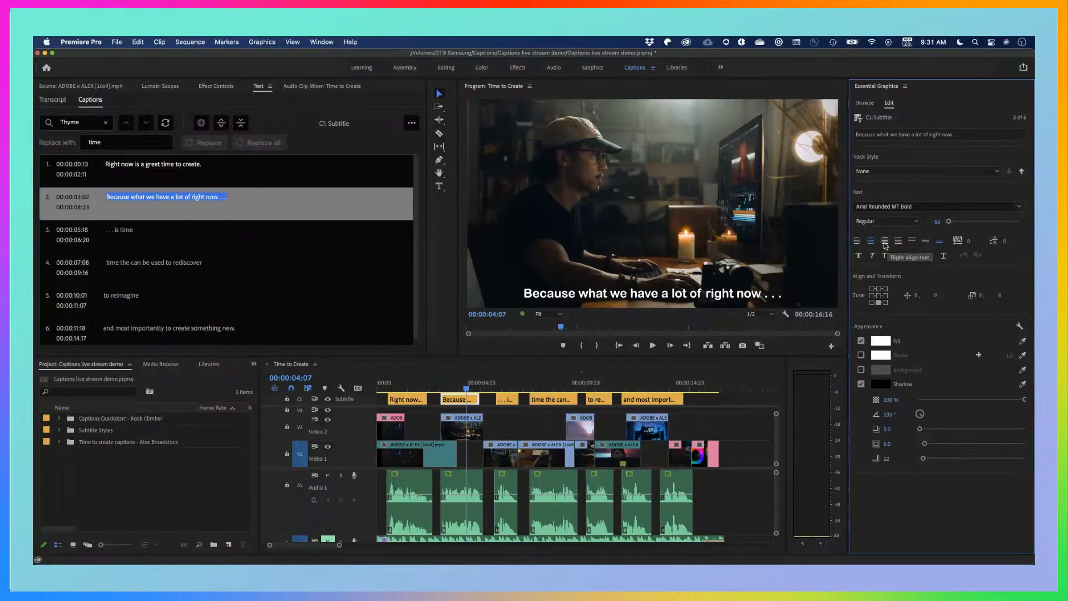
{"action": "left_click", "coordinate": [885, 243]}
{"action": "left_click", "coordinate": [870, 241]}
Align the second caption's text to the top of its text box and select that box in the video preview
{"action": "left_click", "coordinate": [913, 241]}
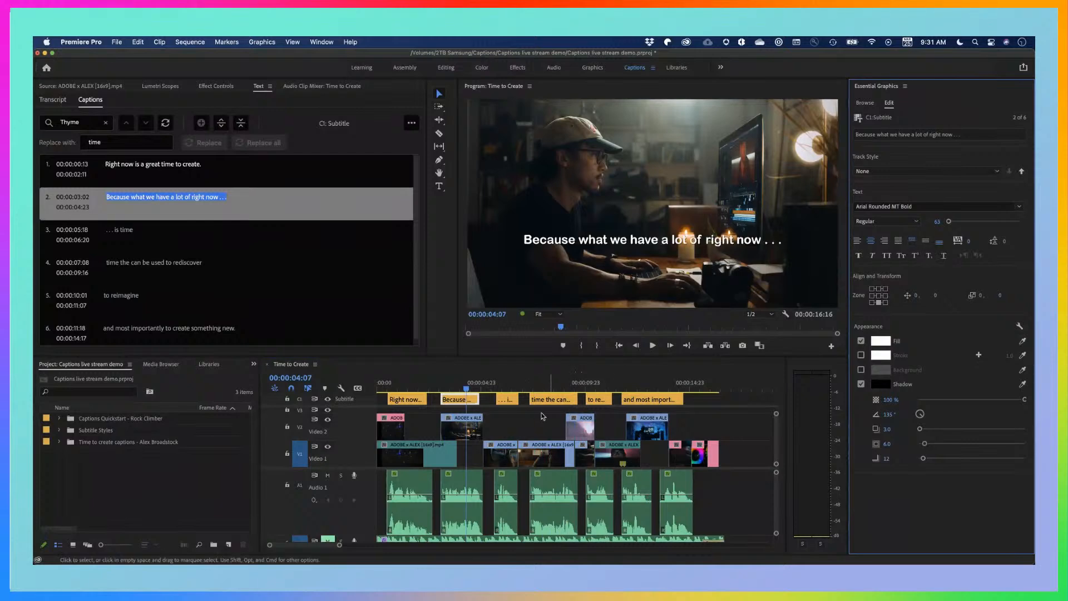
{"action": "left_click", "coordinate": [461, 401]}
{"action": "left_click", "coordinate": [683, 228]}
{"action": "left_click", "coordinate": [681, 239]}
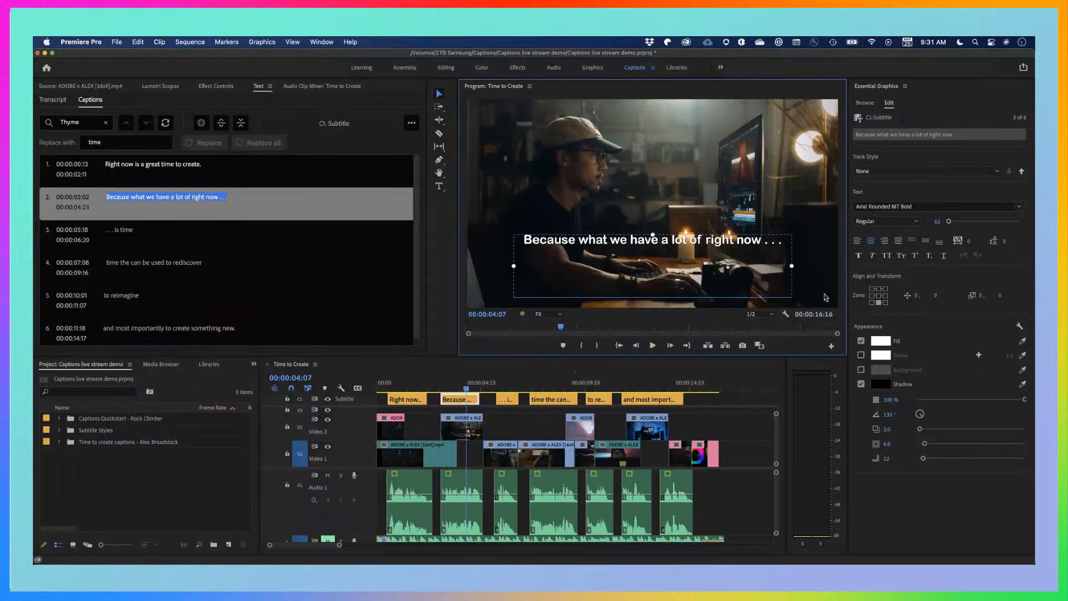
Try middle vertical alignment on the second caption's text and settle on bottom alignment, with the caption block in the bottom-centre zone
{"action": "left_click", "coordinate": [926, 243]}
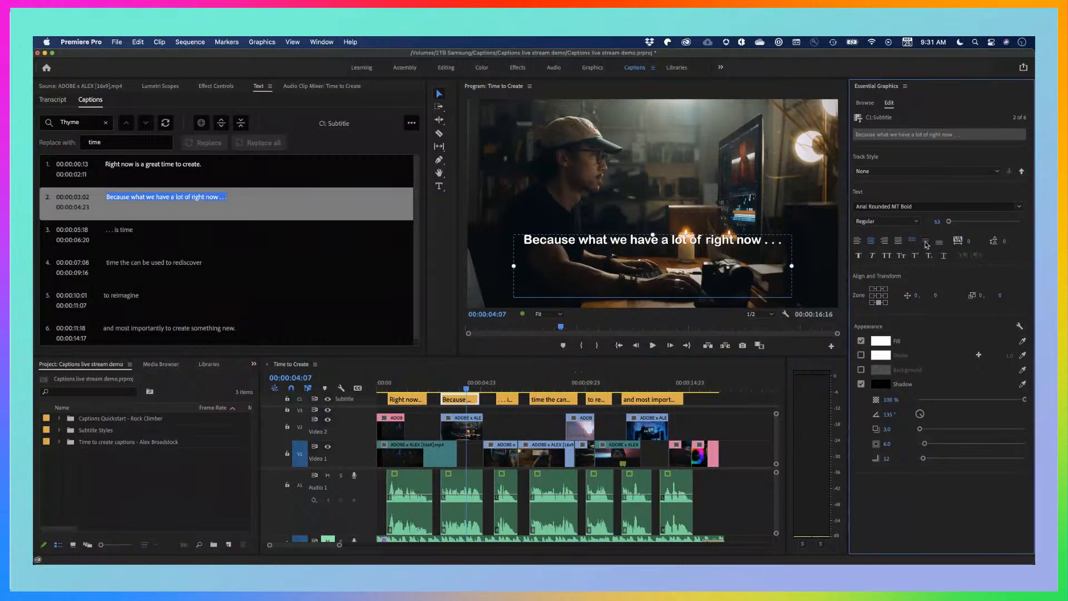
{"action": "left_click", "coordinate": [939, 242]}
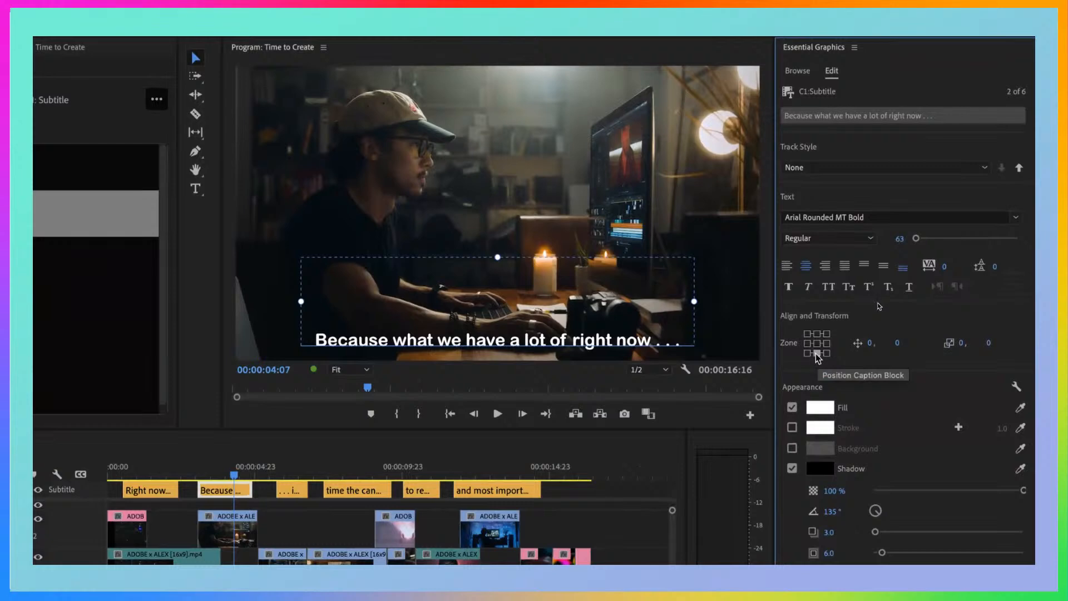
{"action": "left_click", "coordinate": [817, 353]}
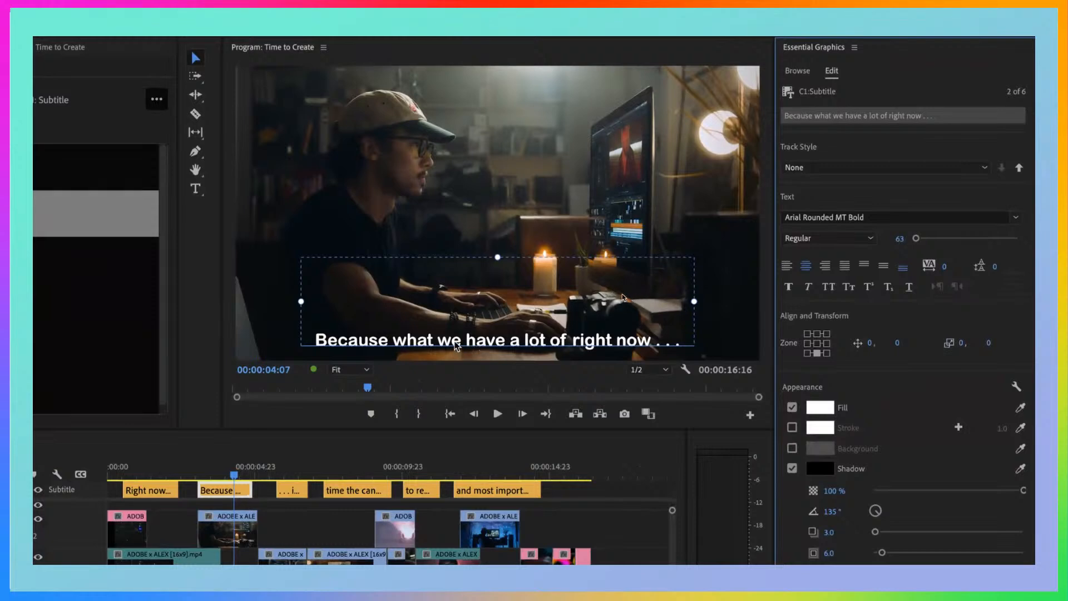
Try the top-centre, top-left, middle-right and middle-left zones for the second caption, and return it to the bottom-centre zone
{"action": "left_click", "coordinate": [818, 335]}
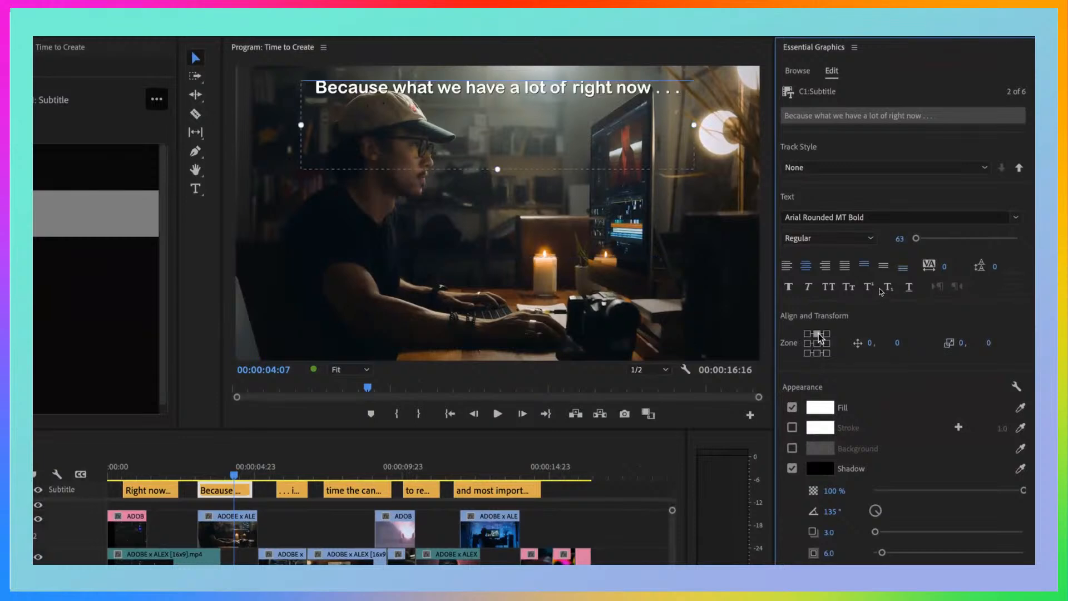
{"action": "left_click", "coordinate": [808, 334]}
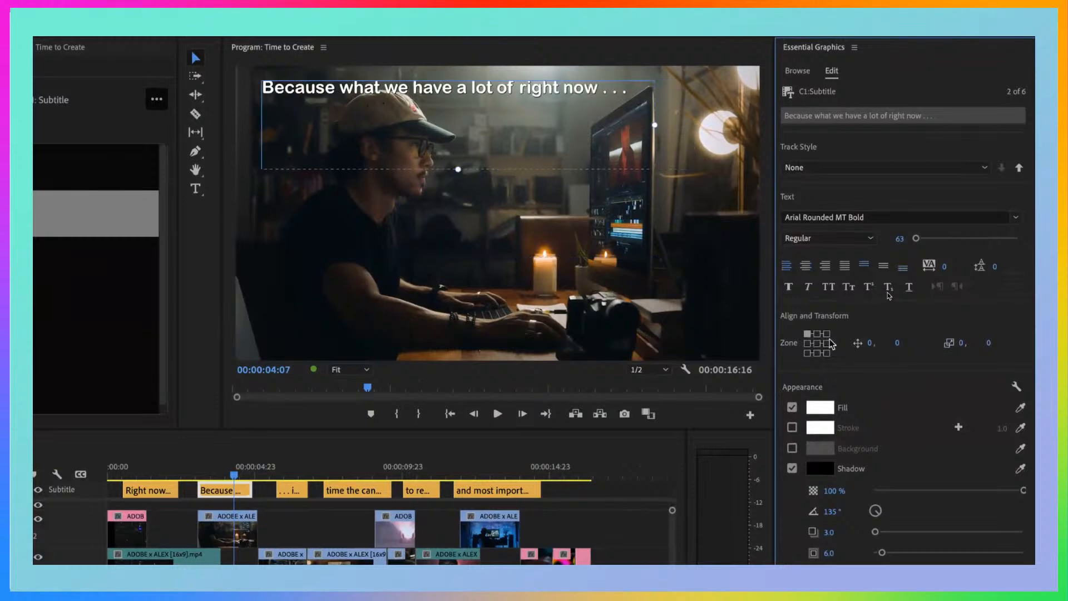
{"action": "left_click", "coordinate": [827, 343]}
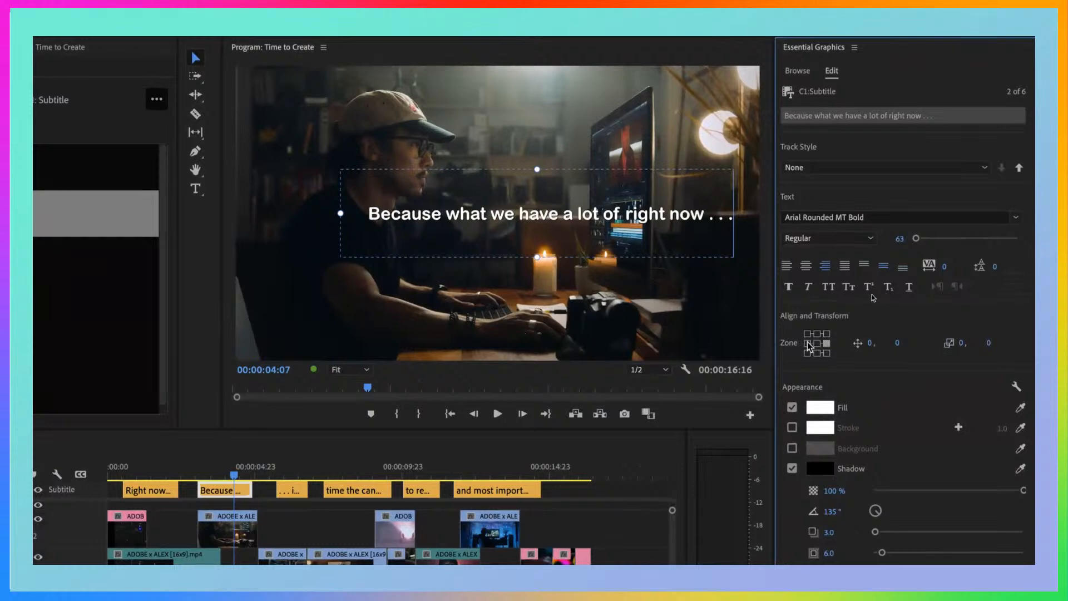
{"action": "left_click", "coordinate": [809, 343]}
{"action": "left_click", "coordinate": [816, 353]}
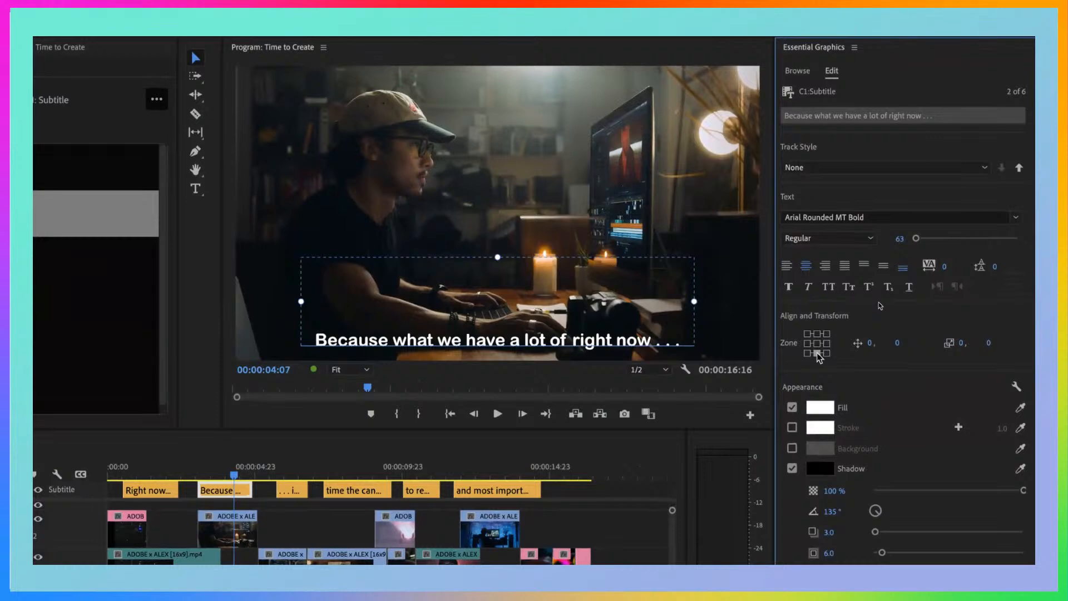
Try a horizontal offset and the top-centre zone on the second caption, and restore its bottom-centre position
{"action": "mouse_move", "coordinate": [869, 342]}
{"action": "left_mouse_down"}
{"action": "mouse_move", "coordinate": [831, 346]}
{"action": "mouse_move", "coordinate": [879, 354]}
{"action": "left_mouse_up"}
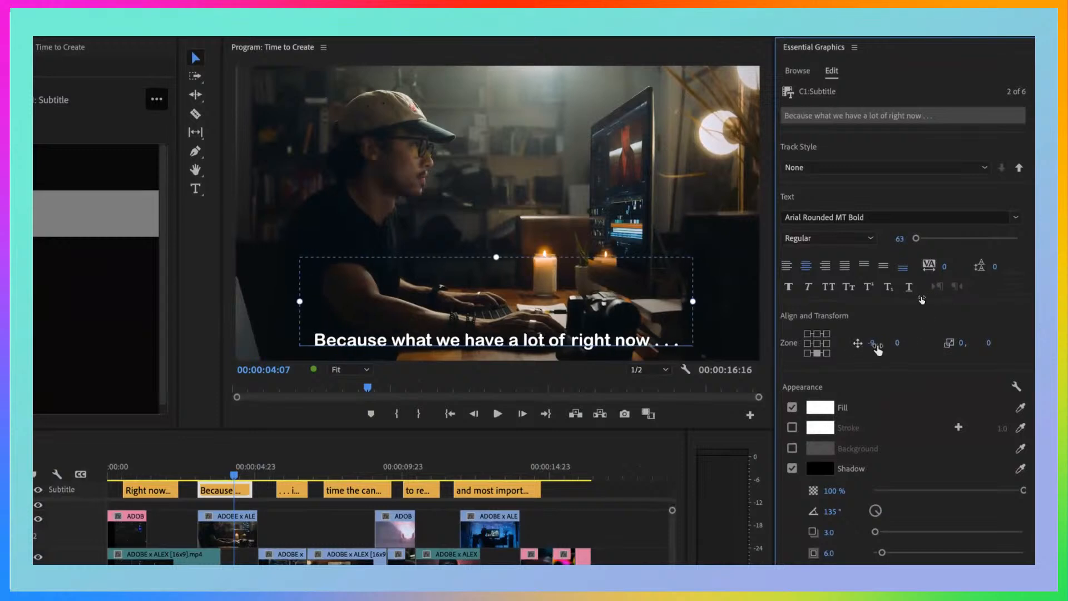
{"action": "left_click", "coordinate": [817, 354]}
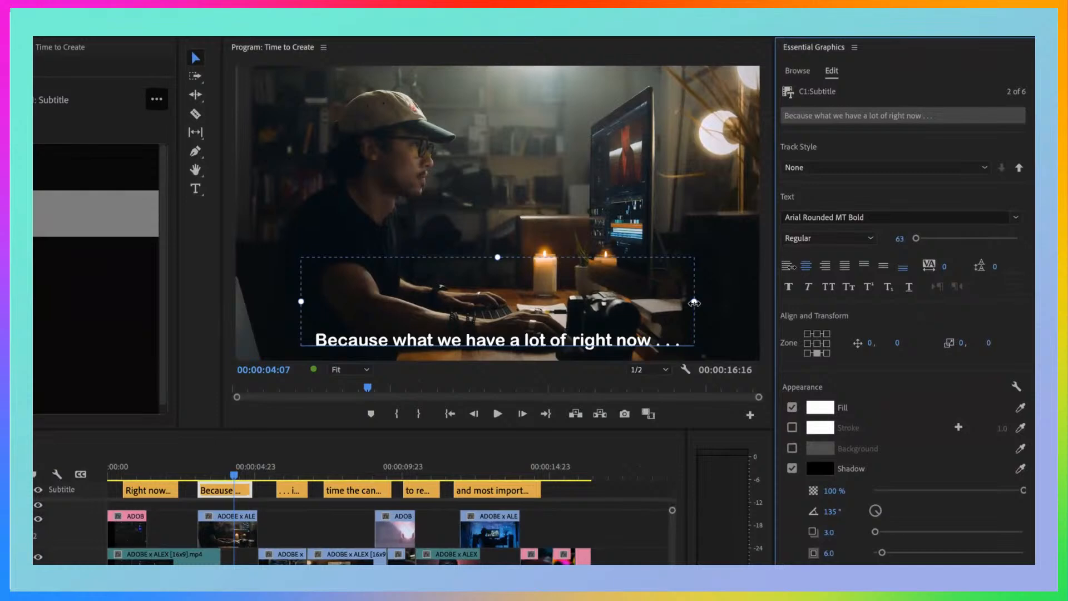
{"action": "left_click", "coordinate": [817, 334]}
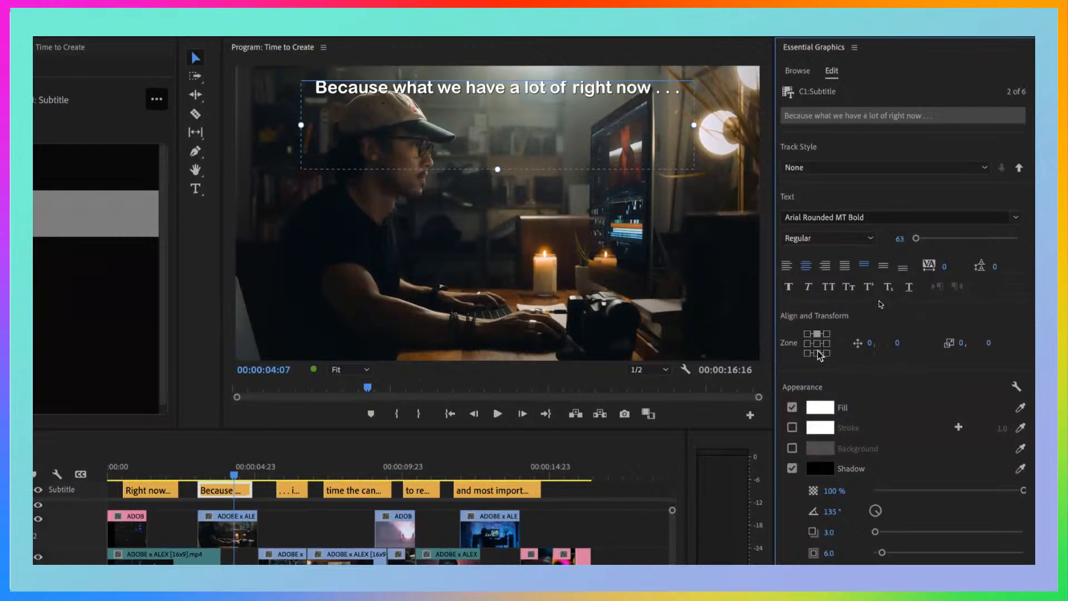
{"action": "left_click", "coordinate": [818, 353]}
{"action": "left_click", "coordinate": [818, 334]}
{"action": "left_click", "coordinate": [817, 352]}
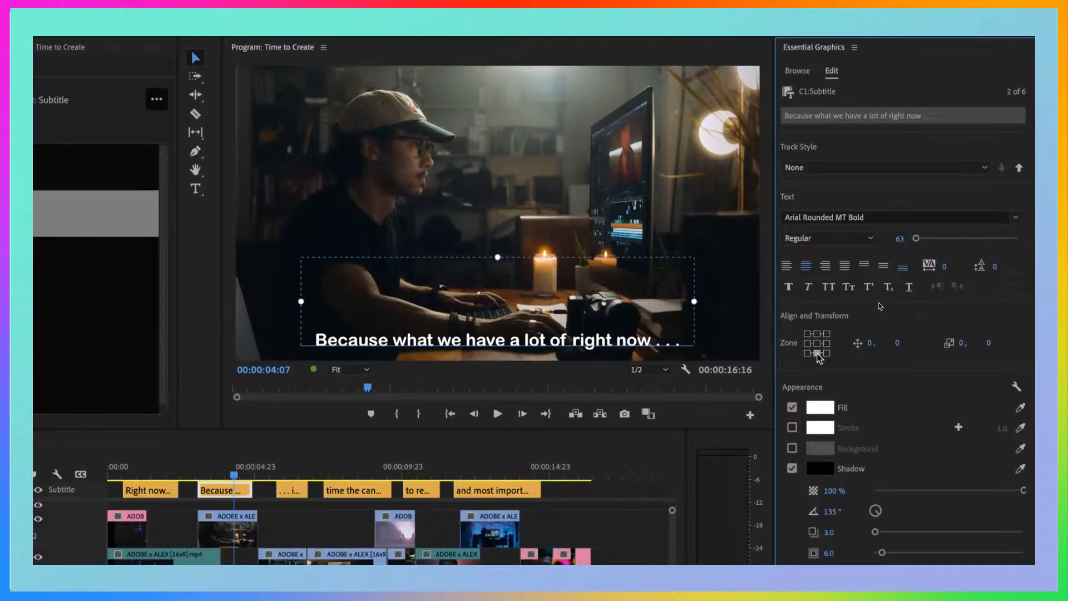
Set the second caption's fill colour to yellow (R 254, G 246, B 87)
{"action": "left_click", "coordinate": [817, 411]}
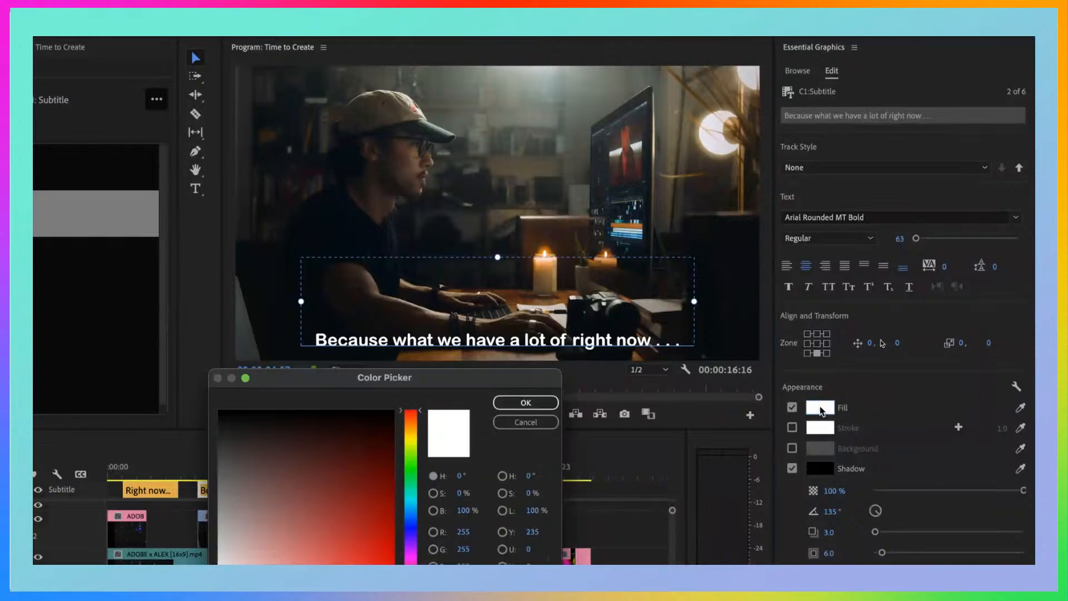
{"action": "left_click_drag", "start_coordinate": [456, 379], "coordinate": [476, 305]}
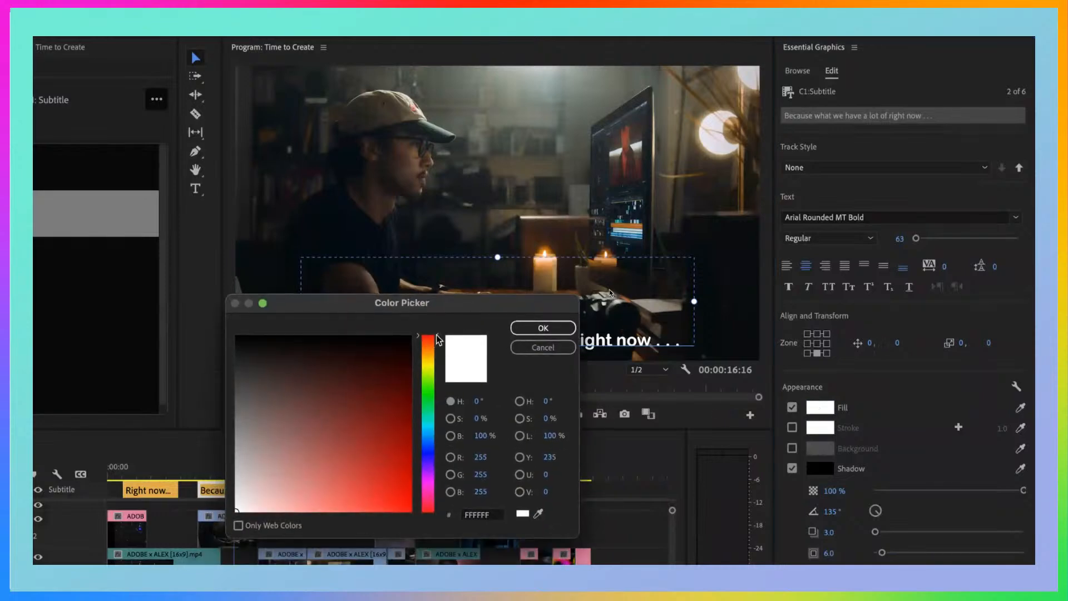
{"action": "left_click_drag", "start_coordinate": [439, 348], "coordinate": [439, 362]}
{"action": "left_click_drag", "start_coordinate": [467, 302], "coordinate": [387, 358]}
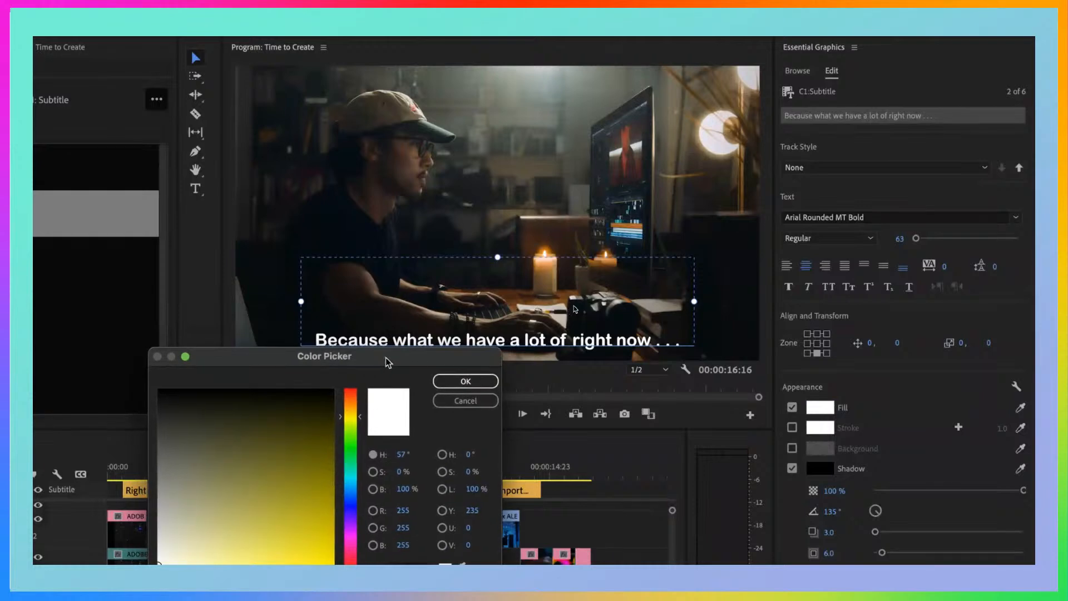
{"action": "mouse_move", "coordinate": [320, 483]}
{"action": "left_mouse_down"}
{"action": "mouse_move", "coordinate": [300, 543]}
{"action": "mouse_move", "coordinate": [262, 562]}
{"action": "mouse_move", "coordinate": [274, 563]}
{"action": "left_mouse_up"}
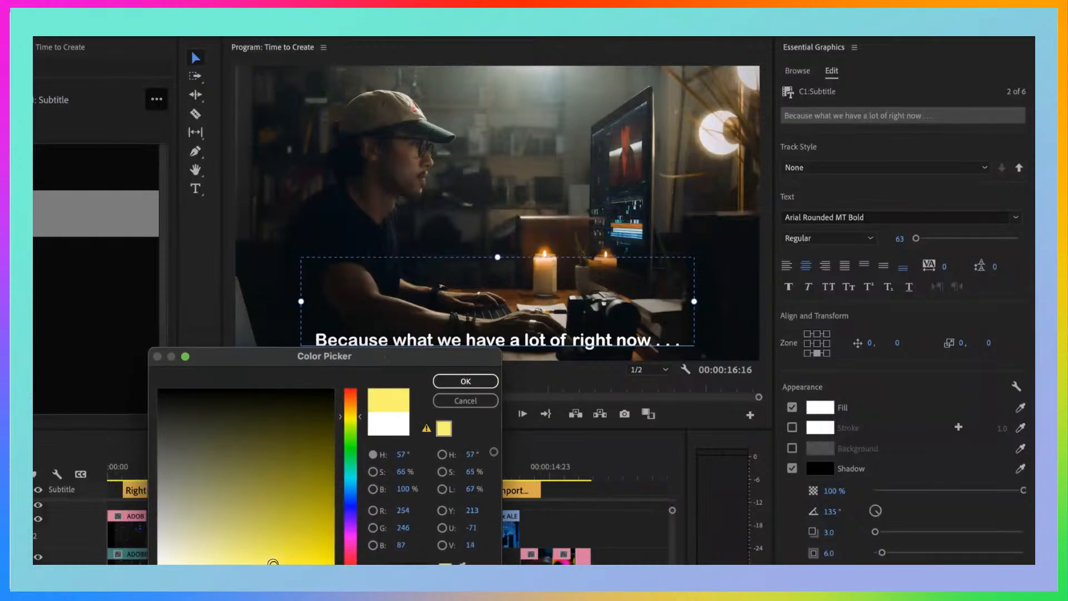
{"action": "left_click", "coordinate": [466, 383]}
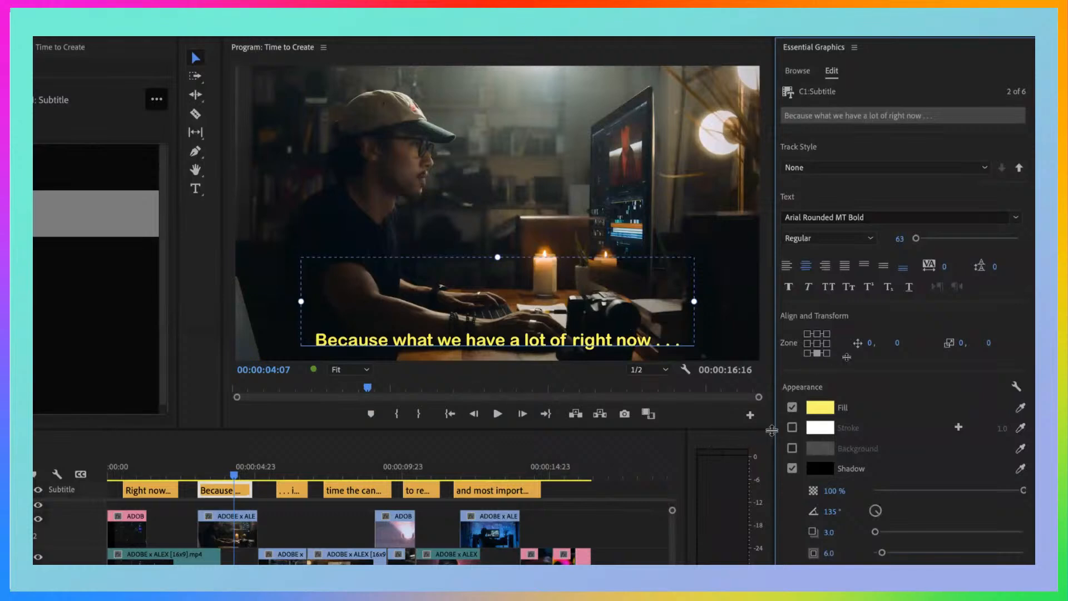
Enable a stroke on the second caption, colour it black and set its width to 18
{"action": "left_click", "coordinate": [792, 427]}
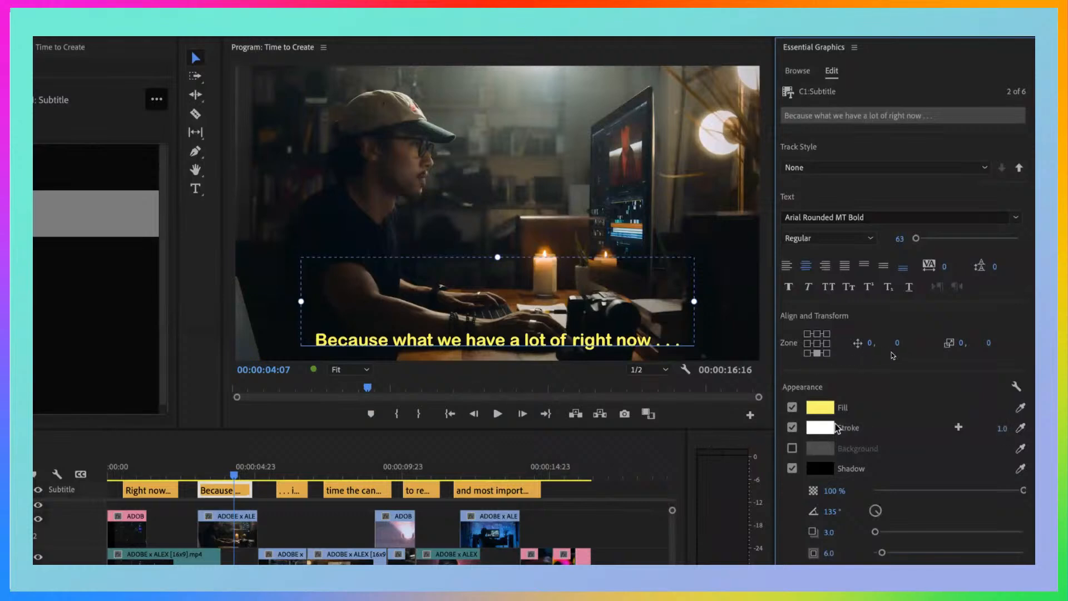
{"action": "left_click", "coordinate": [821, 431]}
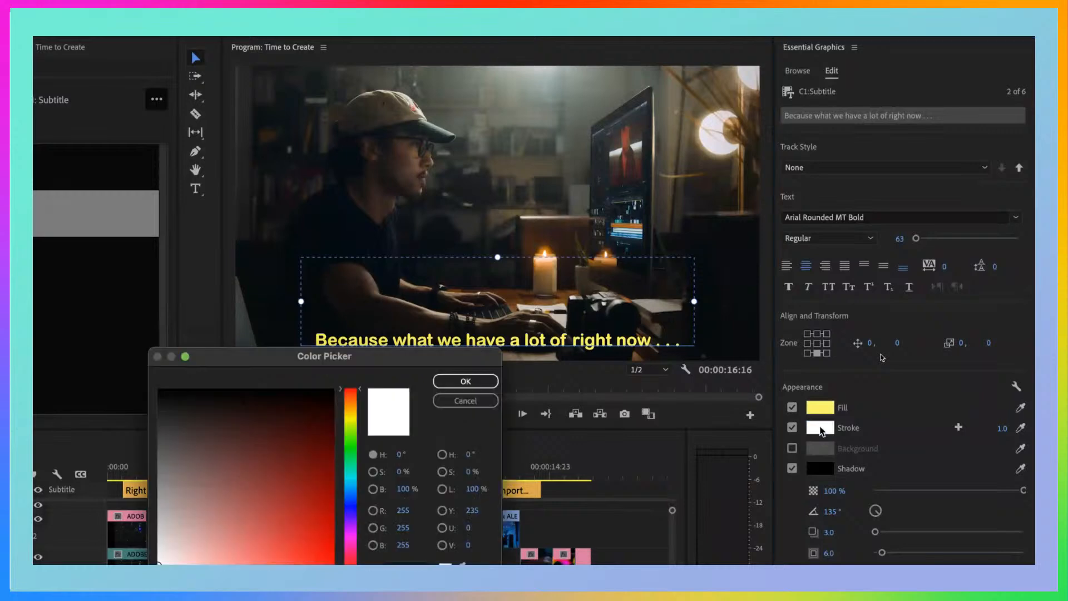
{"action": "left_click_drag", "start_coordinate": [239, 439], "coordinate": [159, 386]}
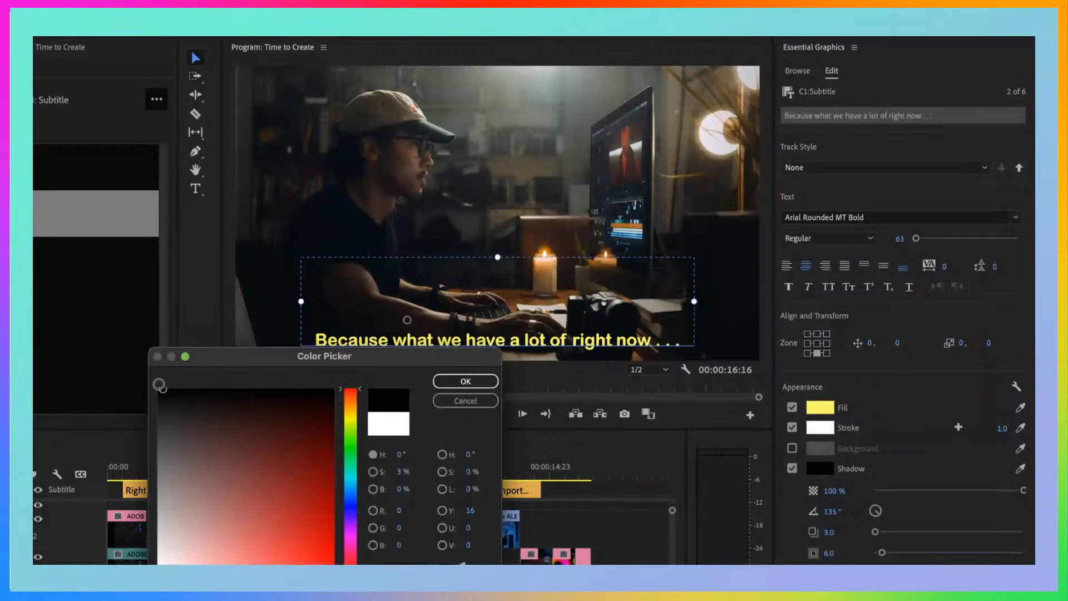
{"action": "left_click", "coordinate": [461, 381]}
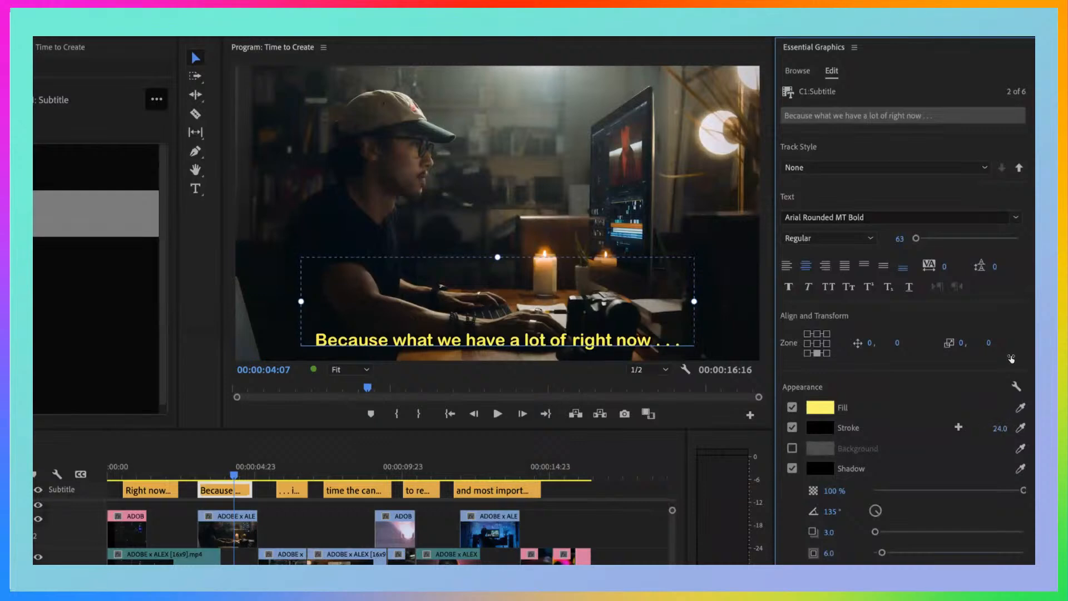
{"action": "left_click_drag", "start_coordinate": [1010, 429], "coordinate": [999, 429]}
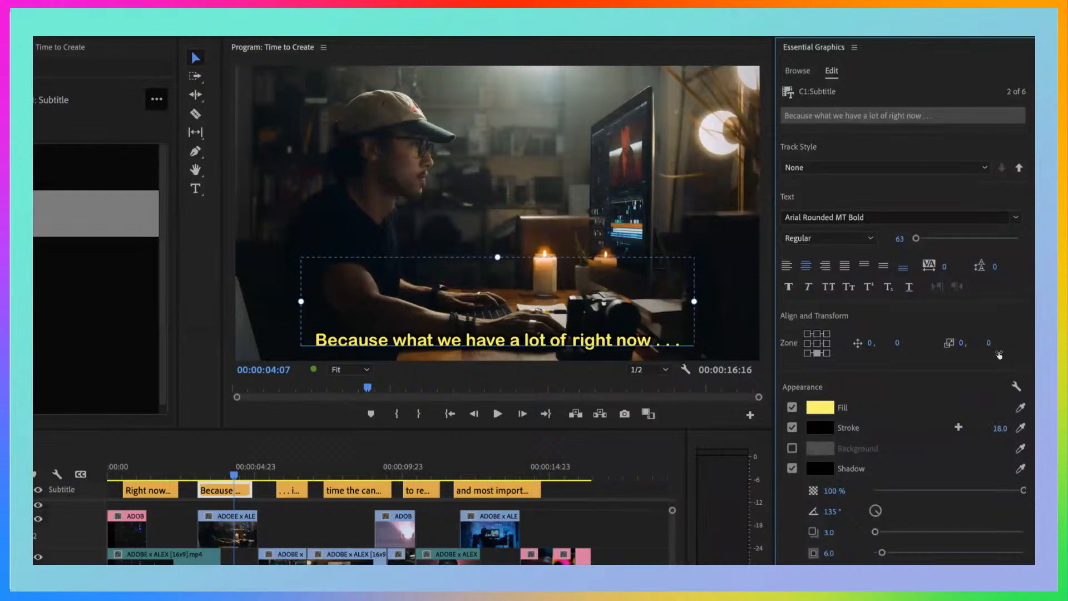
Recolour the second caption's stroke to magenta (R 206, G 5, B 173) and set its width to 9
{"action": "left_click", "coordinate": [817, 428]}
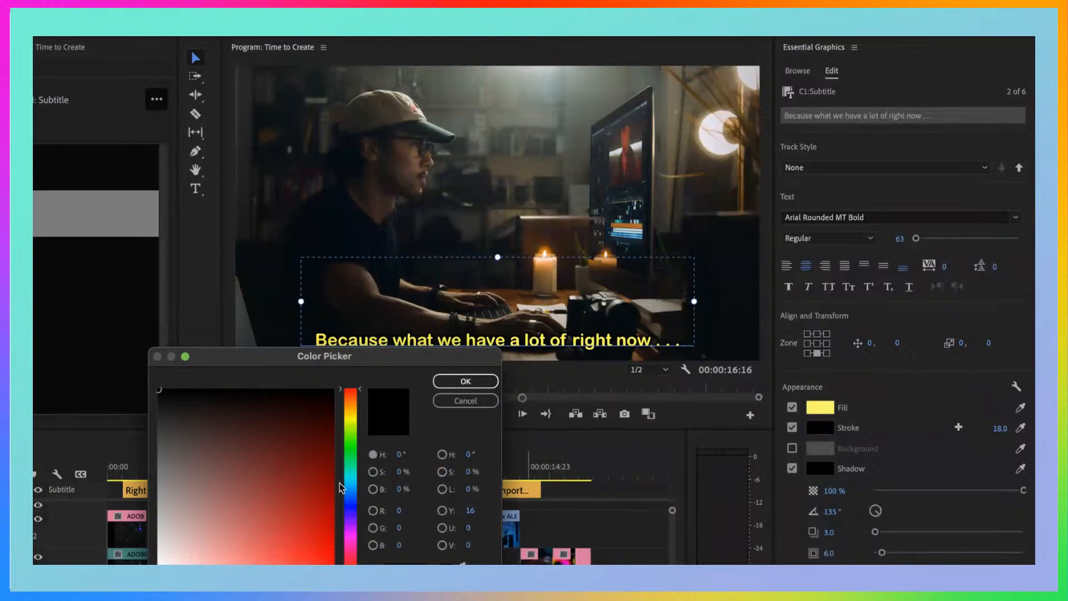
{"action": "left_click_drag", "start_coordinate": [340, 482], "coordinate": [337, 531]}
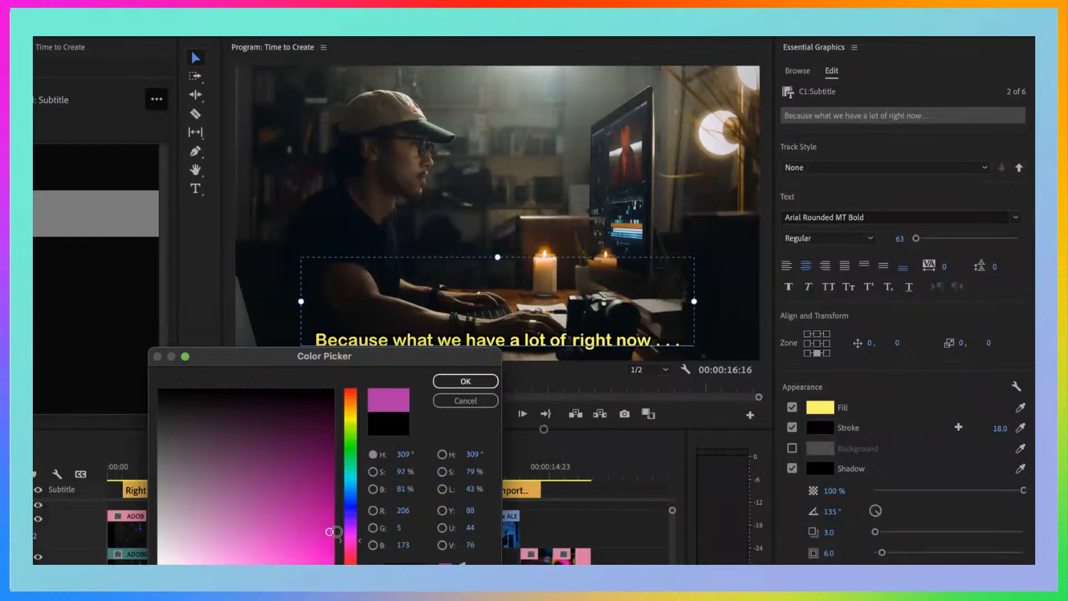
{"action": "left_click", "coordinate": [492, 383]}
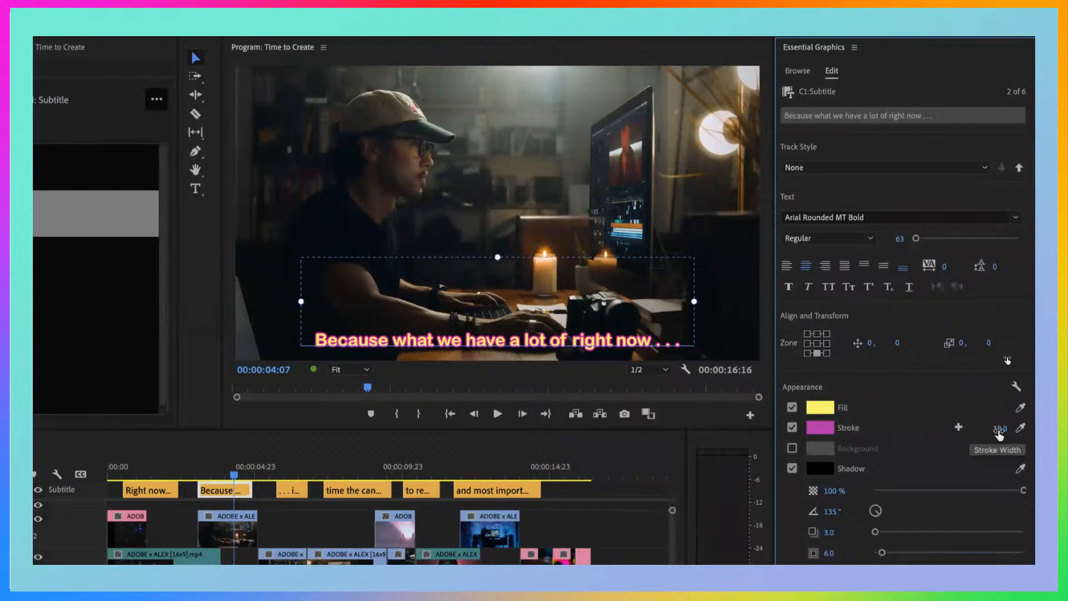
{"action": "left_click_drag", "start_coordinate": [1008, 358], "coordinate": [1008, 358]}
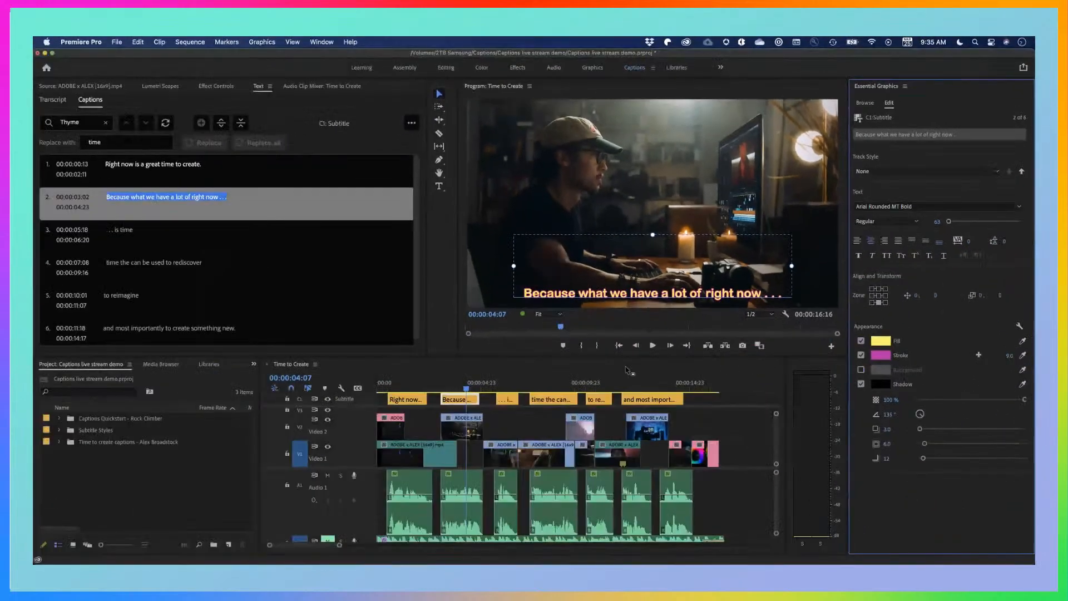
Examine the format choices in the Subtitle track's settings and the track's other options without changing anything
{"action": "left_click", "coordinate": [363, 402]}
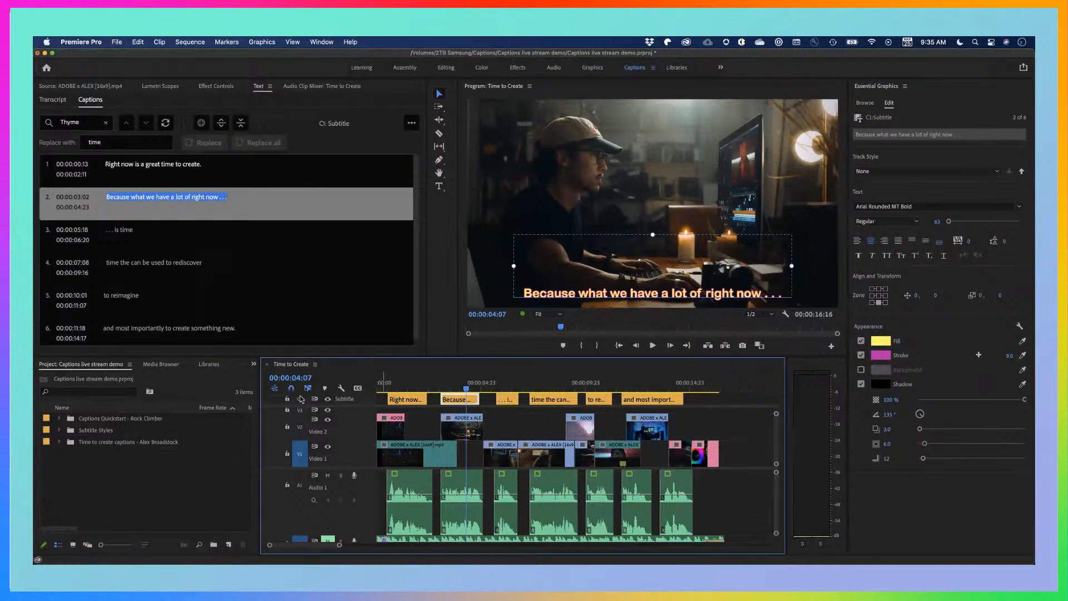
{"action": "right_click", "coordinate": [365, 401]}
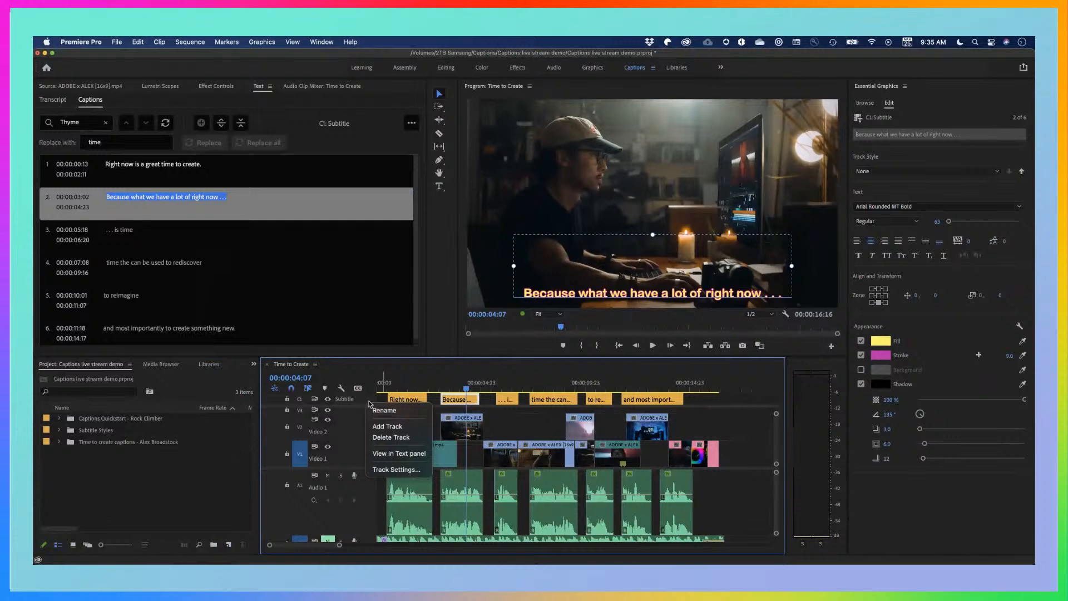
{"action": "left_click", "coordinate": [396, 470]}
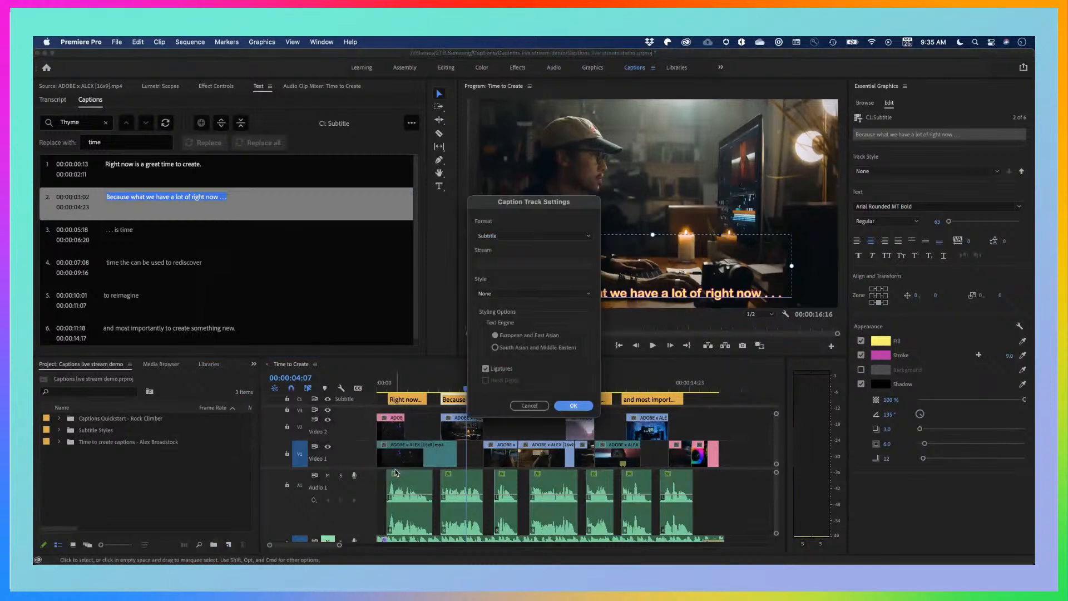
{"action": "left_click", "coordinate": [514, 236]}
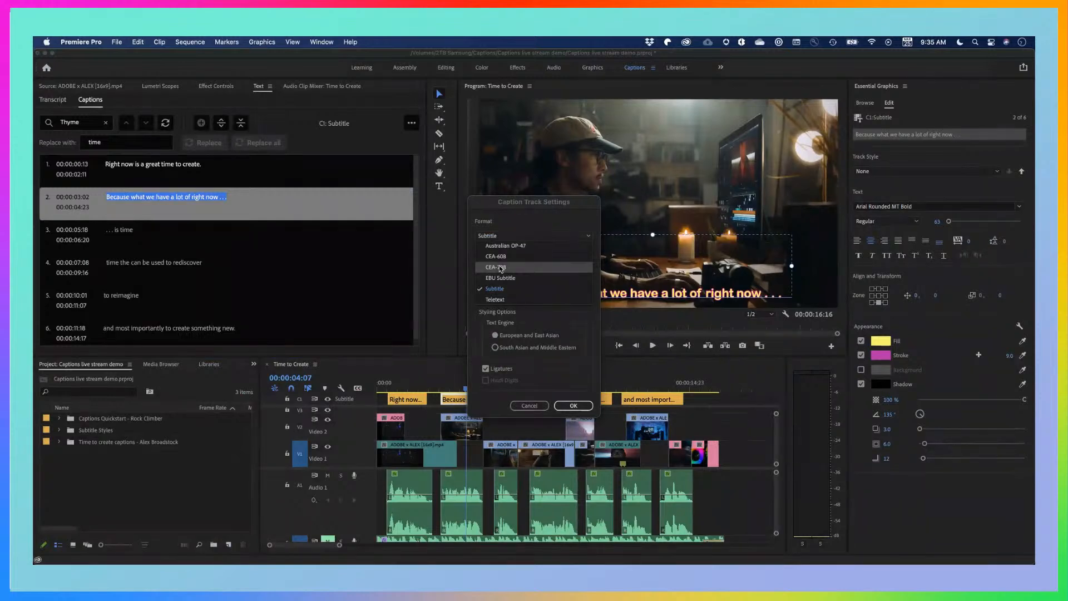
{"action": "left_click", "coordinate": [530, 405]}
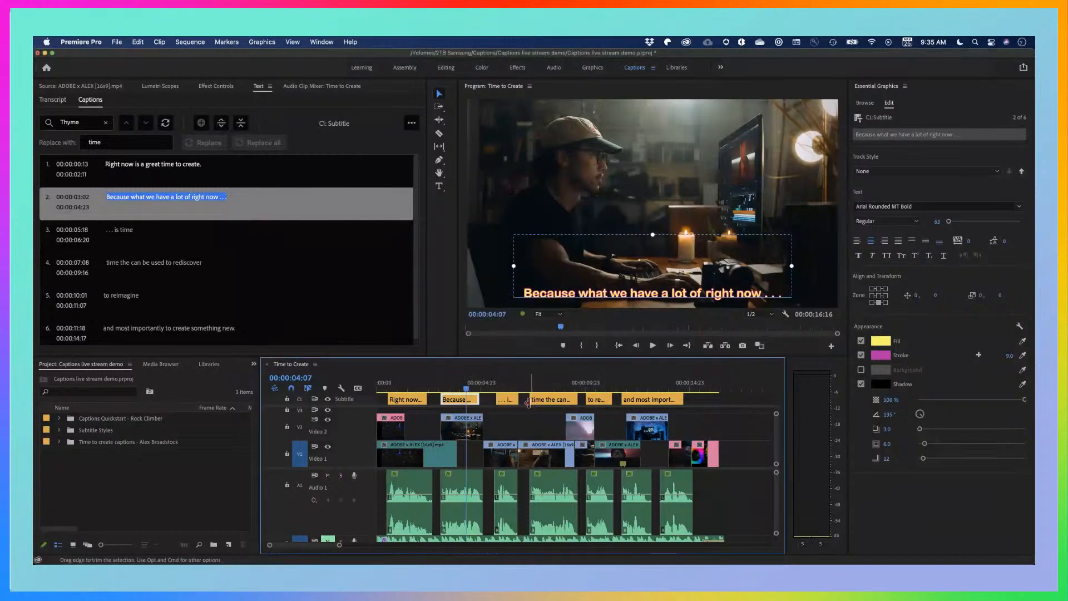
{"action": "right_click", "coordinate": [367, 403]}
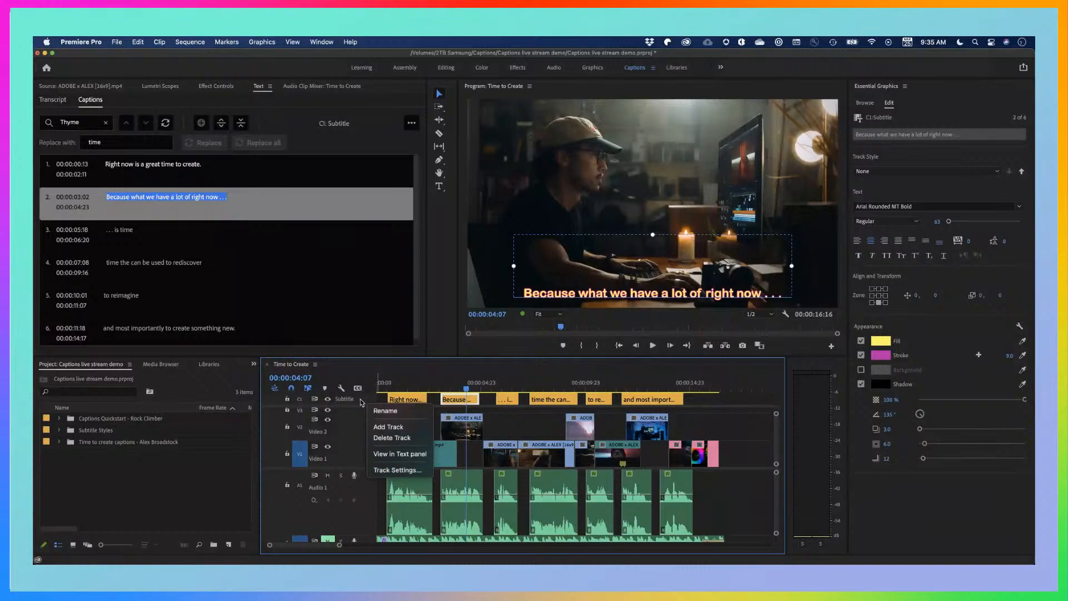
{"action": "left_click", "coordinate": [361, 401]}
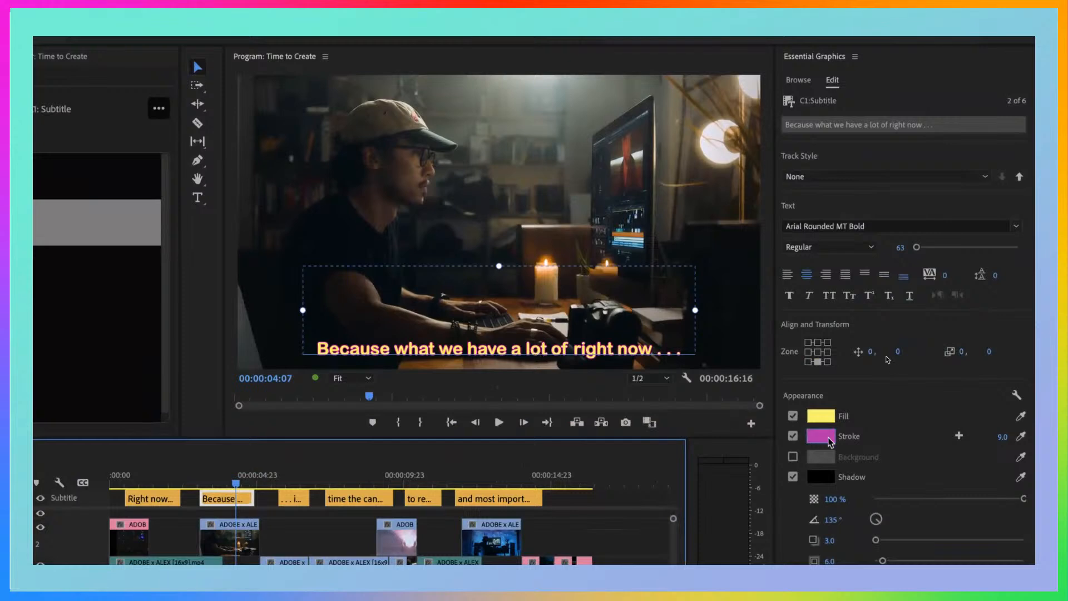
Enable a background on the second caption and colour it black (R 0, G 0, B 0)
{"action": "left_click", "coordinate": [907, 433]}
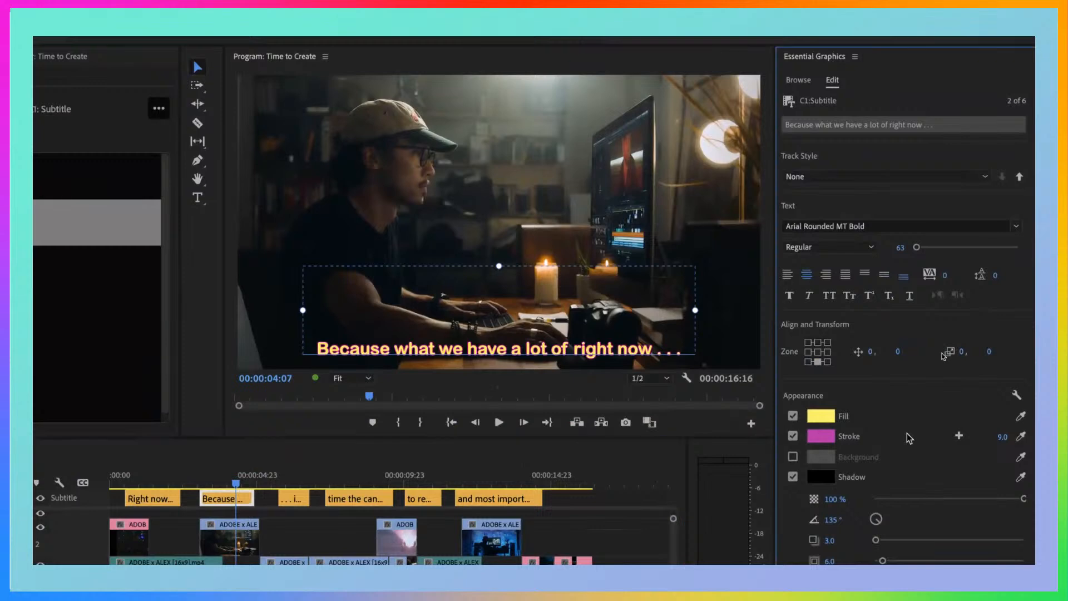
{"action": "left_click", "coordinate": [792, 457]}
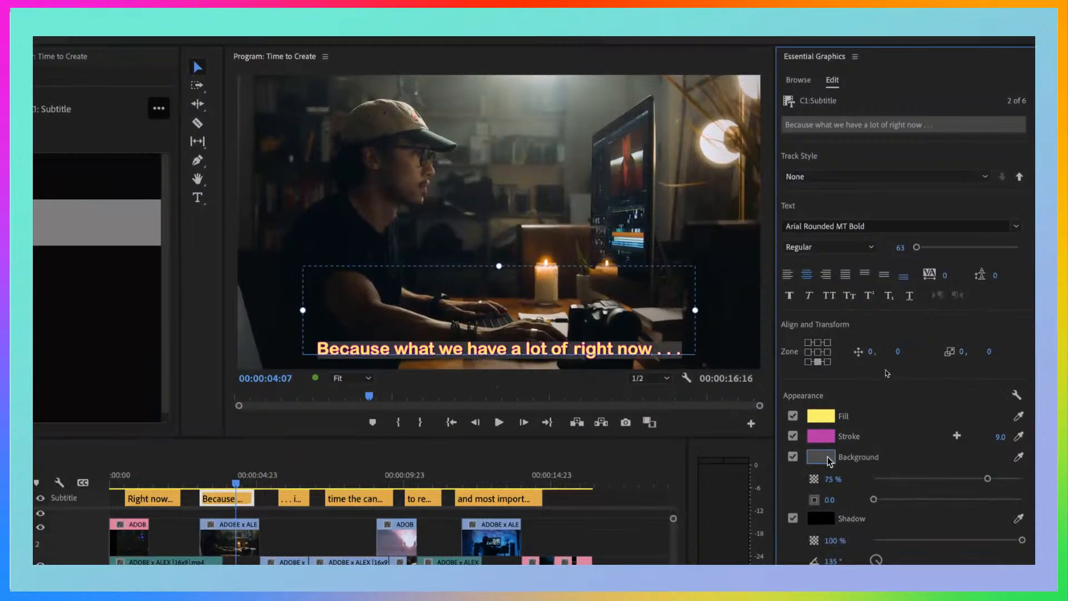
{"action": "left_click", "coordinate": [812, 457]}
{"action": "left_click_drag", "start_coordinate": [262, 439], "coordinate": [161, 369]}
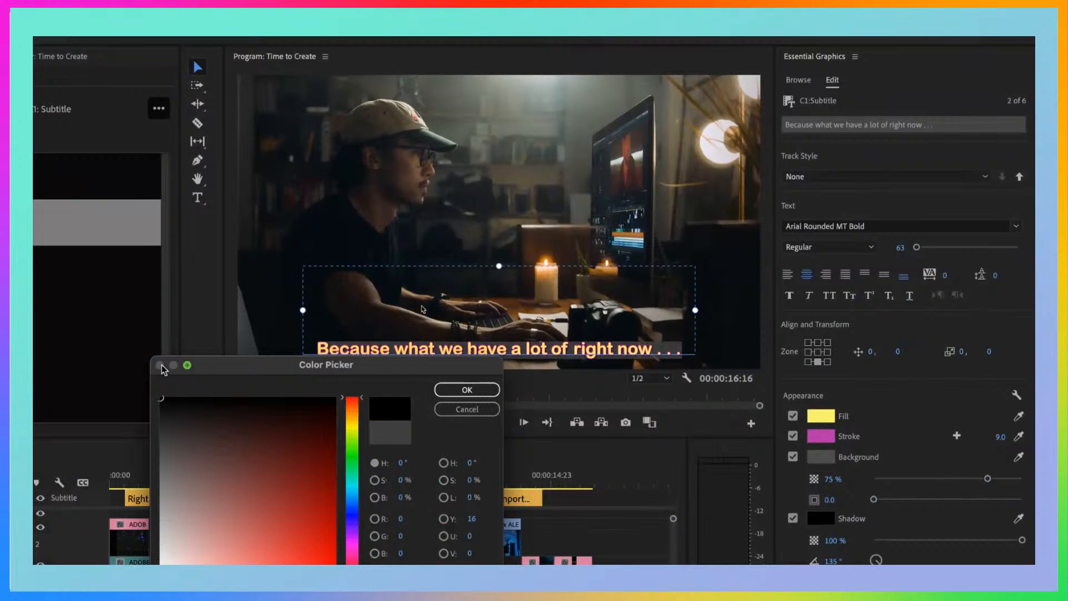
{"action": "left_click", "coordinate": [467, 389]}
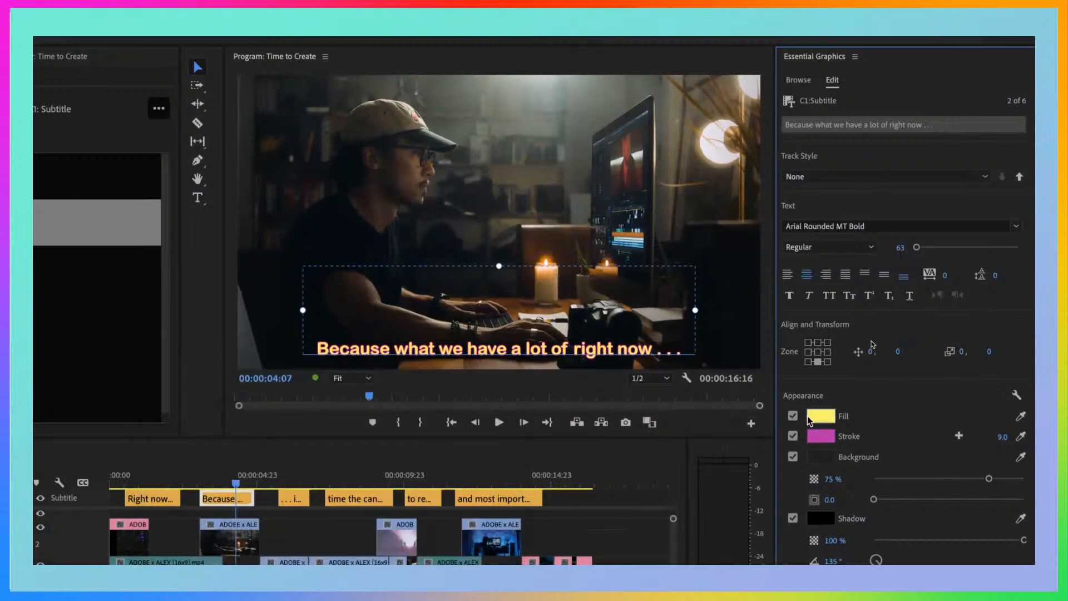
Recolour the second caption's background to white (FFFFFF)
{"action": "left_click", "coordinate": [831, 461]}
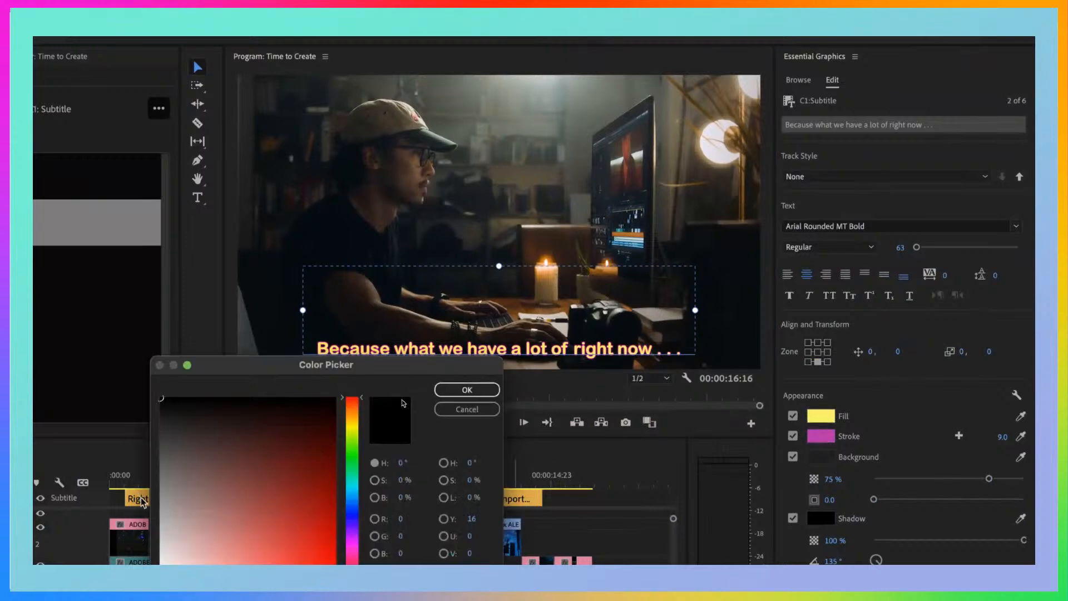
{"action": "left_click_drag", "start_coordinate": [170, 506], "coordinate": [161, 550]}
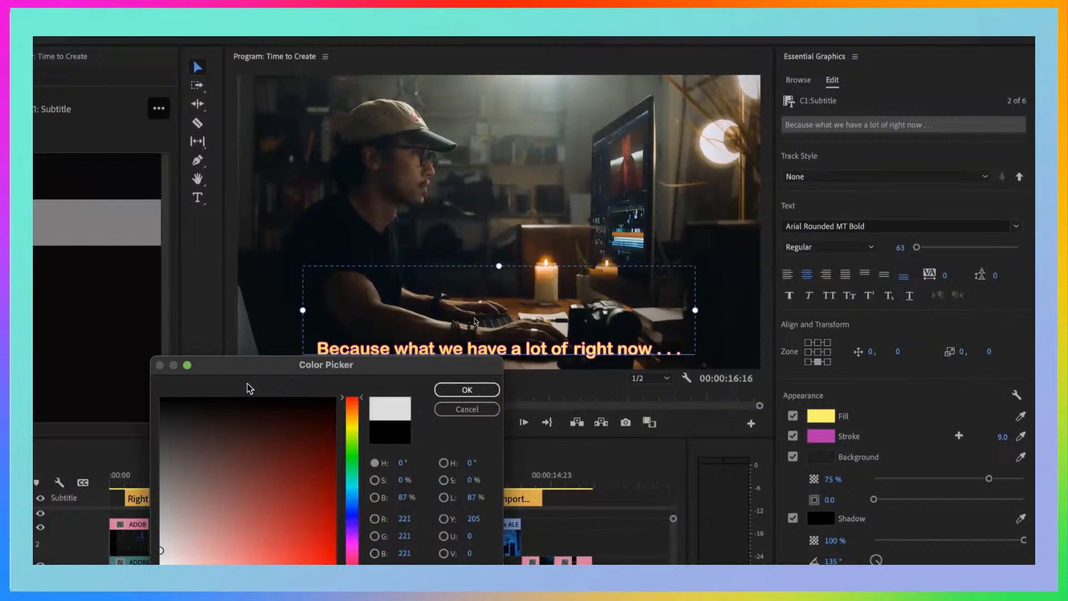
{"action": "mouse_move", "coordinate": [246, 367]}
{"action": "left_mouse_down"}
{"action": "mouse_move", "coordinate": [166, 305]}
{"action": "mouse_move", "coordinate": [160, 257]}
{"action": "left_mouse_up"}
{"action": "mouse_move", "coordinate": [74, 440]}
{"action": "left_mouse_down"}
{"action": "mouse_move", "coordinate": [79, 465]}
{"action": "mouse_move", "coordinate": [62, 470]}
{"action": "left_mouse_up"}
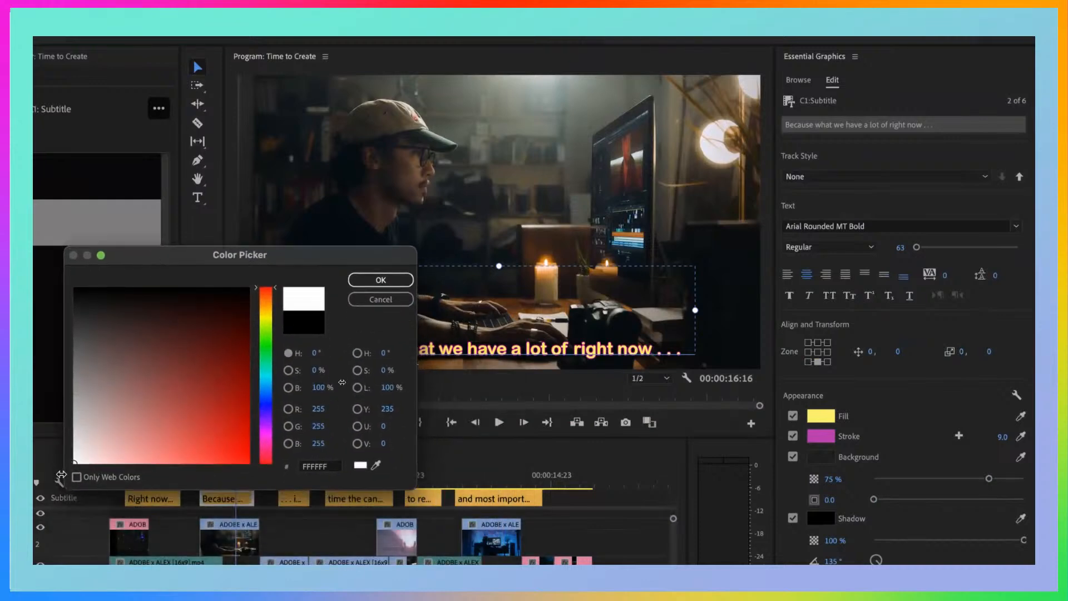
{"action": "left_click", "coordinate": [381, 281]}
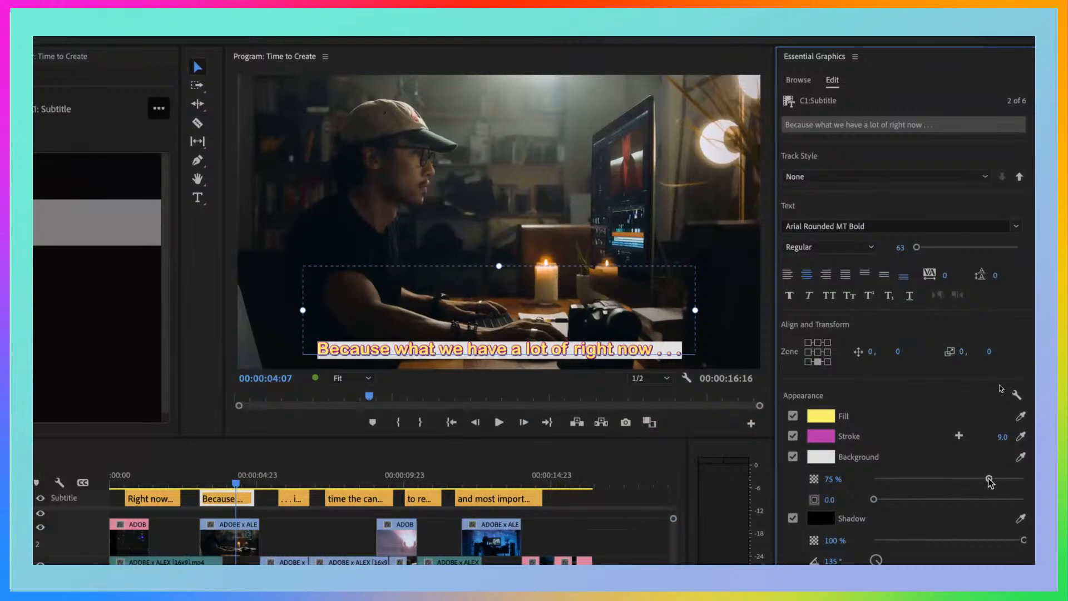
Set the background's opacity to 84% and its size to 30.7, and confirm black as the shadow colour
{"action": "left_click_drag", "start_coordinate": [988, 479], "coordinate": [1002, 481]}
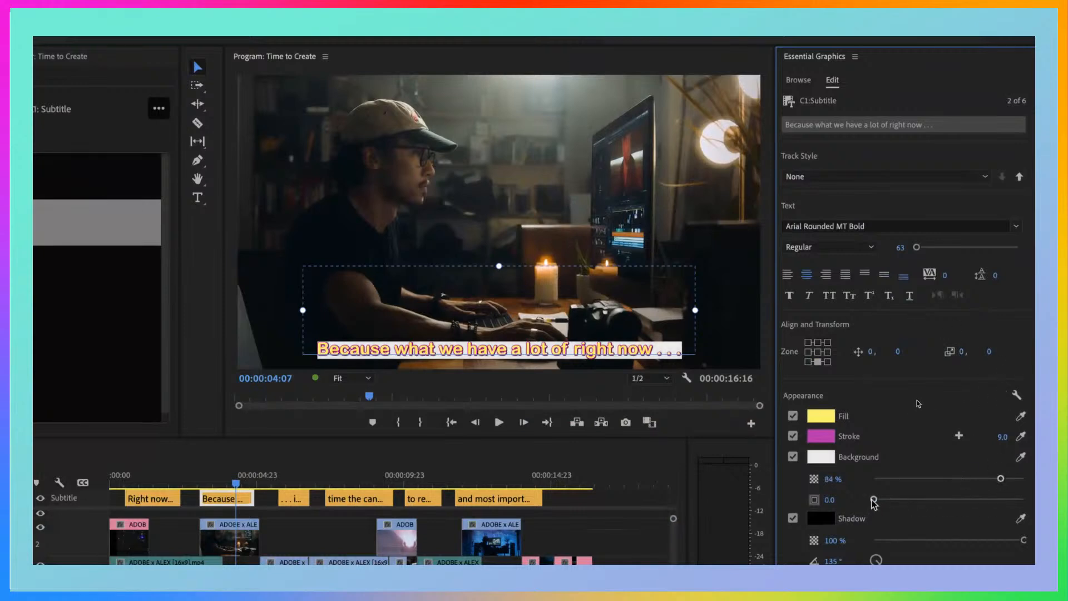
{"action": "left_click_drag", "start_coordinate": [874, 500], "coordinate": [921, 499]}
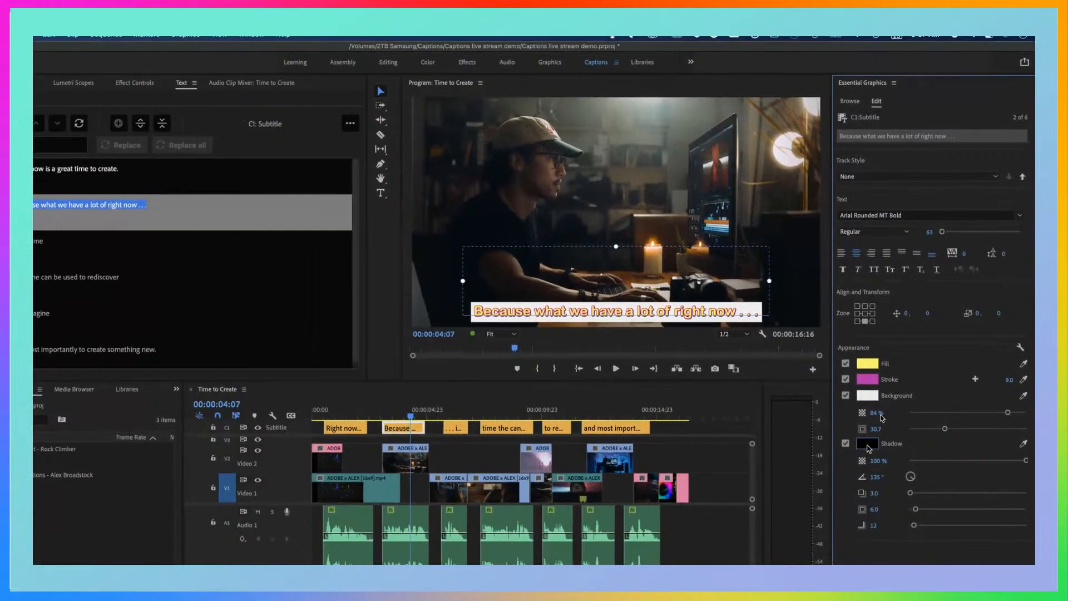
{"action": "left_click", "coordinate": [867, 443]}
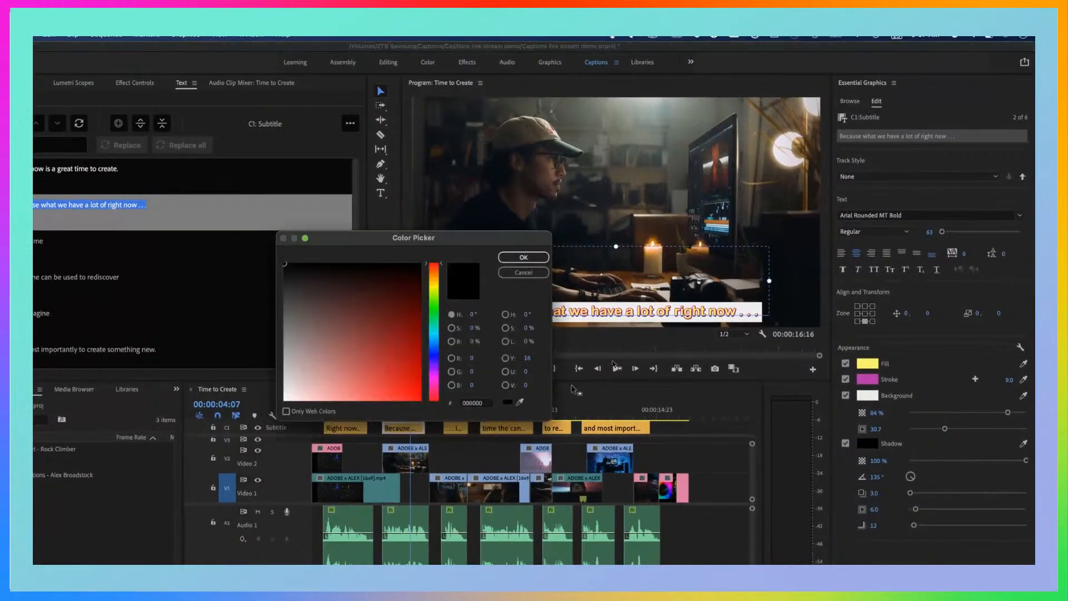
{"action": "left_click", "coordinate": [524, 257]}
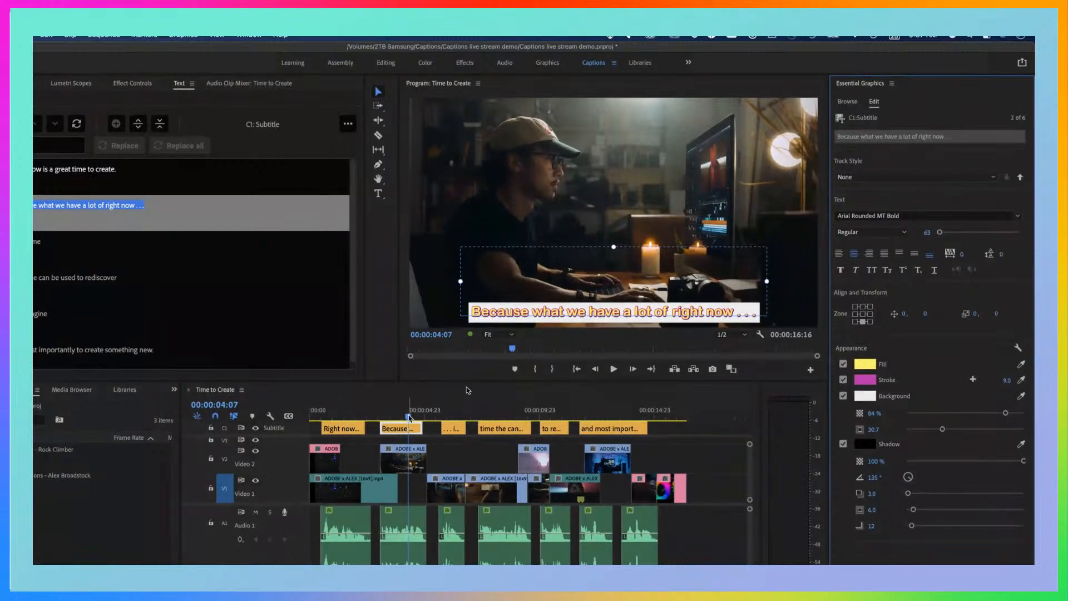
Play the sequence past the second caption and return the playhead to 00:00:03:18 to check the styled caption
{"action": "left_click", "coordinate": [468, 390]}
{"action": "key", "text": "space"}
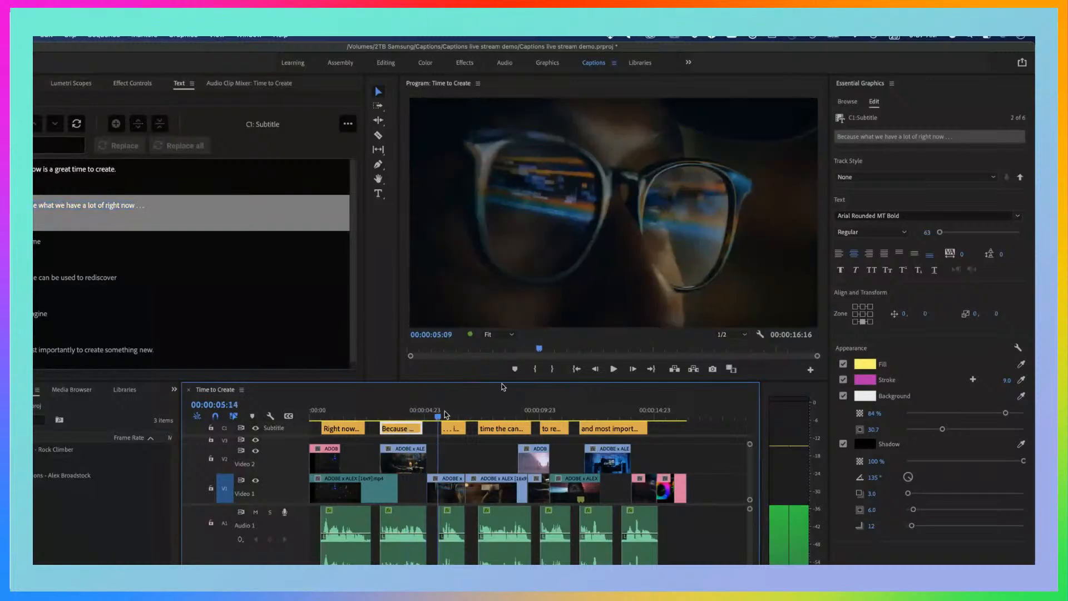
{"action": "left_click_drag", "start_coordinate": [442, 416], "coordinate": [404, 416]}
{"action": "left_click_drag", "start_coordinate": [389, 416], "coordinate": [396, 418]}
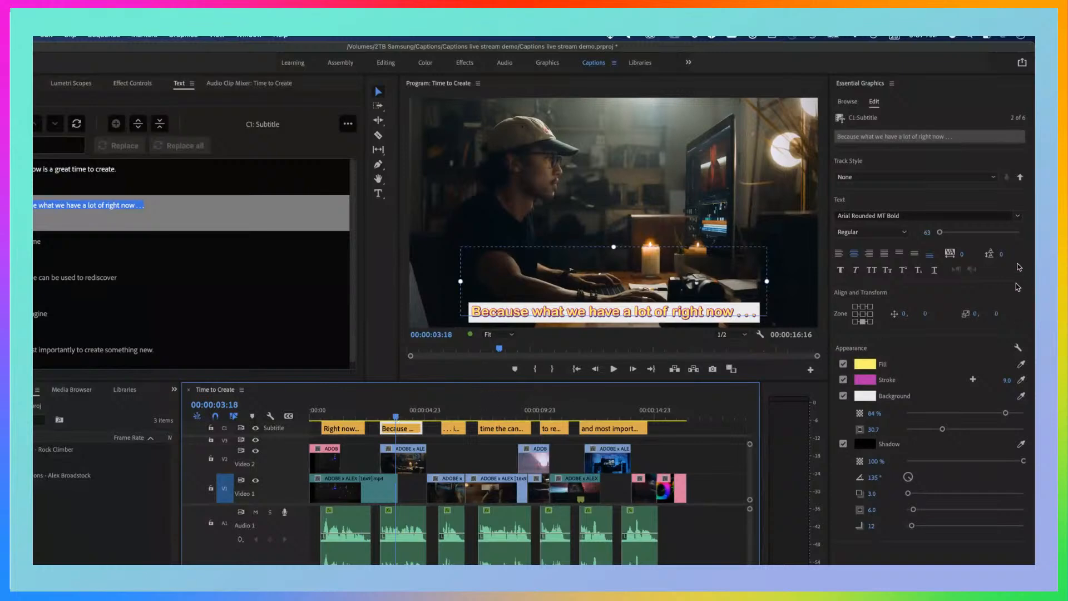
Create a track style from the second caption's look, naming it with a first name followed by "likes subtitles"
{"action": "left_click", "coordinate": [995, 177]}
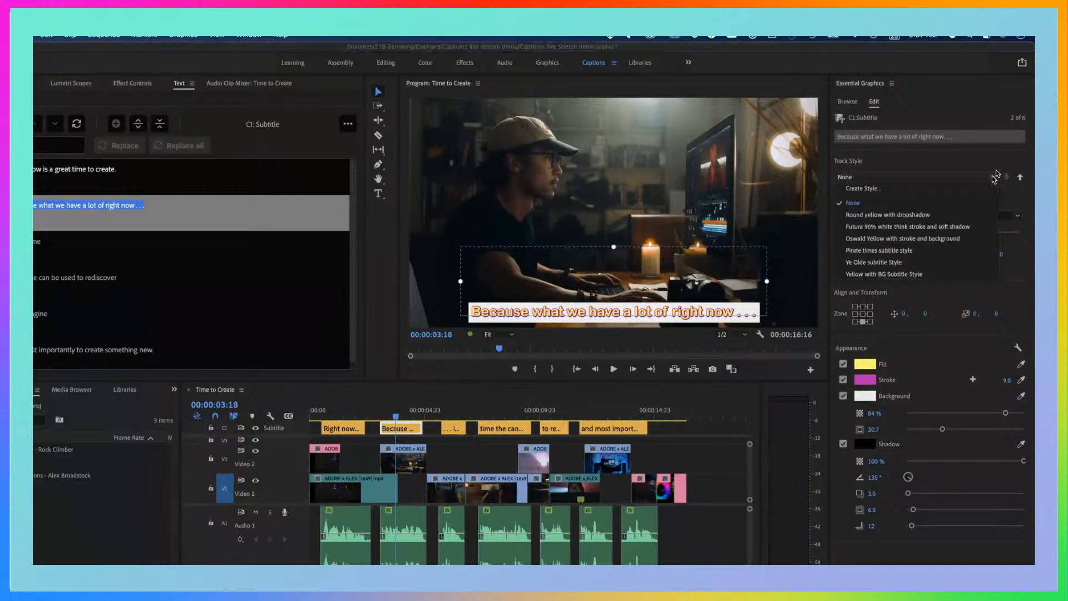
{"action": "left_click", "coordinate": [995, 177]}
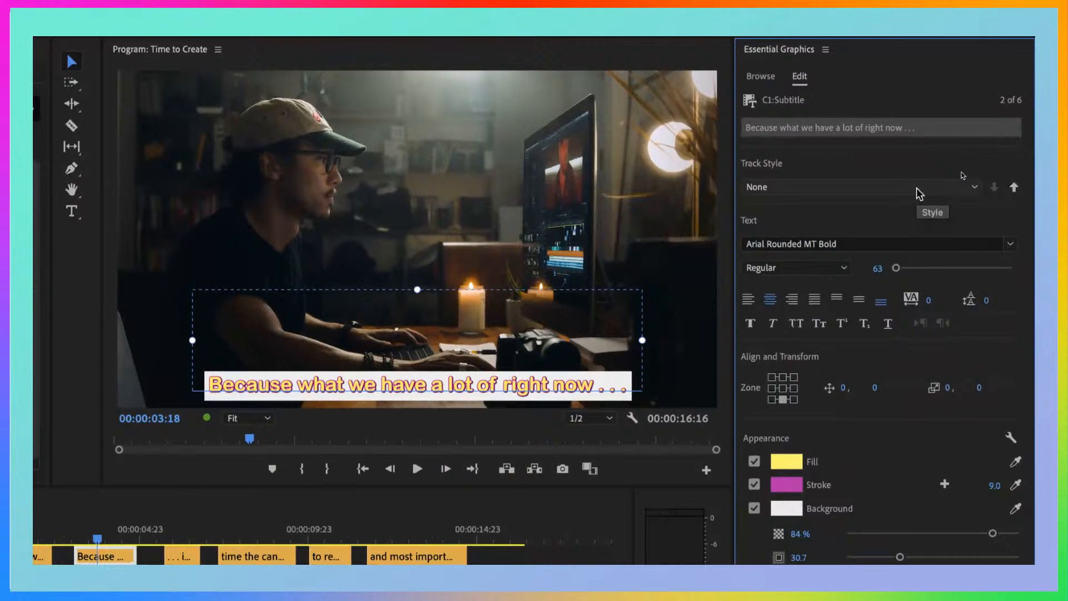
{"action": "left_click", "coordinate": [917, 188]}
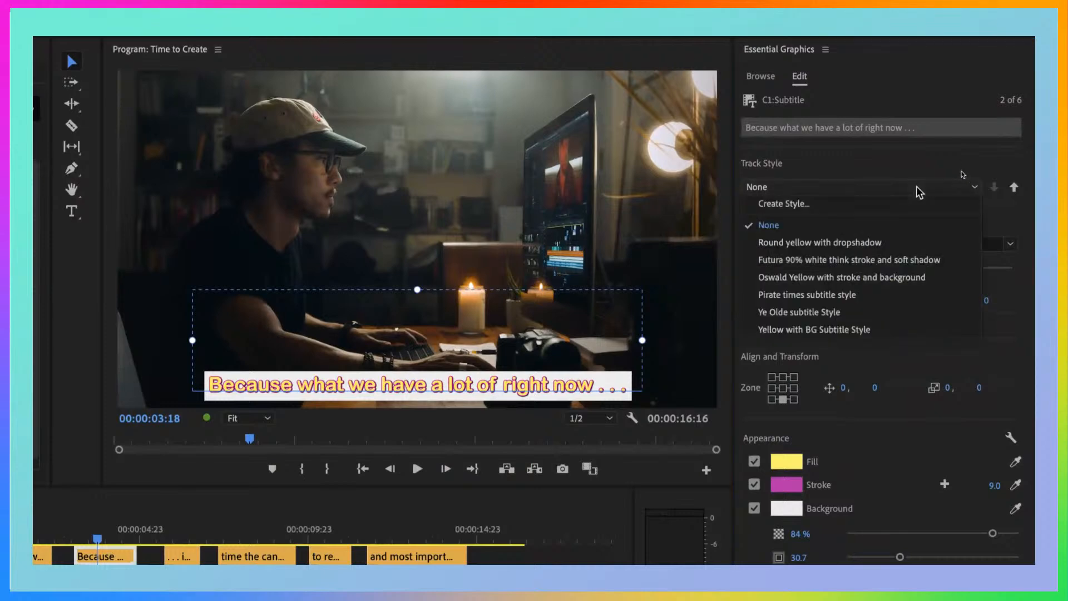
{"action": "left_click", "coordinate": [806, 205]}
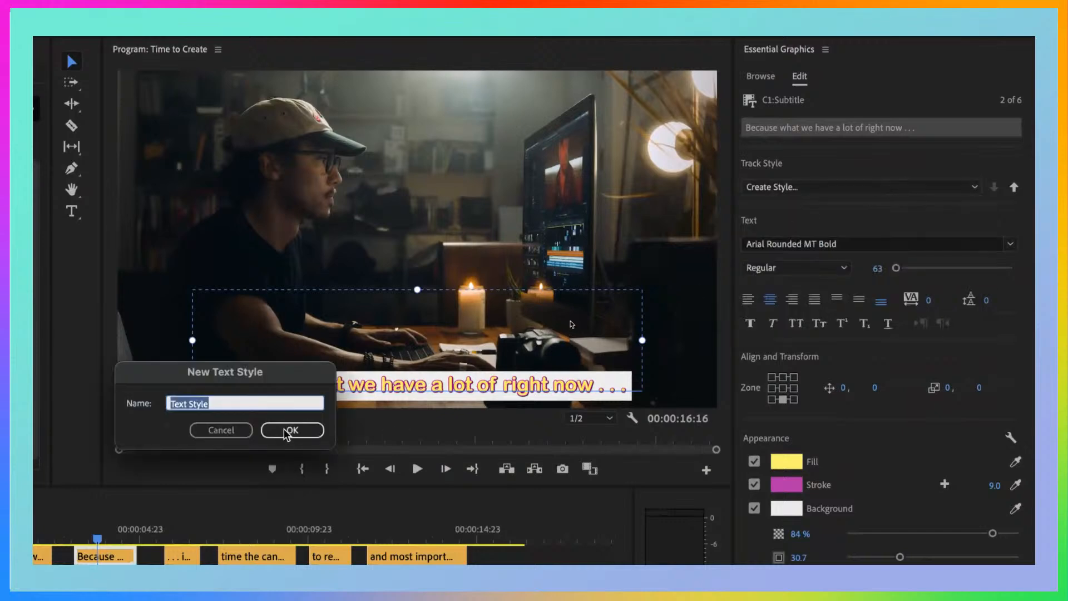
{"action": "type", "text": "Caroline li"}
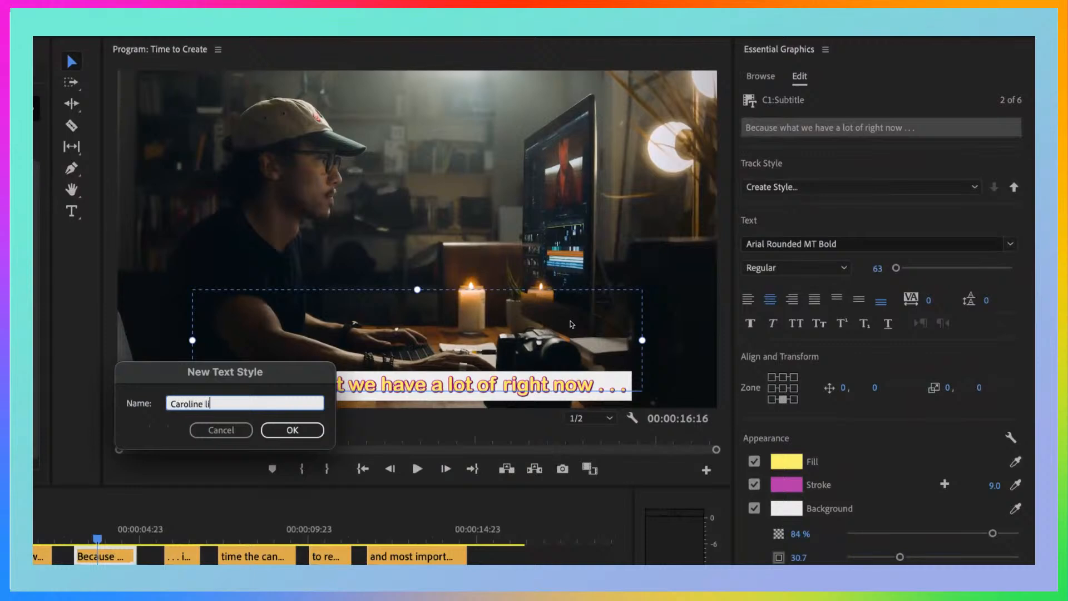
{"action": "type", "text": "kes subtitles"}
{"action": "left_click", "coordinate": [305, 431]}
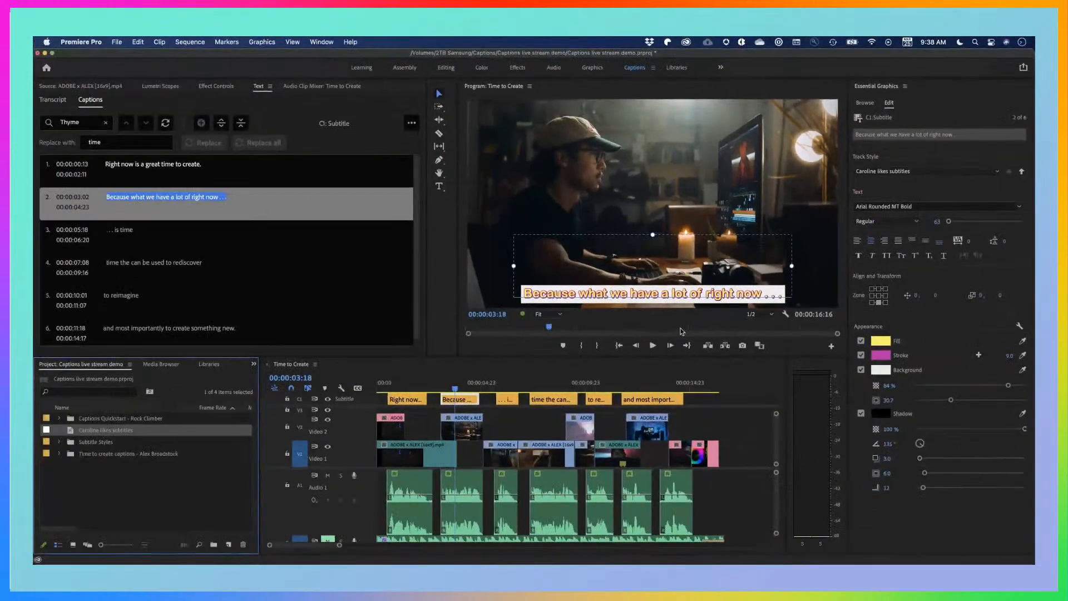
Select the sixth caption, "and most importantly to create something new.", at 00:00:13:08 and disable its background
{"action": "left_click_drag", "start_coordinate": [460, 387], "coordinate": [656, 391]}
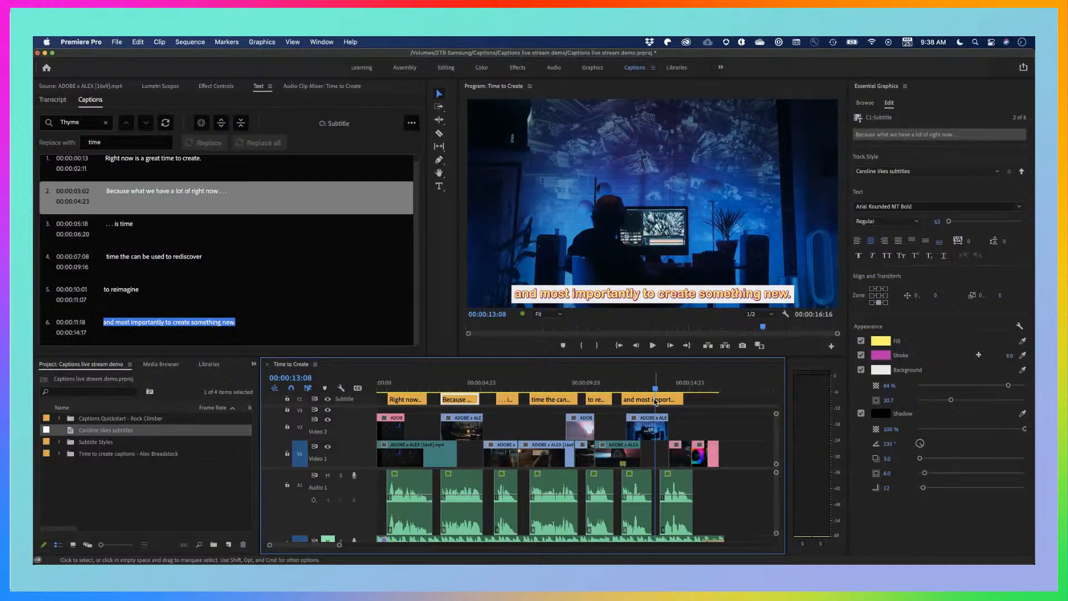
{"action": "left_click", "coordinate": [655, 401]}
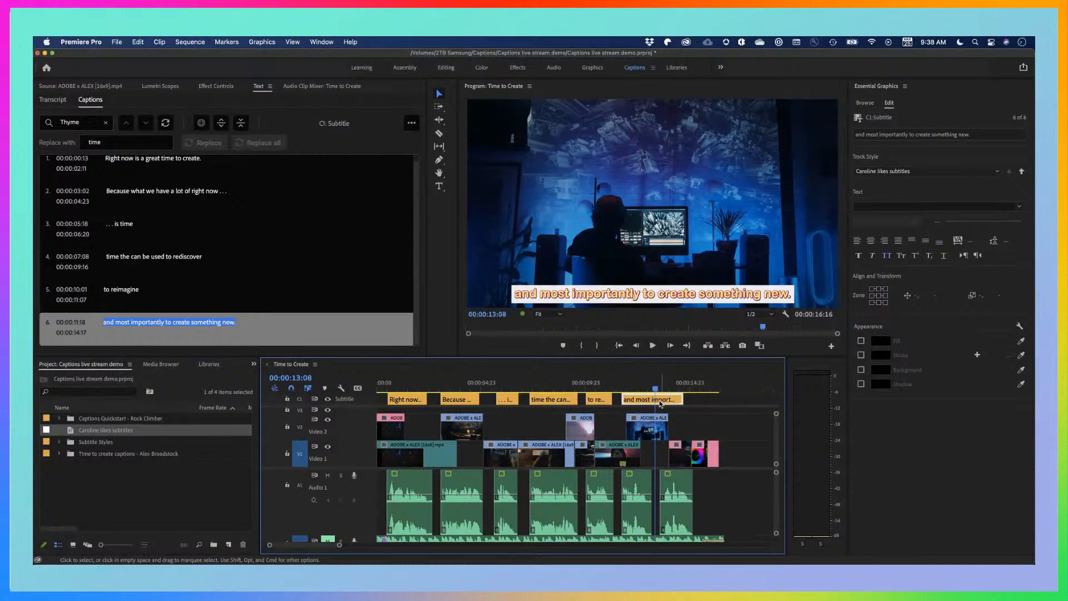
{"action": "left_click", "coordinate": [654, 400]}
{"action": "left_click", "coordinate": [654, 401]}
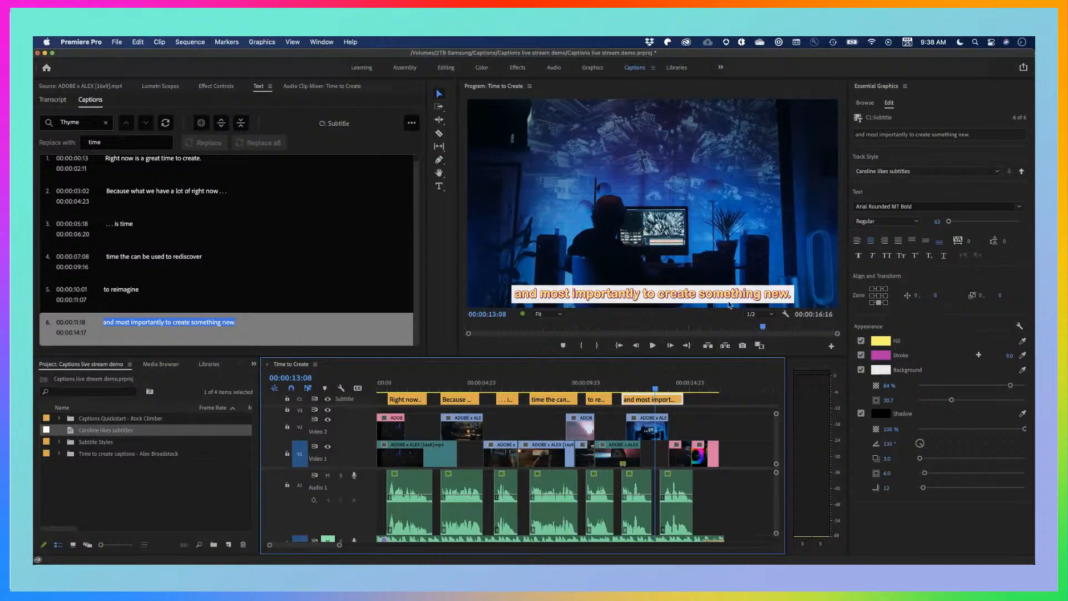
{"action": "left_click", "coordinate": [861, 370]}
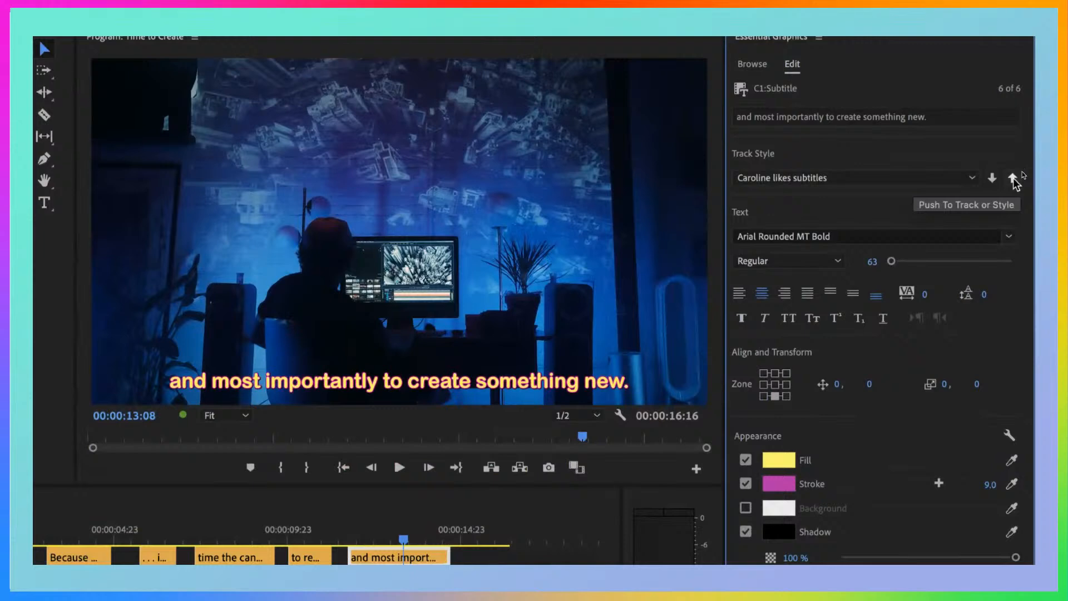
Push the sixth caption's style attributes to the style in the project
{"action": "left_click", "coordinate": [1012, 178]}
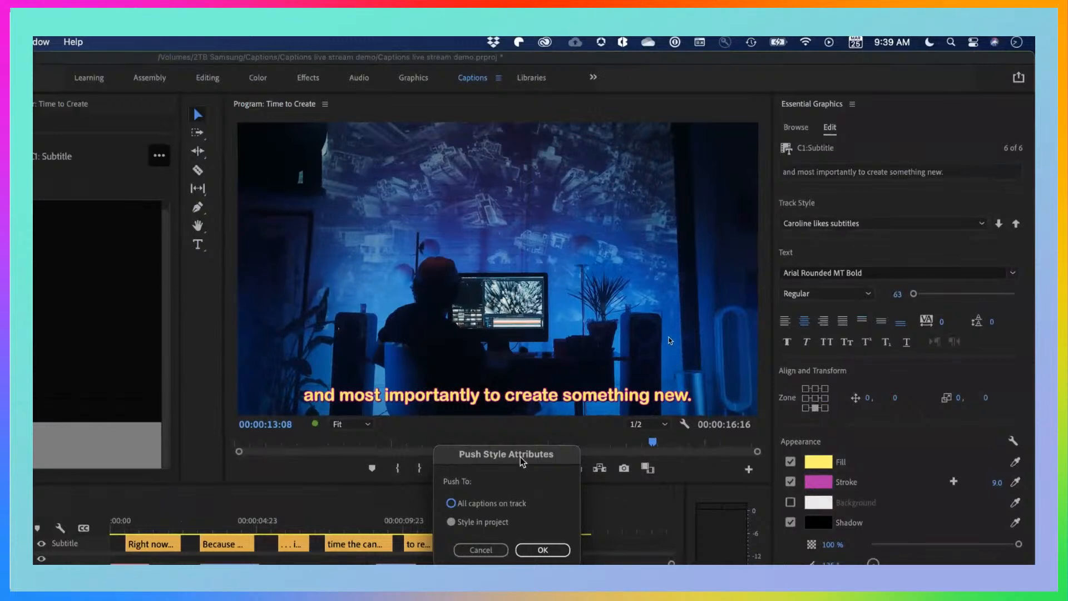
{"action": "left_click_drag", "start_coordinate": [491, 451], "coordinate": [538, 227]}
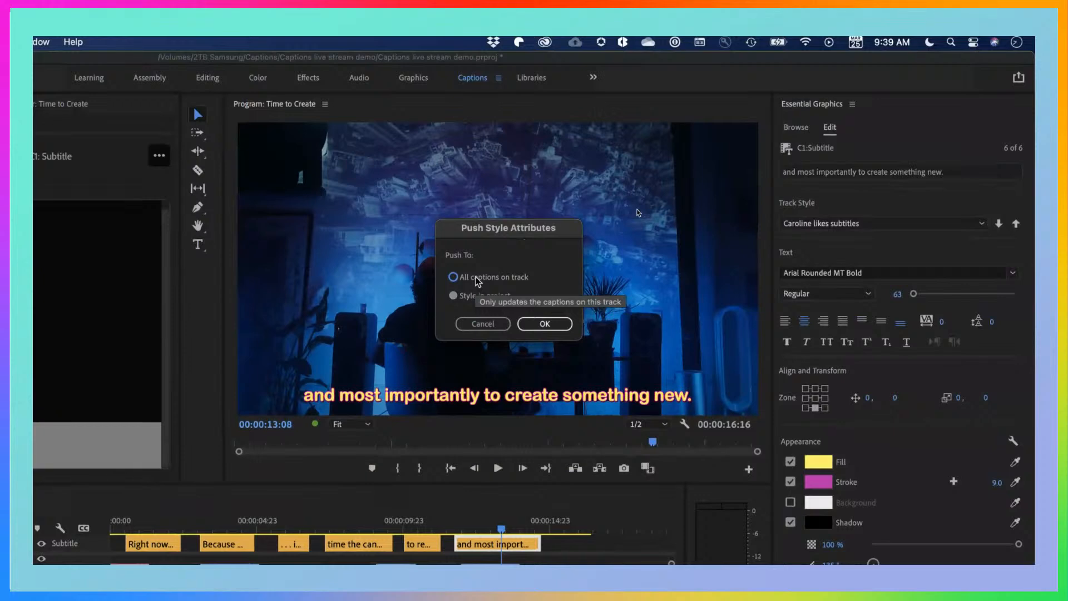
{"action": "left_click", "coordinate": [476, 278]}
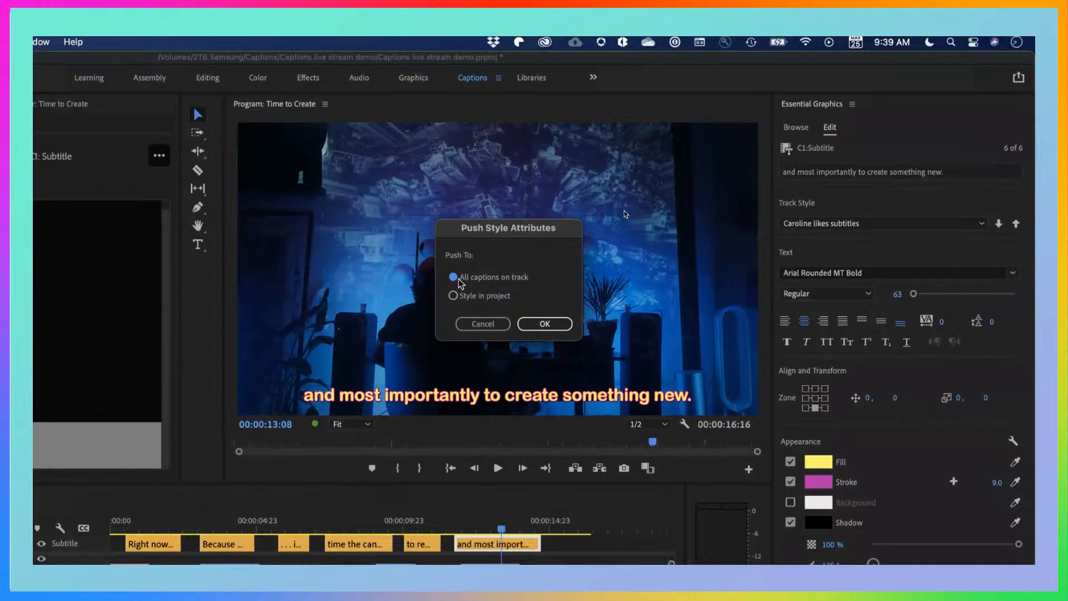
{"action": "left_click", "coordinate": [453, 295]}
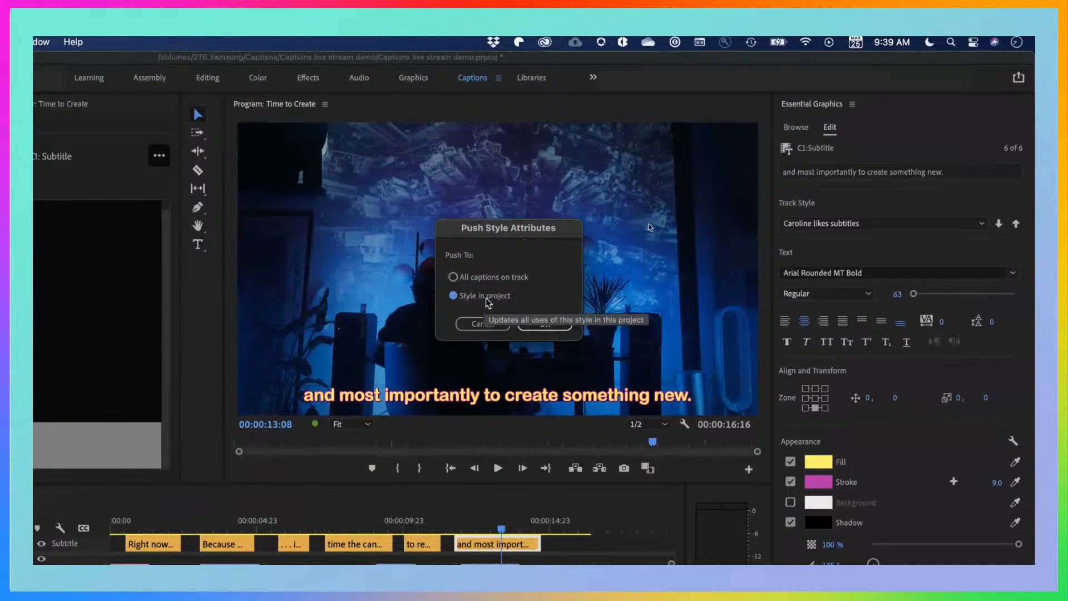
{"action": "left_click", "coordinate": [542, 324]}
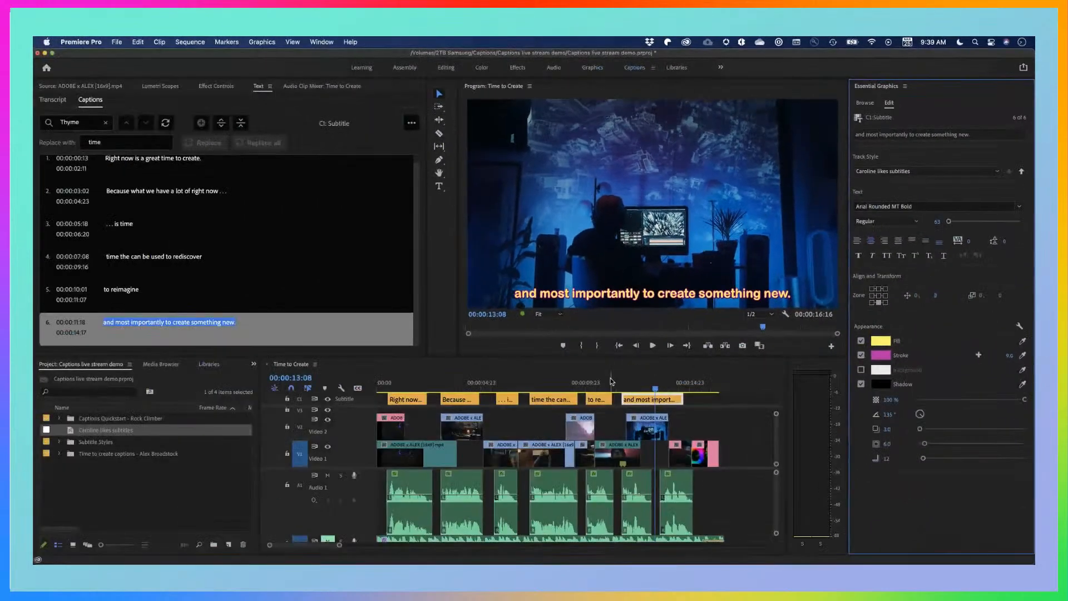
Step back through the earlier captions to 00:00:01:18 to check their updated styling
{"action": "left_click", "coordinate": [536, 439]}
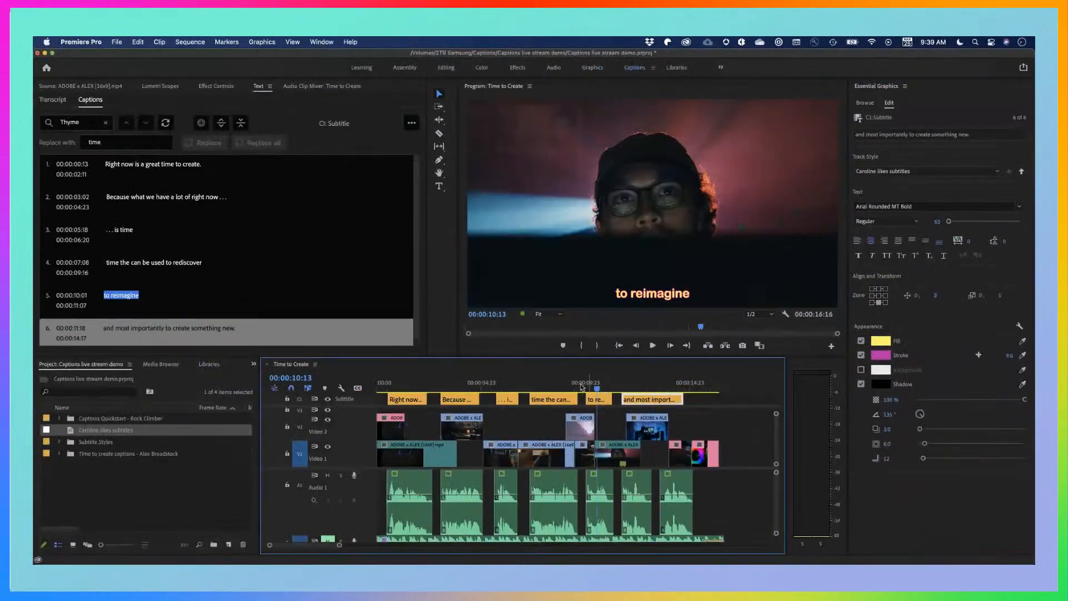
{"action": "left_click", "coordinate": [547, 384]}
{"action": "left_click", "coordinate": [509, 384]}
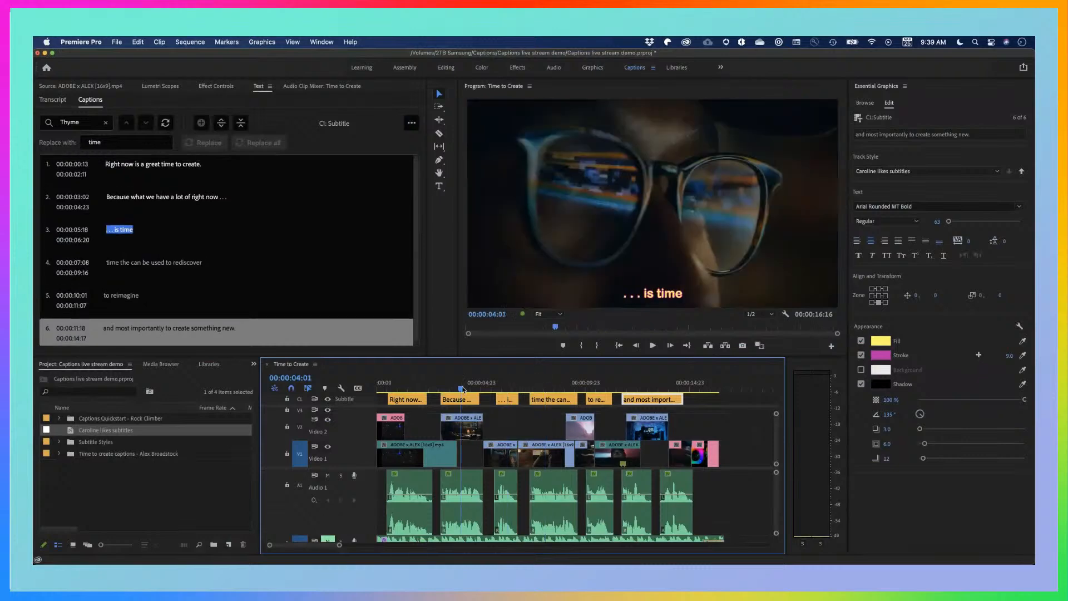
{"action": "left_click", "coordinate": [461, 388]}
{"action": "left_click", "coordinate": [414, 388]}
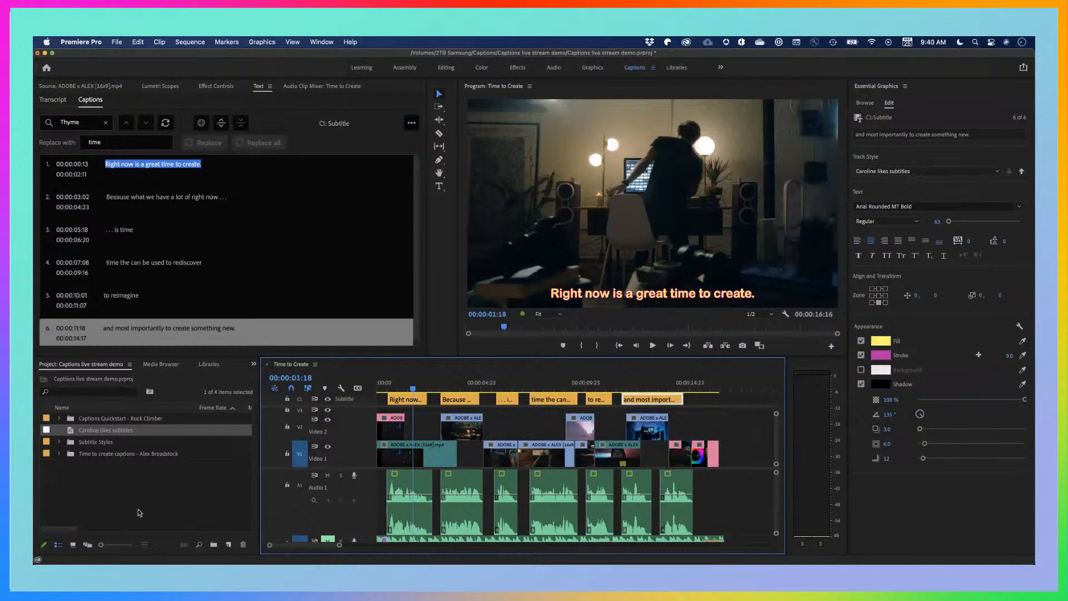
Select the newly created style in the project and expand the Subtitle Styles bin to examine its saved styles
{"action": "left_click", "coordinate": [134, 490]}
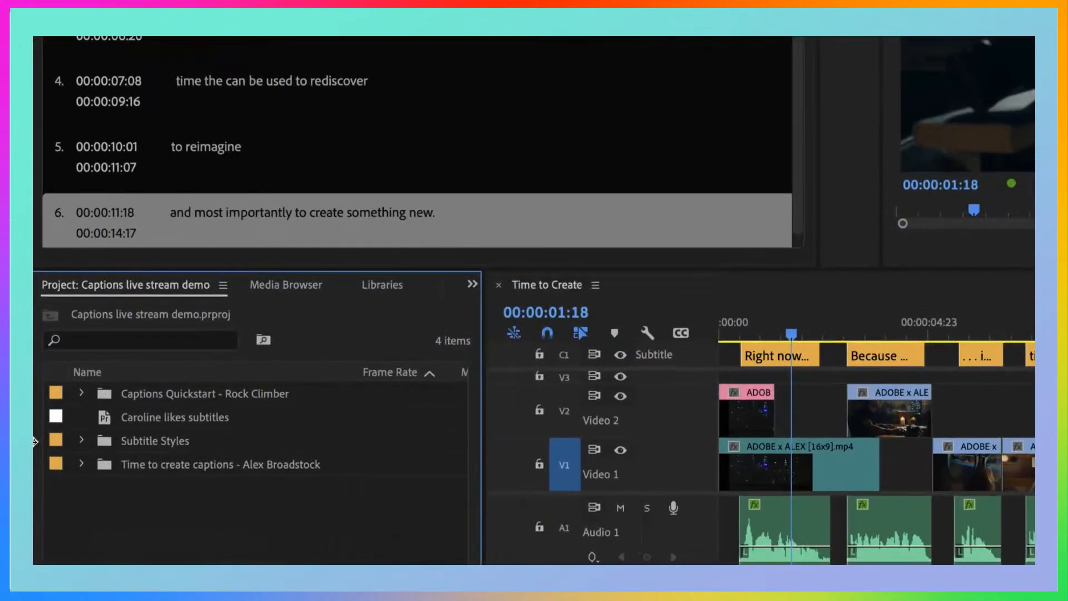
{"action": "left_click", "coordinate": [230, 415]}
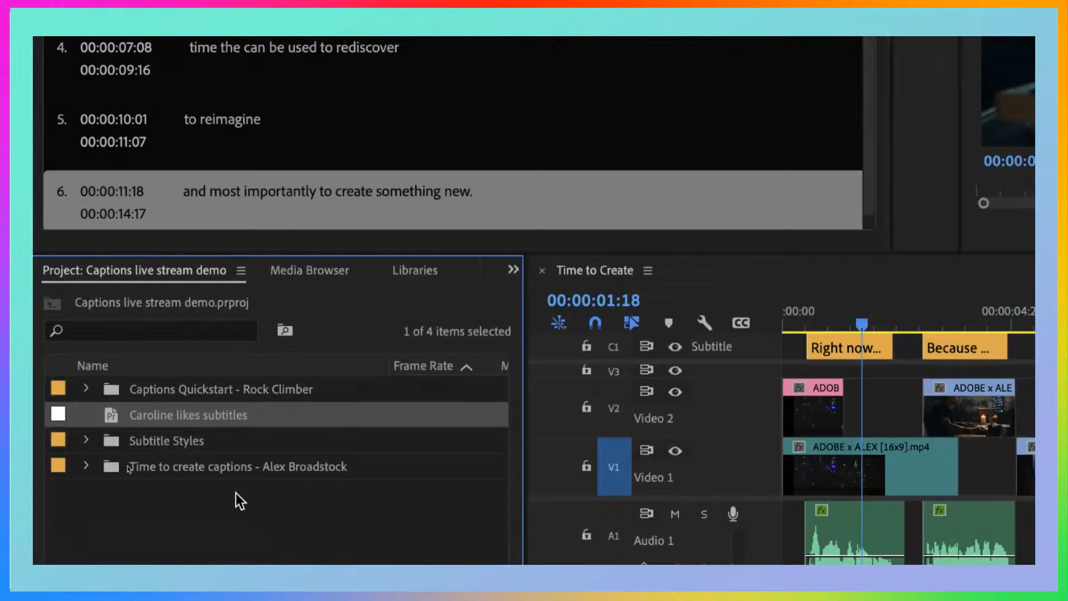
{"action": "left_click", "coordinate": [87, 439]}
{"action": "scroll", "coordinate": [425, 489], "scroll_direction": "down", "scroll_amount": 1}
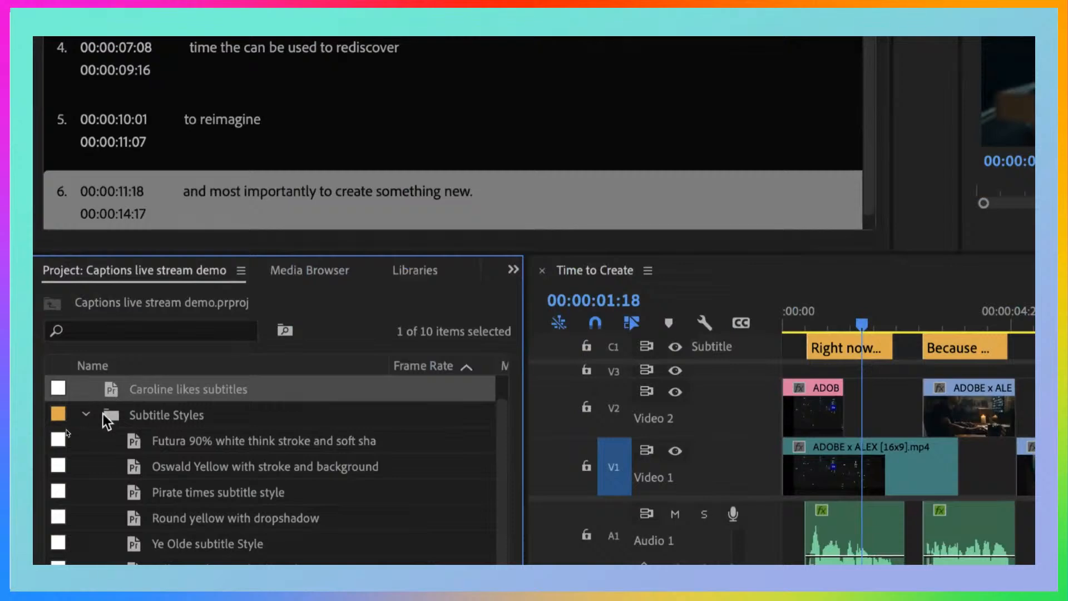
Rename the newly created style in the project, replacing "subtitles" with "captions" at the end of its name
{"action": "left_click", "coordinate": [248, 386]}
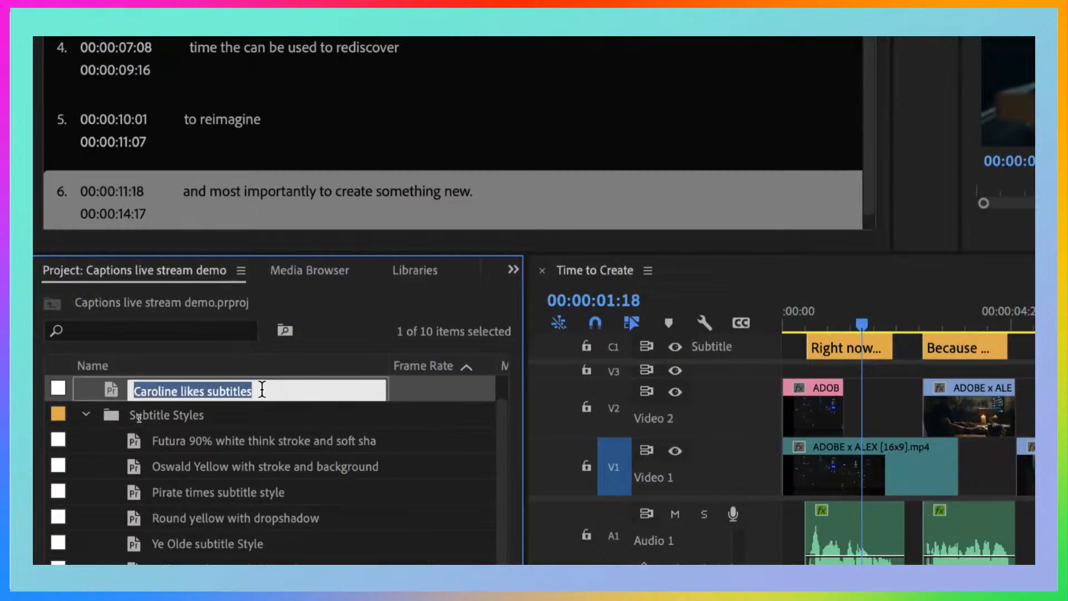
{"action": "left_click", "coordinate": [269, 391]}
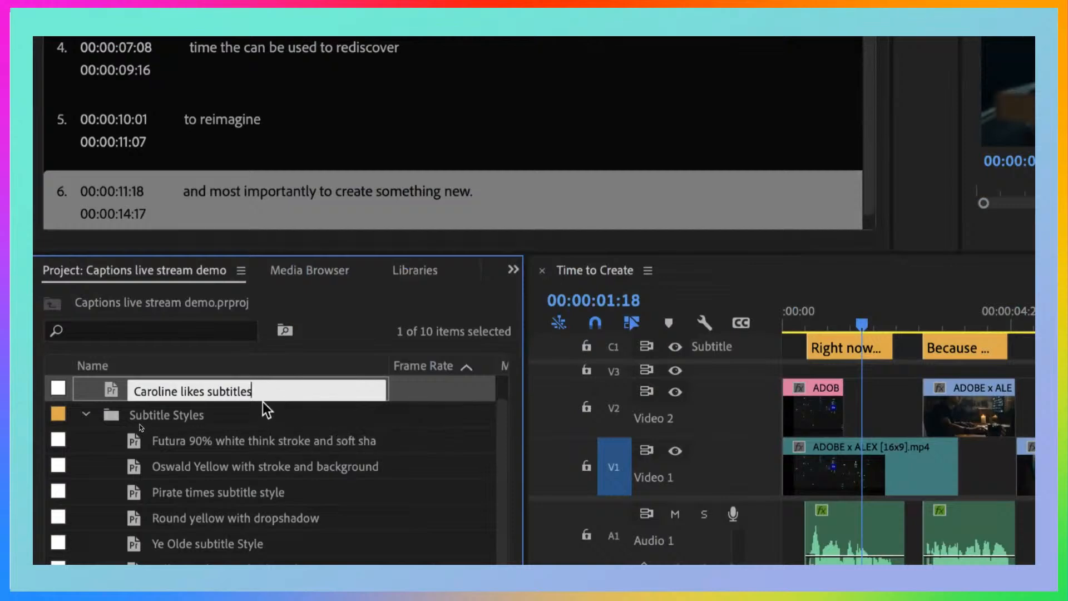
{"action": "key", "text": "BackSpace"}
{"action": "key", "text": "BackSpace"}
{"action": "key", "text": "BackSpace"}
{"action": "key", "text": "BackSpace"}
{"action": "key", "text": "BackSpace"}
{"action": "key", "text": "BackSpace"}
{"action": "key", "text": "BackSpace"}
{"action": "key", "text": "BackSpace"}
{"action": "key", "text": "BackSpace"}
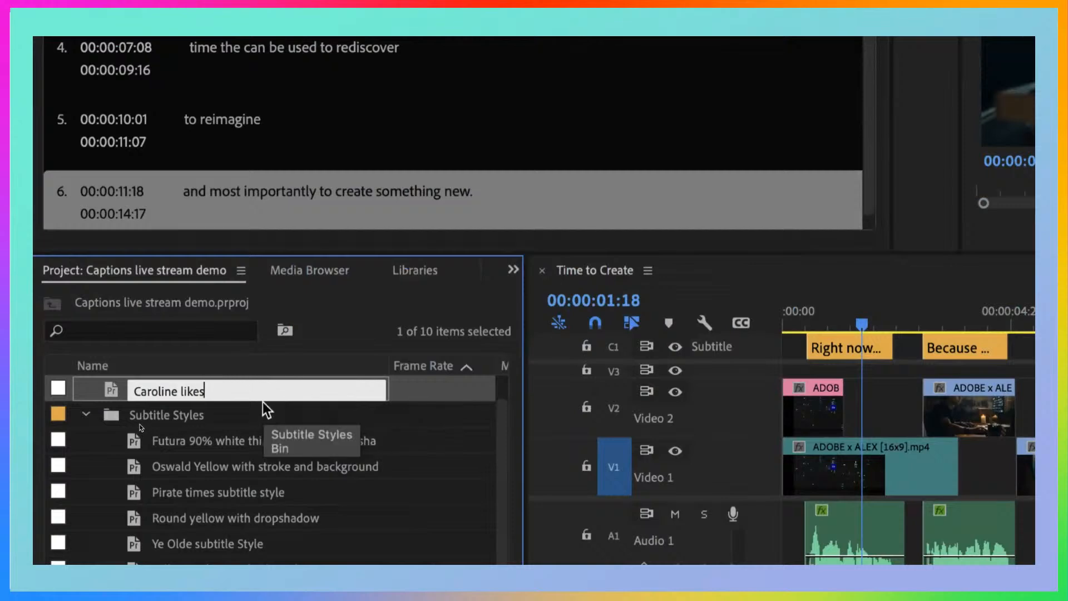
{"action": "type", "text": "captions"}
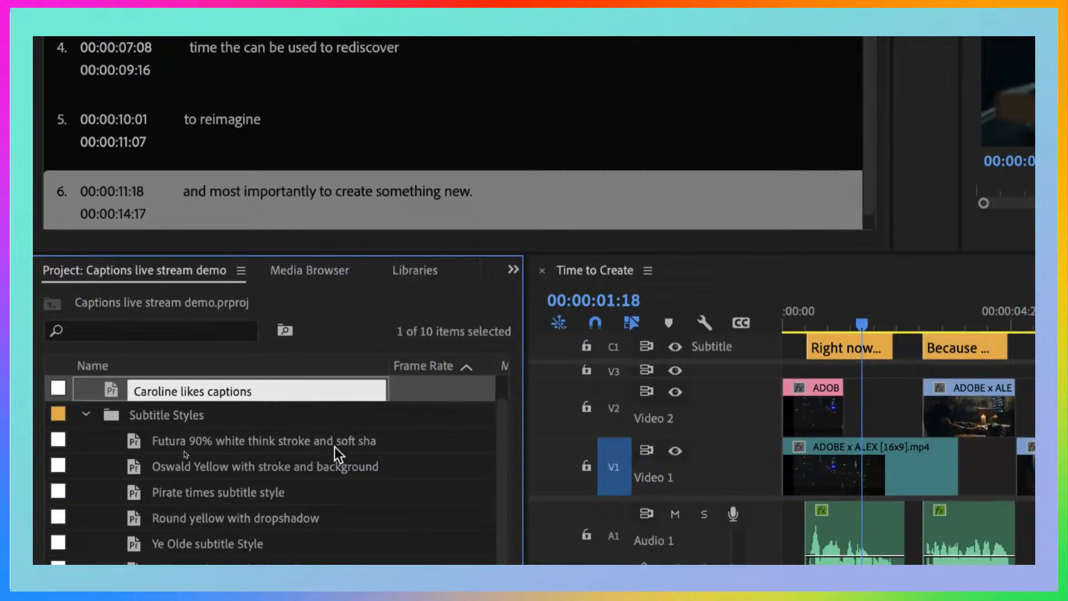
{"action": "left_click", "coordinate": [401, 467]}
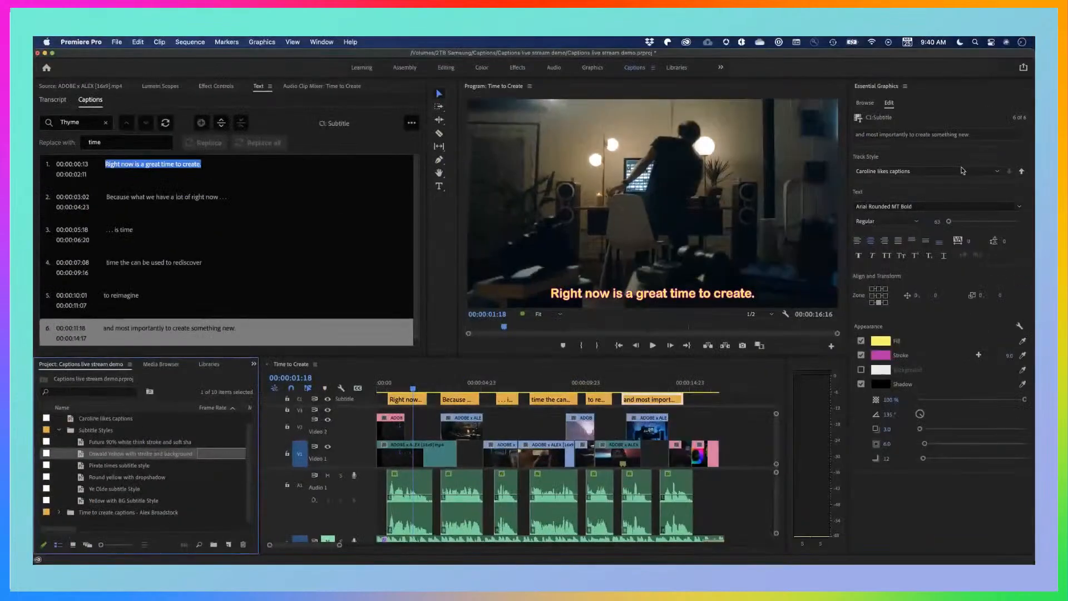
Check the available track styles for the renamed style and collapse the Subtitle Styles bin
{"action": "left_click", "coordinate": [958, 171]}
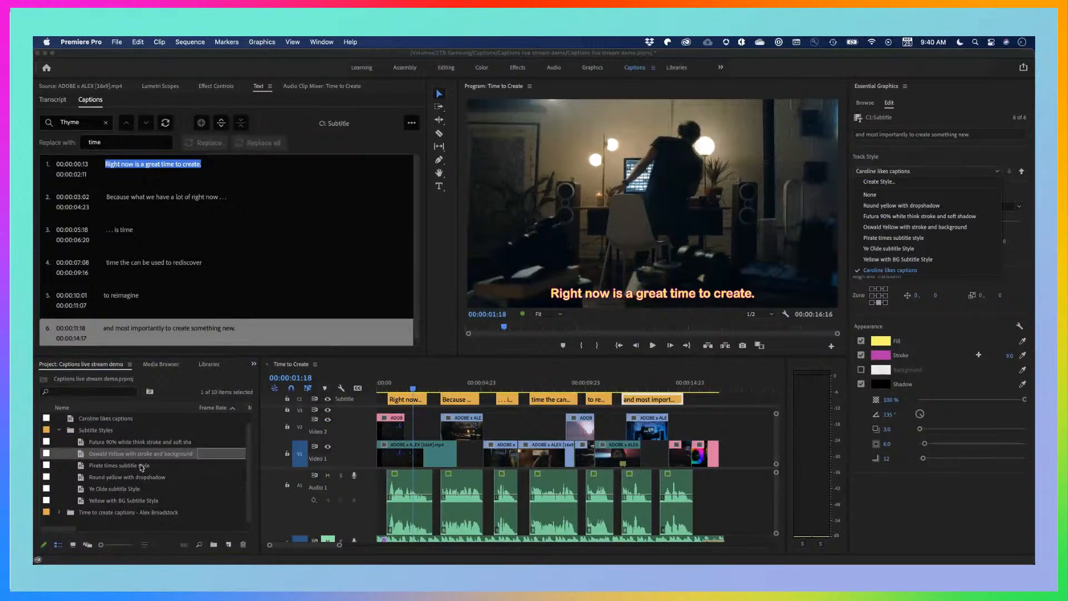
{"action": "left_click", "coordinate": [140, 465]}
{"action": "left_click", "coordinate": [61, 430]}
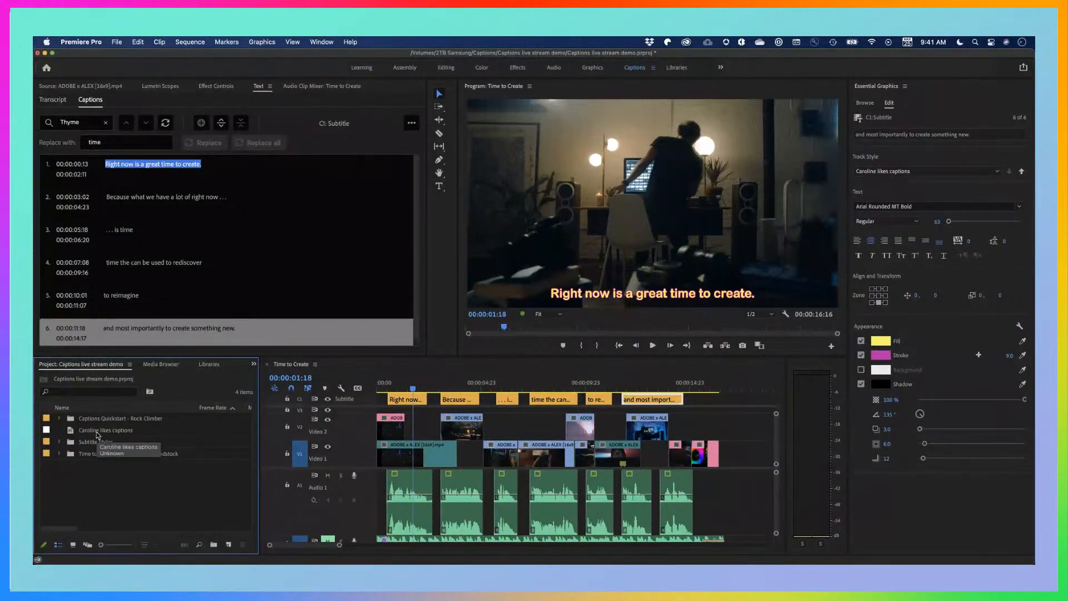
Delete the renamed style from the project and check the list of available track styles
{"action": "left_click", "coordinate": [97, 434]}
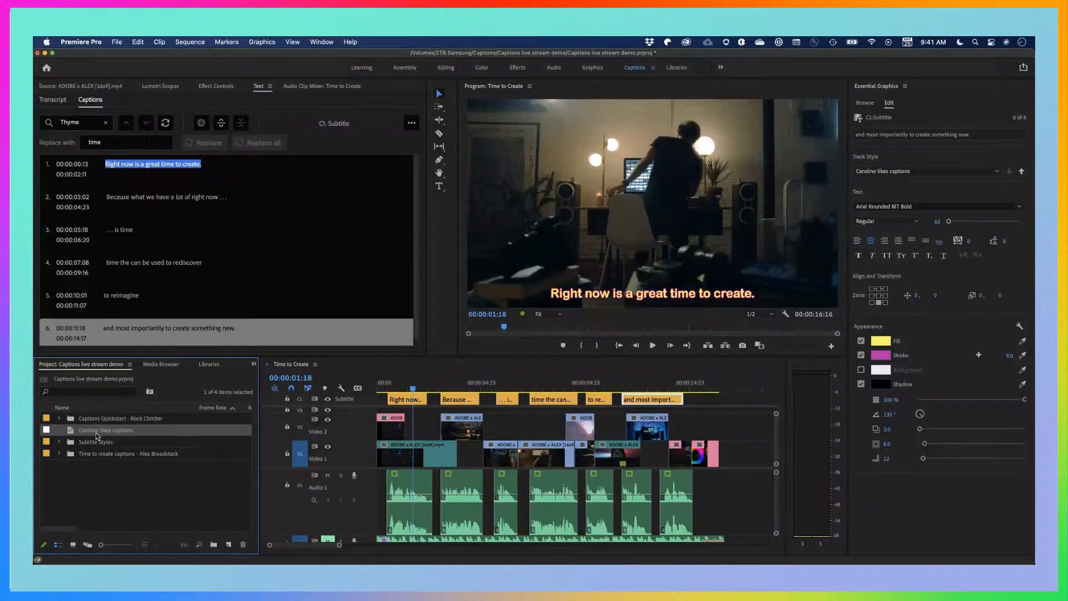
{"action": "key", "text": "Delete"}
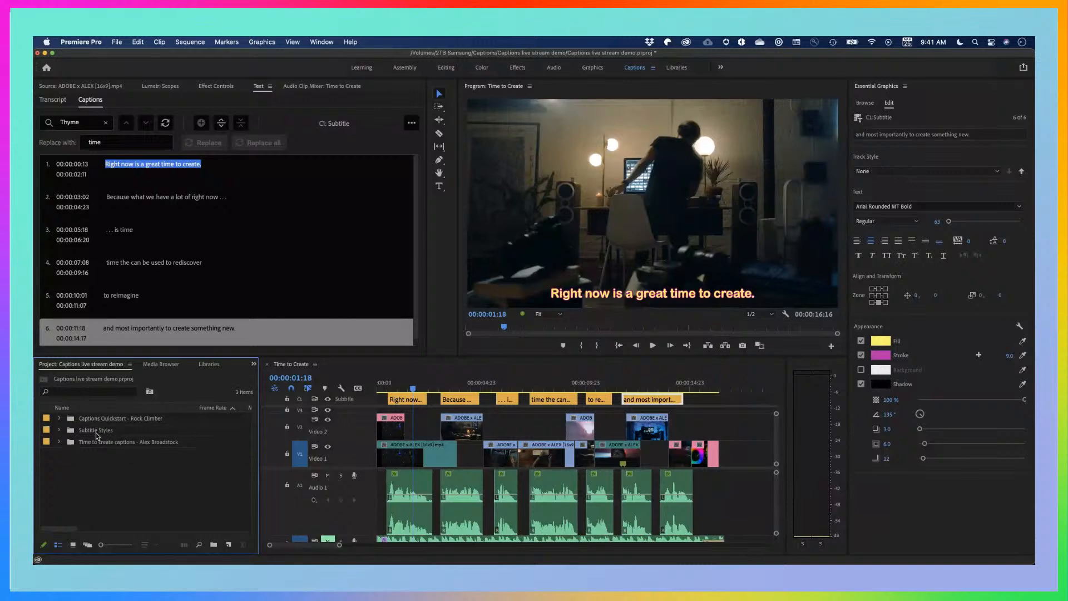
{"action": "left_click", "coordinate": [921, 173]}
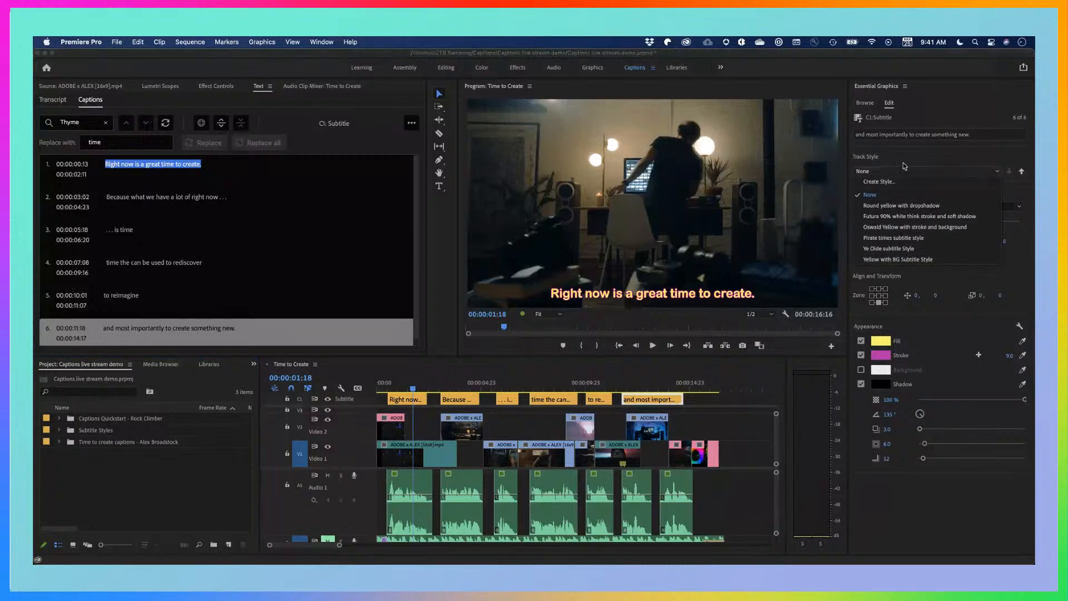
{"action": "left_click", "coordinate": [899, 153]}
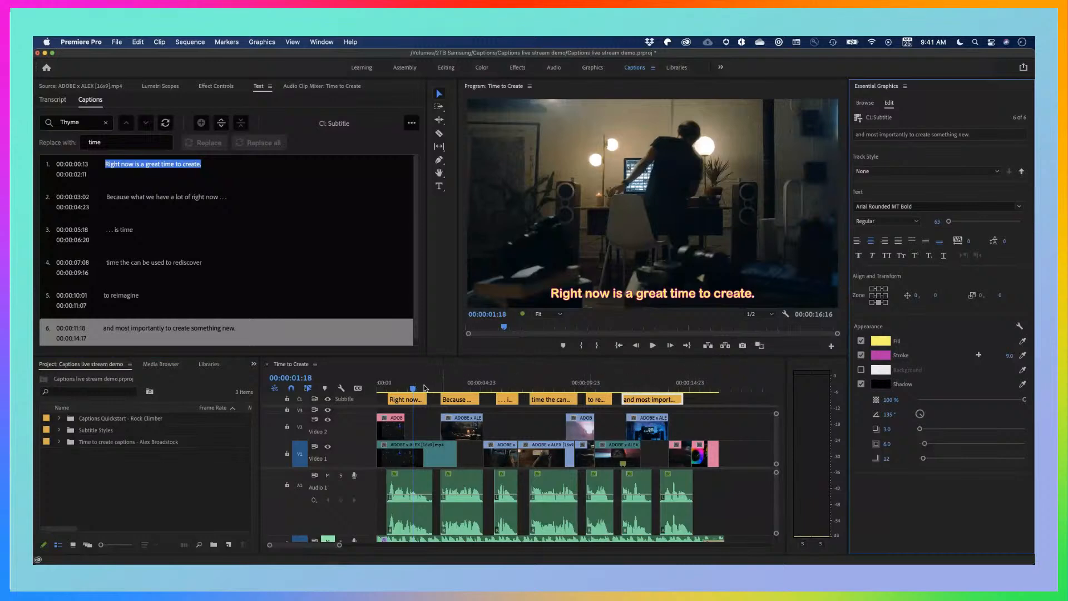
Step through the captions from 00:00:03:18 to 00:00:13:01 to check their look without the deleted style
{"action": "left_click", "coordinate": [455, 383]}
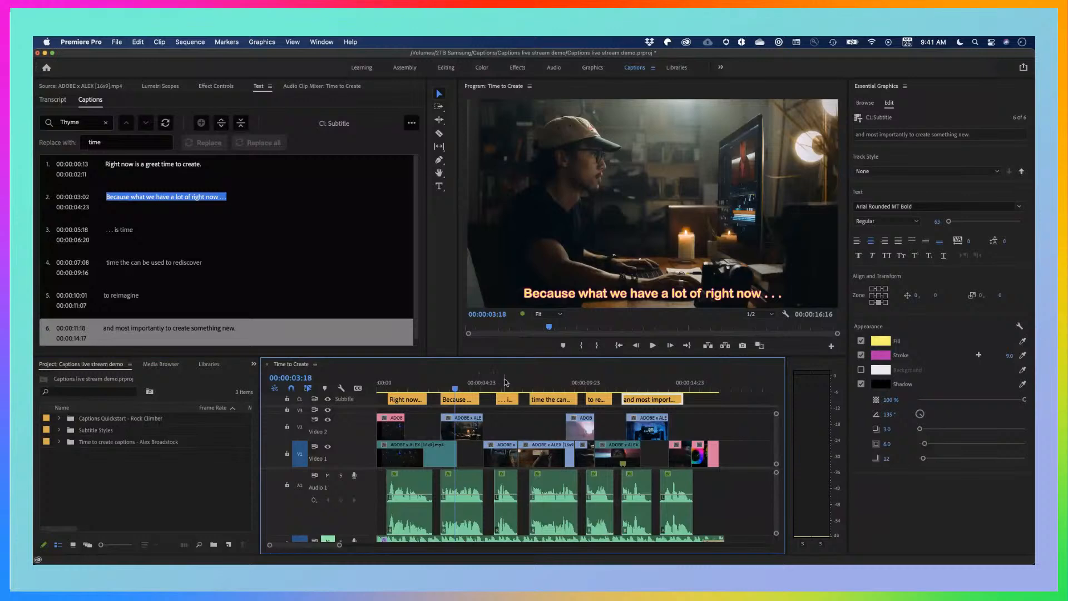
{"action": "left_click", "coordinate": [506, 382]}
{"action": "left_click", "coordinate": [546, 383]}
{"action": "left_click", "coordinate": [596, 382]}
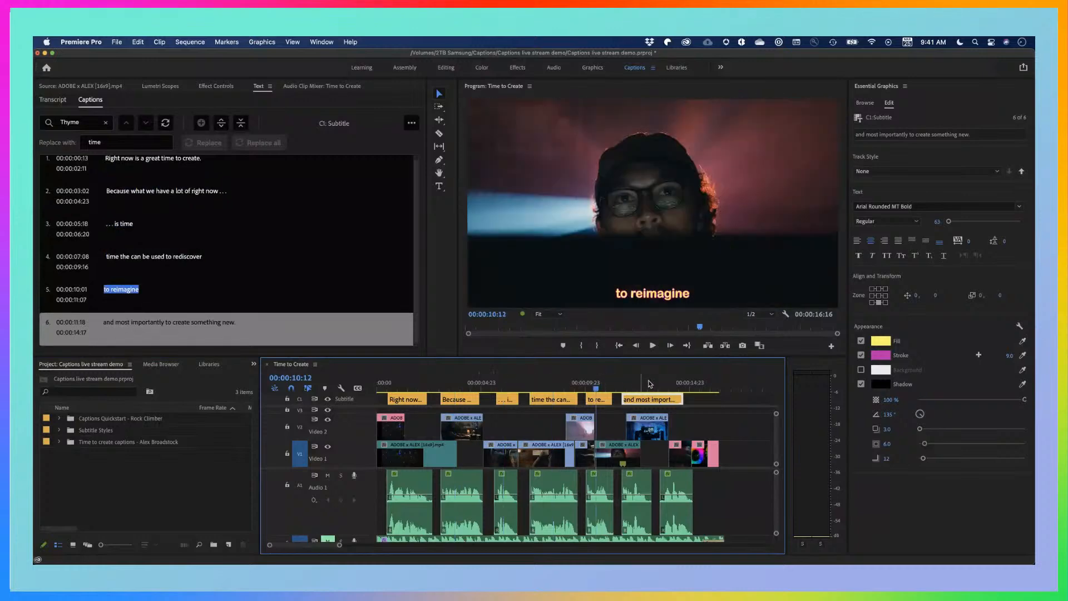
{"action": "left_click", "coordinate": [650, 383]}
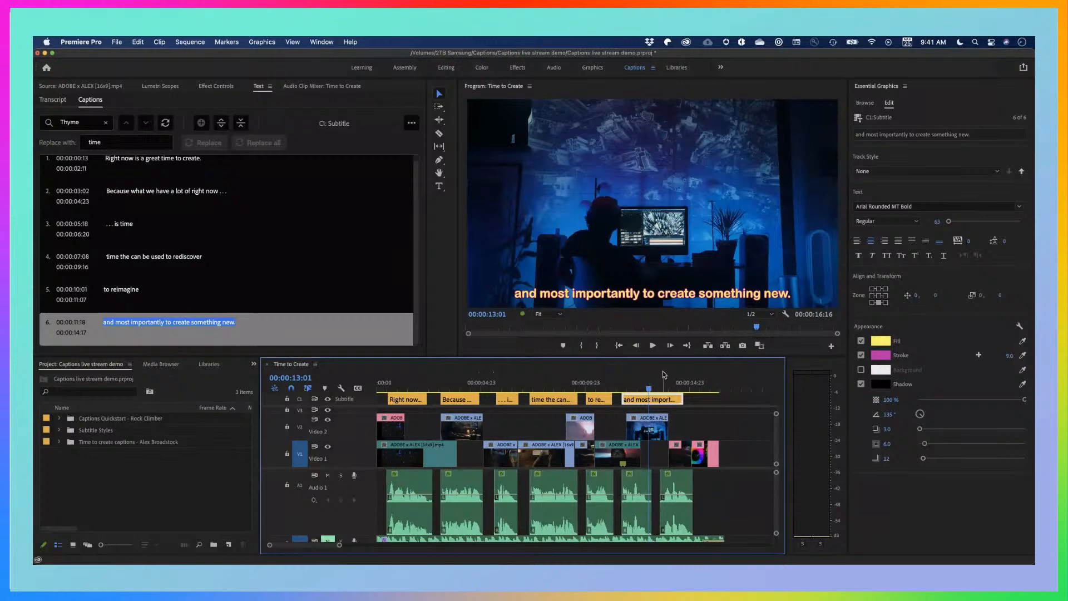
Undo the deletion of the renamed style in the project
{"action": "left_click", "coordinate": [107, 478]}
{"action": "left_click", "coordinate": [152, 498]}
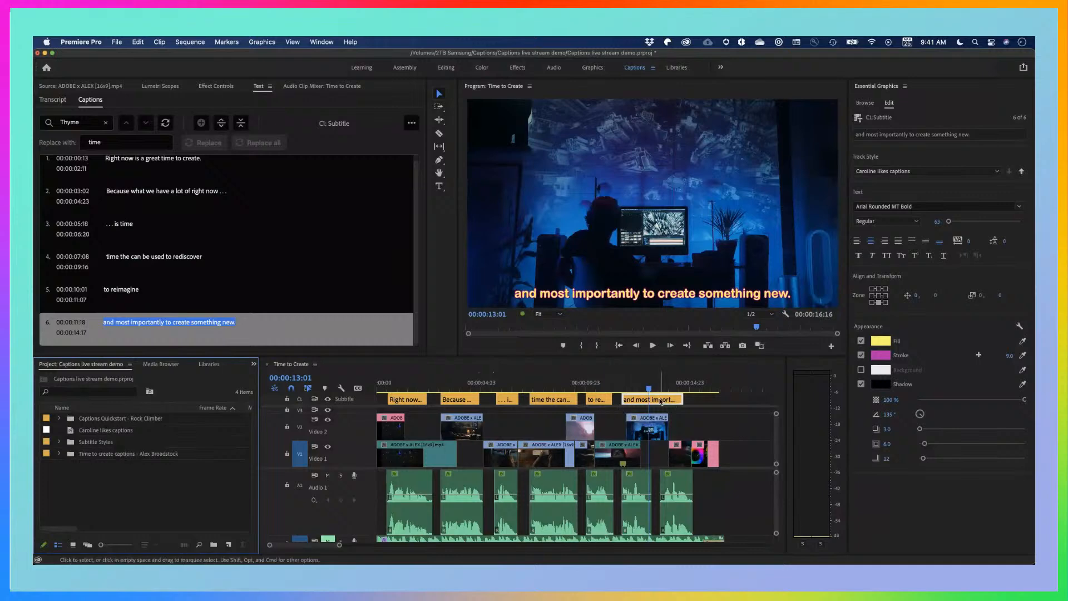
Select the sixth caption and apply the Ye Olde subtitle Style as its track style
{"action": "left_click", "coordinate": [674, 402]}
{"action": "left_click", "coordinate": [982, 172]}
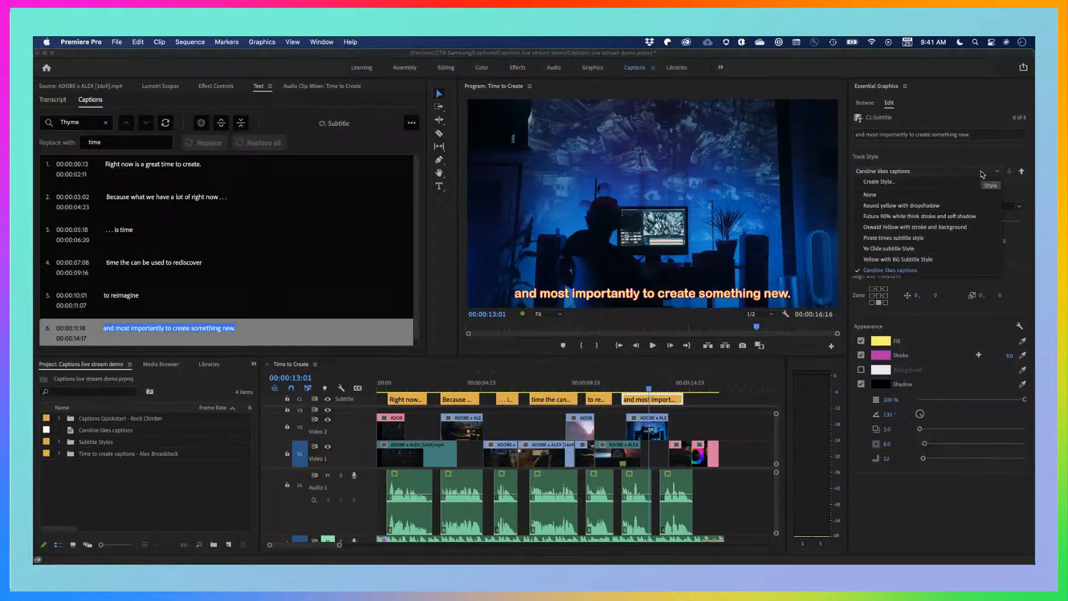
{"action": "left_click", "coordinate": [892, 249]}
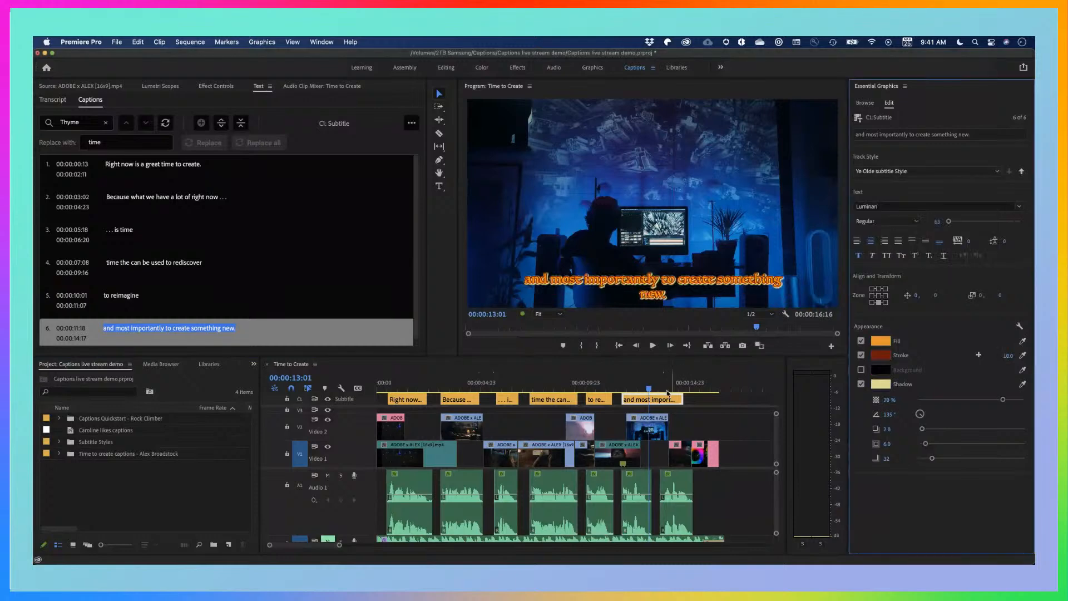
Insert a line break before "create" in the sixth caption so "create something new." starts a second line
{"action": "left_click", "coordinate": [689, 372]}
{"action": "left_click", "coordinate": [694, 282]}
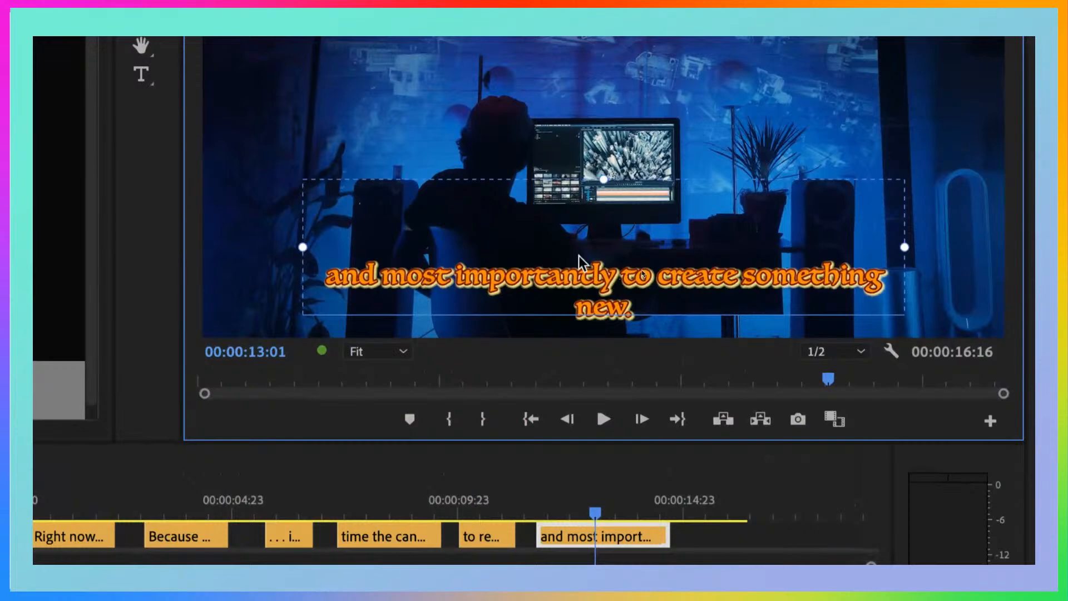
{"action": "triple_click", "coordinate": [656, 276]}
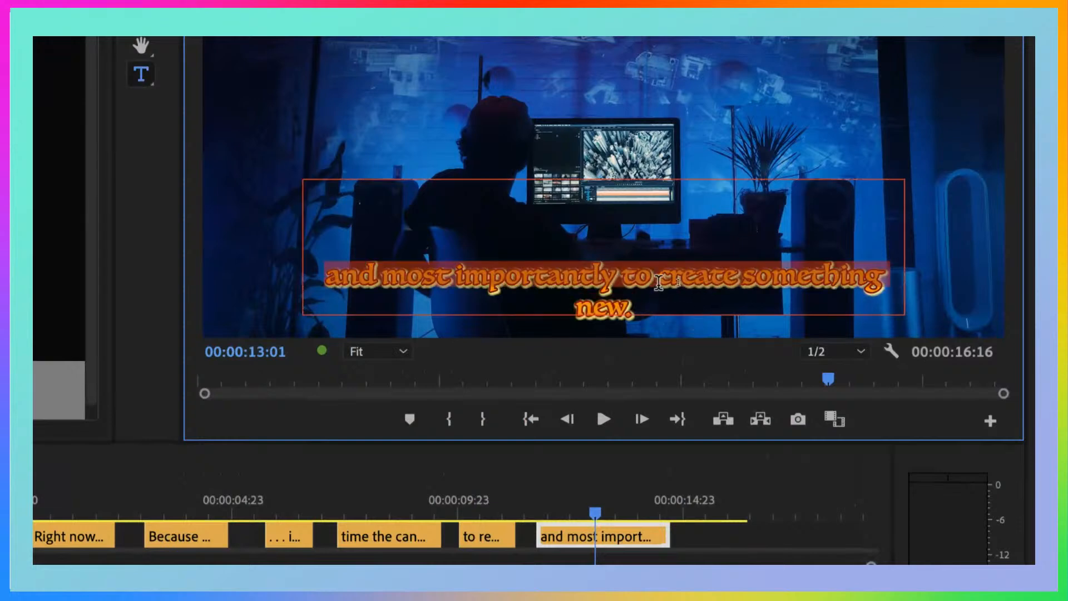
{"action": "left_click", "coordinate": [660, 288]}
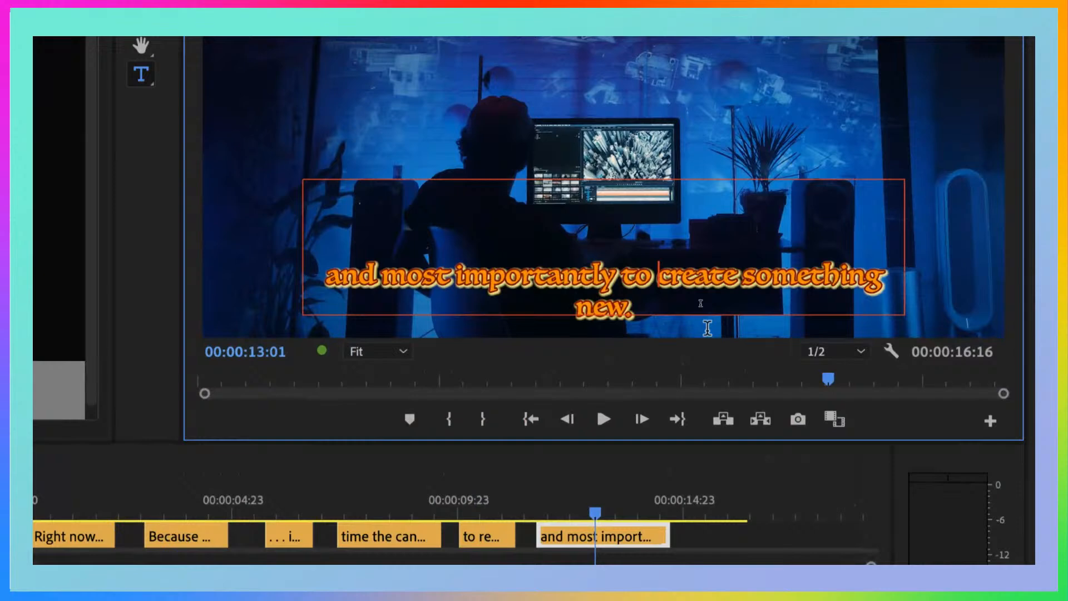
{"action": "key", "text": "Return"}
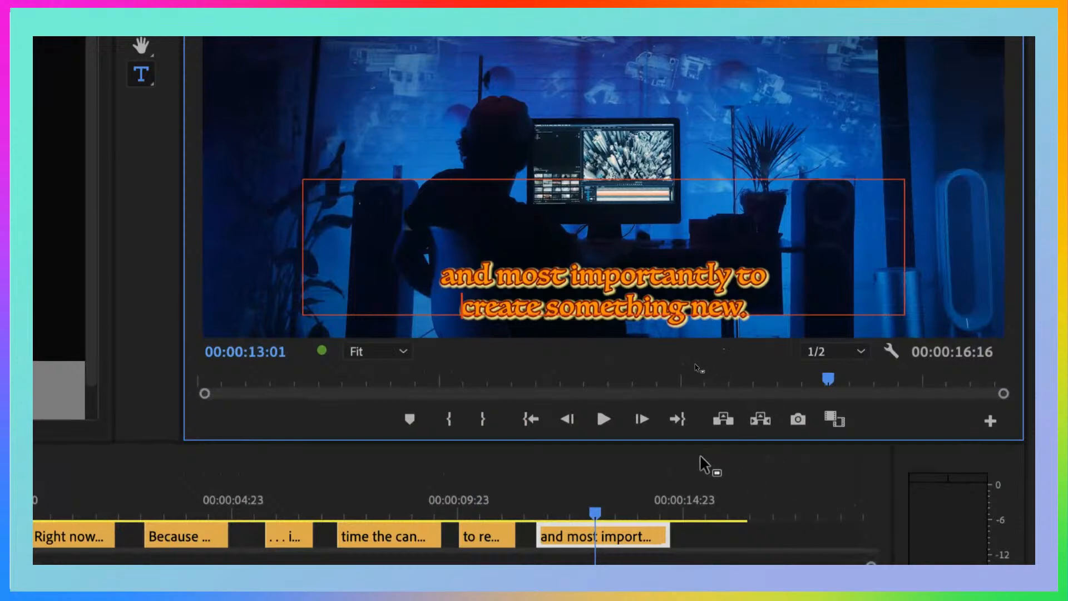
{"action": "left_click", "coordinate": [692, 534]}
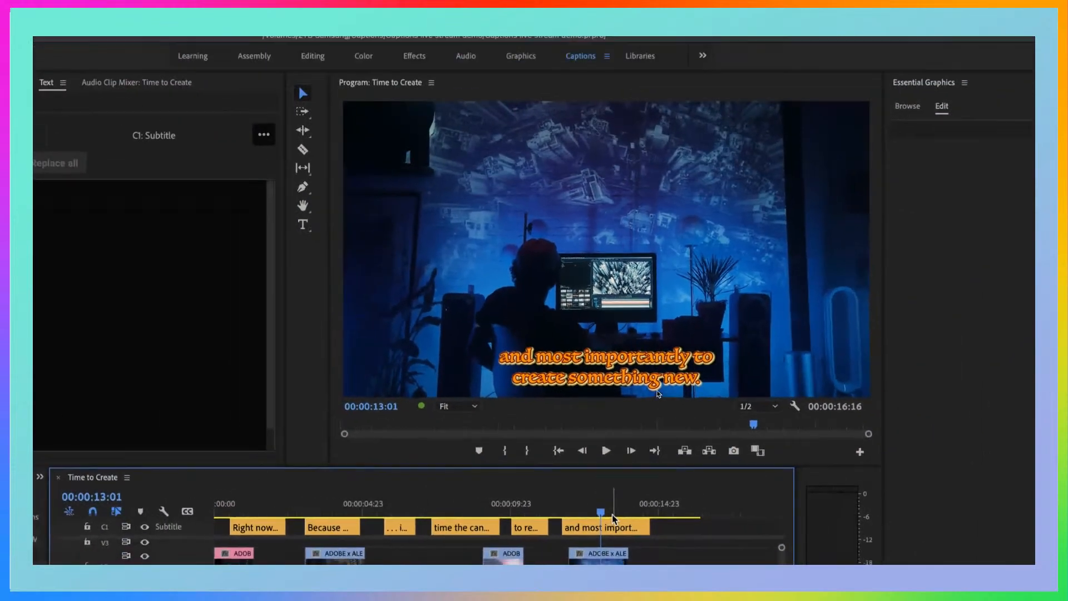
Try the Pirate times subtitle style on the caption track and switch back to the Ye Olde subtitle Style
{"action": "left_click", "coordinate": [615, 533]}
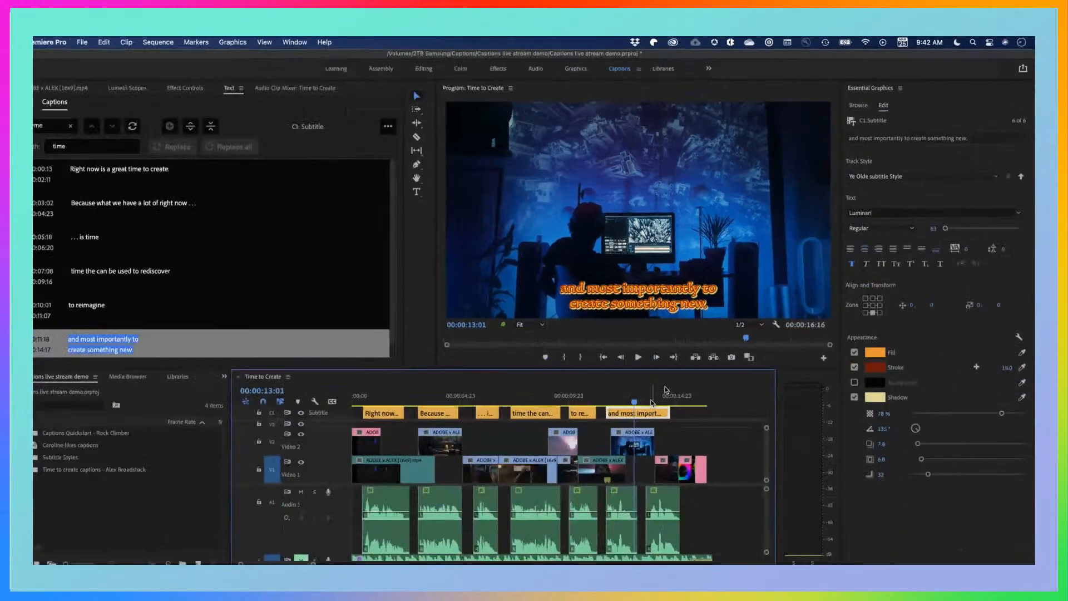
{"action": "left_click", "coordinate": [936, 172]}
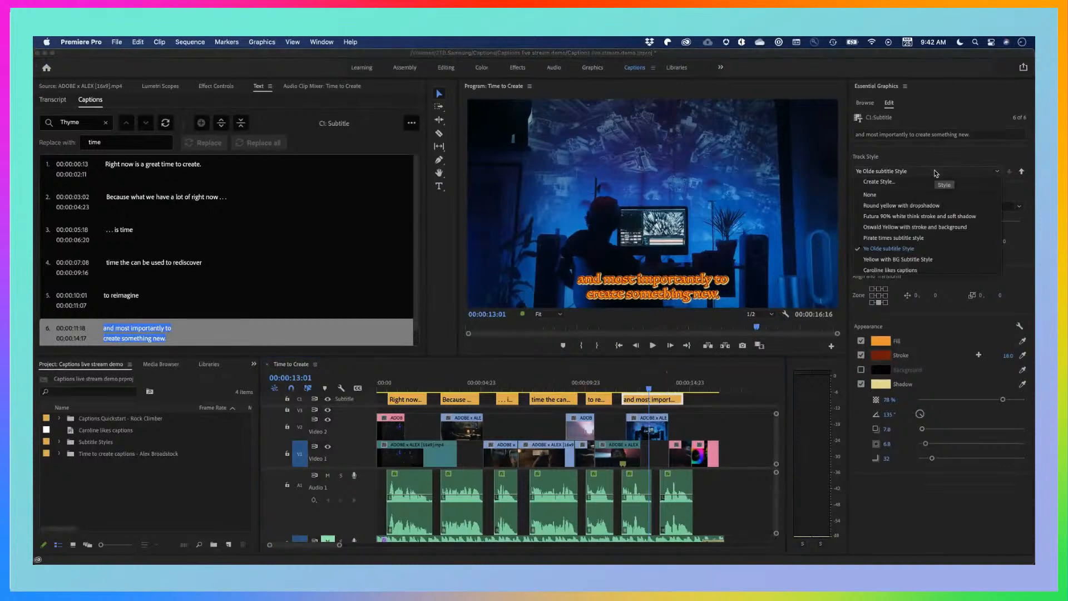
{"action": "left_click", "coordinate": [894, 238]}
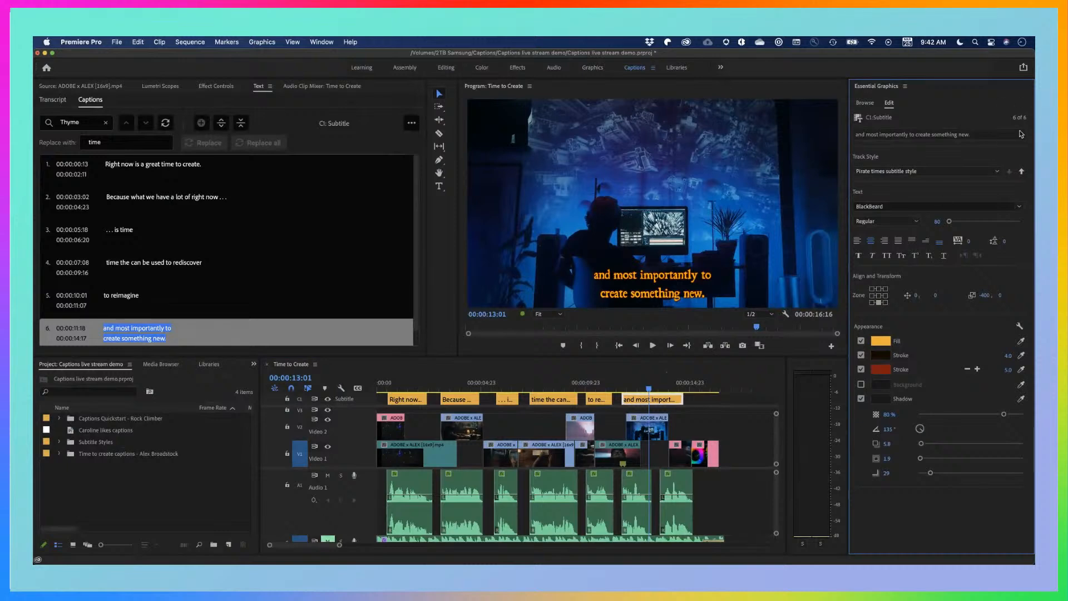
{"action": "left_click", "coordinate": [939, 172]}
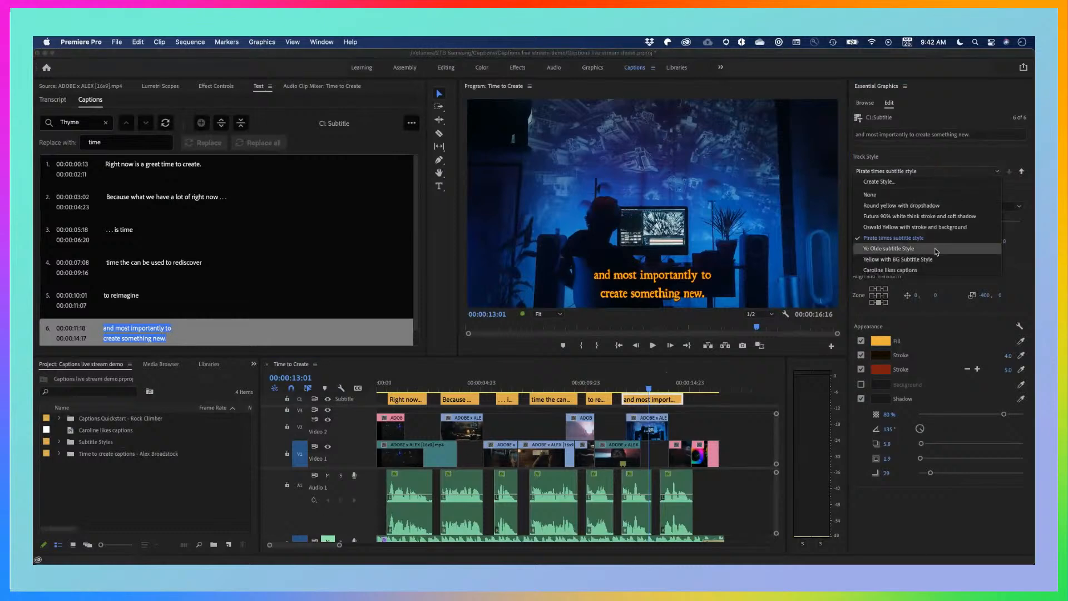
{"action": "left_click", "coordinate": [927, 249]}
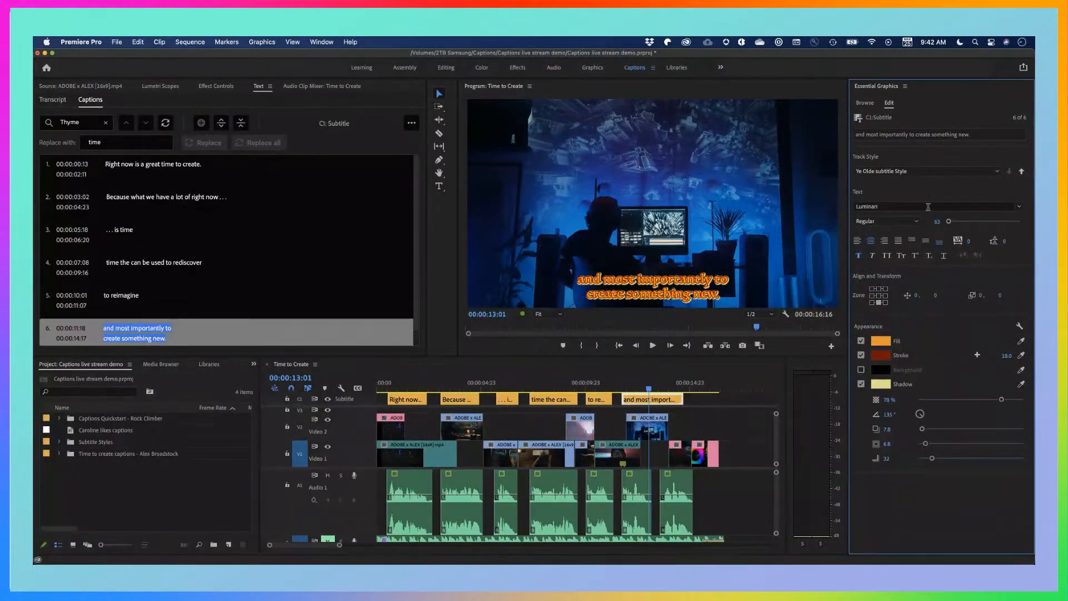
Apply the Round yellow with dropshadow track style and scrub back to 00:00:03:10 to check the captions
{"action": "left_click", "coordinate": [911, 174]}
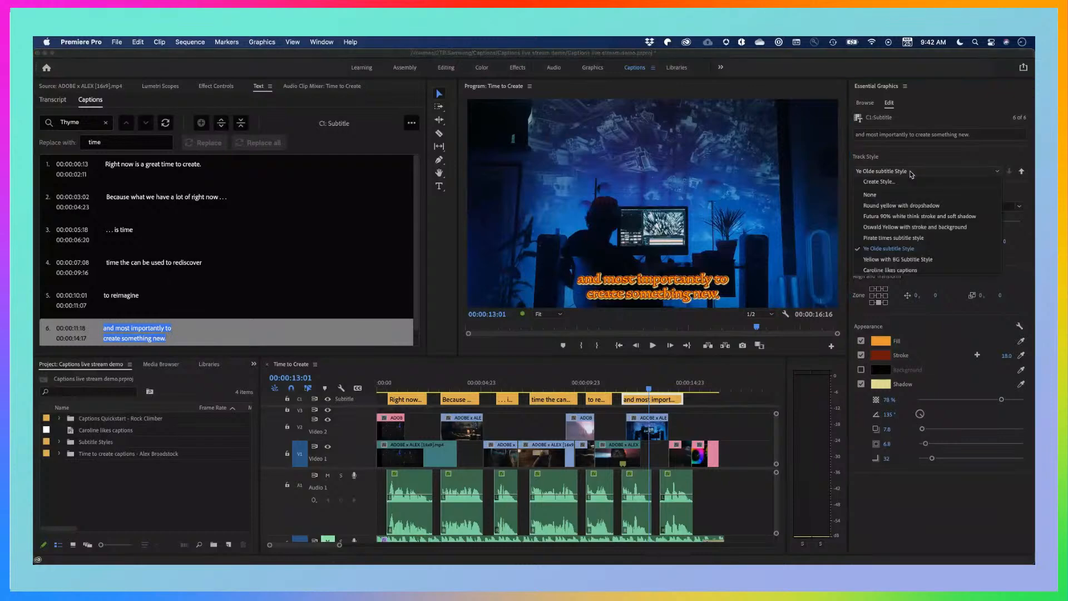
{"action": "left_click", "coordinate": [897, 206]}
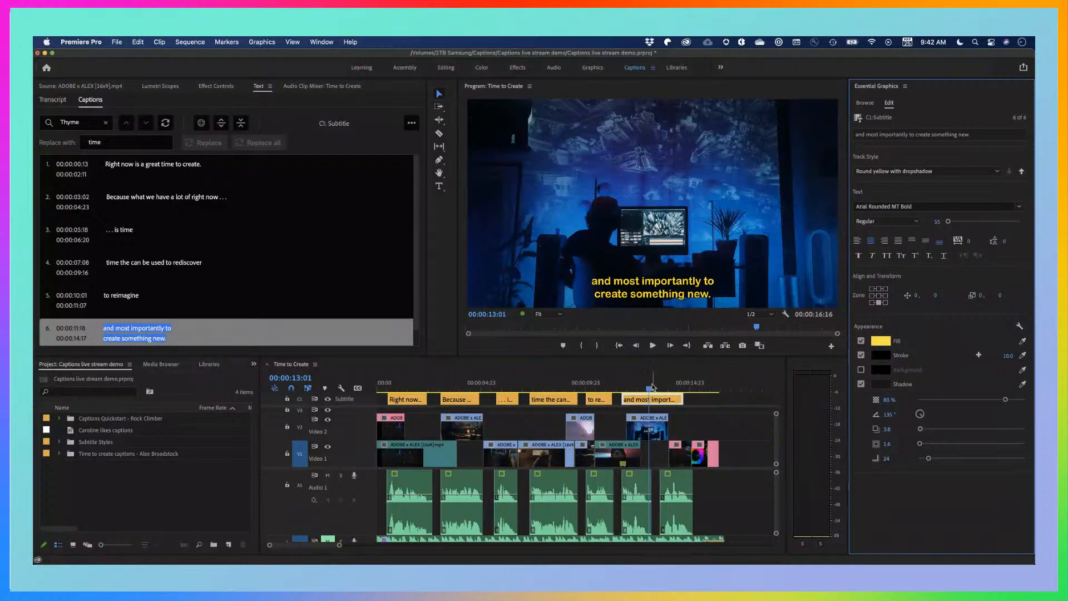
{"action": "left_click_drag", "start_coordinate": [648, 390], "coordinate": [602, 389]}
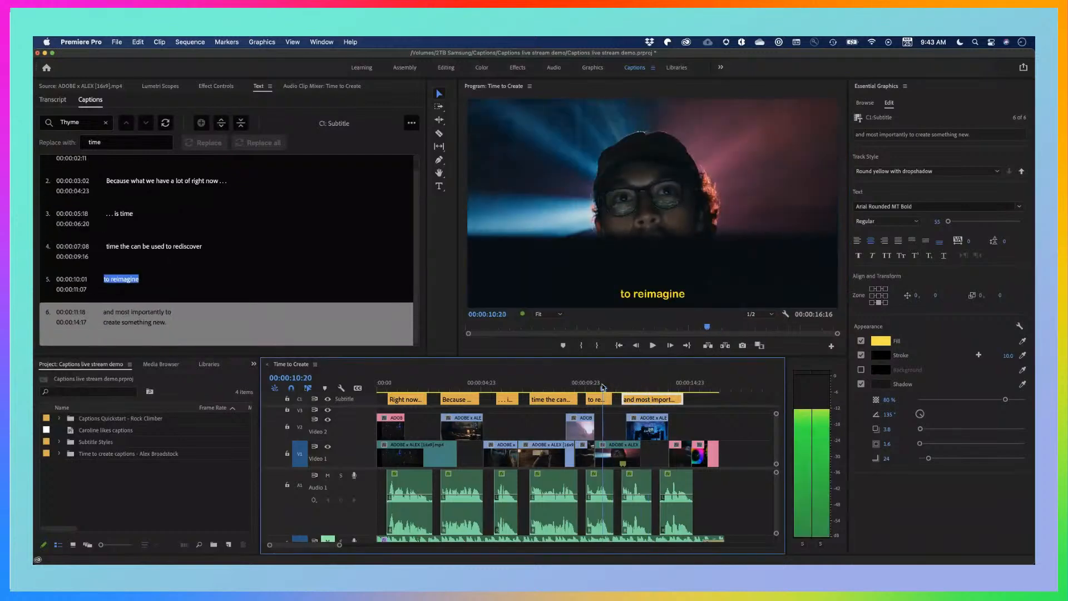
{"action": "left_click_drag", "start_coordinate": [538, 384], "coordinate": [448, 387]}
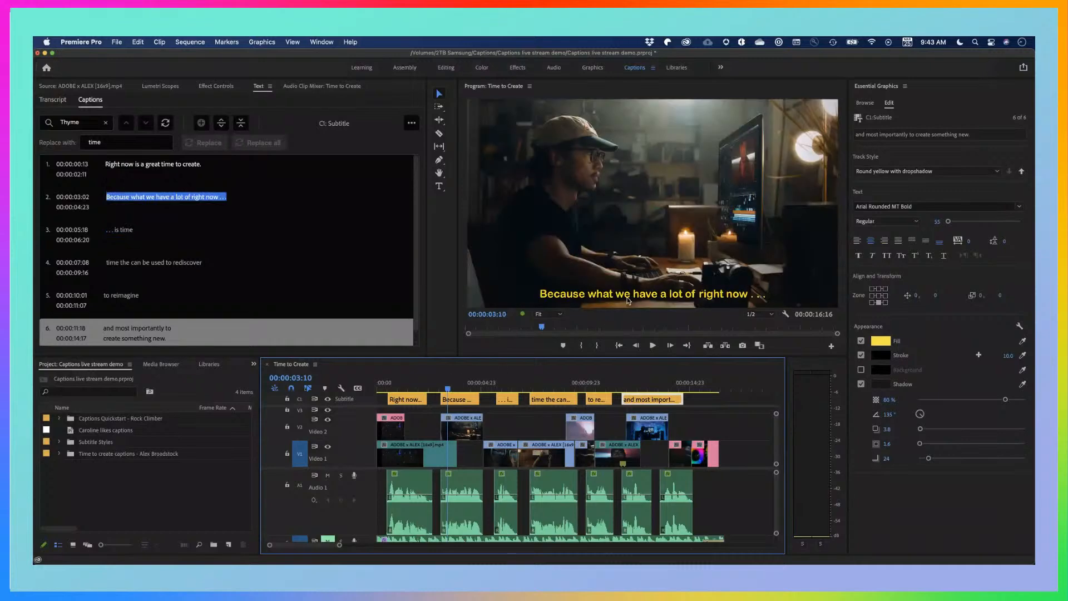
{"action": "left_click", "coordinate": [705, 426]}
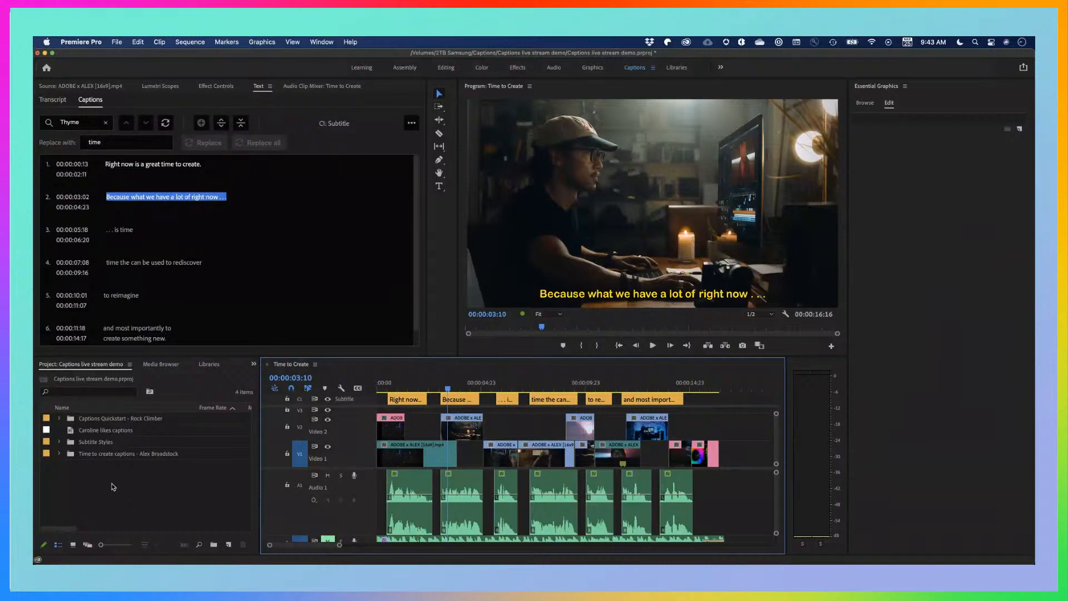
Import the fun subtitle Styles .prtextstyle file from the Desktop into the project
{"action": "left_click", "coordinate": [112, 487]}
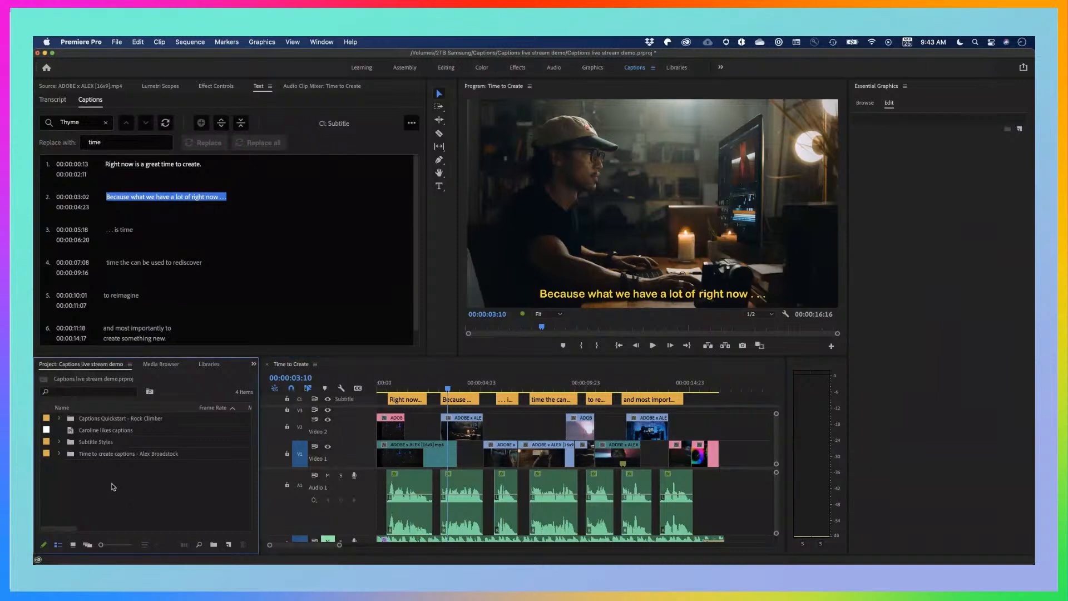
{"action": "left_click", "coordinate": [122, 43]}
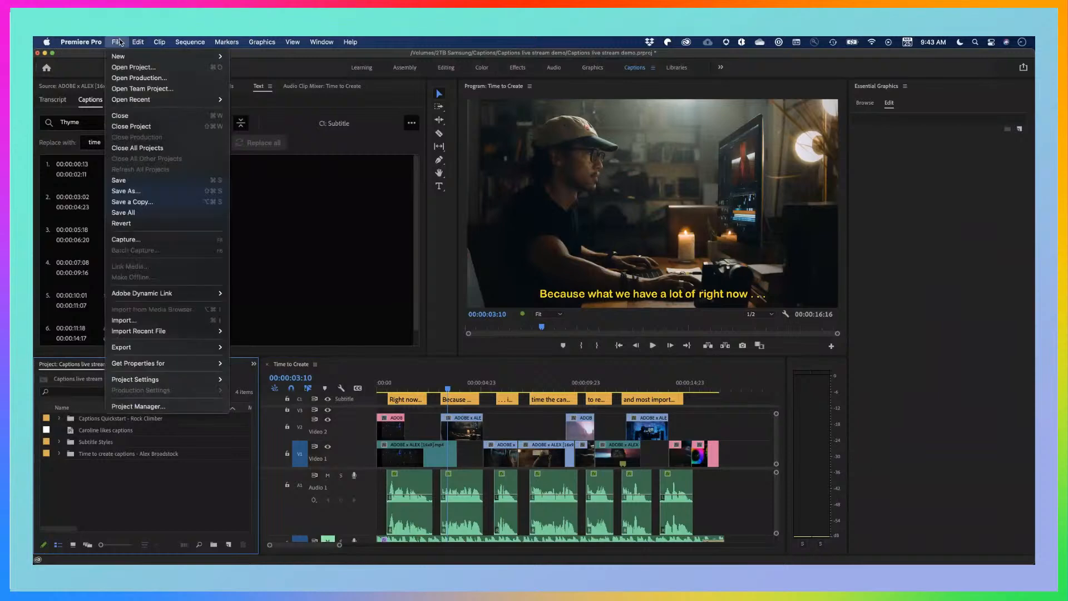
{"action": "left_click", "coordinate": [170, 324]}
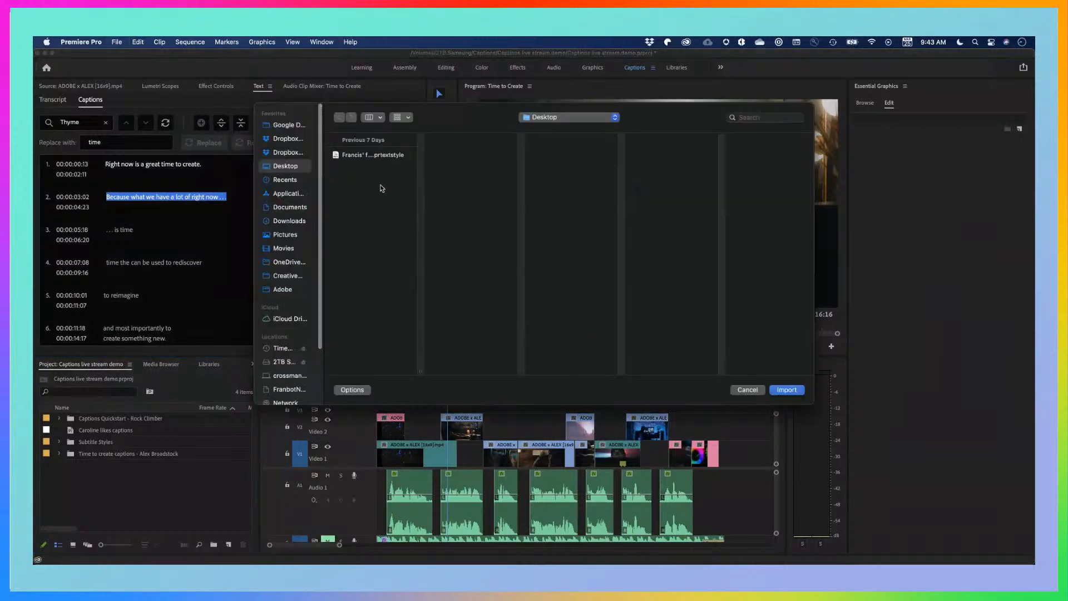
{"action": "left_click", "coordinate": [351, 155]}
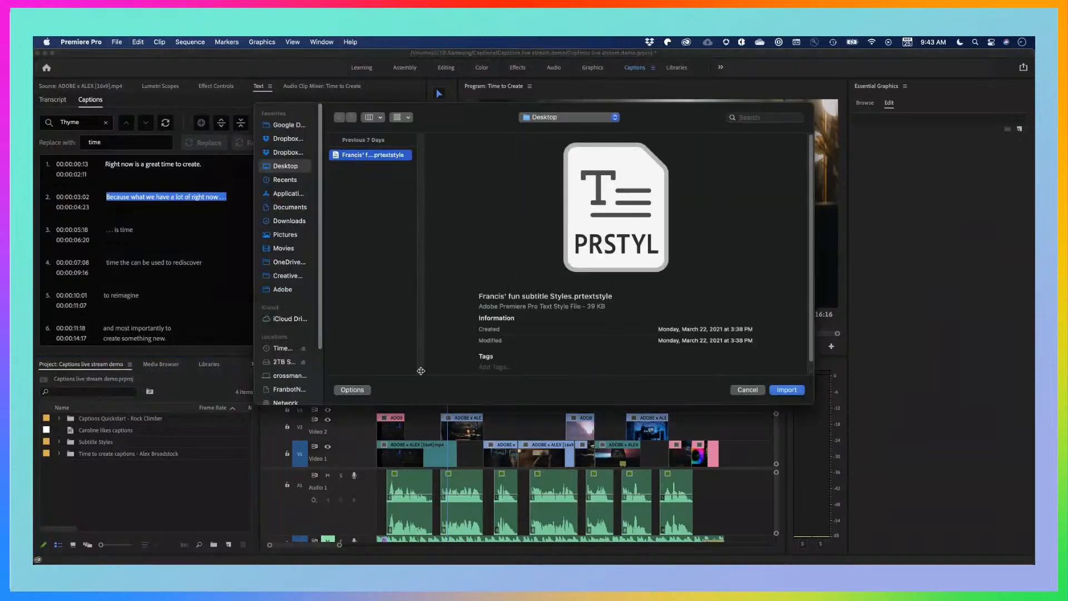
{"action": "left_click_drag", "start_coordinate": [419, 370], "coordinate": [522, 367]}
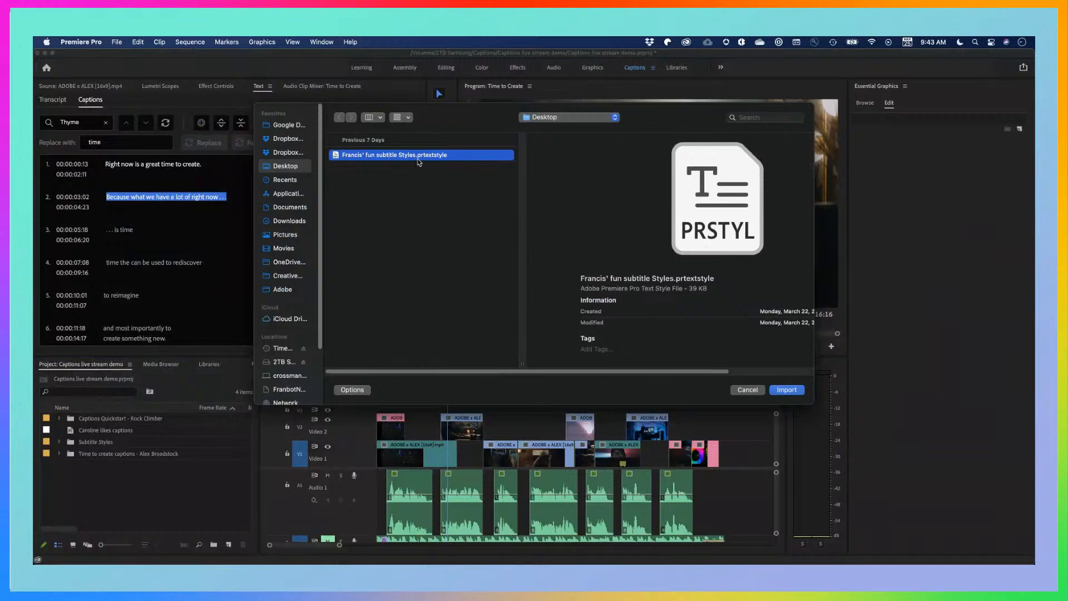
{"action": "left_click", "coordinate": [787, 390]}
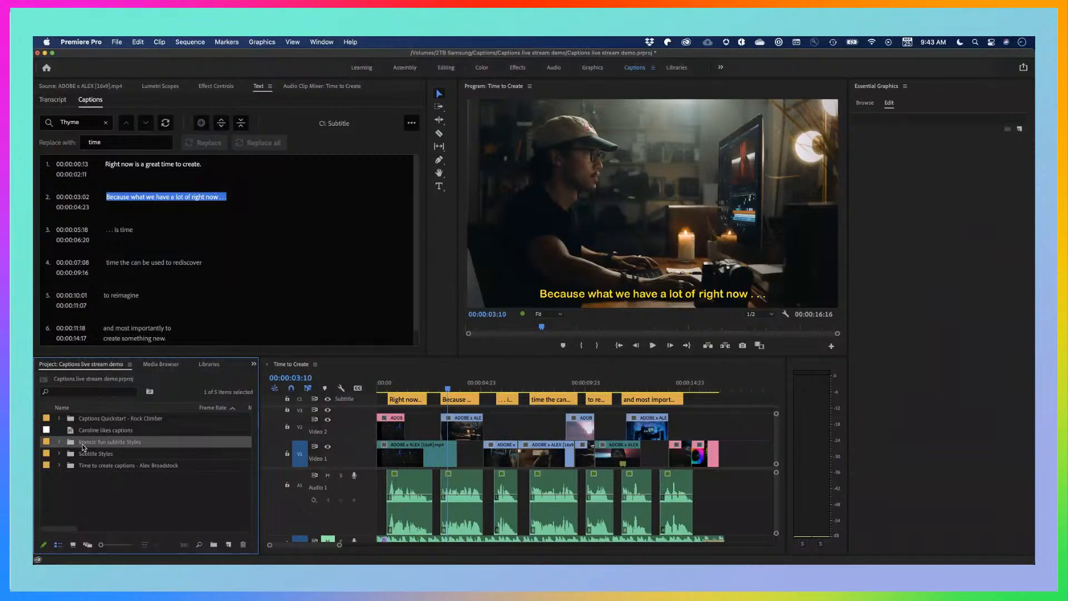
Expand the imported styles bin, look over its two text styles, and select the second caption to check its track style
{"action": "left_click", "coordinate": [59, 442]}
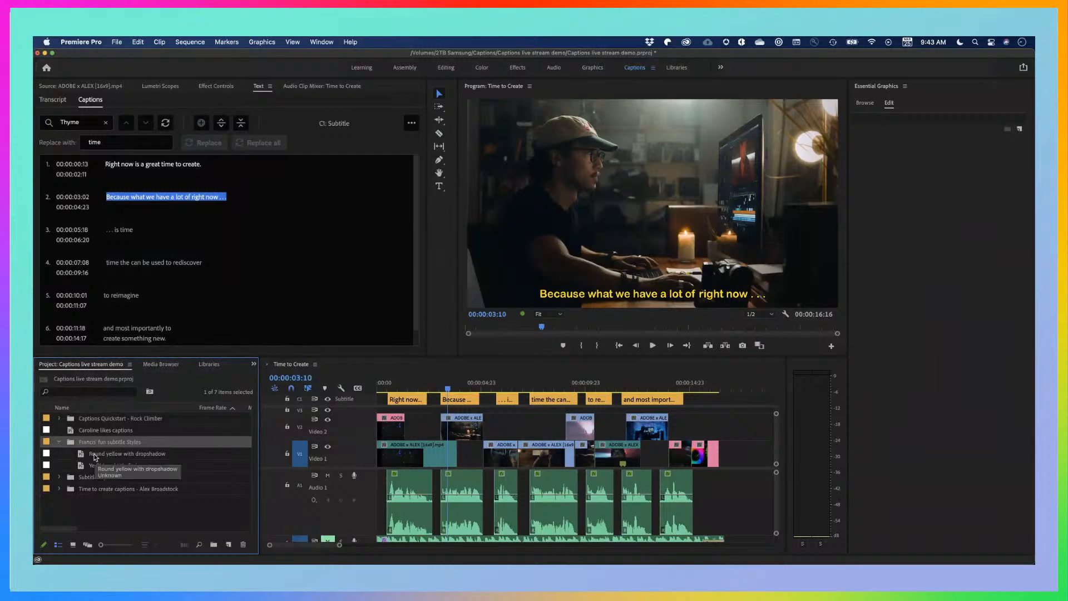
{"action": "left_click", "coordinate": [94, 457]}
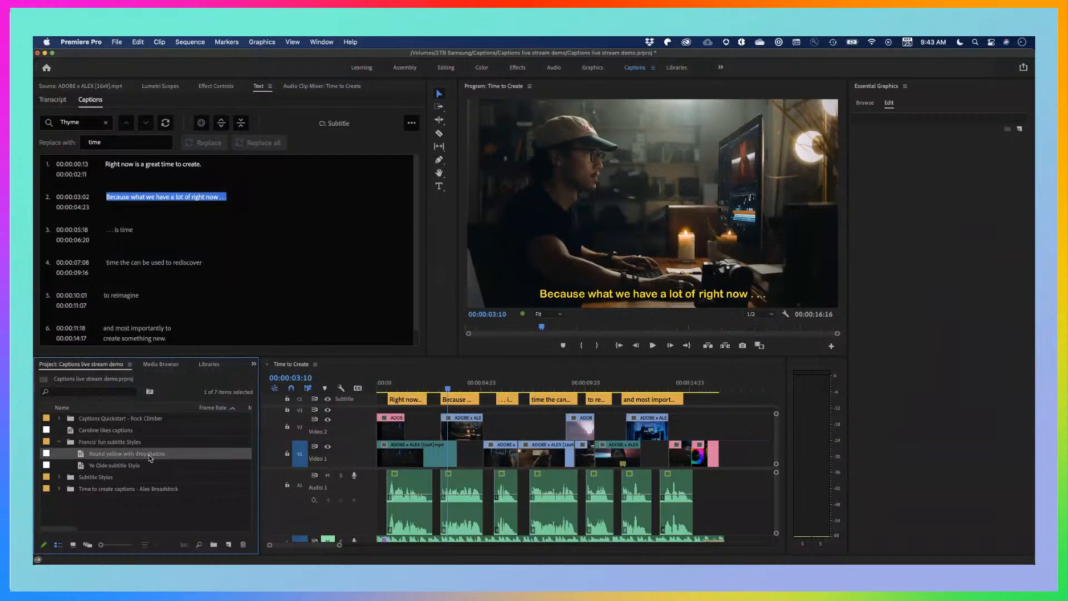
{"action": "left_click", "coordinate": [88, 468]}
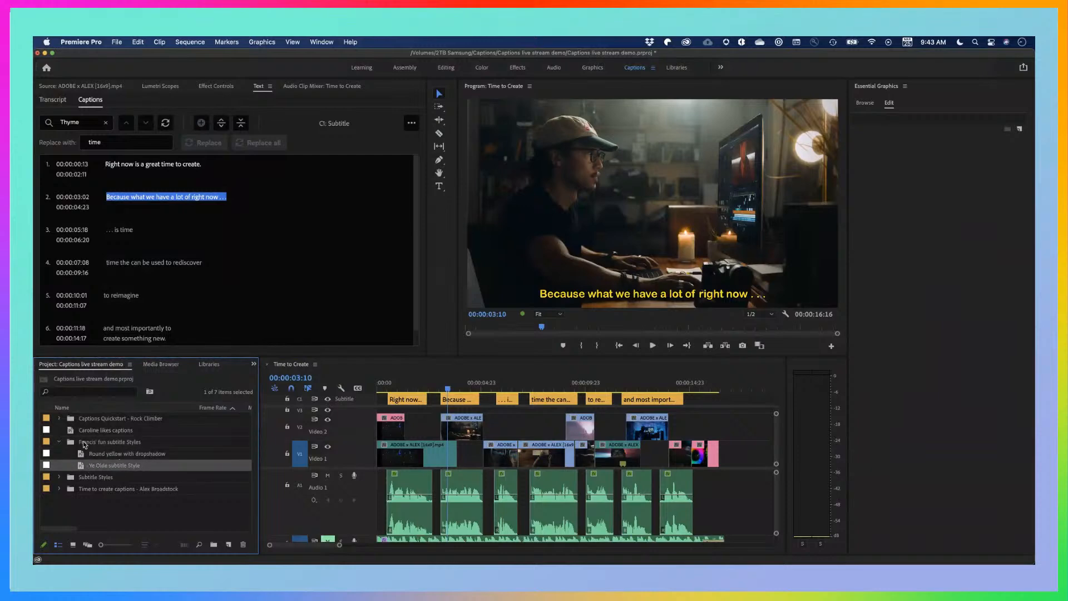
{"action": "left_click", "coordinate": [84, 443]}
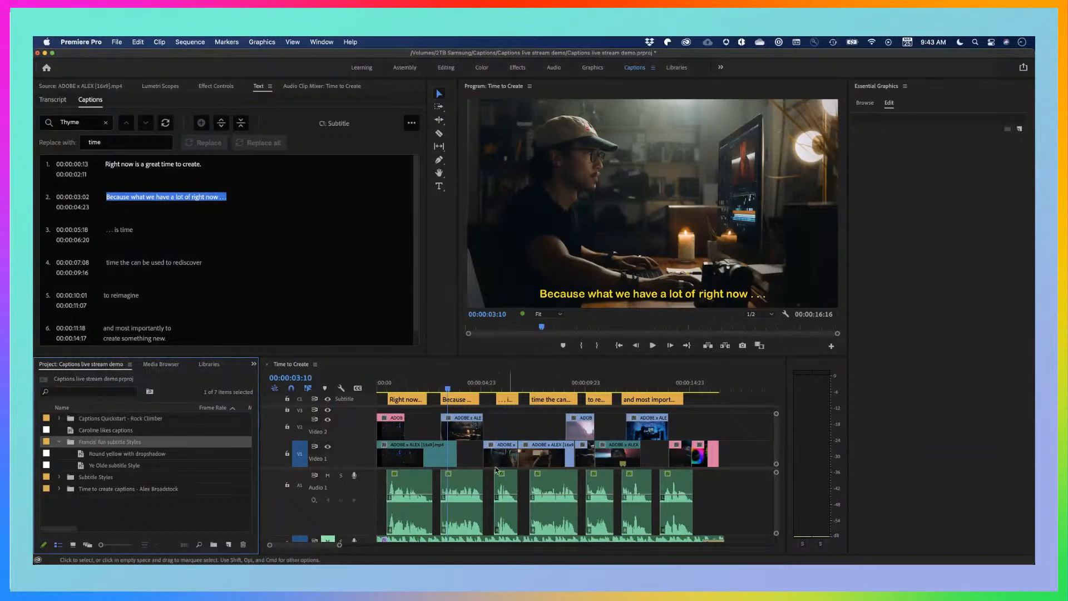
{"action": "left_click", "coordinate": [457, 399]}
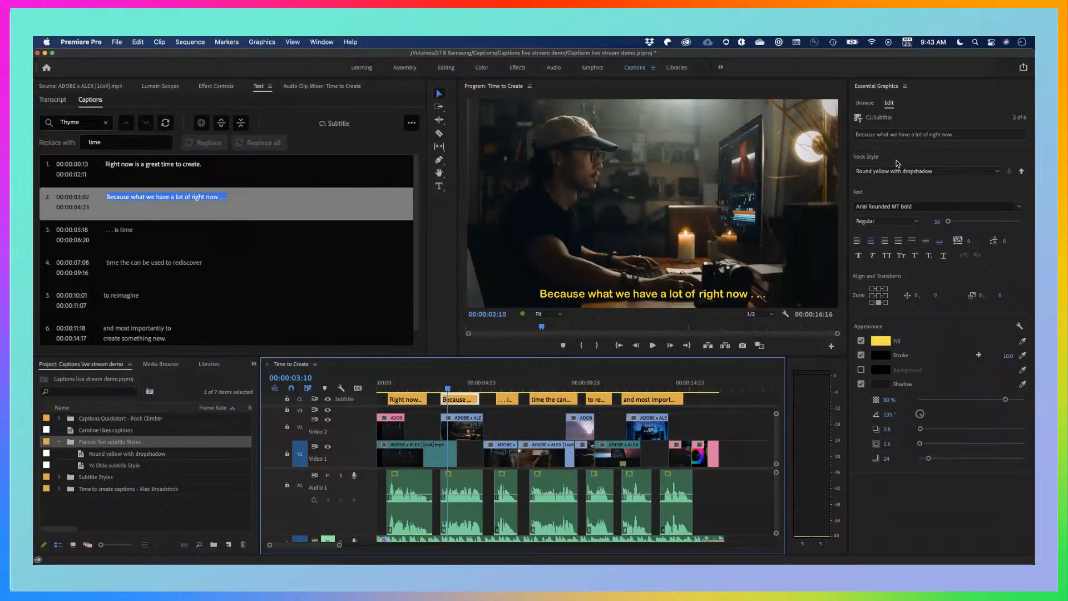
Delete the imported fun subtitle Styles bin from the project
{"action": "left_click", "coordinate": [134, 515]}
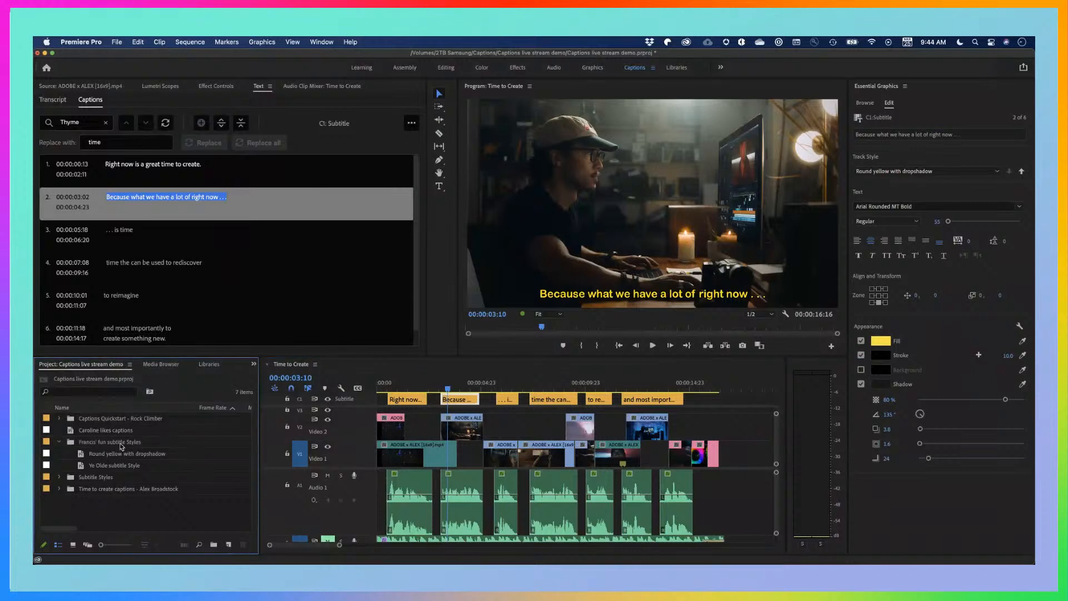
{"action": "left_click", "coordinate": [120, 445]}
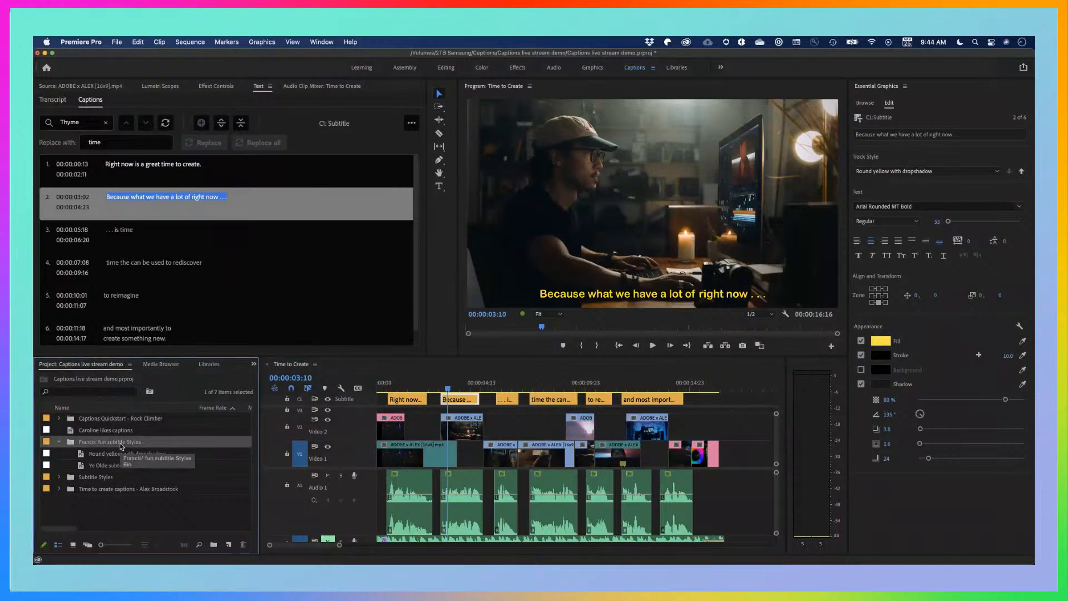
{"action": "key", "text": "Delete"}
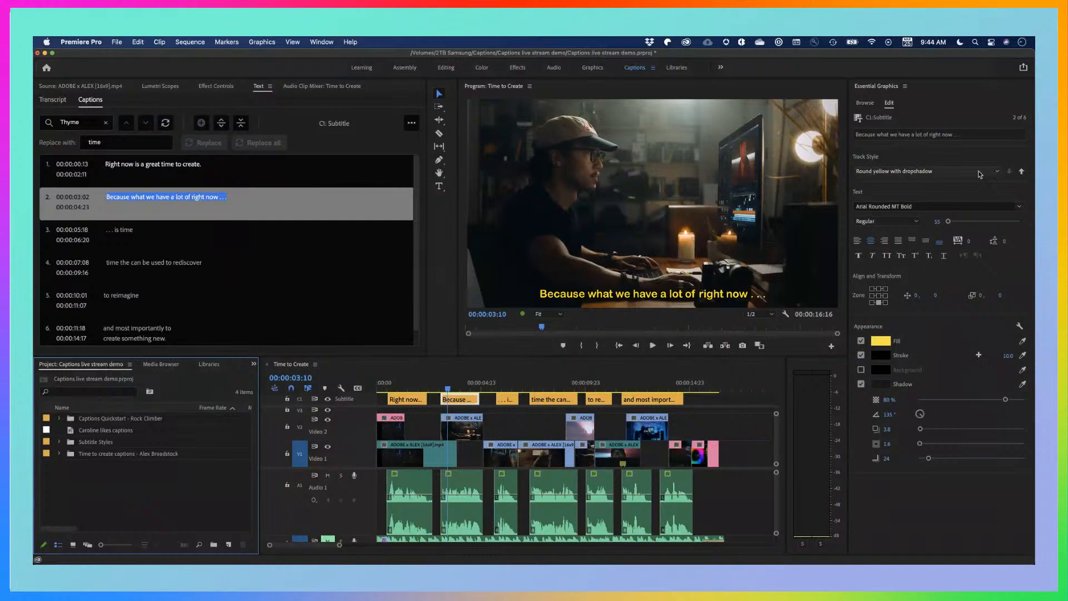
Export the caption text style listed outside the bins to the Desktop as a .prtextstyle file, keeping the suggested file name
{"action": "right_click", "coordinate": [101, 434]}
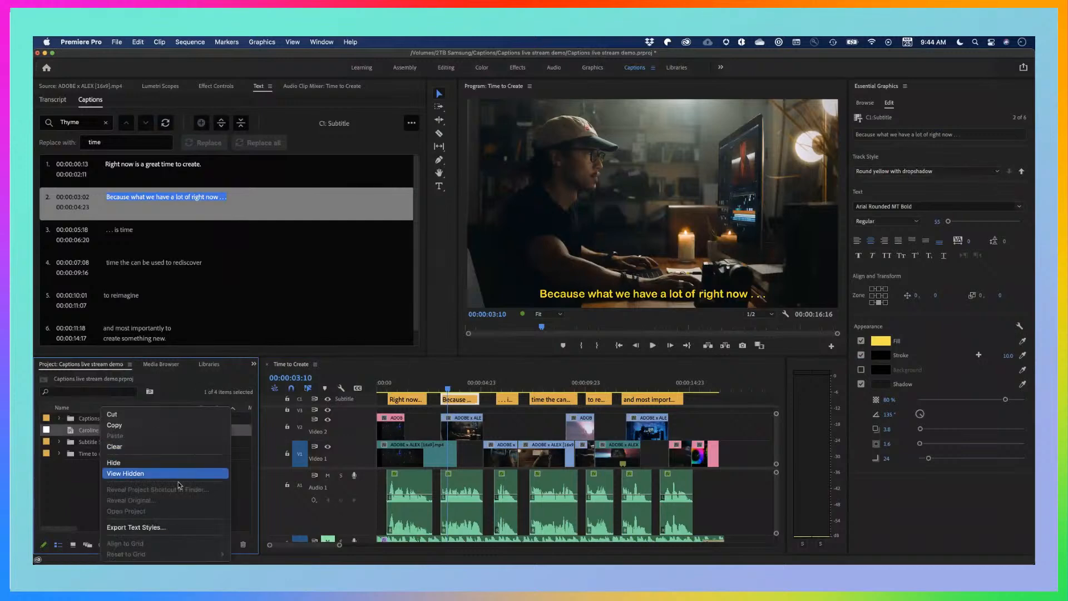
{"action": "left_click", "coordinate": [154, 529]}
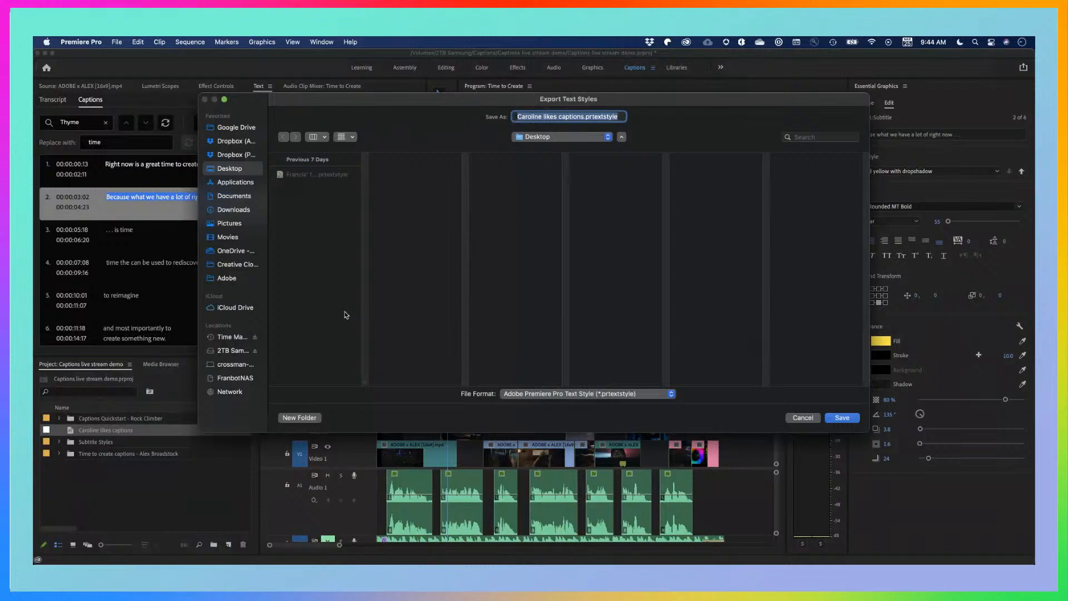
{"action": "double_click", "coordinate": [364, 383]}
{"action": "left_click", "coordinate": [348, 343]}
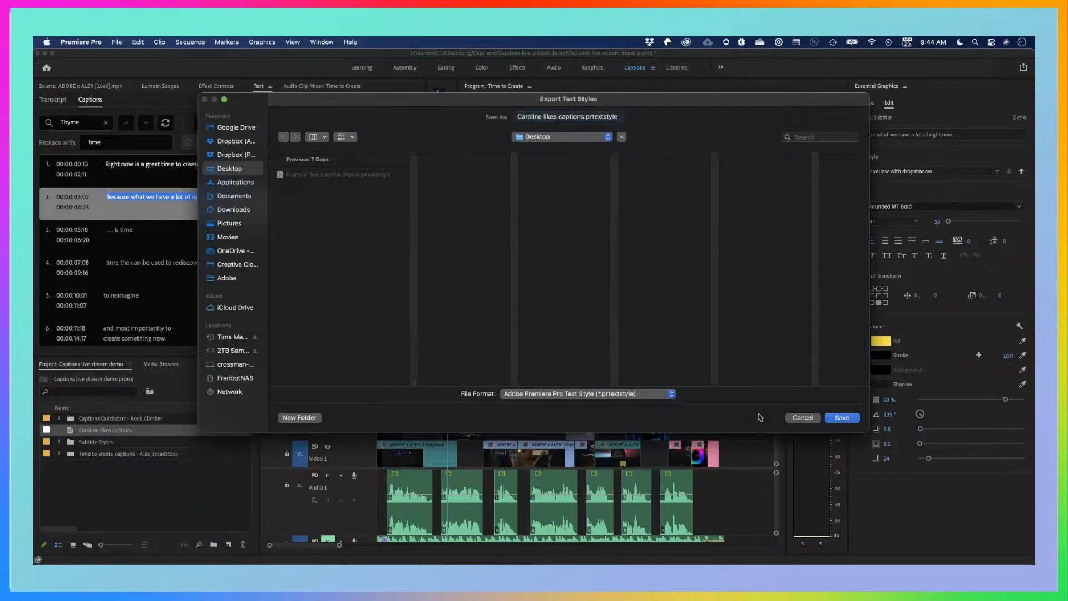
{"action": "left_click", "coordinate": [842, 418]}
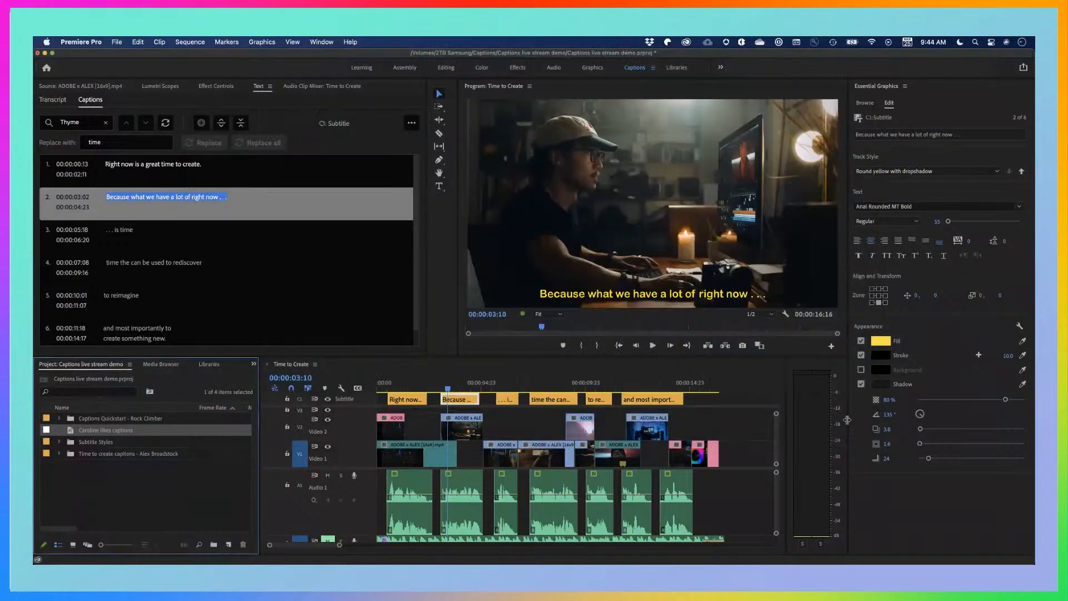
Move the playhead to 00:00:04:06 over the second caption and leave nothing selected in the Time to Create timeline
{"action": "left_click", "coordinate": [461, 387]}
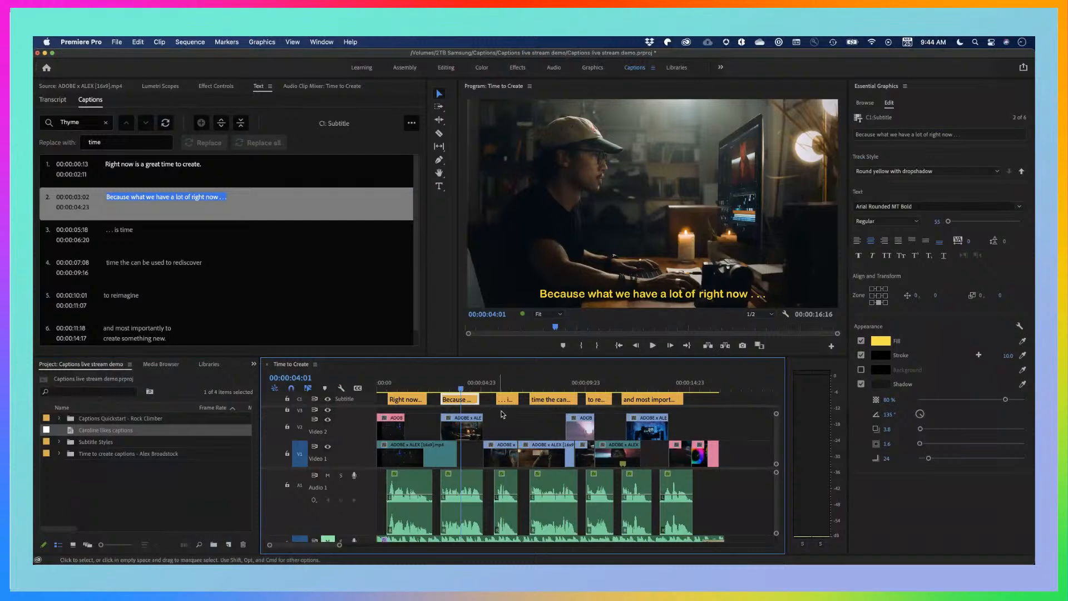
{"action": "left_click", "coordinate": [544, 413]}
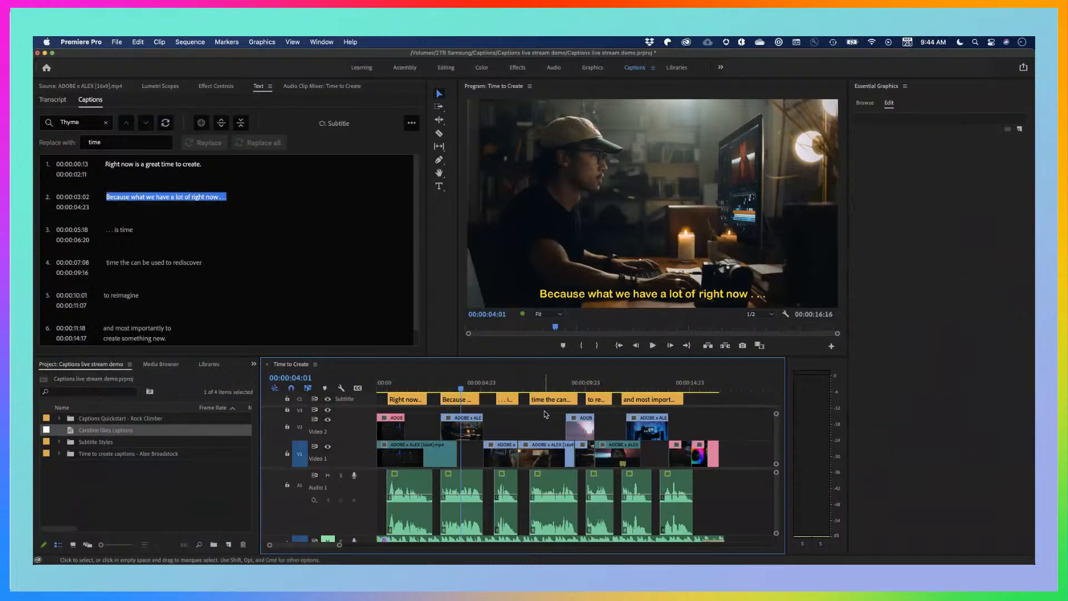
{"action": "left_click", "coordinate": [468, 400]}
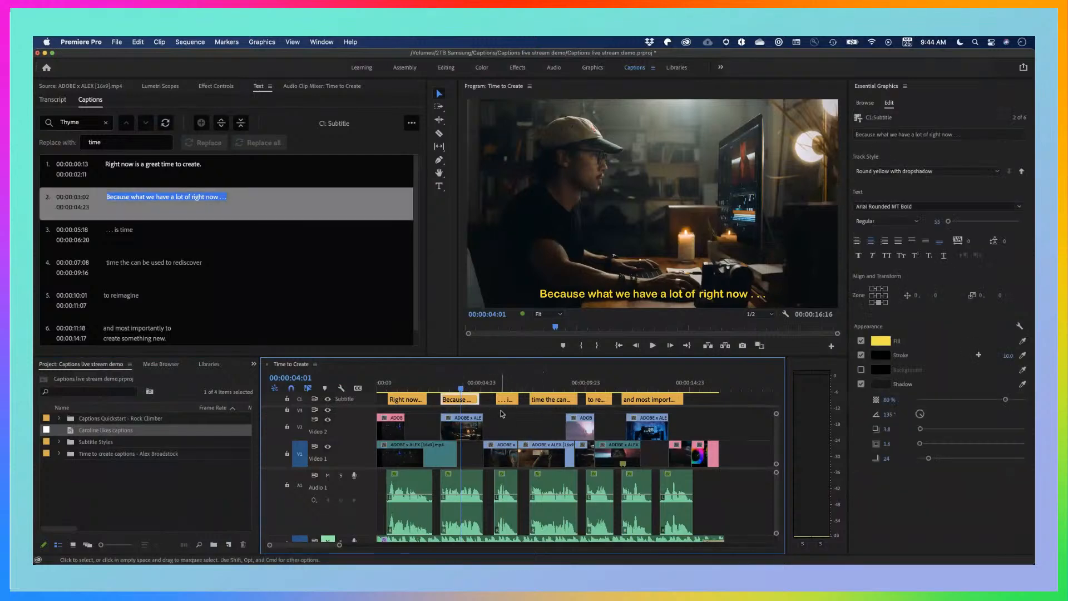
{"action": "left_click", "coordinate": [502, 414]}
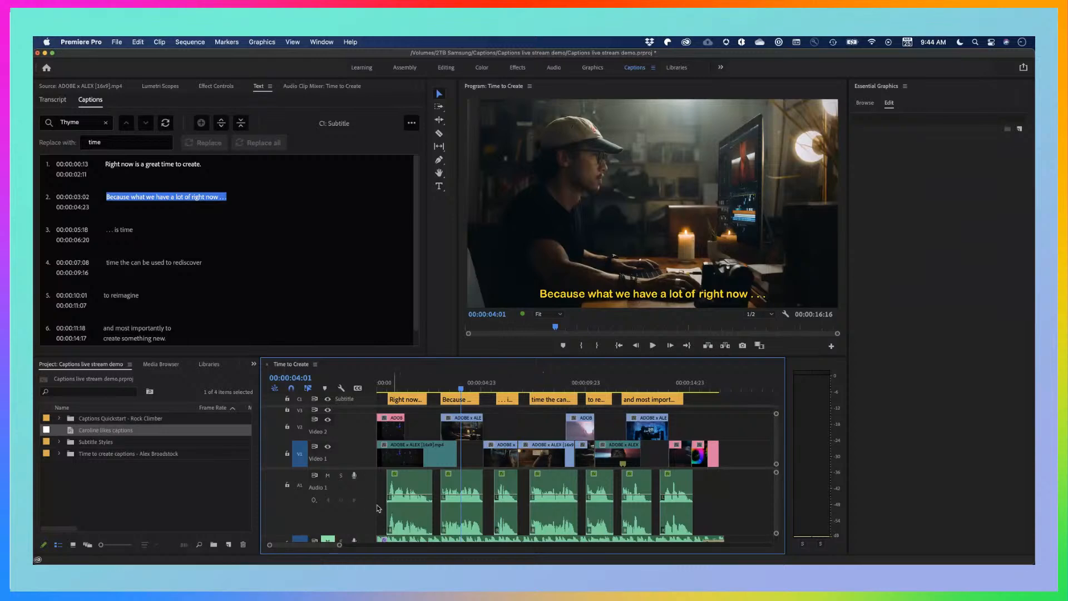
{"action": "scroll", "coordinate": [372, 501], "scroll_direction": "down", "scroll_amount": 4}
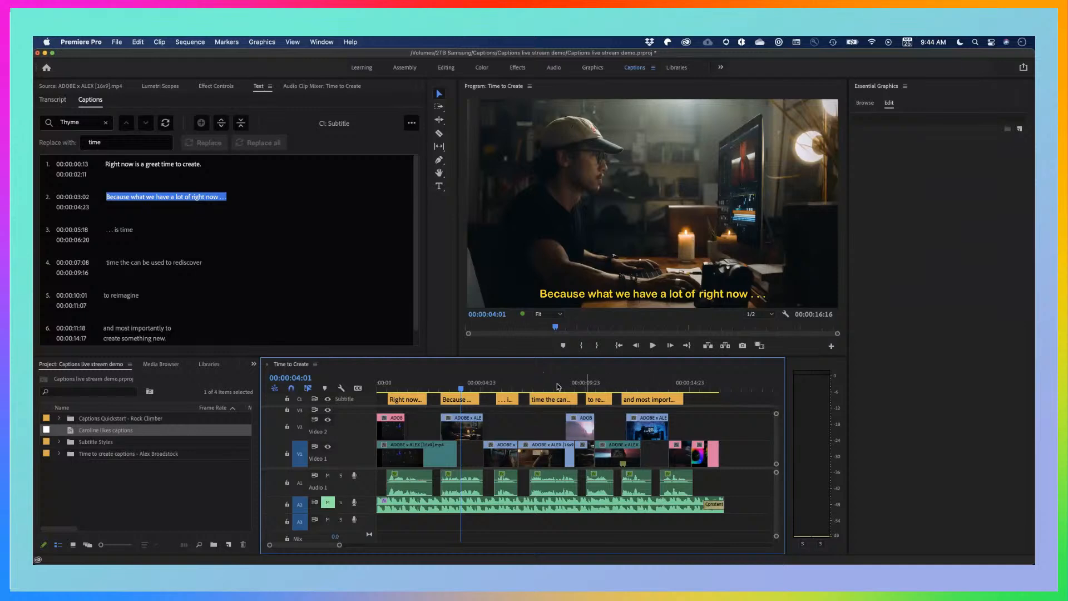
{"action": "left_click", "coordinate": [465, 390]}
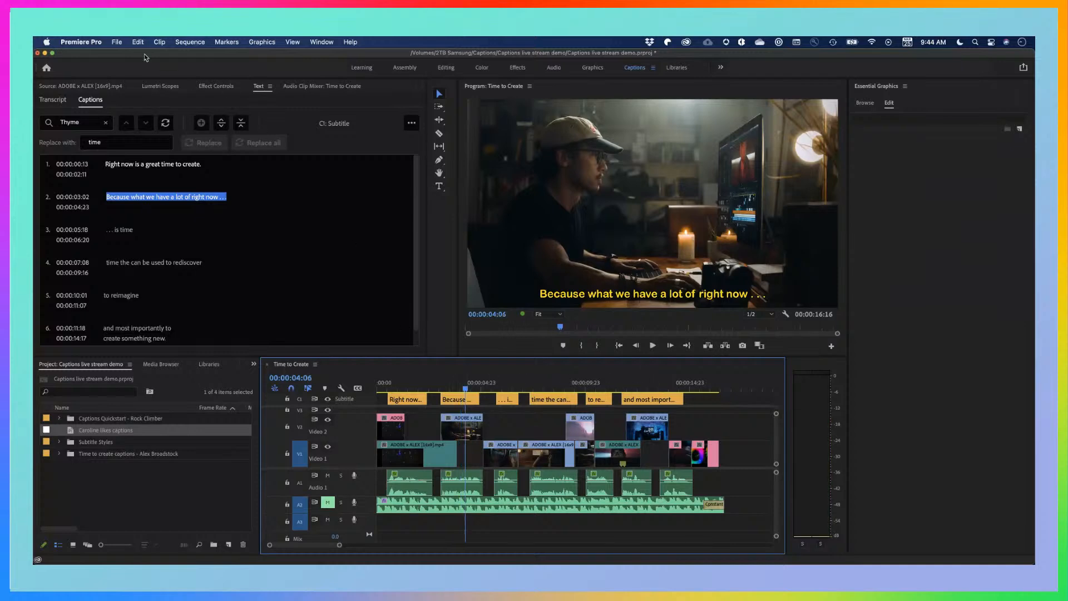
Open the media export settings for the Time to Create sequence with H.264 format and the YouTube 1080p Full HD preset
{"action": "left_click", "coordinate": [117, 42]}
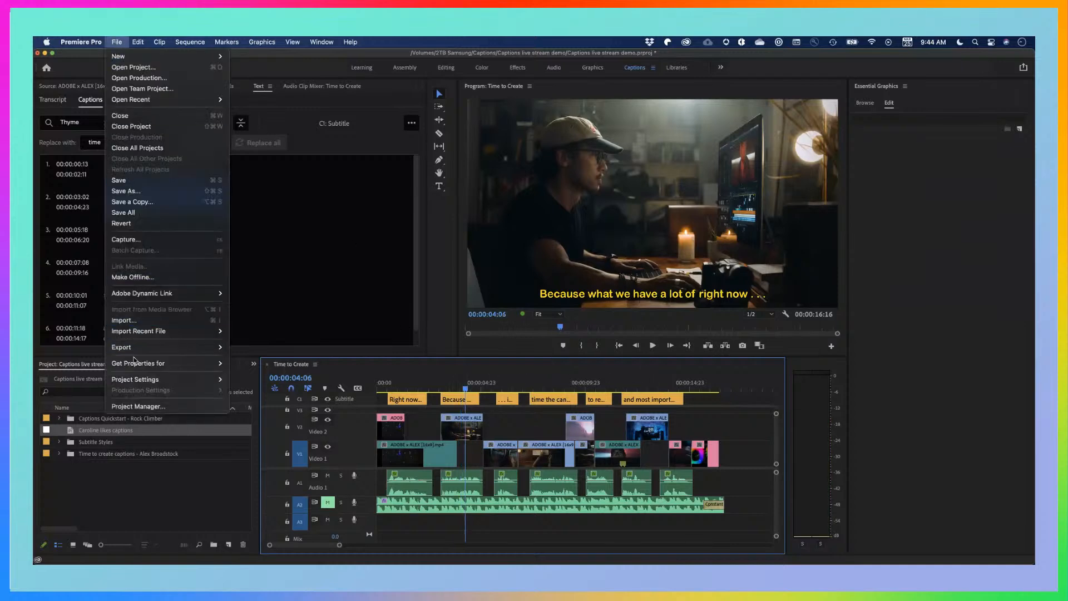
{"action": "mouse_move", "coordinate": [137, 349]}
{"action": "left_click", "coordinate": [251, 349]}
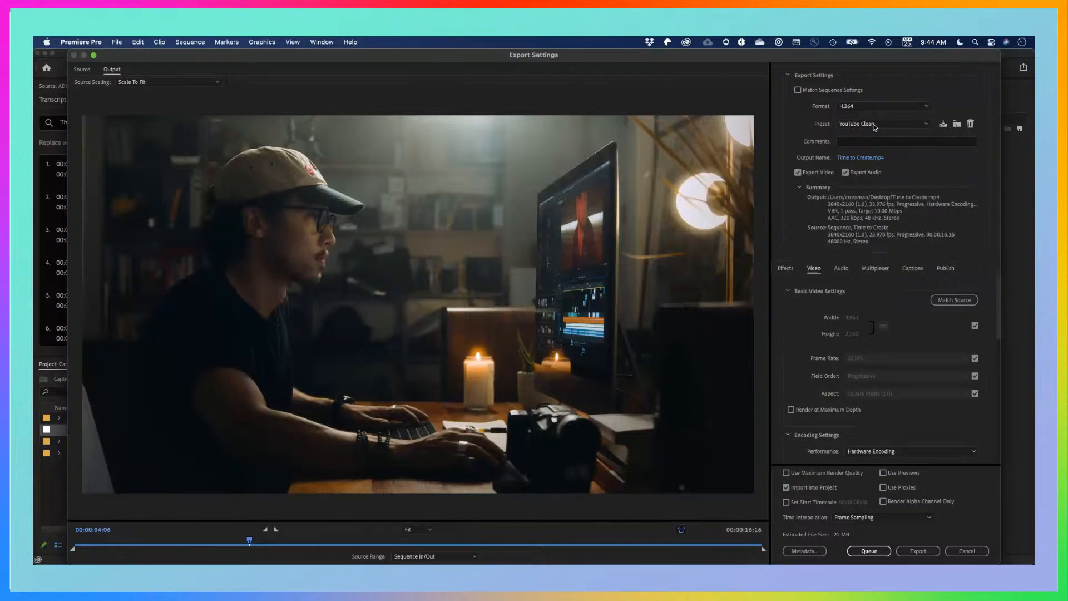
{"action": "left_click", "coordinate": [869, 107]}
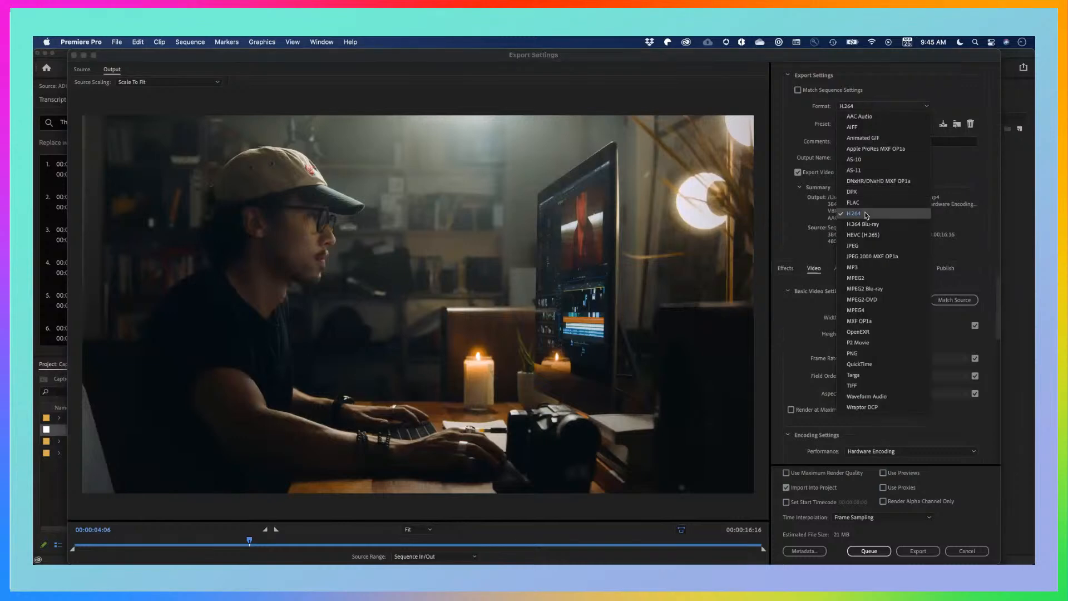
{"action": "left_click", "coordinate": [866, 217]}
{"action": "left_click", "coordinate": [872, 125]}
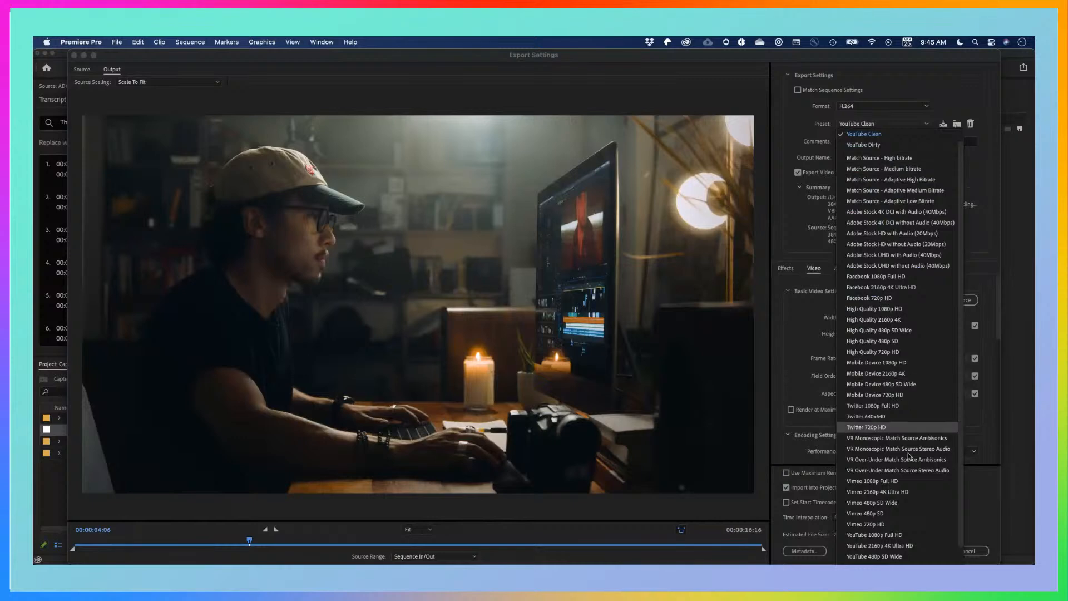
{"action": "scroll", "coordinate": [896, 437], "scroll_direction": "down", "scroll_amount": 1}
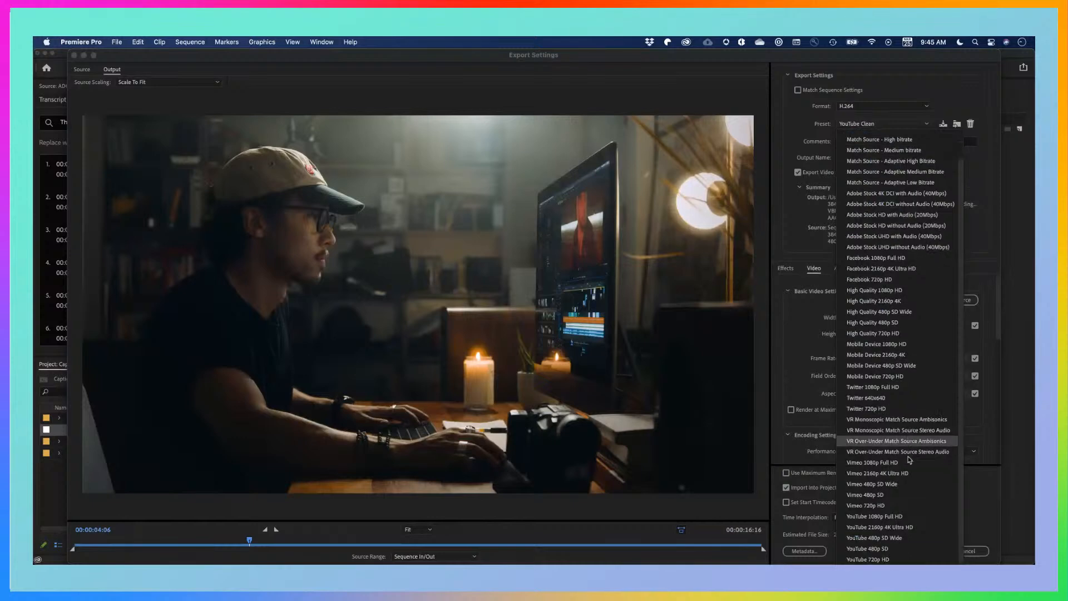
{"action": "left_click", "coordinate": [876, 517]}
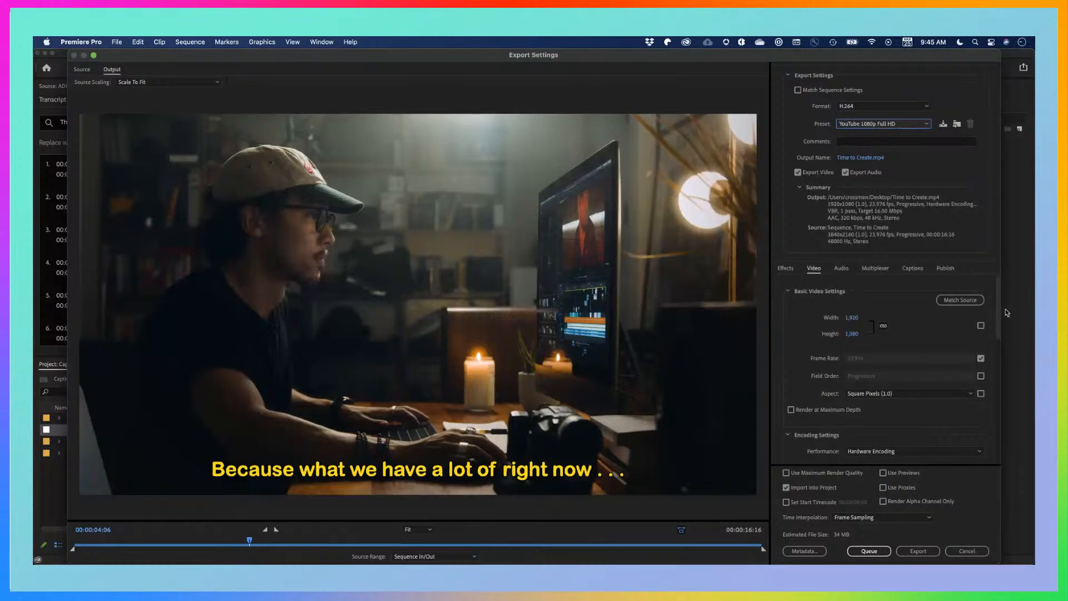
Set the captions to export as a sidecar file in SubRip Subtitle Format (.srt)
{"action": "scroll", "coordinate": [1000, 301], "scroll_direction": "down", "scroll_amount": 2}
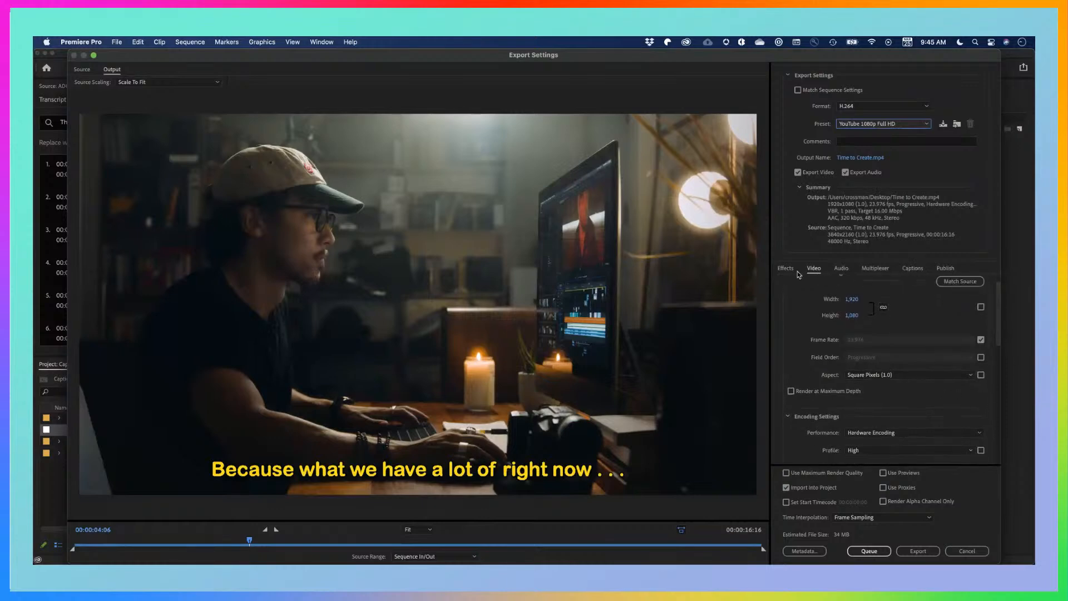
{"action": "left_click", "coordinate": [914, 270]}
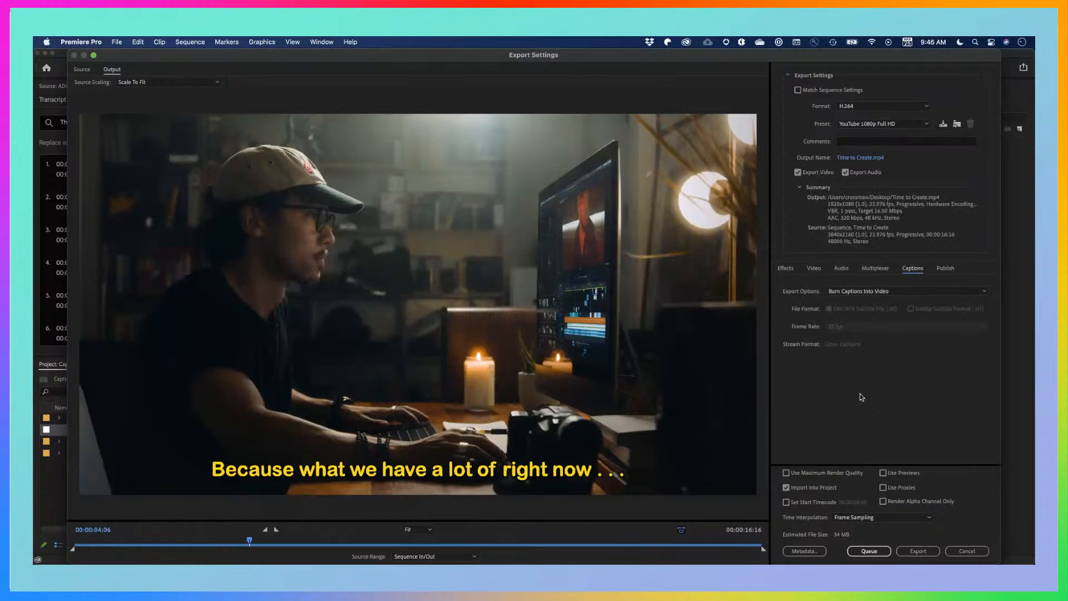
{"action": "left_click", "coordinate": [918, 294]}
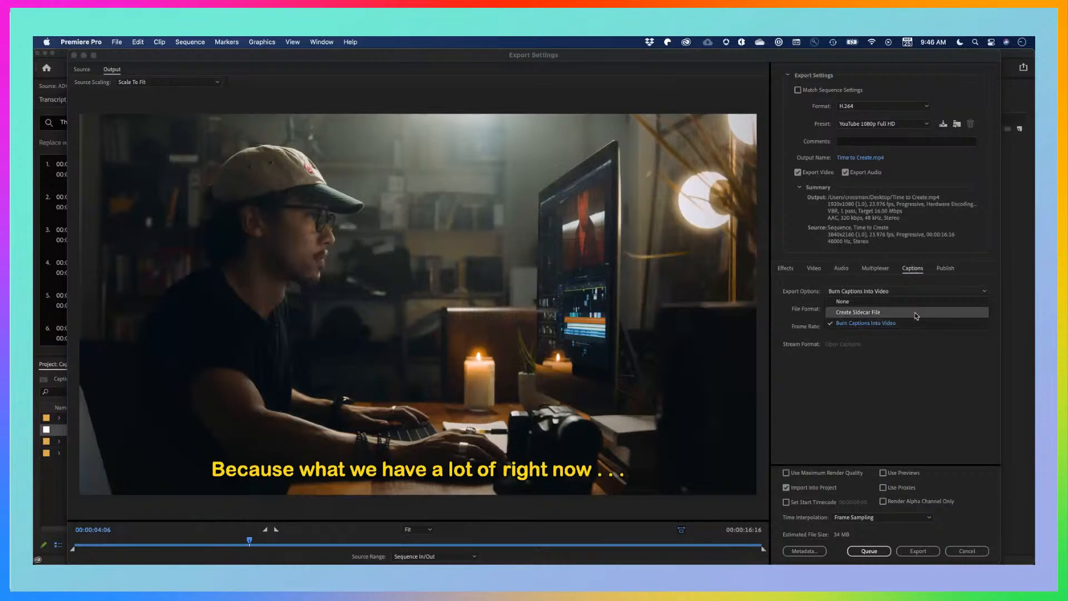
{"action": "left_click", "coordinate": [914, 312]}
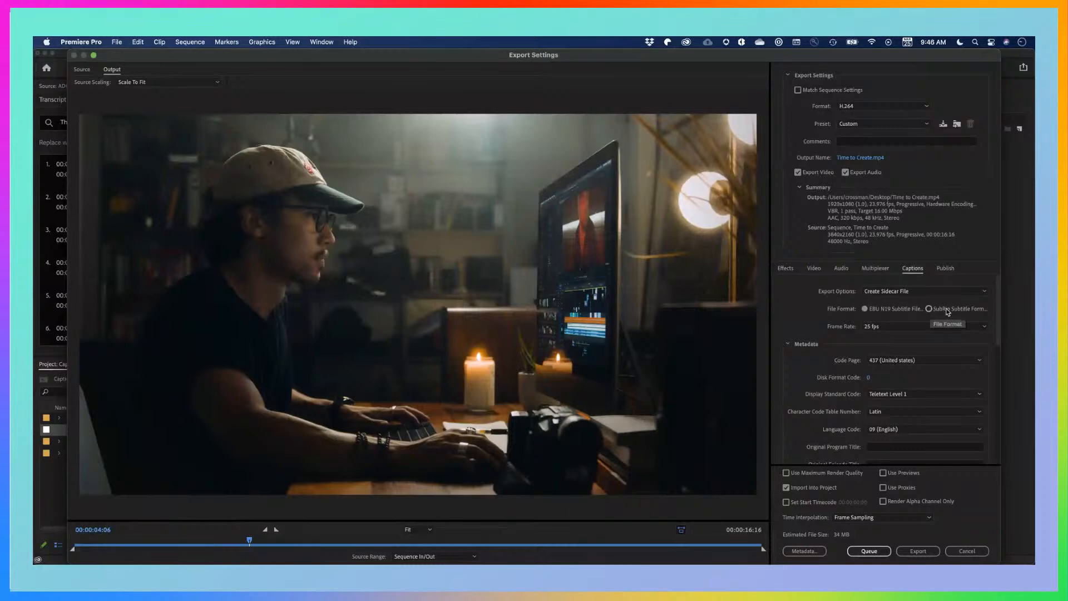
{"action": "left_click", "coordinate": [928, 309]}
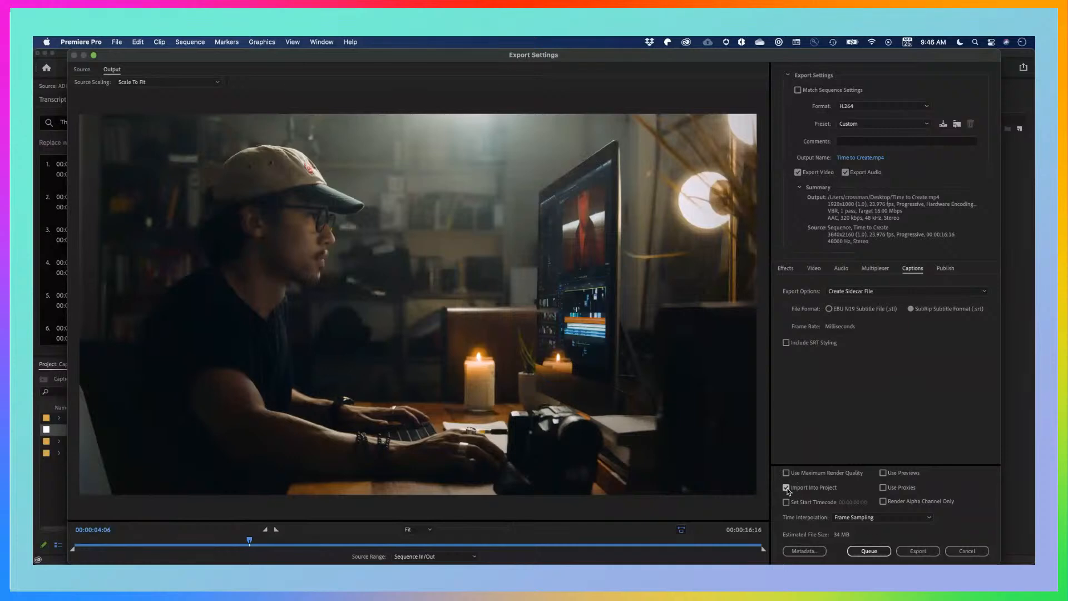
Turn off importing into the project, export the sequence to the Desktop as Time to Create.mp4, and save the project
{"action": "left_click", "coordinate": [785, 488]}
{"action": "left_click", "coordinate": [864, 159]}
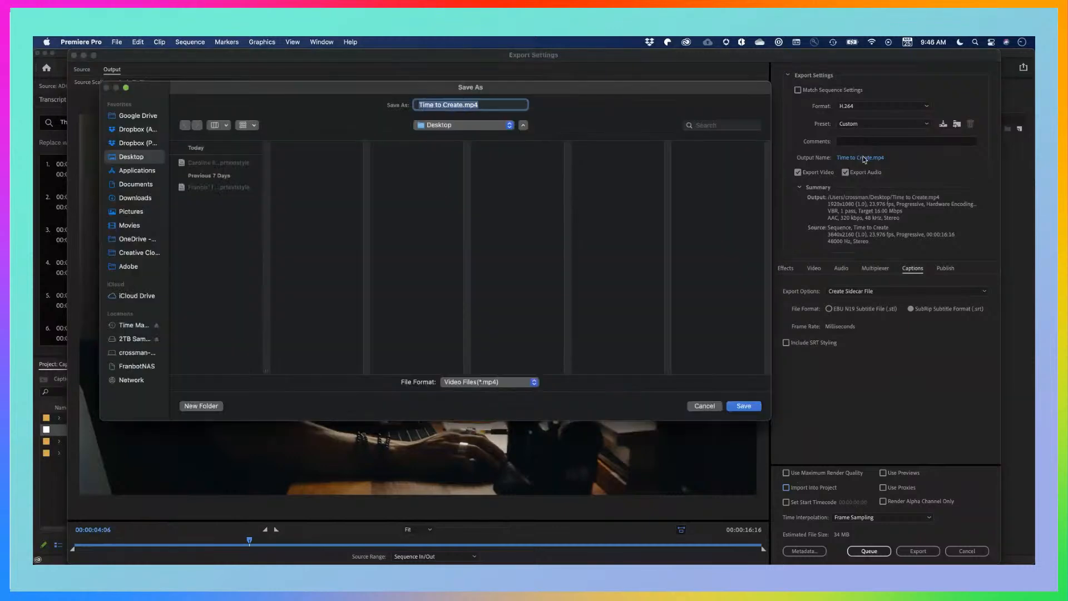
{"action": "left_click", "coordinate": [212, 277]}
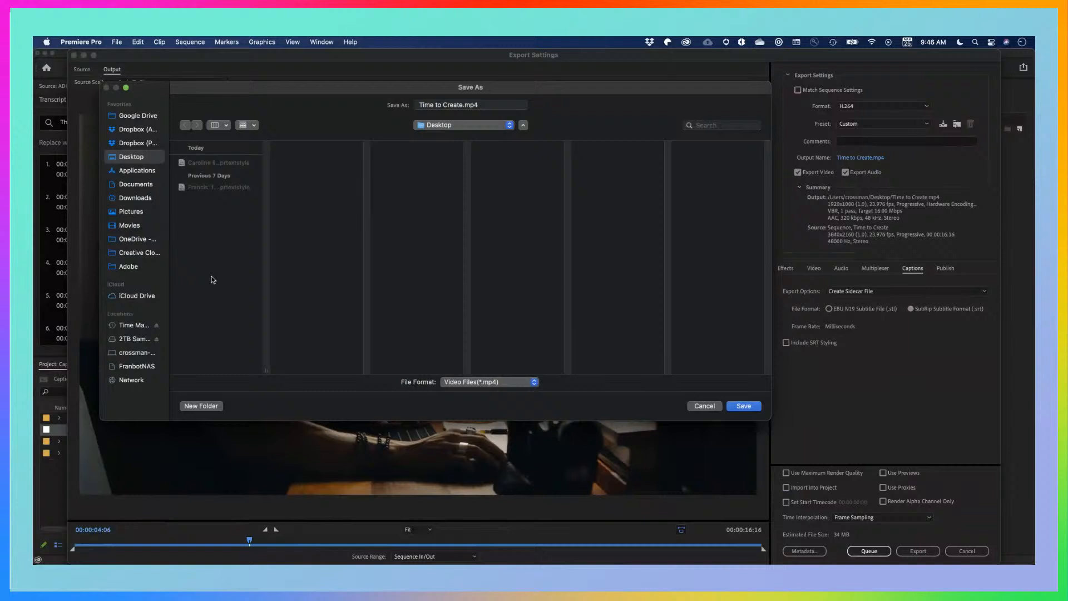
{"action": "left_click", "coordinate": [743, 406]}
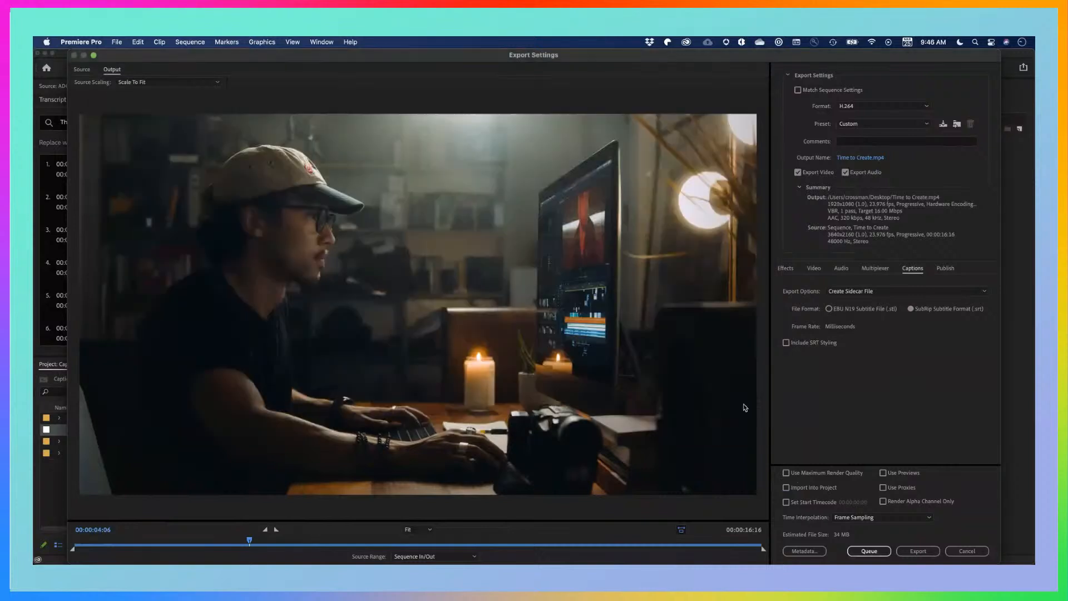
{"action": "left_click", "coordinate": [919, 551]}
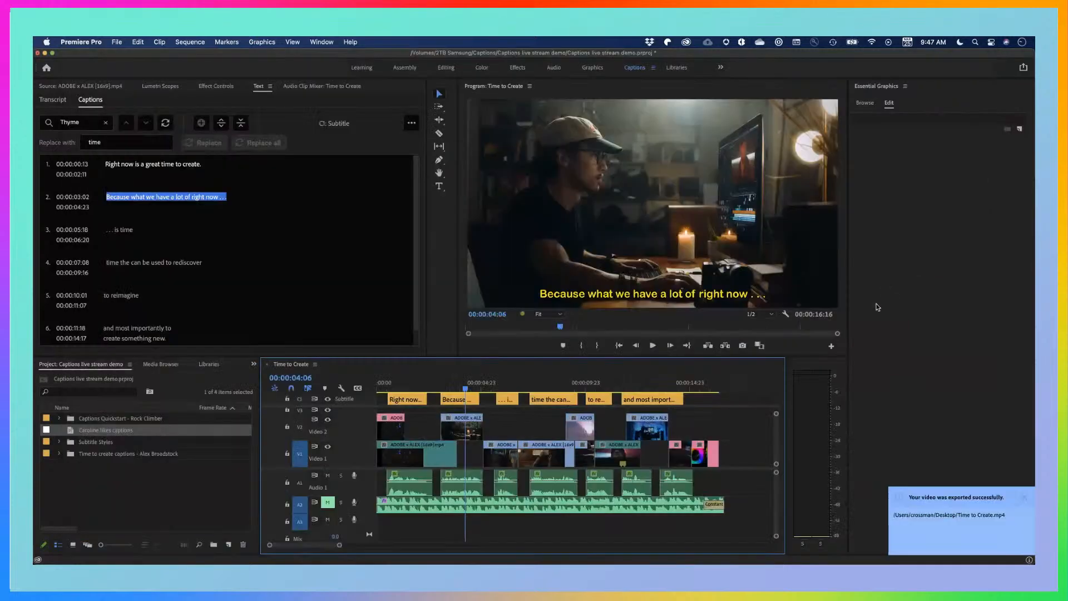
{"action": "key", "text": "super+s"}
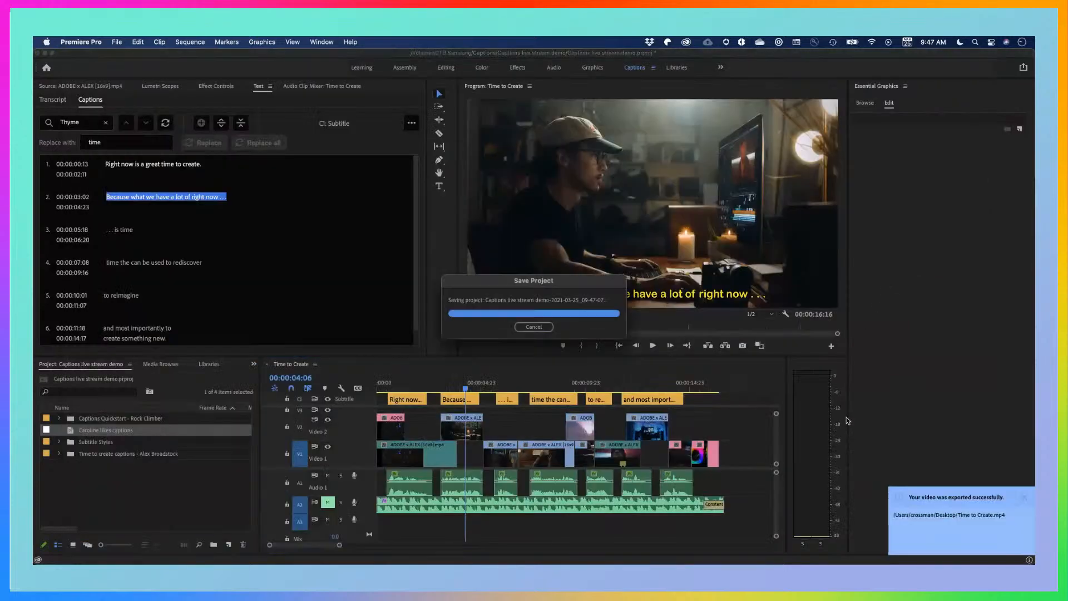
Show the desktop and check the exported Time to Create video and the files grouped in the Other stack
{"action": "key", "text": "F11"}
{"action": "left_click", "coordinate": [1006, 368]}
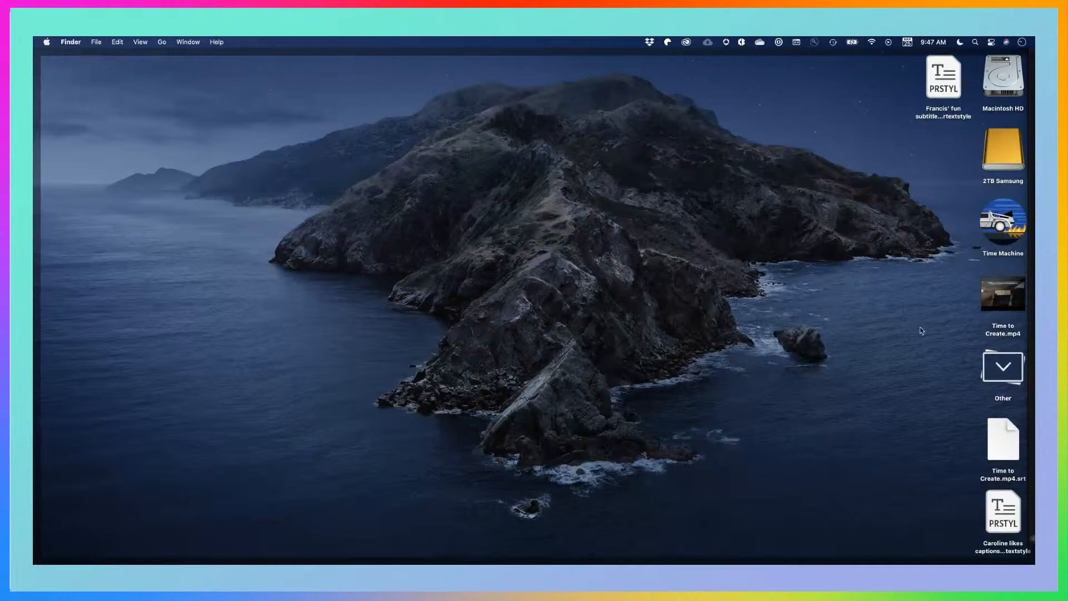
{"action": "left_click", "coordinate": [1005, 375]}
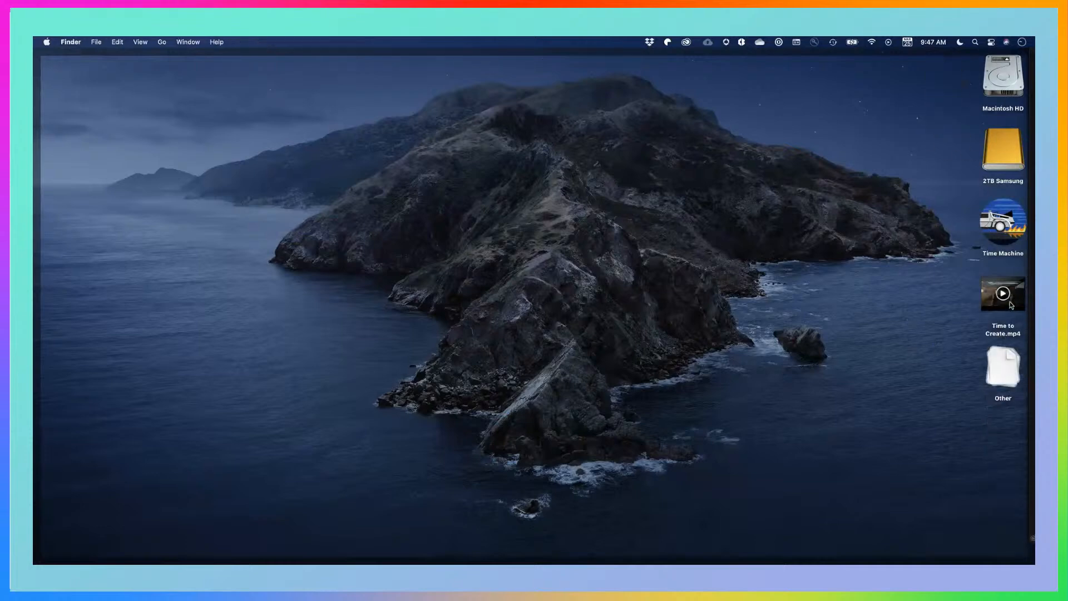
{"action": "left_click", "coordinate": [1014, 309]}
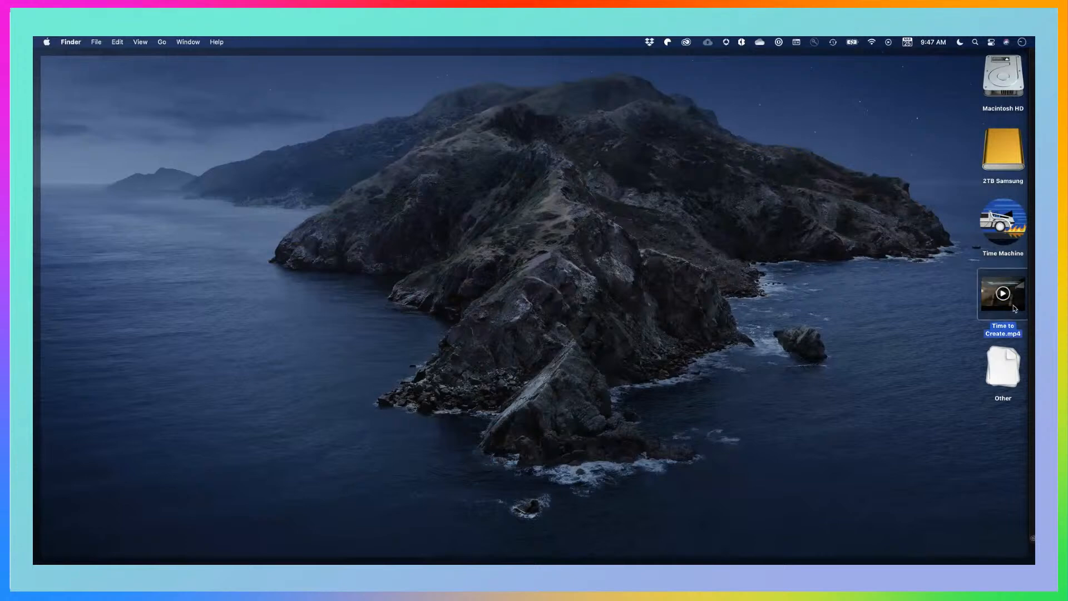
Open the Desktop folder in a Finder window, enlarged to show full file names and a preview of Time to Create.mp4
{"action": "left_click", "coordinate": [1005, 76]}
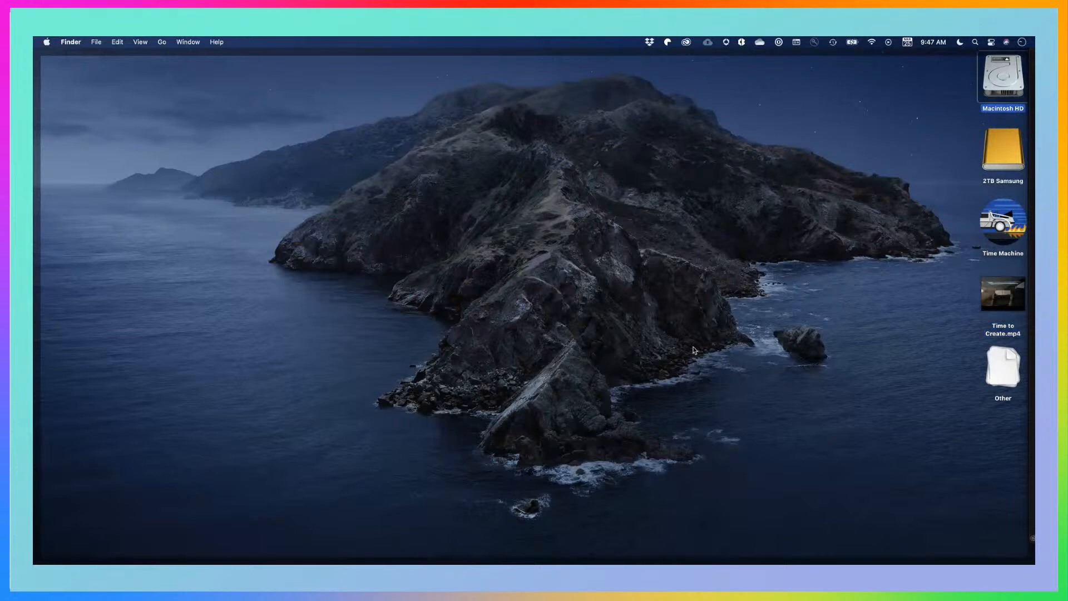
{"action": "key", "text": "super+o"}
{"action": "left_click", "coordinate": [339, 202]}
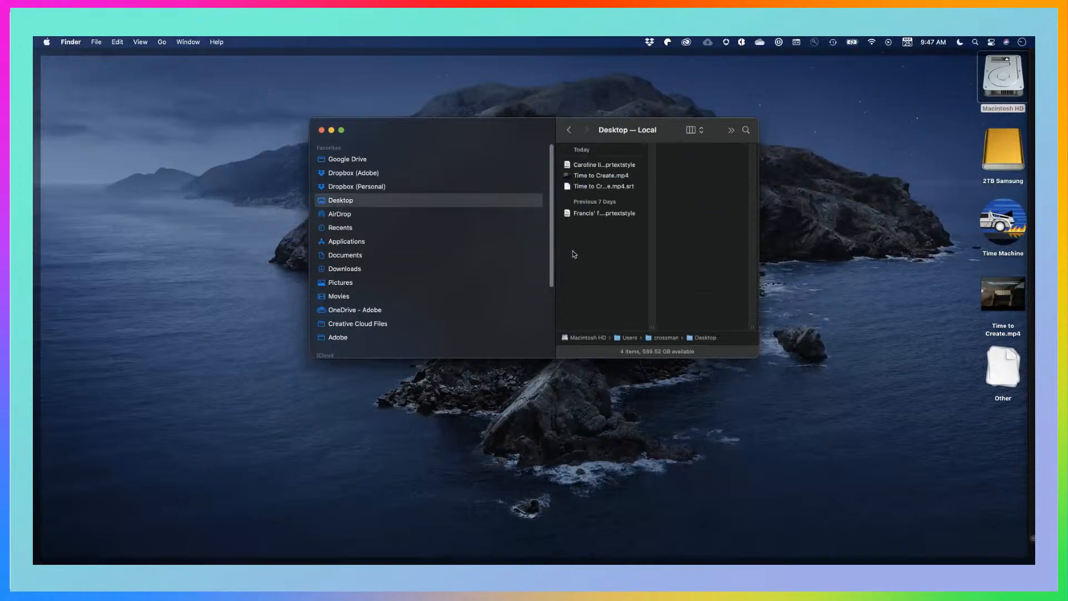
{"action": "double_click", "coordinate": [652, 327]}
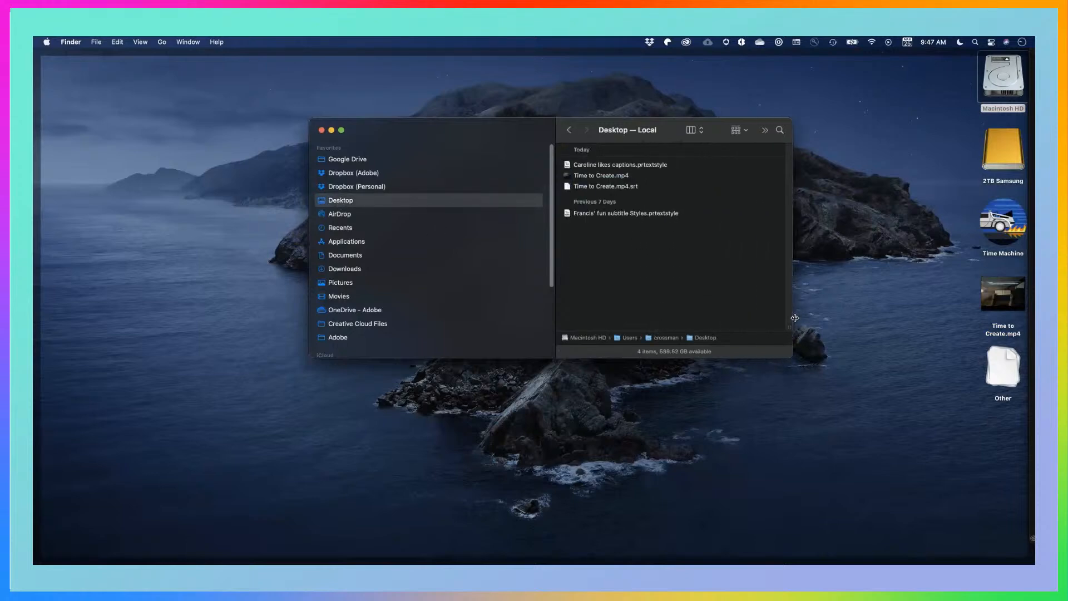
{"action": "left_click", "coordinate": [615, 175]}
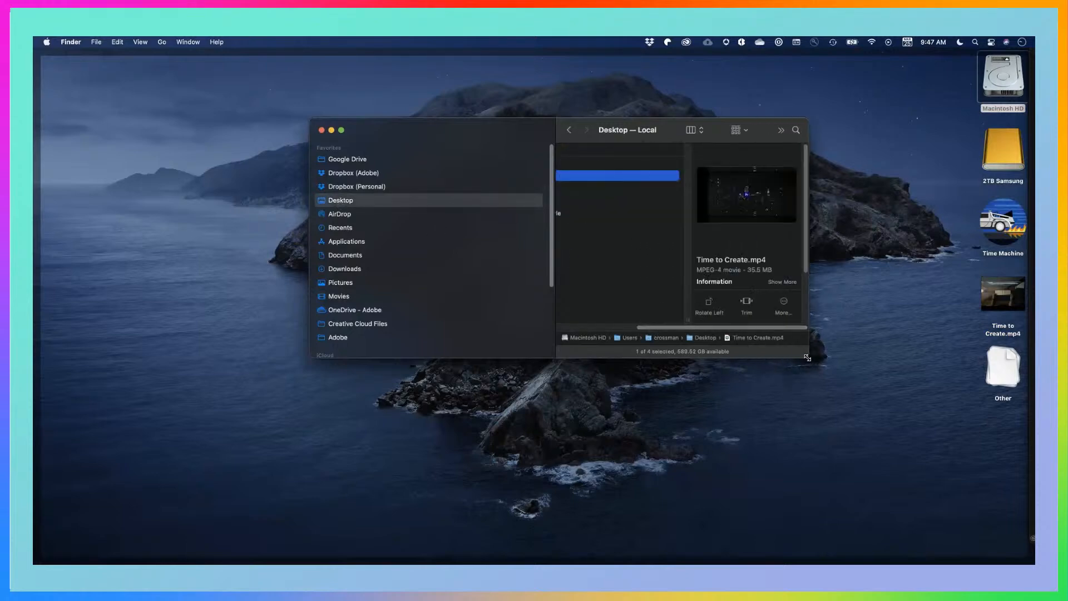
{"action": "left_click_drag", "start_coordinate": [807, 358], "coordinate": [993, 413]}
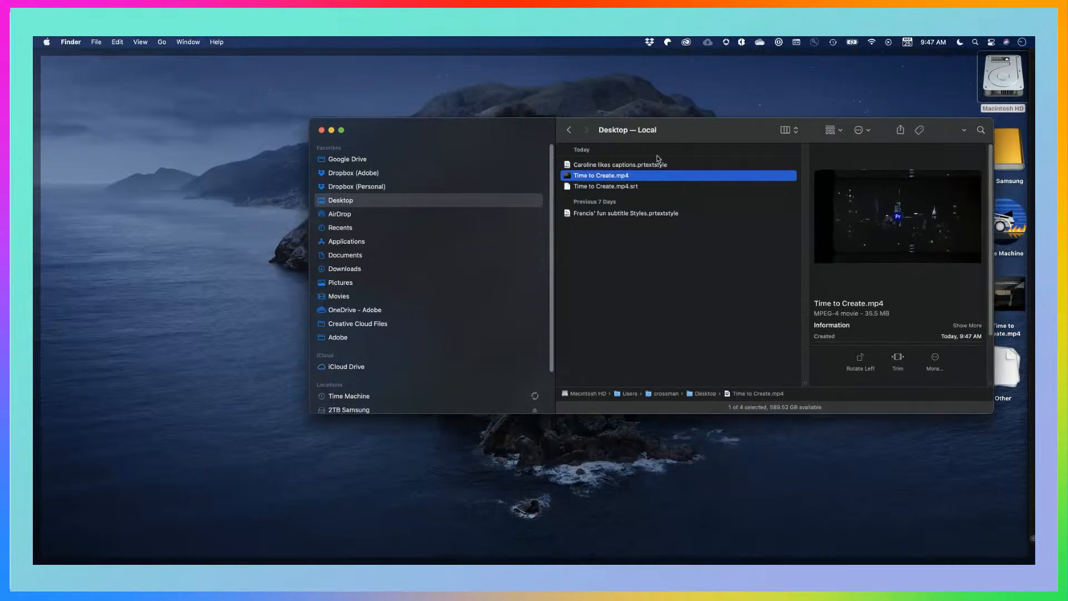
Compare the exported .mp4 and .srt files, then open Time to Create.mp4 in QuickTime Player and close it after a look
{"action": "left_click", "coordinate": [596, 191]}
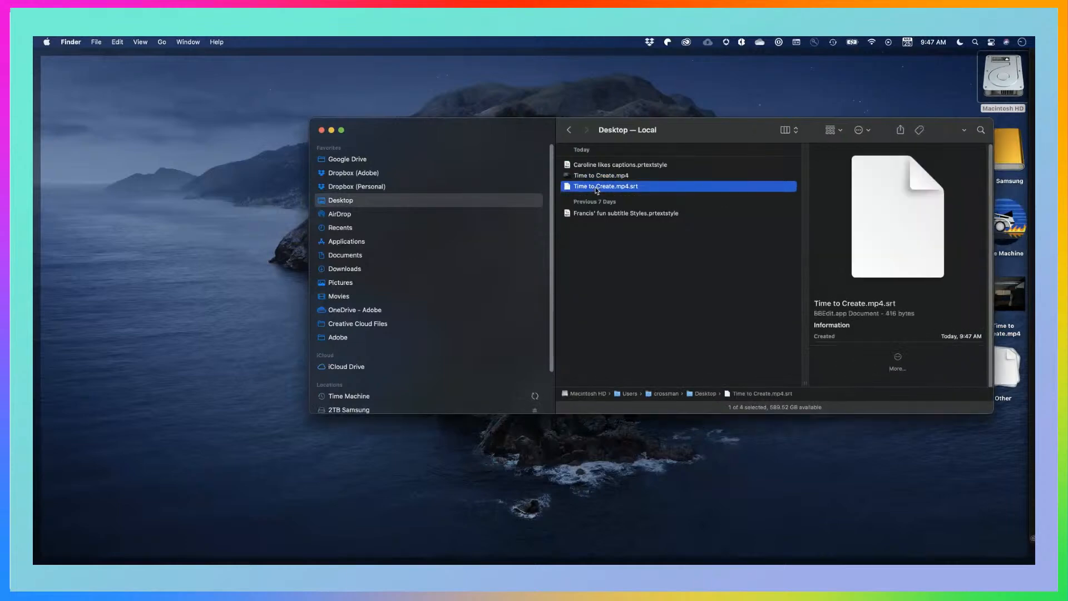
{"action": "left_click", "coordinate": [598, 179]}
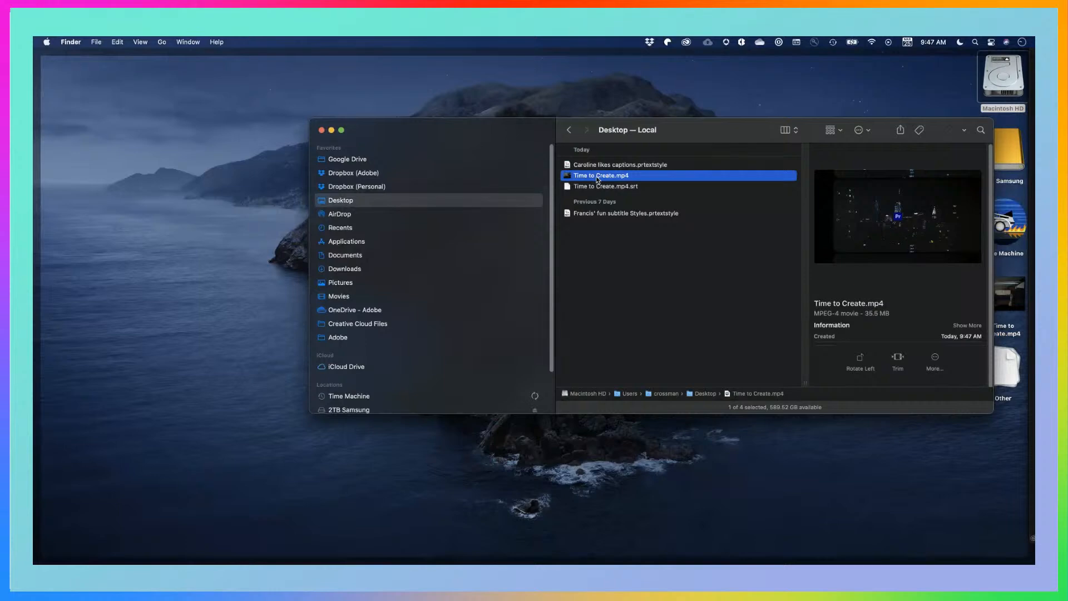
{"action": "double_click", "coordinate": [599, 177]}
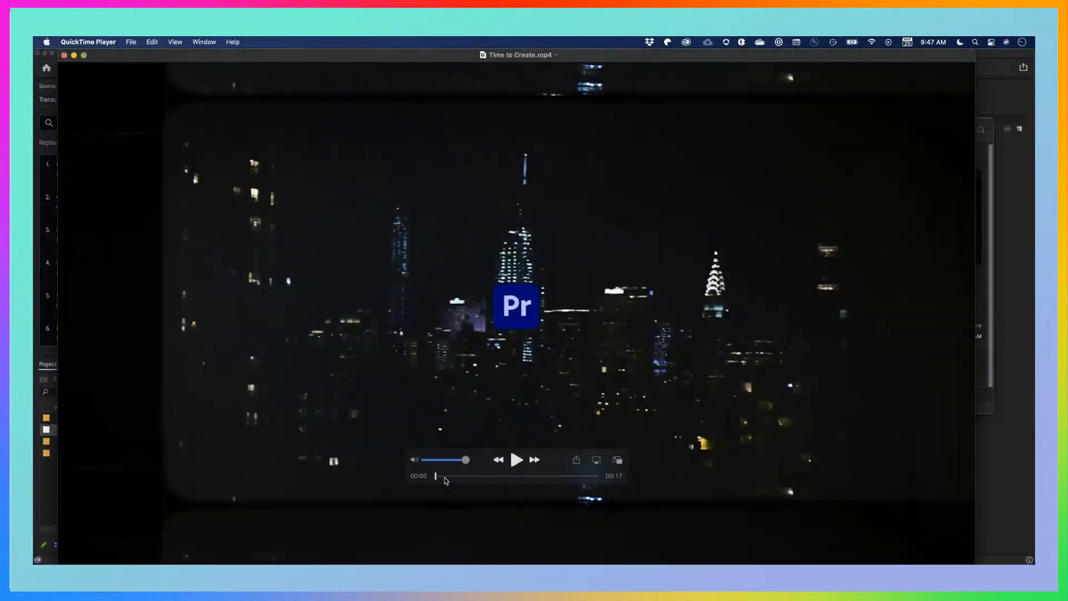
{"action": "mouse_move", "coordinate": [436, 477]}
{"action": "left_mouse_down"}
{"action": "mouse_move", "coordinate": [589, 470]}
{"action": "mouse_move", "coordinate": [436, 476]}
{"action": "left_mouse_up"}
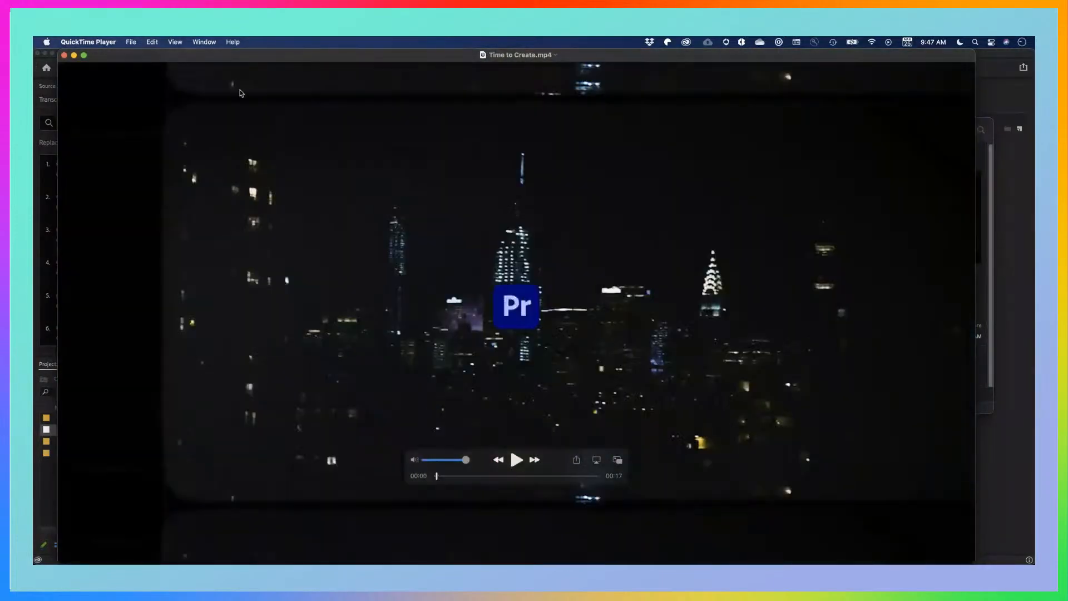
{"action": "left_click", "coordinate": [64, 56]}
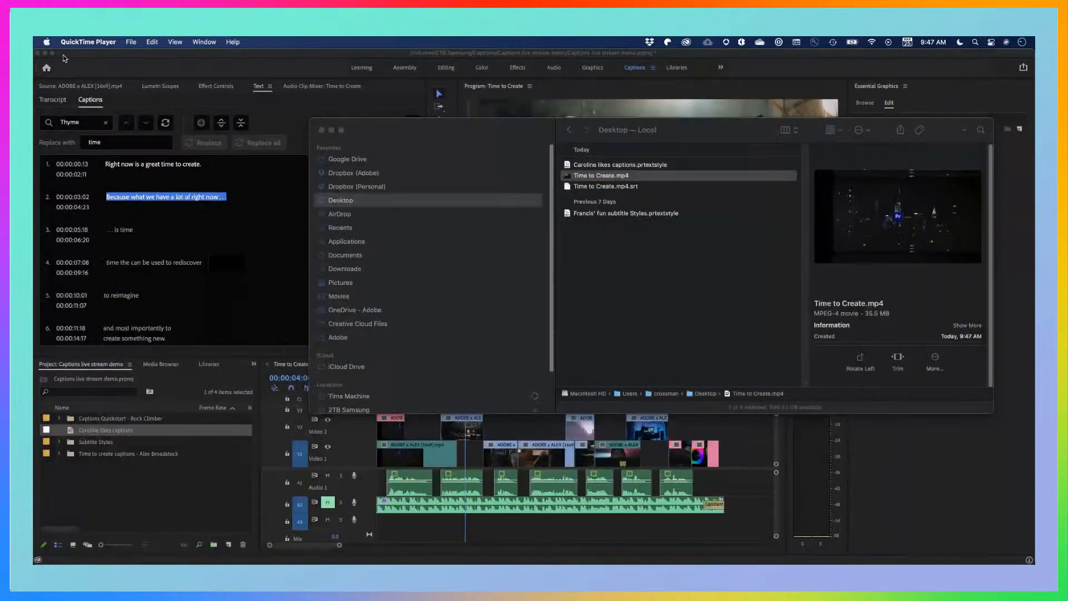
{"action": "left_click", "coordinate": [606, 188]}
{"action": "left_click", "coordinate": [605, 189]}
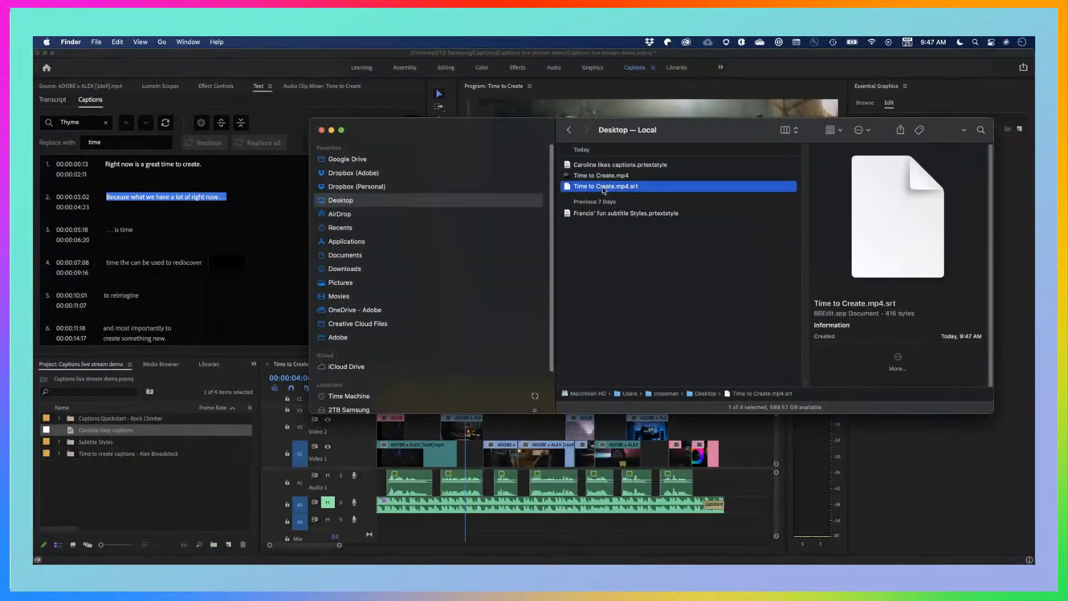
{"action": "right_click", "coordinate": [603, 190]}
{"action": "mouse_move", "coordinate": [654, 209]}
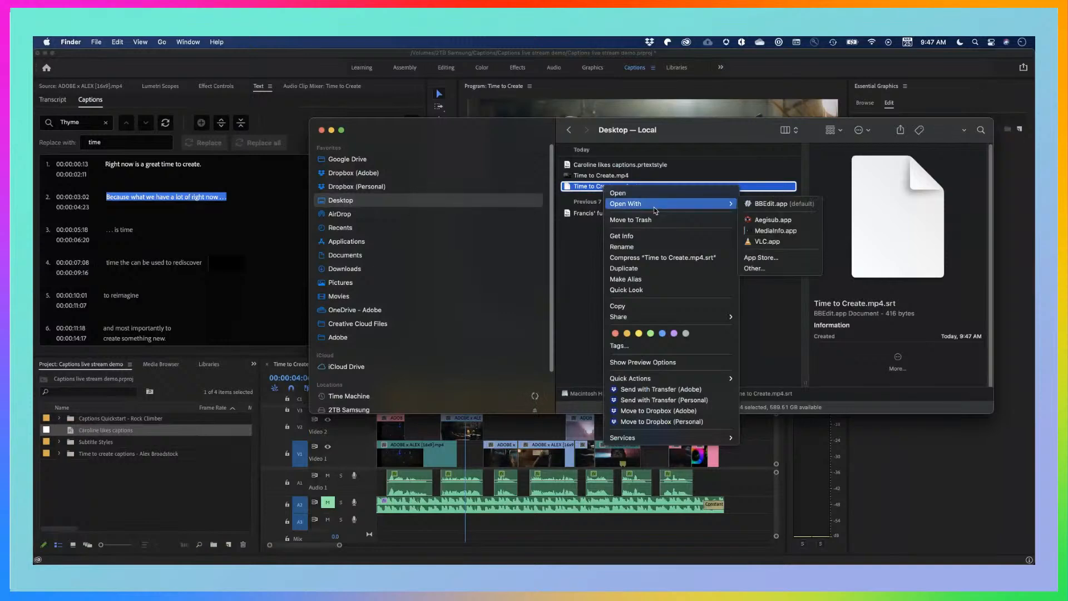
{"action": "key", "text": "Escape"}
Launch TextEdit and open Time to Create.mp4.srt from the Desktop in it
{"action": "key", "text": "super+space"}
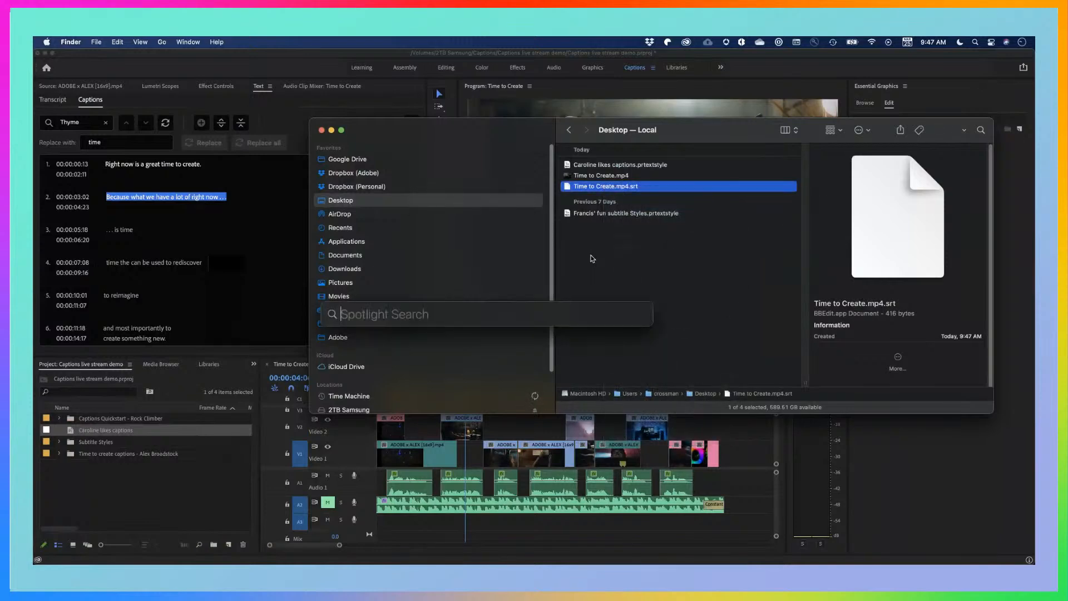
{"action": "type", "text": "text"}
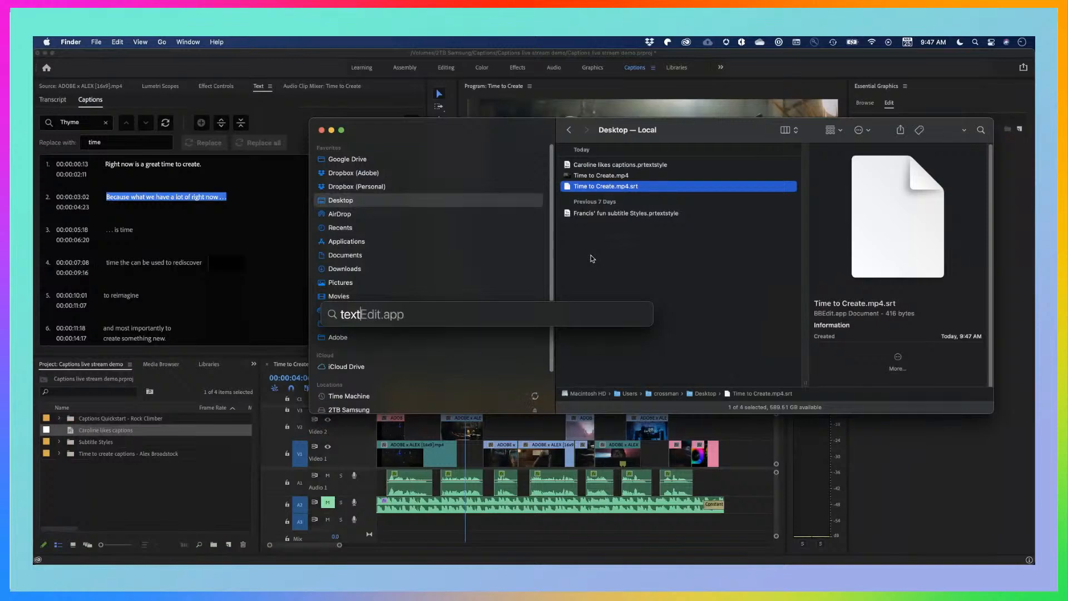
{"action": "key", "text": "Return"}
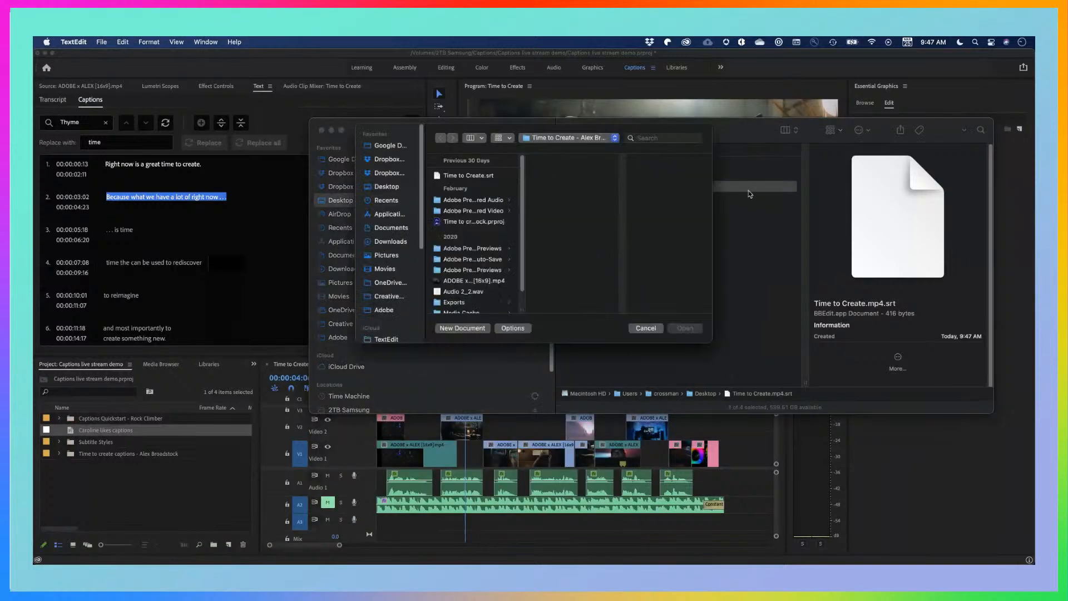
{"action": "left_click_drag", "start_coordinate": [751, 192], "coordinate": [613, 203]}
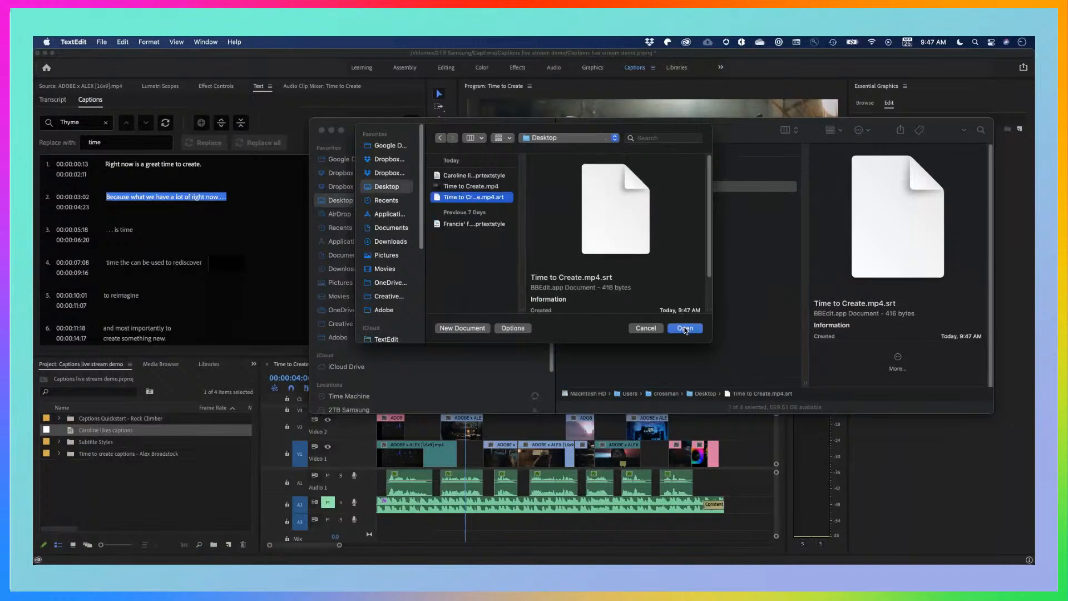
{"action": "left_click", "coordinate": [684, 328]}
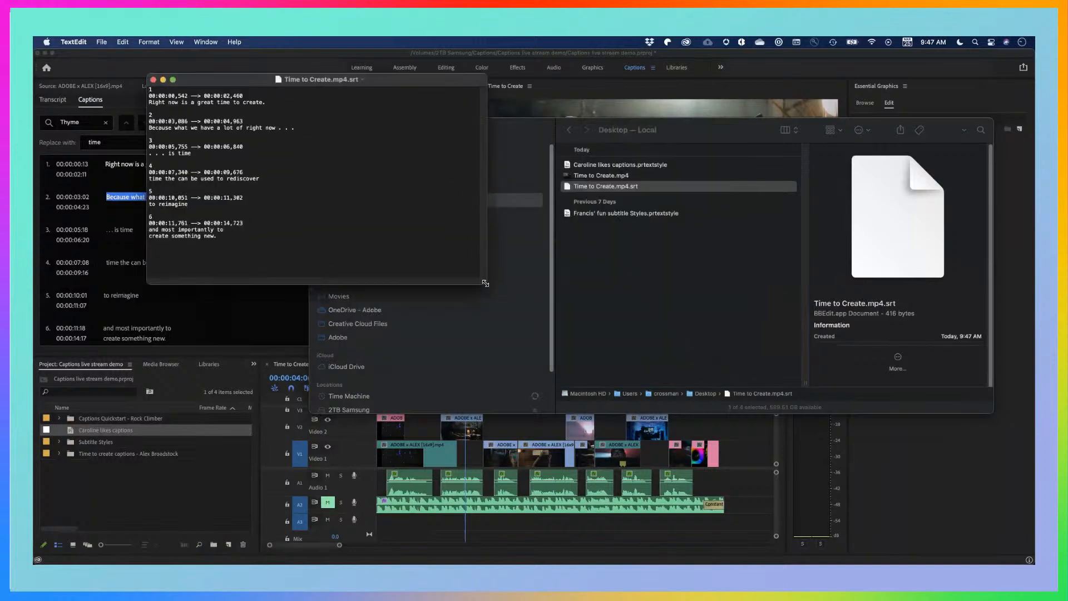
Enlarge the SRT document window and increase its text size by five increments for easier reading
{"action": "left_click_drag", "start_coordinate": [486, 283], "coordinate": [783, 421]}
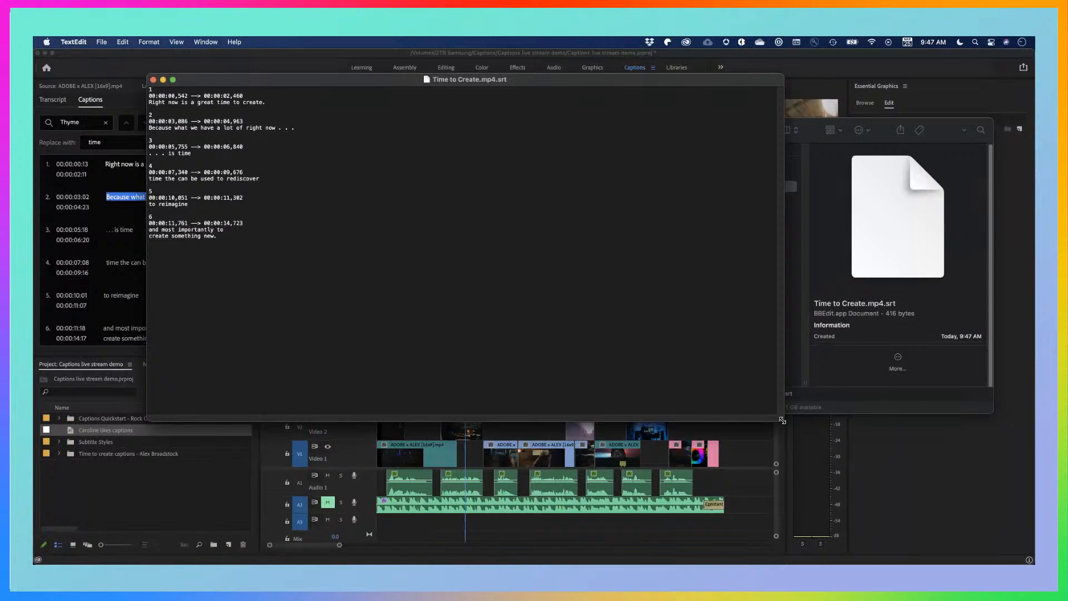
{"action": "key", "text": "super+plus"}
{"action": "key", "text": "super+plus"}
{"action": "key", "text": "super+plus"}
{"action": "key", "text": "super+plus"}
{"action": "key", "text": "super+plus"}
{"action": "key", "text": "super+plus"}
{"action": "key", "text": "super+plus"}
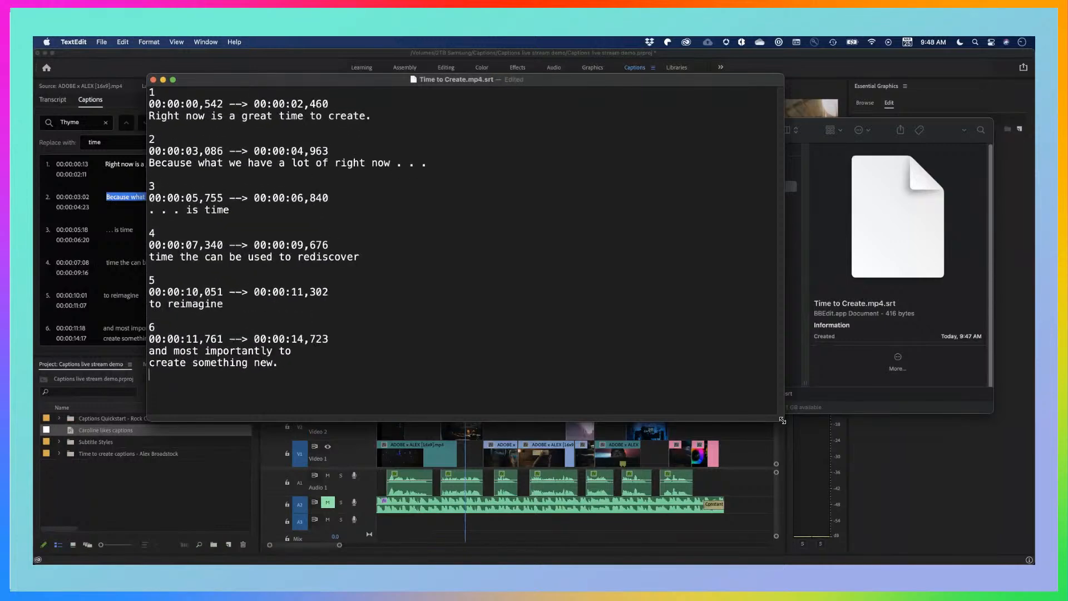
{"action": "key", "text": "super+plus"}
{"action": "key", "text": "super+plus"}
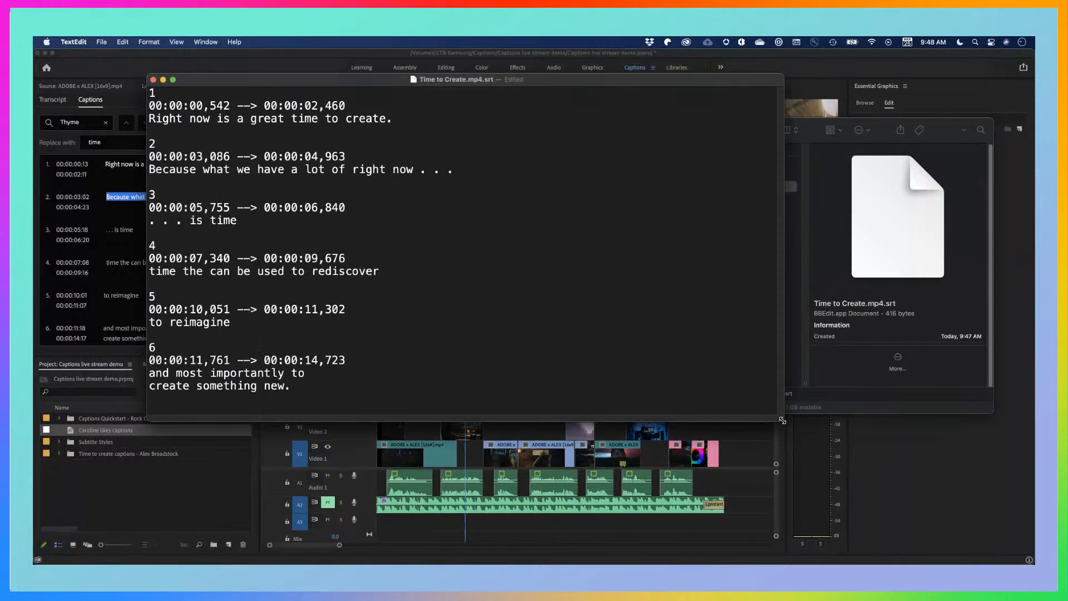
Highlight the first caption's timecode line and its text line in the SRT document to examine the file's structure
{"action": "double_click", "coordinate": [337, 106]}
{"action": "left_click_drag", "start_coordinate": [315, 105], "coordinate": [140, 110]}
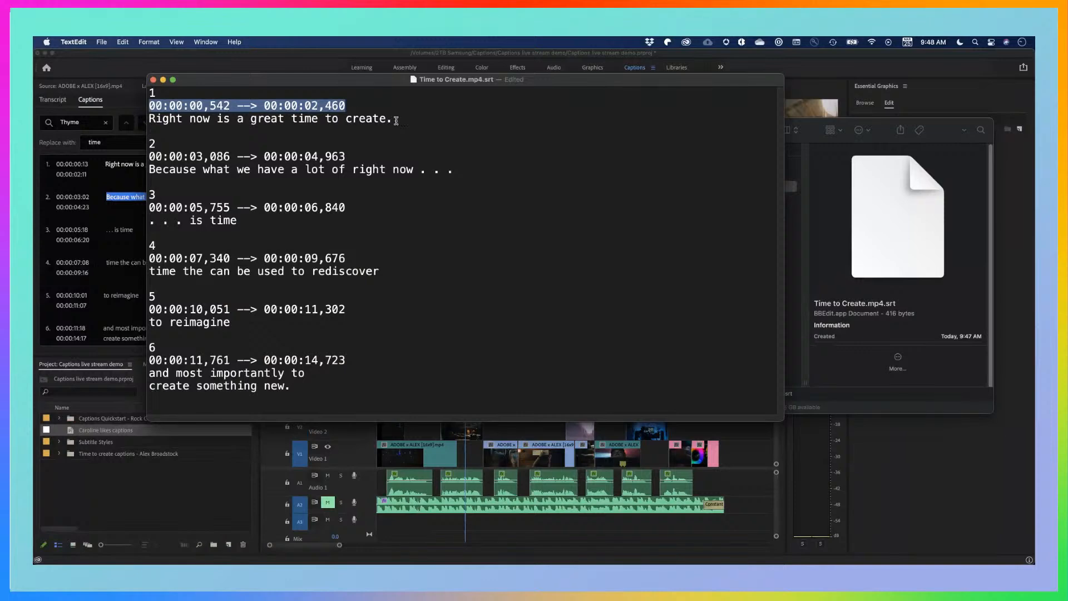
{"action": "left_click_drag", "start_coordinate": [394, 118], "coordinate": [148, 118]}
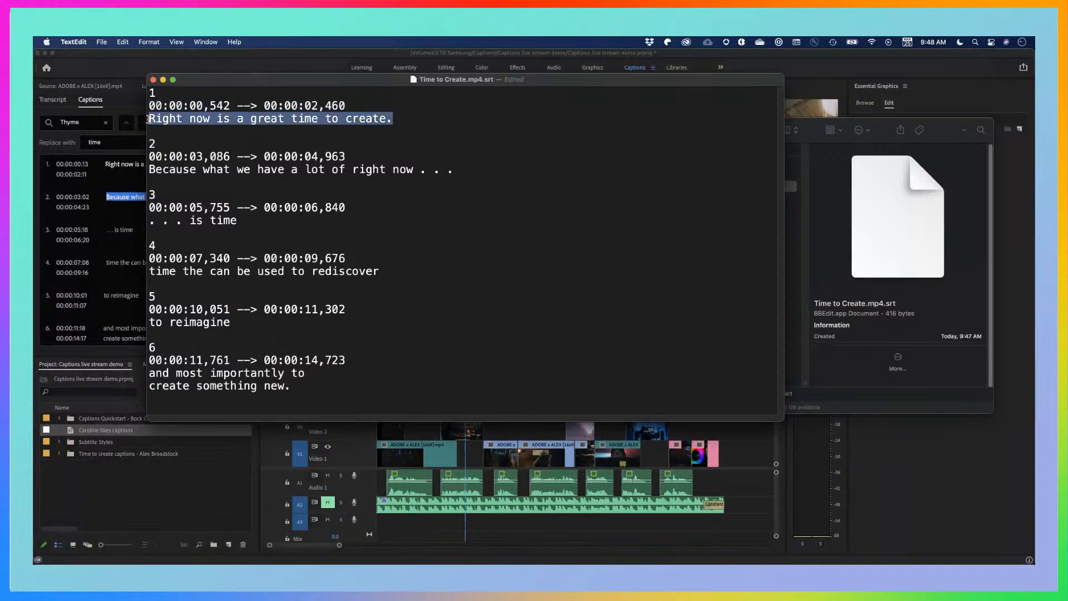
Return to the Finder window and select Time to Create.mp4 and its .srt sidecar in turn to review the exported pair
{"action": "left_click", "coordinate": [815, 130]}
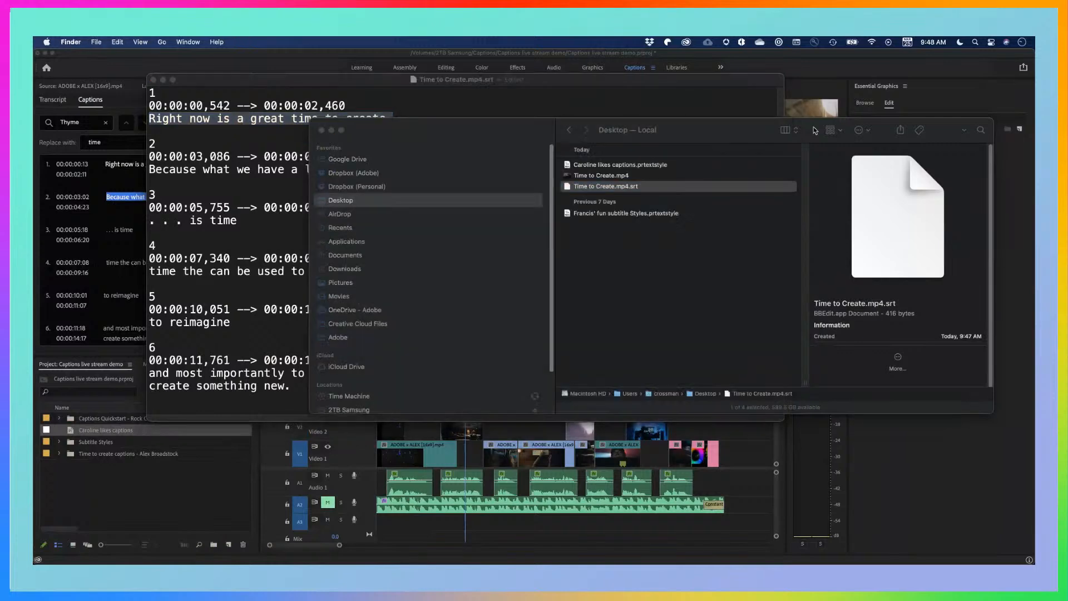
{"action": "left_click", "coordinate": [638, 316]}
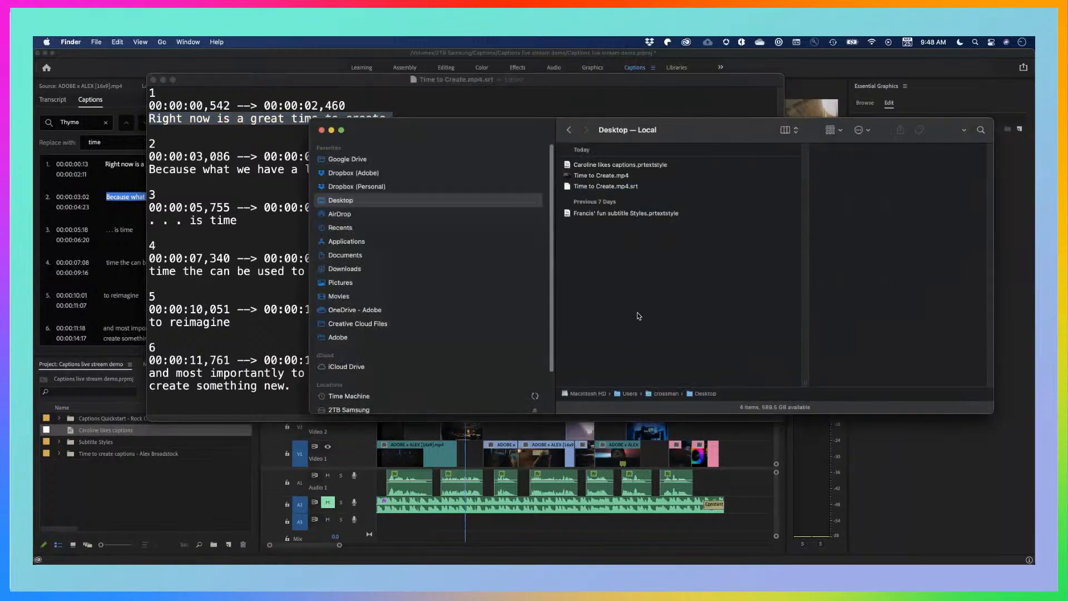
{"action": "left_click", "coordinate": [602, 177]}
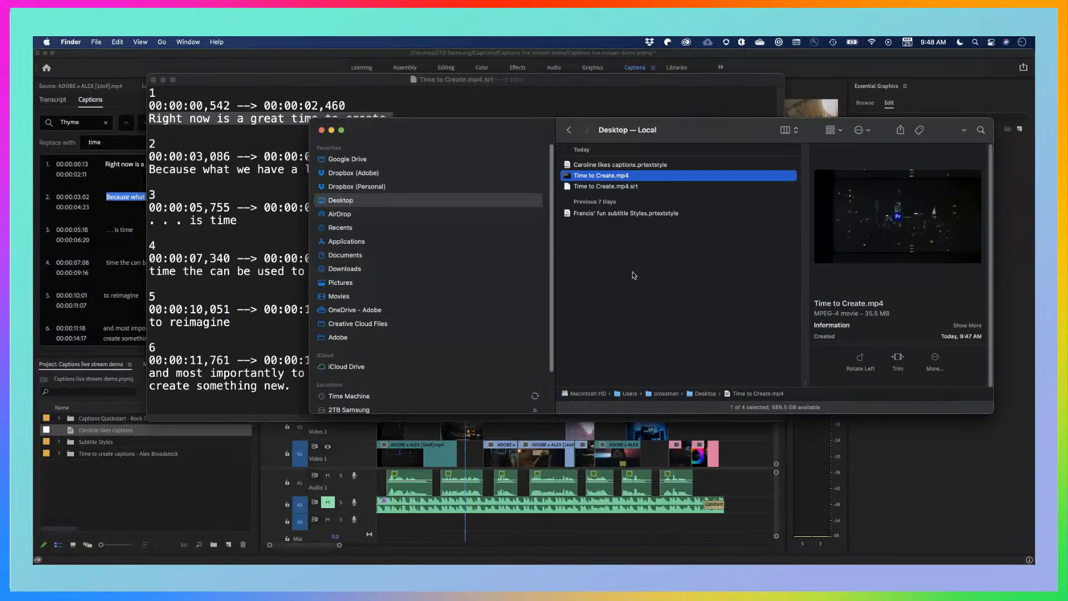
{"action": "left_click", "coordinate": [636, 187]}
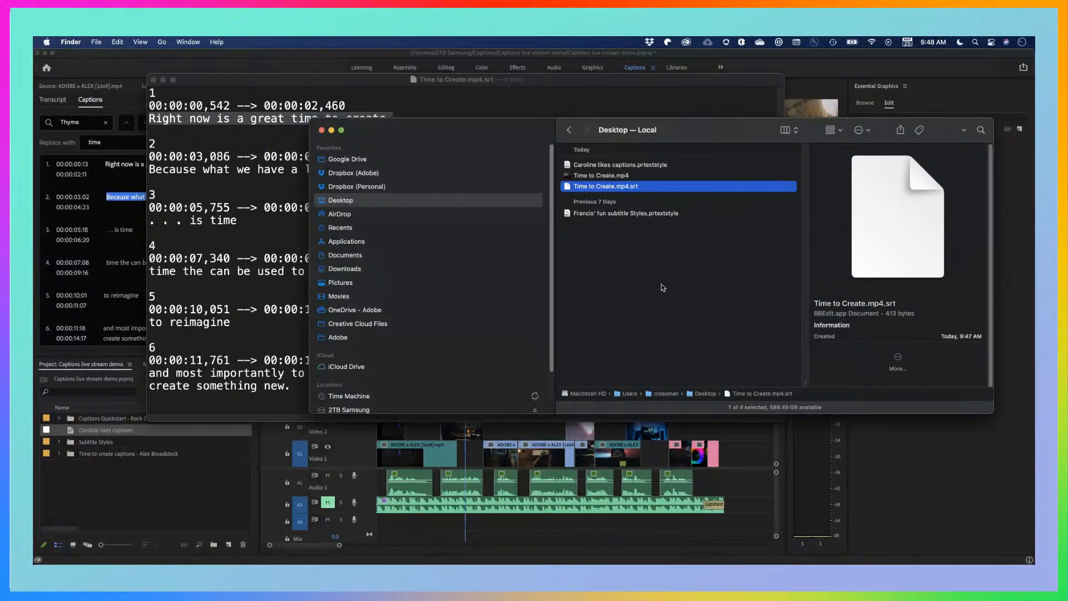
Deselect the exported file, switch back to Premiere Pro and activate the Time to Create timeline
{"action": "left_click", "coordinate": [678, 303]}
{"action": "key", "text": "super+Tab"}
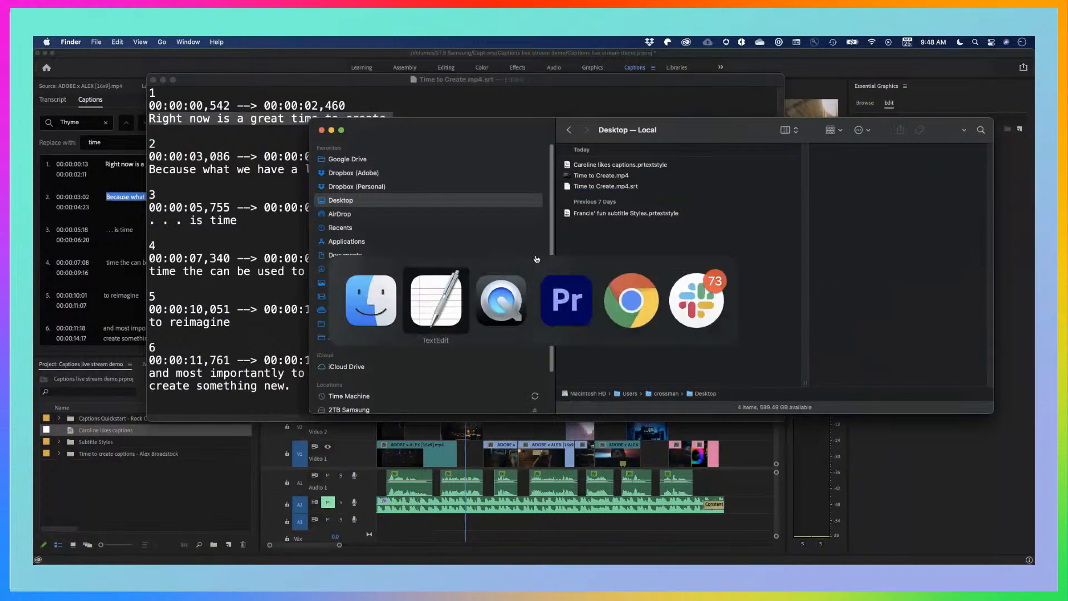
{"action": "key", "text": "super+Tab"}
{"action": "key", "text": "super+Tab"}
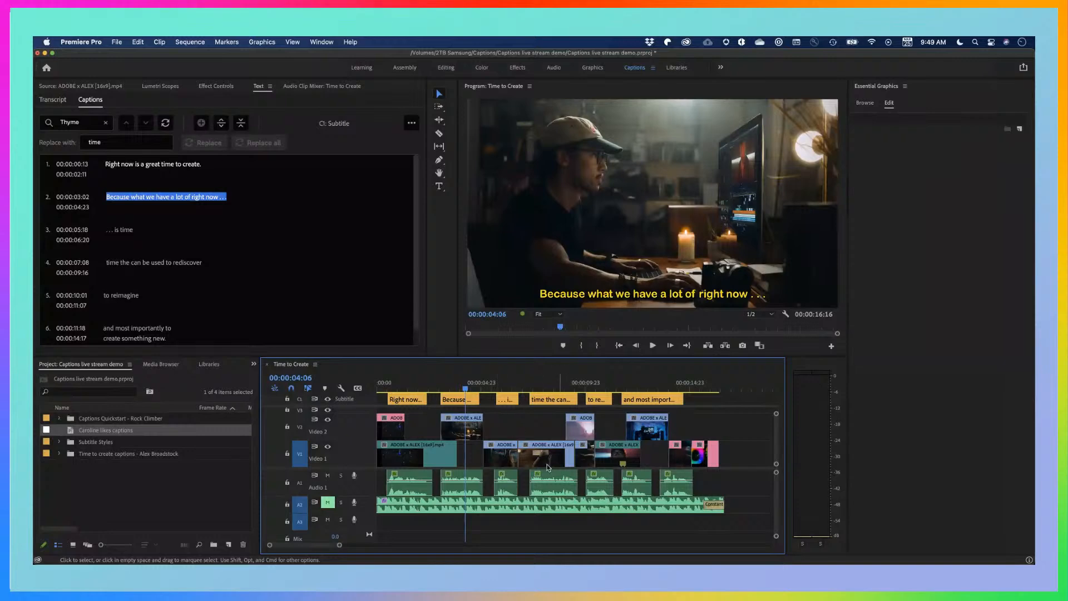
{"action": "left_click", "coordinate": [514, 430]}
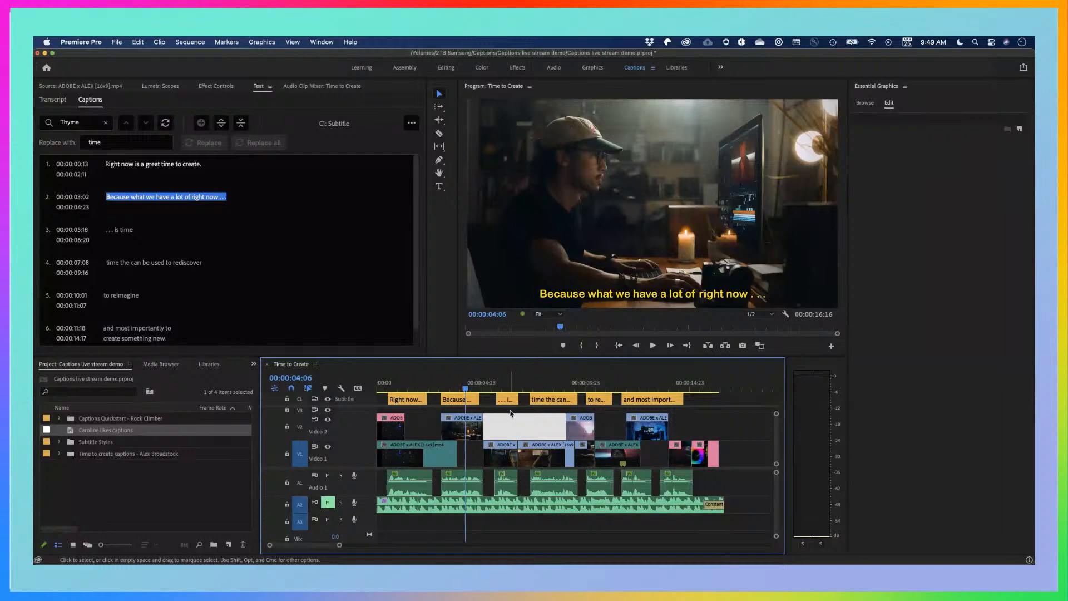
{"action": "left_click", "coordinate": [510, 413]}
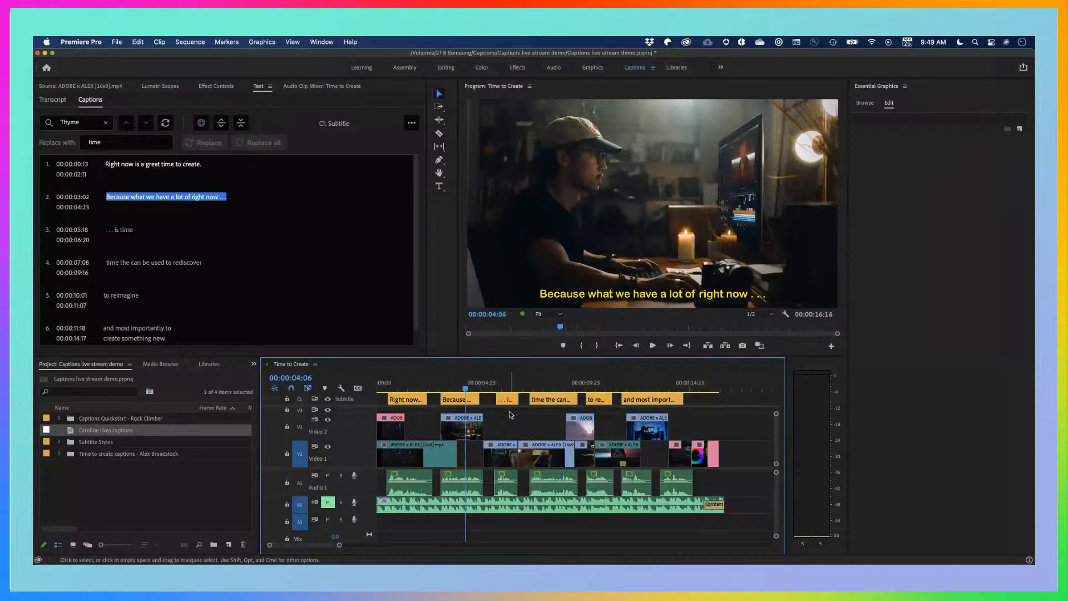
Export the sequence as Time to Create_1.mp4 in H.264 with the Burn Captions Into Video option
{"action": "key", "text": "super+m"}
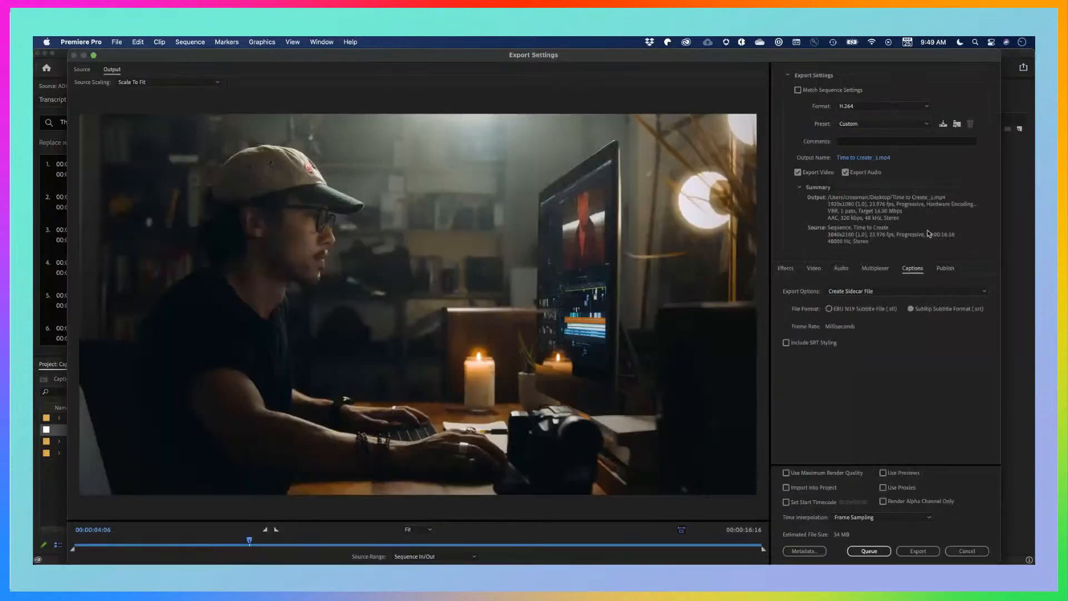
{"action": "left_click", "coordinate": [881, 298]}
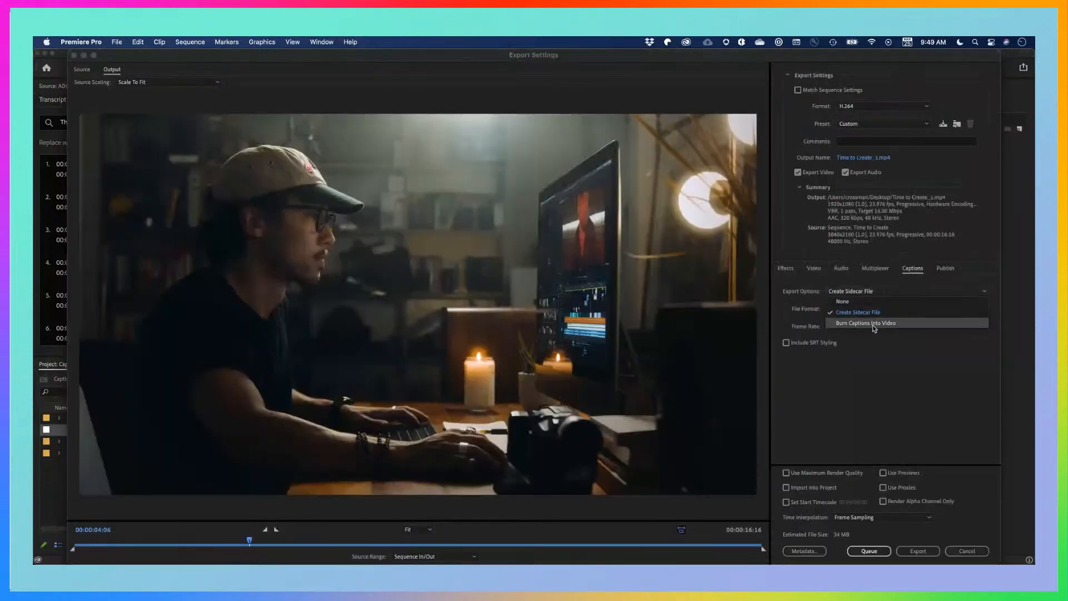
{"action": "left_click", "coordinate": [874, 328]}
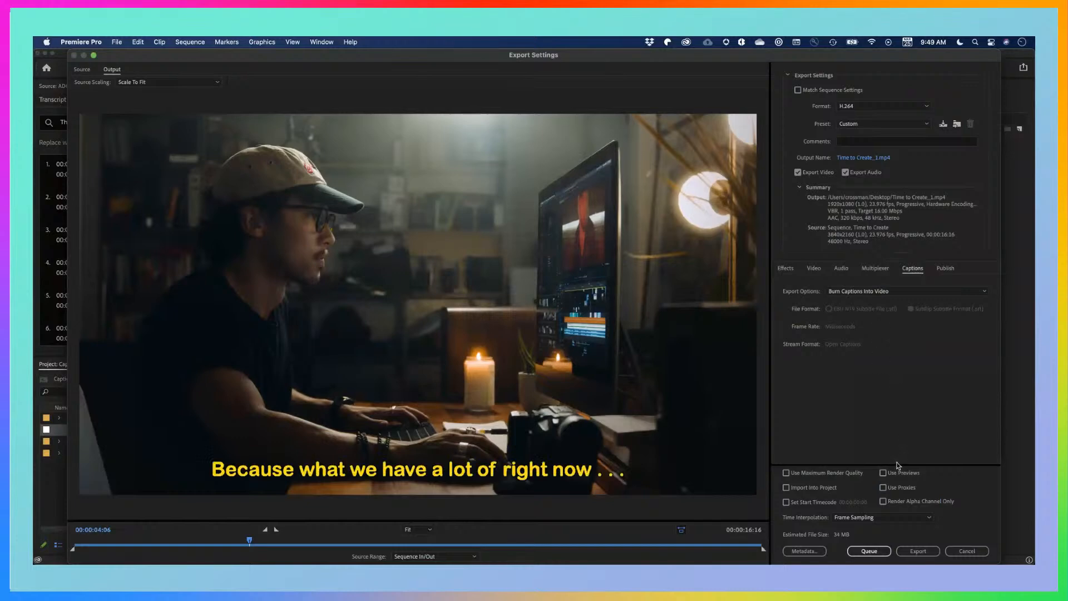
{"action": "left_click", "coordinate": [919, 552]}
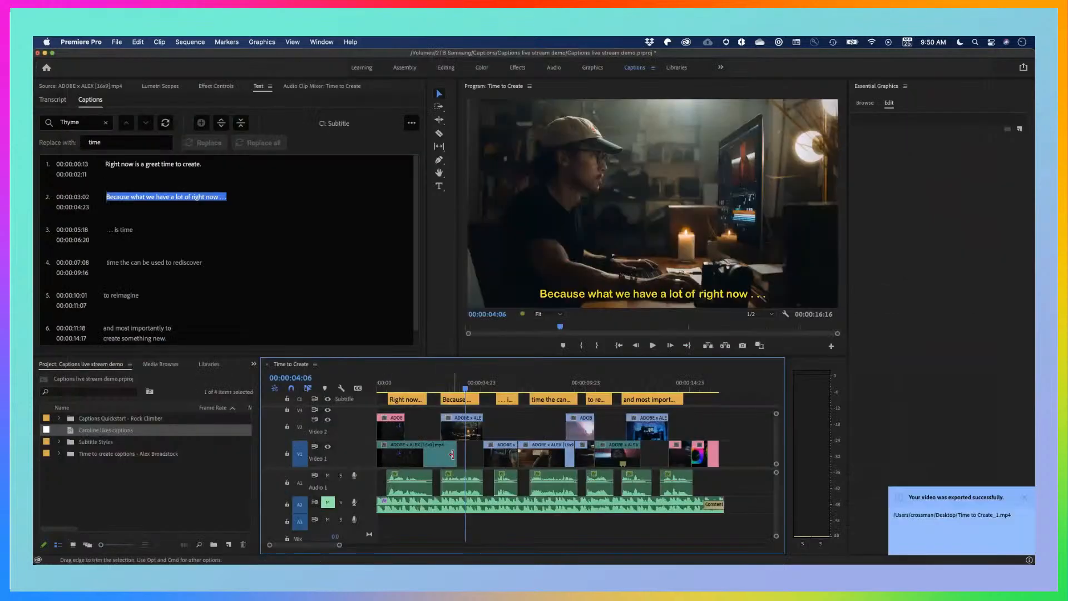
Open Time to Create_1.mp4 from the Desktop in Finder and scrub through its first seconds to check the burned-in captions
{"action": "key", "text": "super+Tab"}
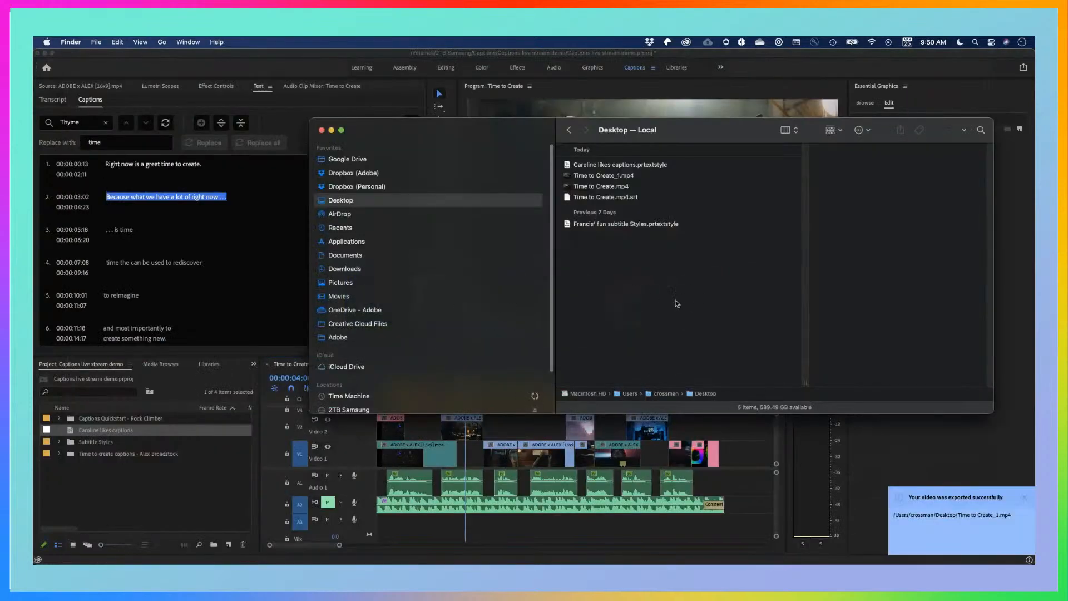
{"action": "left_click", "coordinate": [615, 176]}
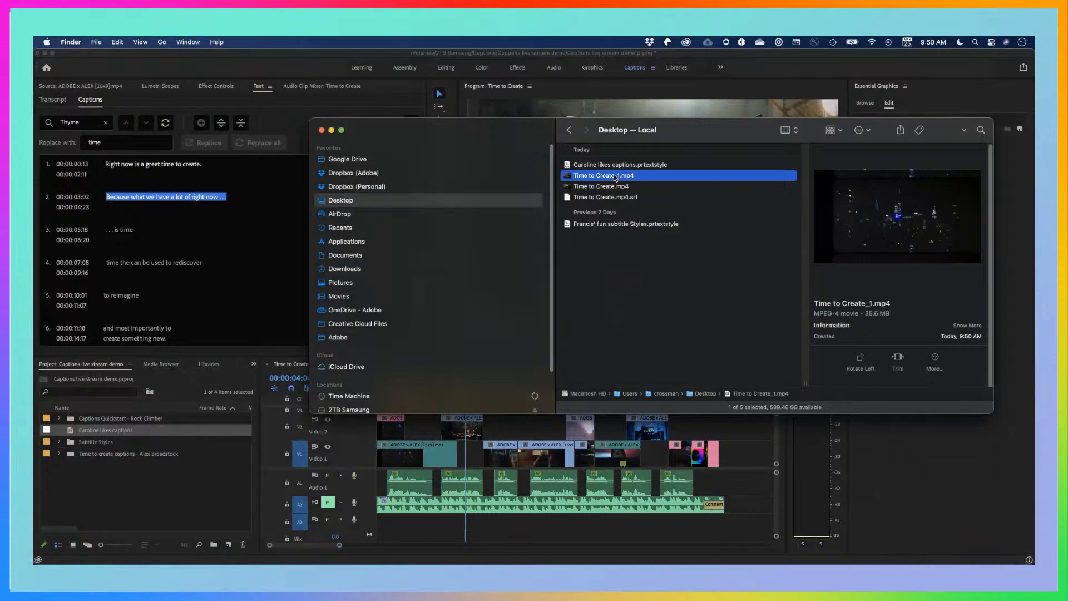
{"action": "double_click", "coordinate": [573, 177]}
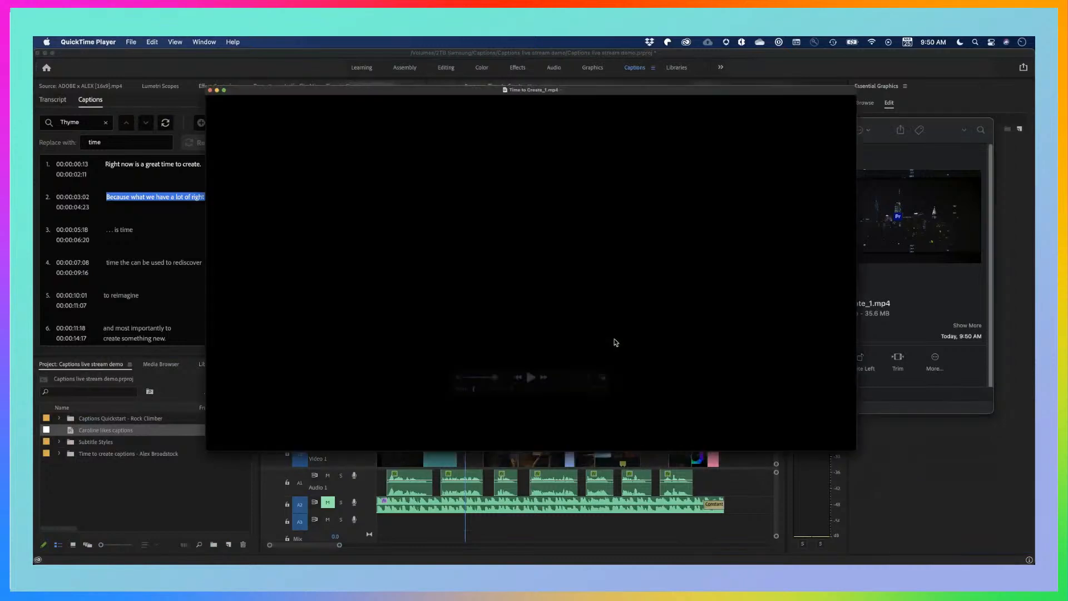
{"action": "left_click_drag", "start_coordinate": [439, 477], "coordinate": [470, 478]}
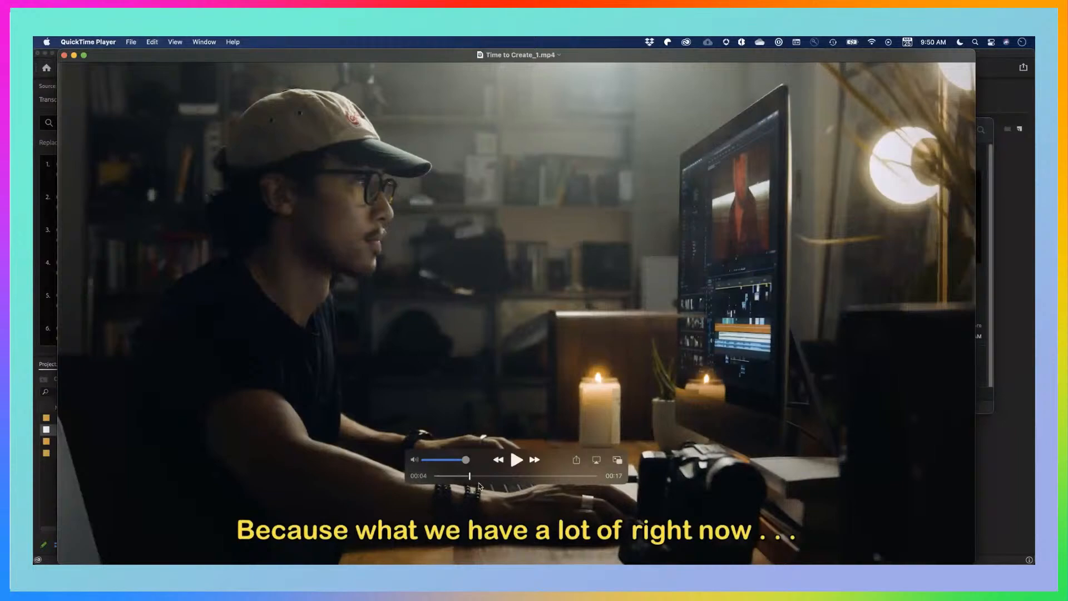
{"action": "mouse_move", "coordinate": [469, 477]}
{"action": "left_mouse_down"}
{"action": "mouse_move", "coordinate": [545, 476]}
{"action": "mouse_move", "coordinate": [459, 475]}
{"action": "left_mouse_up"}
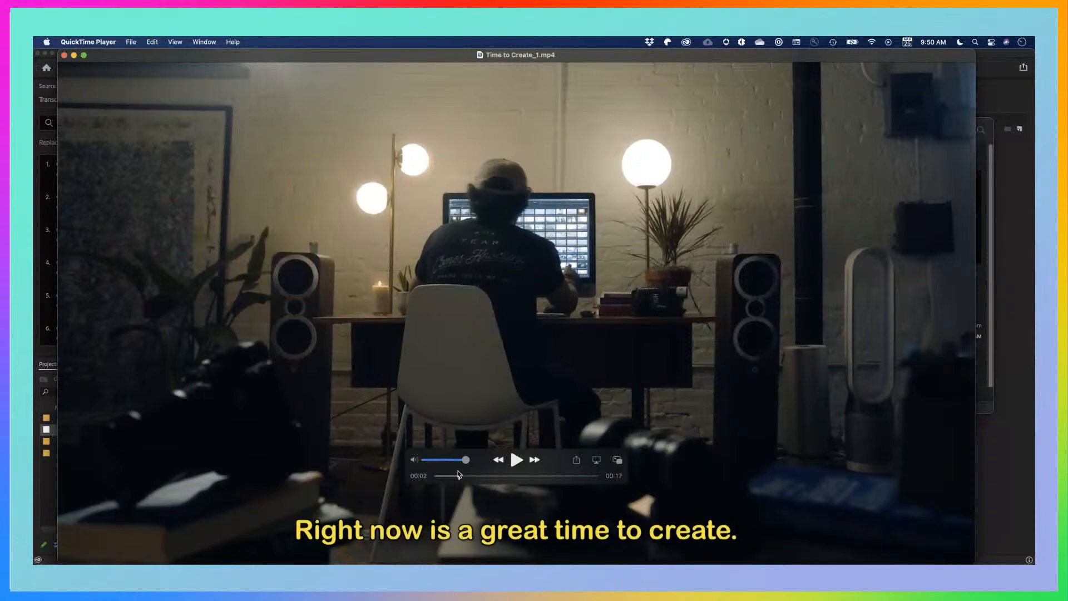
Close the Time to Create_1.mp4 player and the Finder window
{"action": "key", "text": "super+w"}
{"action": "left_click", "coordinate": [678, 269]}
{"action": "key", "text": "super+w"}
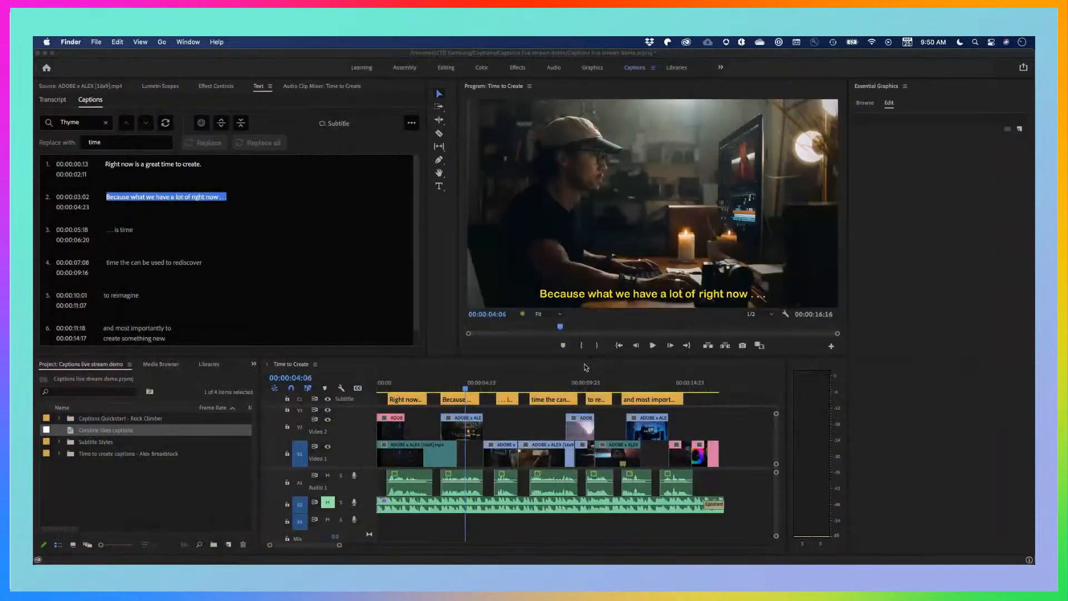
Return to Premiere Pro, delete the Subtitle caption track from the timeline and move the playhead to 00:00:04:02
{"action": "left_click", "coordinate": [504, 425]}
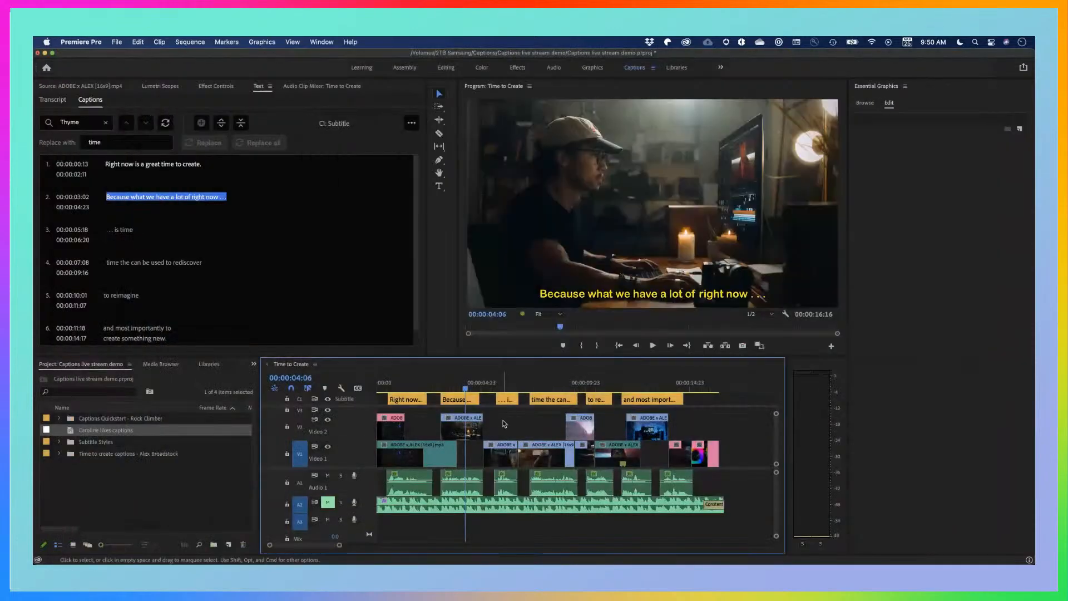
{"action": "right_click", "coordinate": [368, 401]}
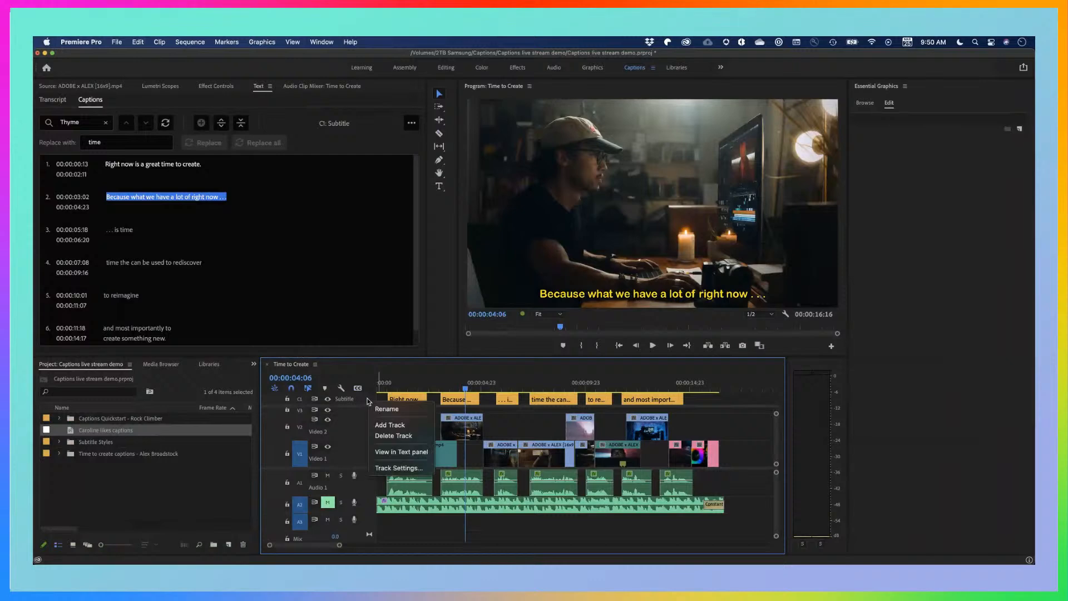
{"action": "left_click", "coordinate": [396, 435]}
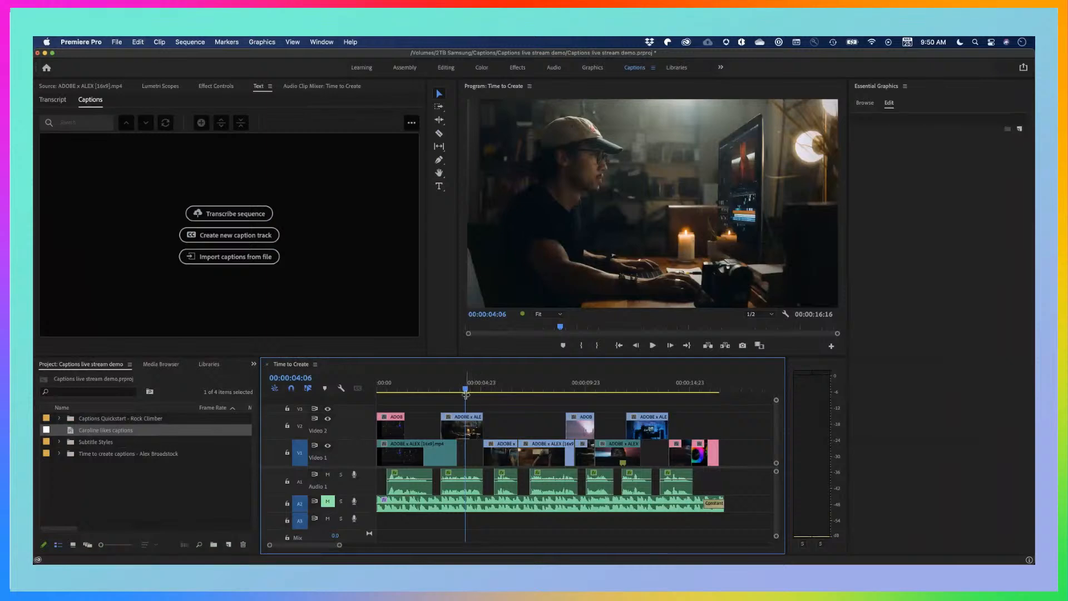
{"action": "left_click_drag", "start_coordinate": [466, 390], "coordinate": [464, 390]}
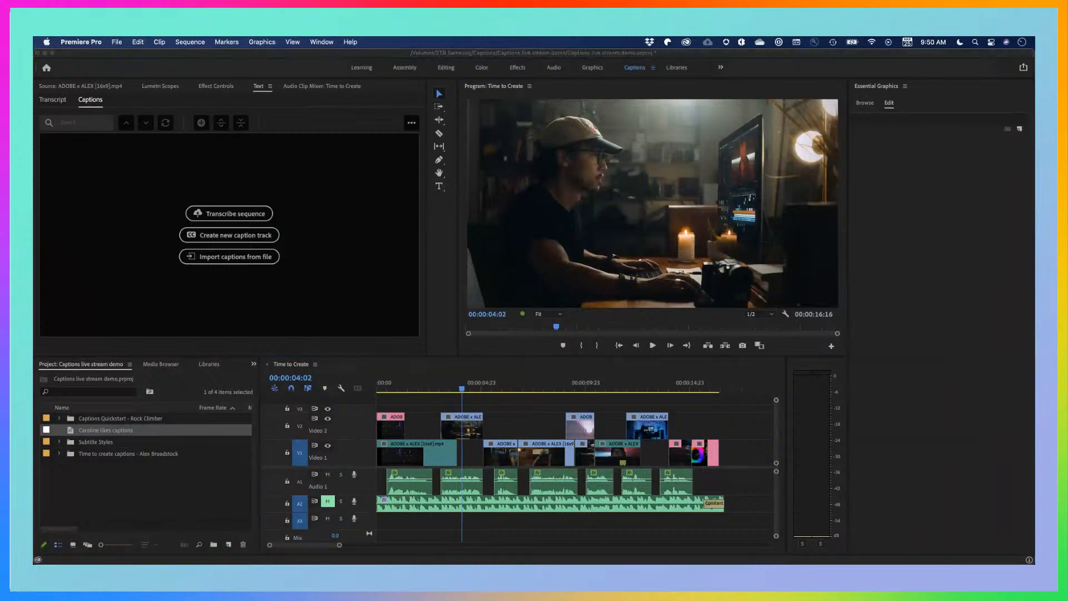
Bring the Chrome window with the Speech to Text early access page into view, move it away again and return to Premiere Pro
{"action": "left_click_drag", "start_coordinate": [33, 102], "coordinate": [694, 88]}
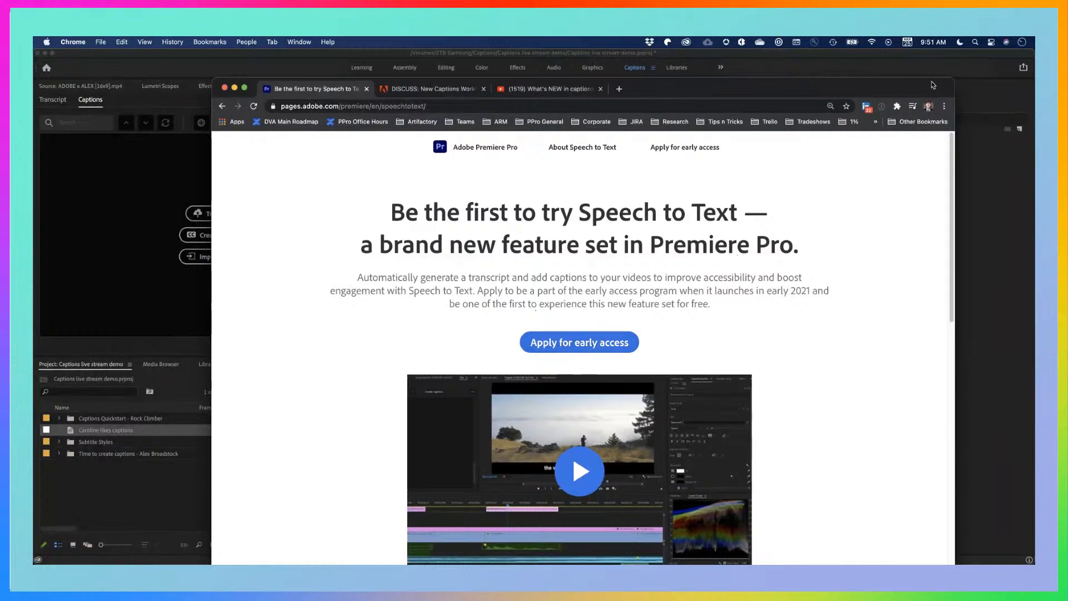
{"action": "left_click_drag", "start_coordinate": [934, 84], "coordinate": [35, 82]}
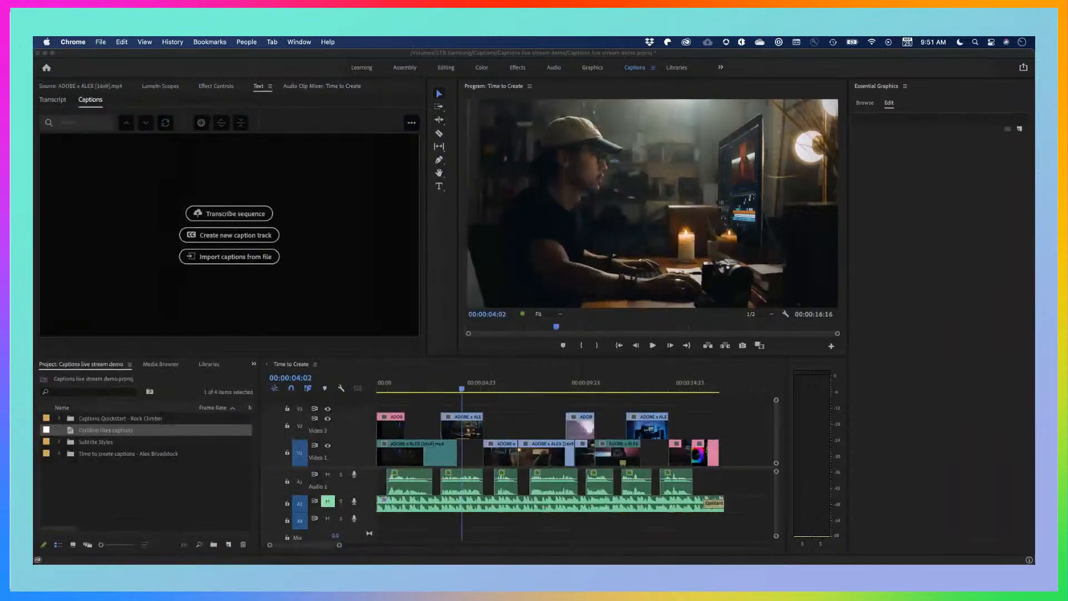
{"action": "left_click", "coordinate": [378, 208]}
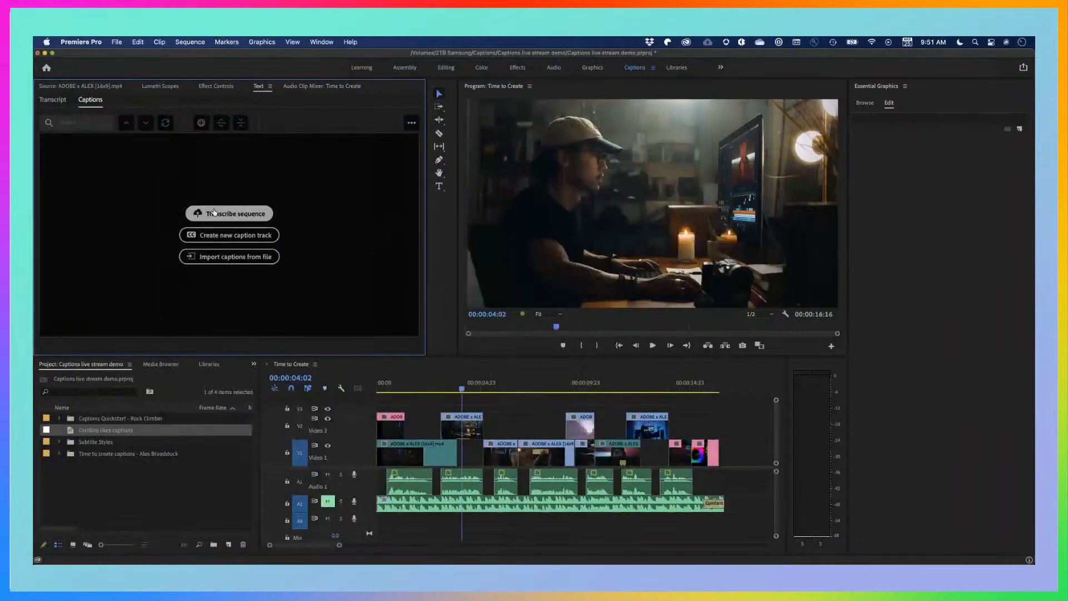
Transcribe the Time to Create sequence from the Audio 1 track, reviewing the available languages and keeping English
{"action": "left_click", "coordinate": [214, 212]}
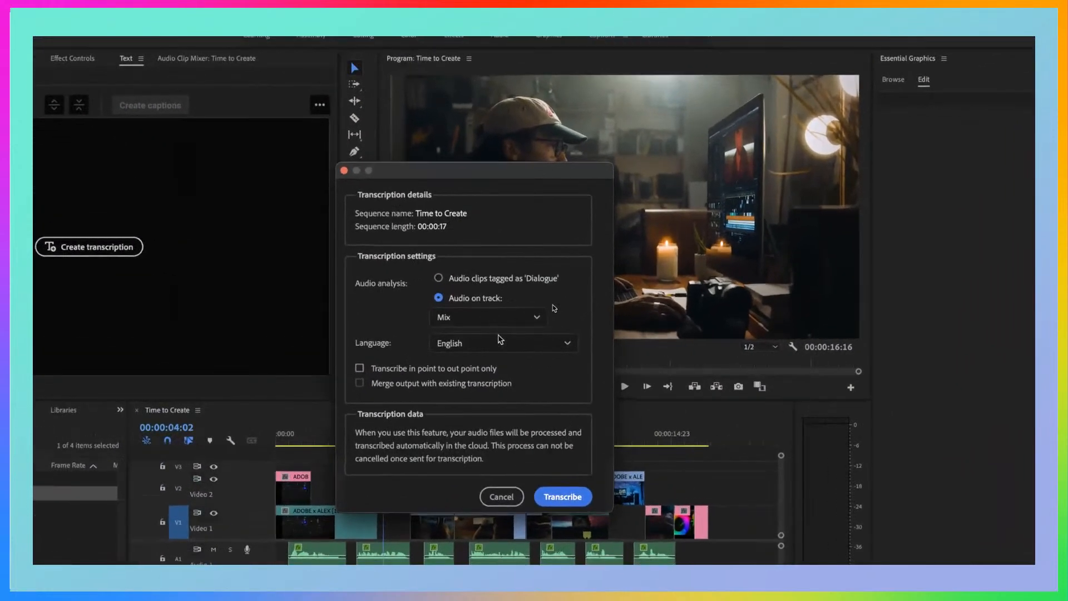
{"action": "left_click", "coordinate": [495, 317]}
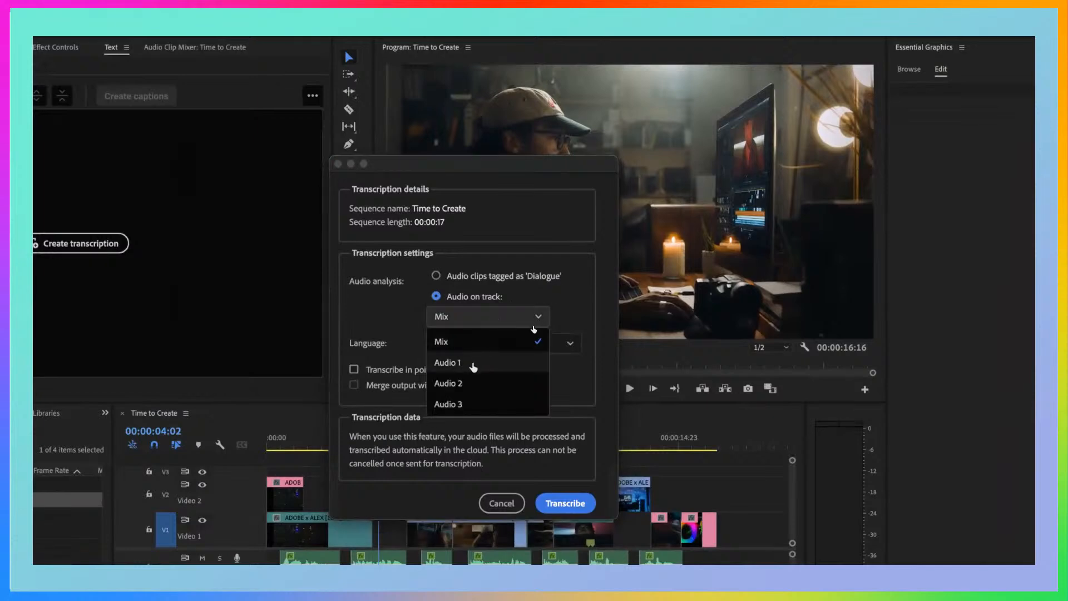
{"action": "left_click", "coordinate": [473, 365]}
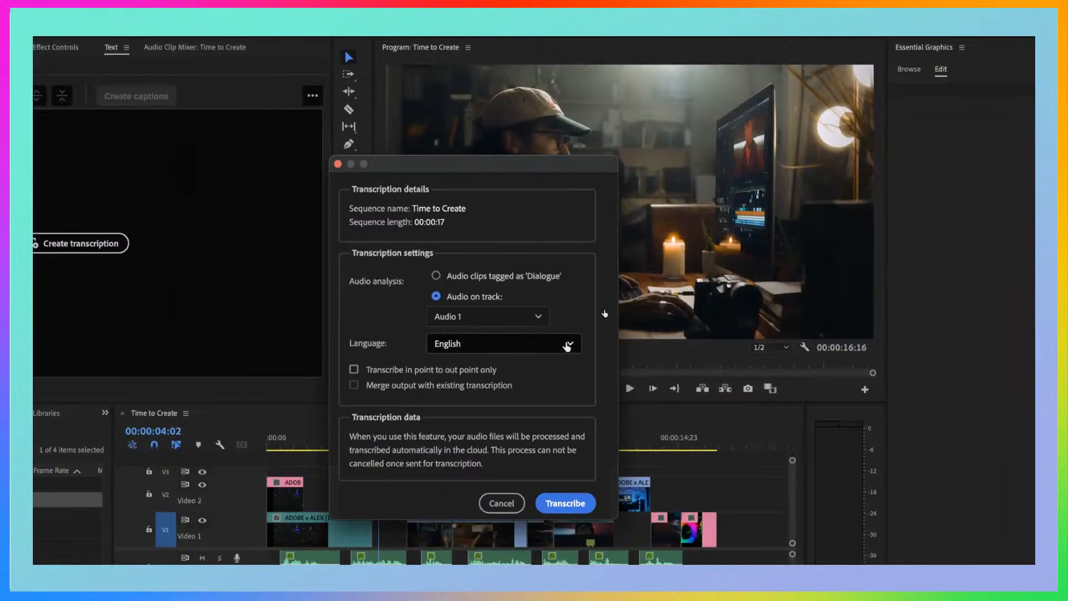
{"action": "left_click", "coordinate": [558, 347]}
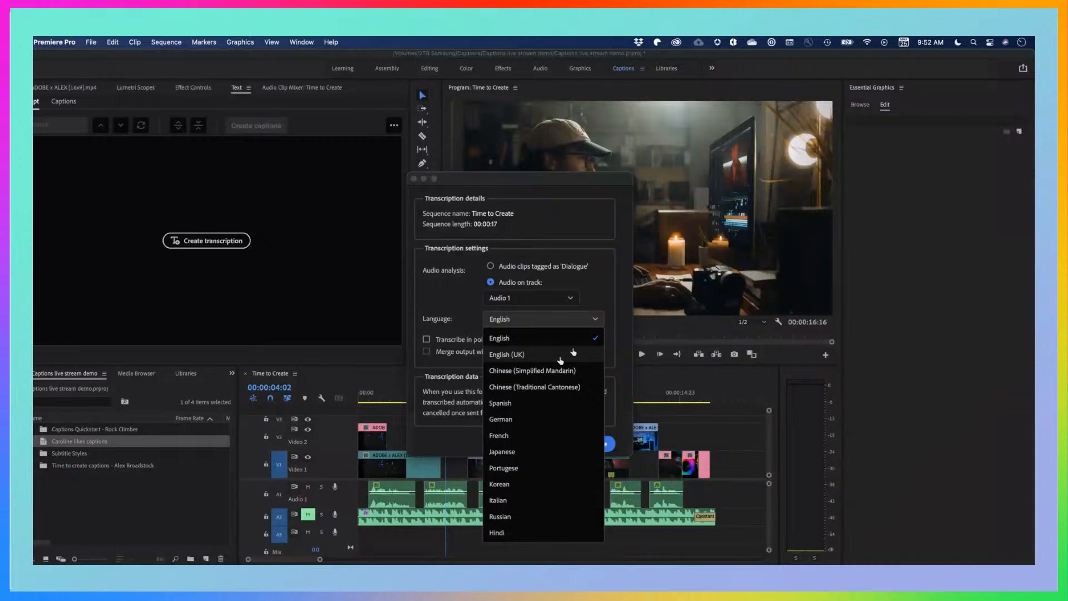
{"action": "left_click", "coordinate": [614, 344]}
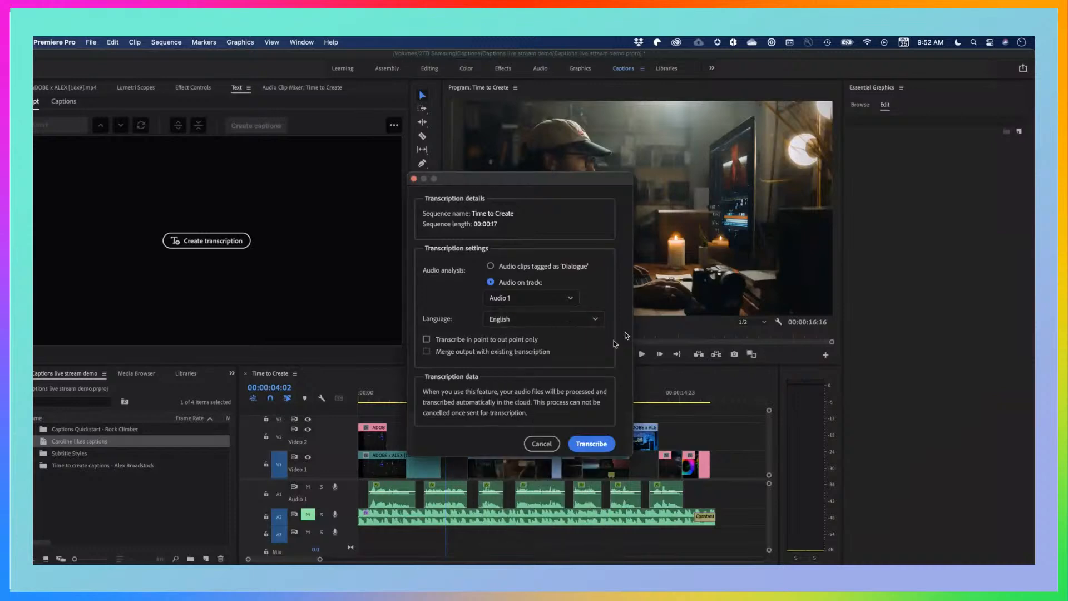
{"action": "left_click", "coordinate": [592, 444]}
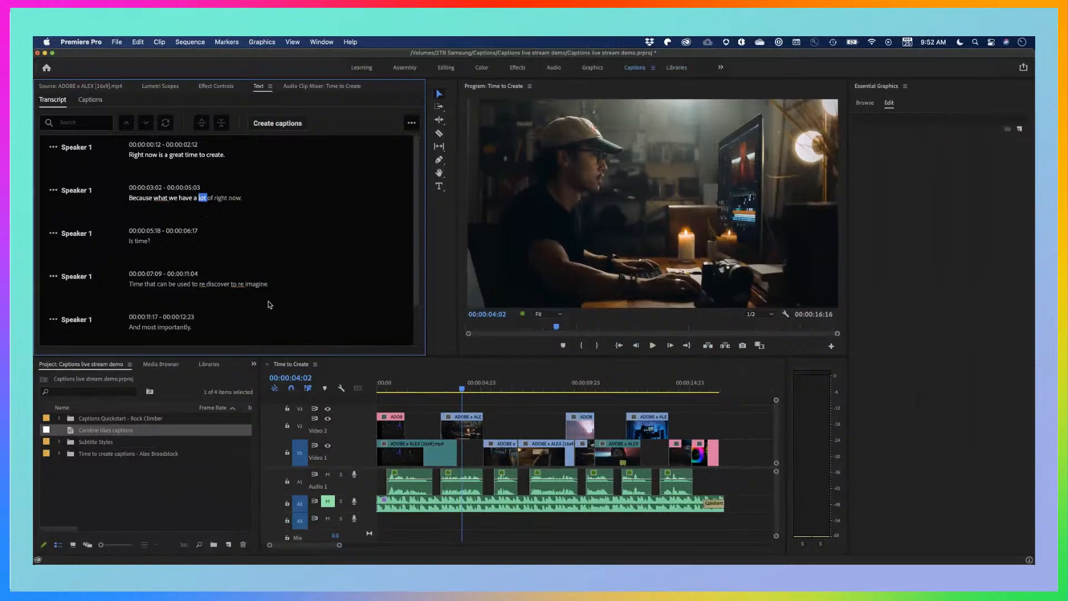
Jump to the transcript word "Right", then play the sequence from its start to about 00:00:06:22, following the highlighted words
{"action": "left_click", "coordinate": [135, 155]}
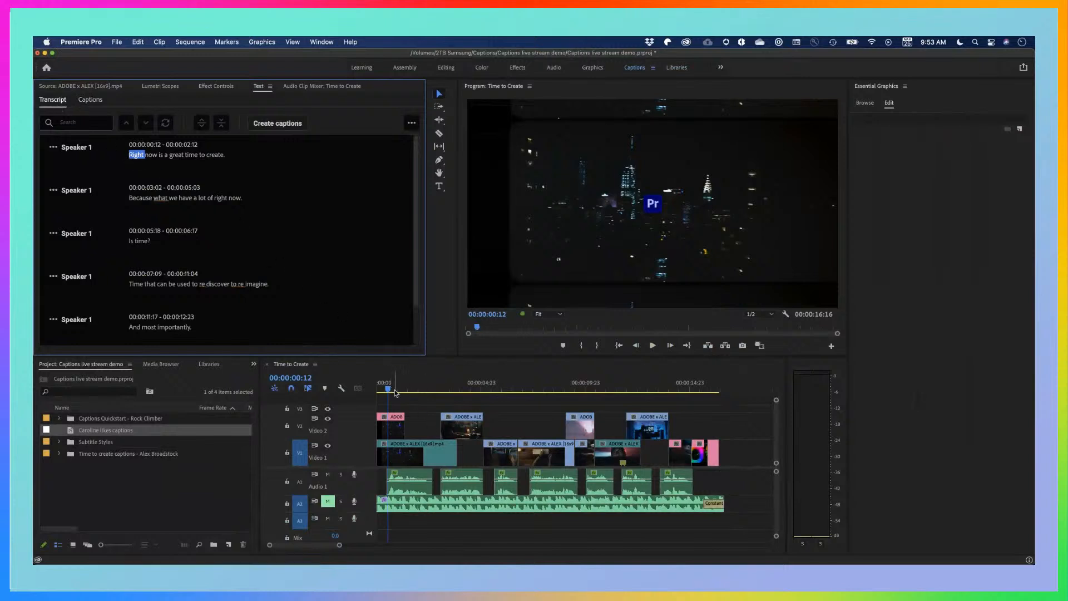
{"action": "left_click", "coordinate": [380, 391]}
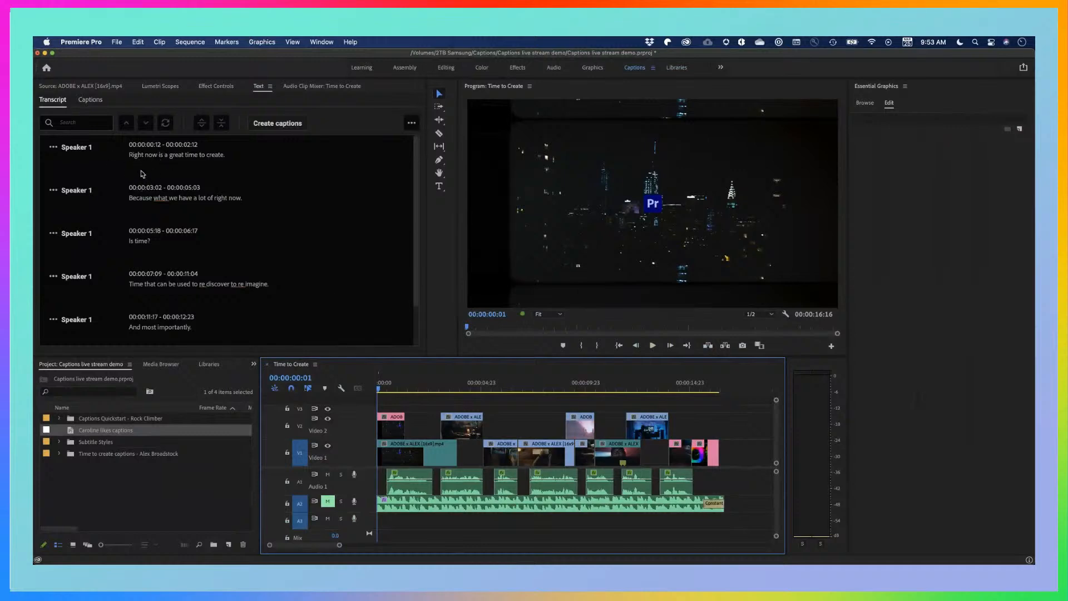
{"action": "key", "text": "space"}
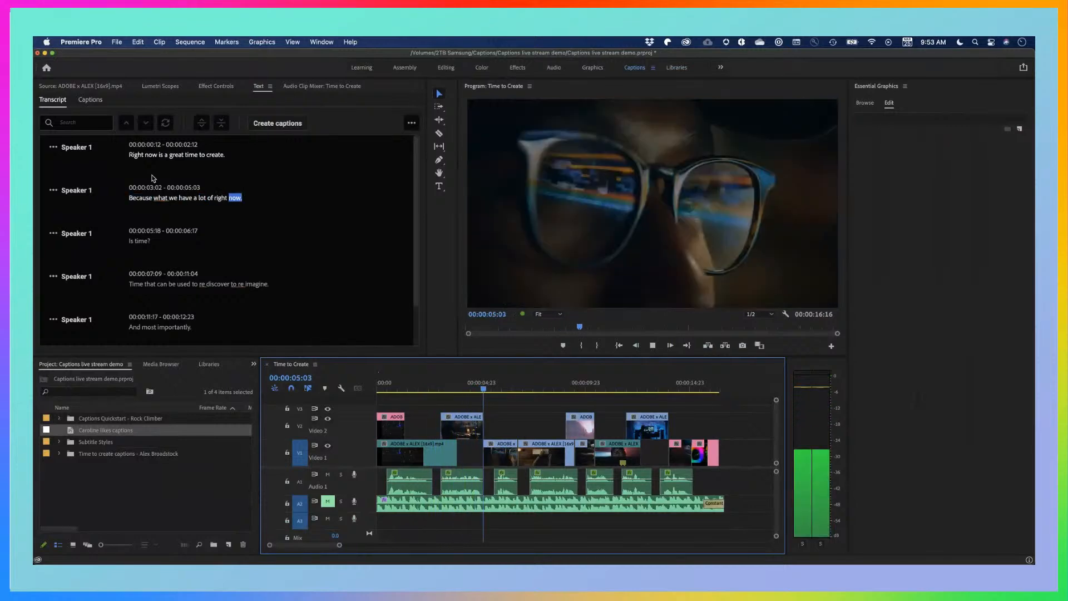
{"action": "key", "text": "space"}
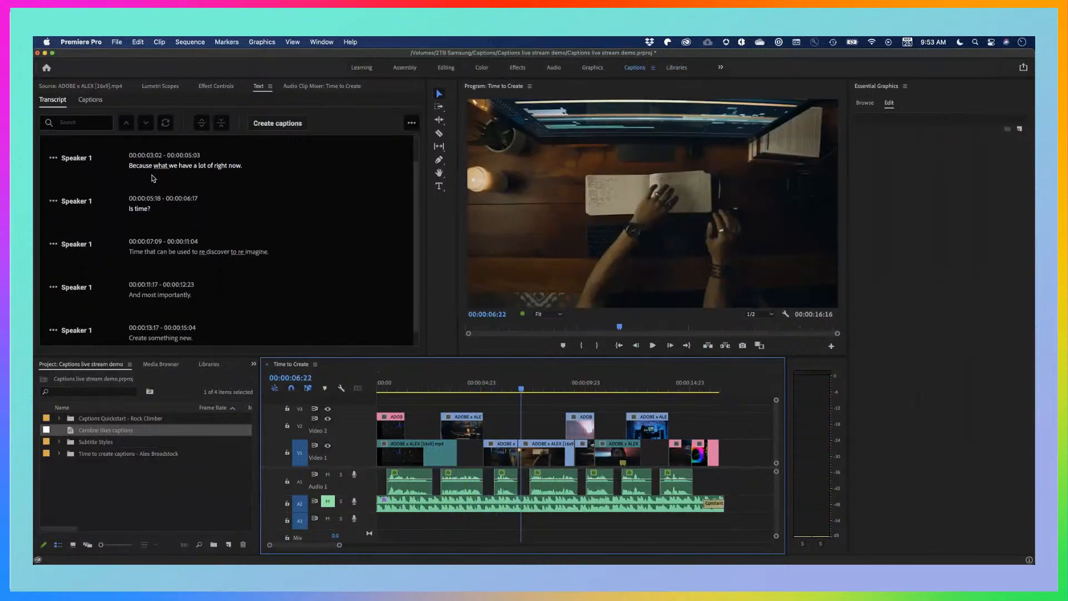
Look through the remaining transcript and jump to words in the third-from-last and "And most importantly." lines to check synchronization with the video
{"action": "scroll", "coordinate": [154, 178], "scroll_direction": "down", "scroll_amount": 1}
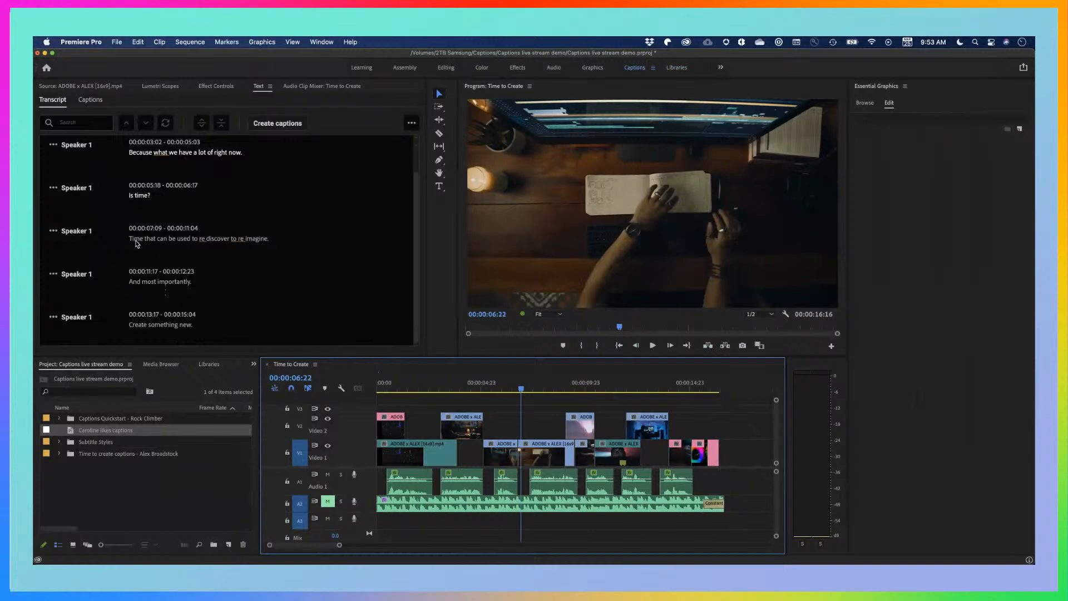
{"action": "scroll", "coordinate": [136, 242], "scroll_direction": "up", "scroll_amount": 3}
{"action": "scroll", "coordinate": [136, 269], "scroll_direction": "down", "scroll_amount": 3}
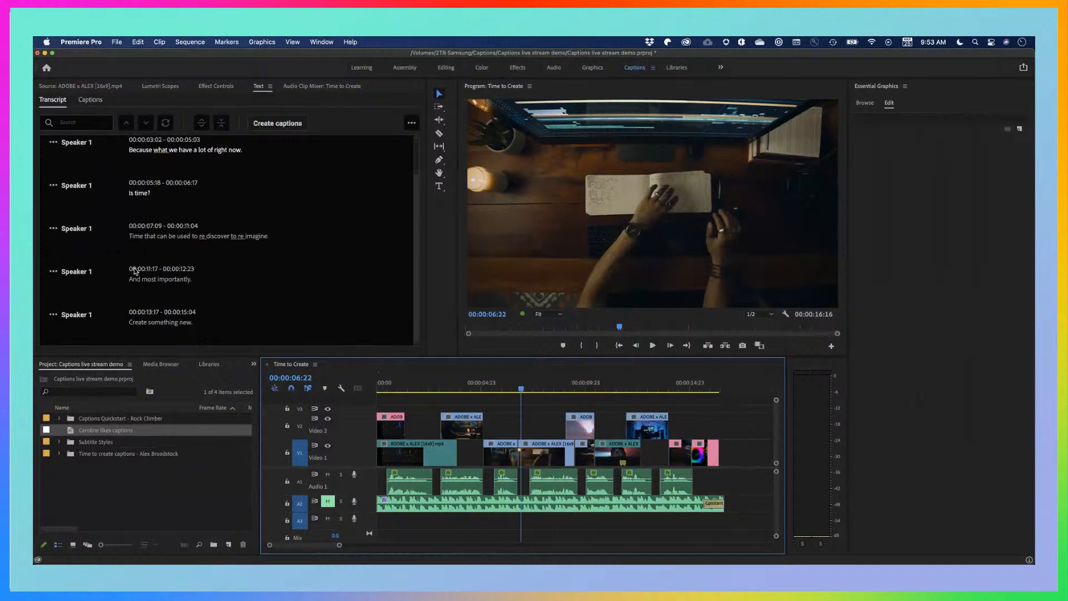
{"action": "left_click", "coordinate": [135, 237]}
{"action": "left_click", "coordinate": [219, 238]}
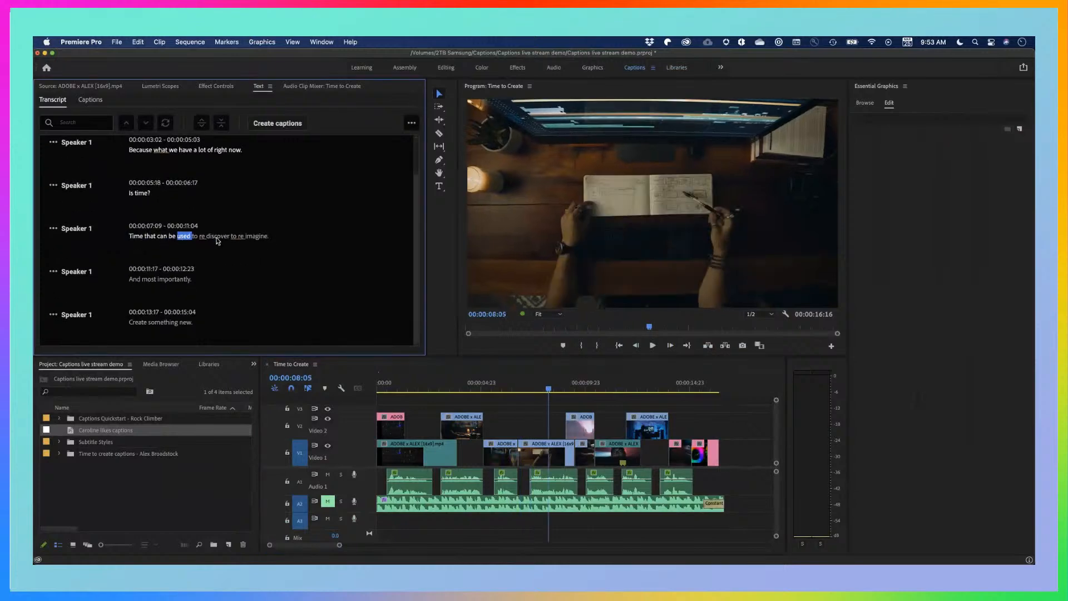
{"action": "left_click", "coordinate": [148, 285]}
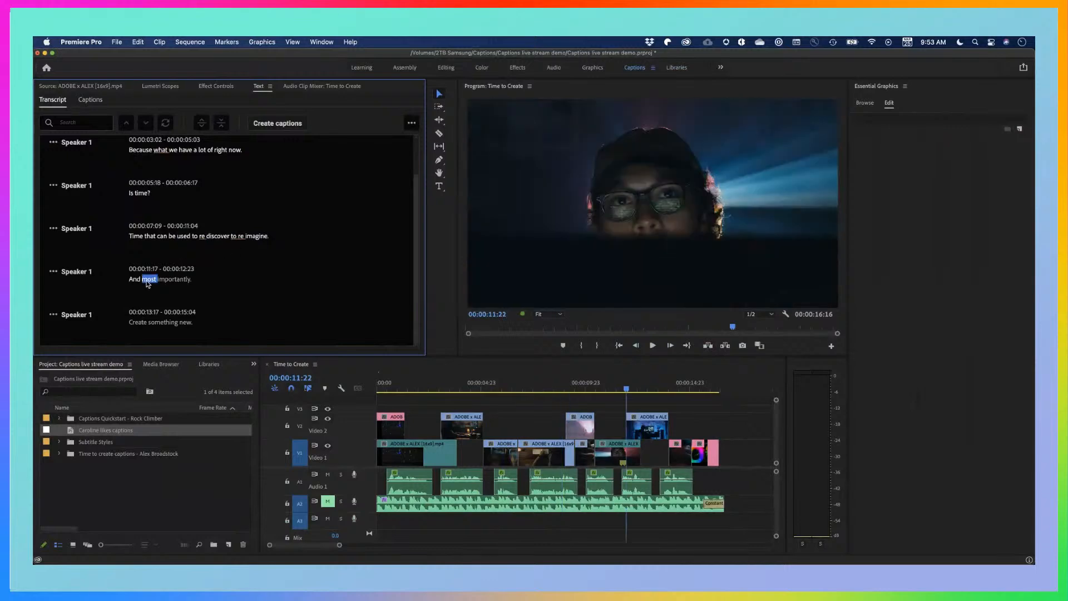
Jump to "something" in the last transcript line, then create a Subtitle caption track from the sequence transcript with style None
{"action": "left_click", "coordinate": [163, 322]}
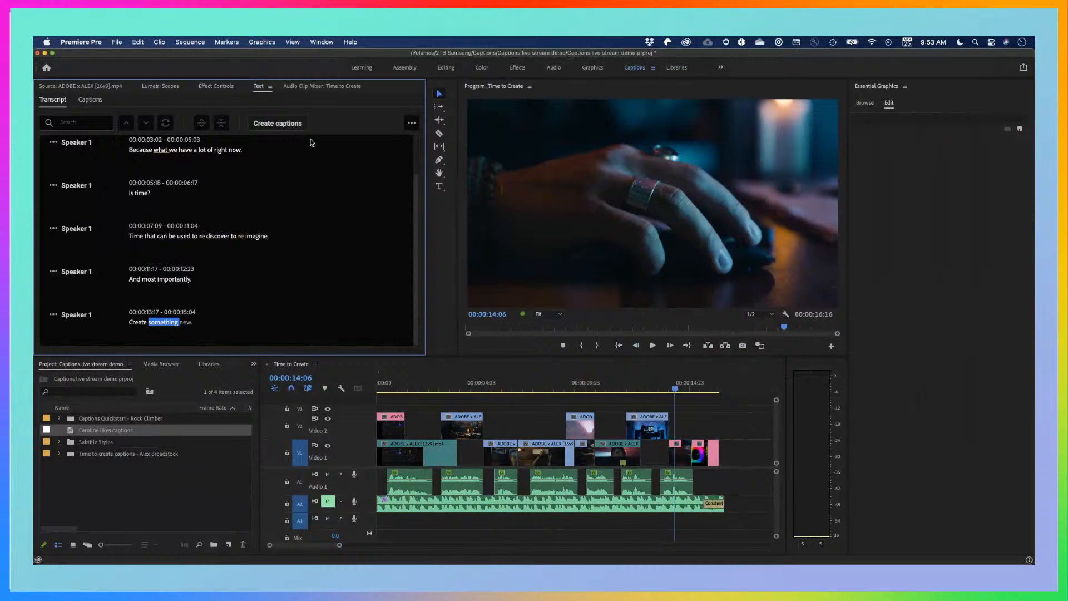
{"action": "left_click", "coordinate": [265, 125]}
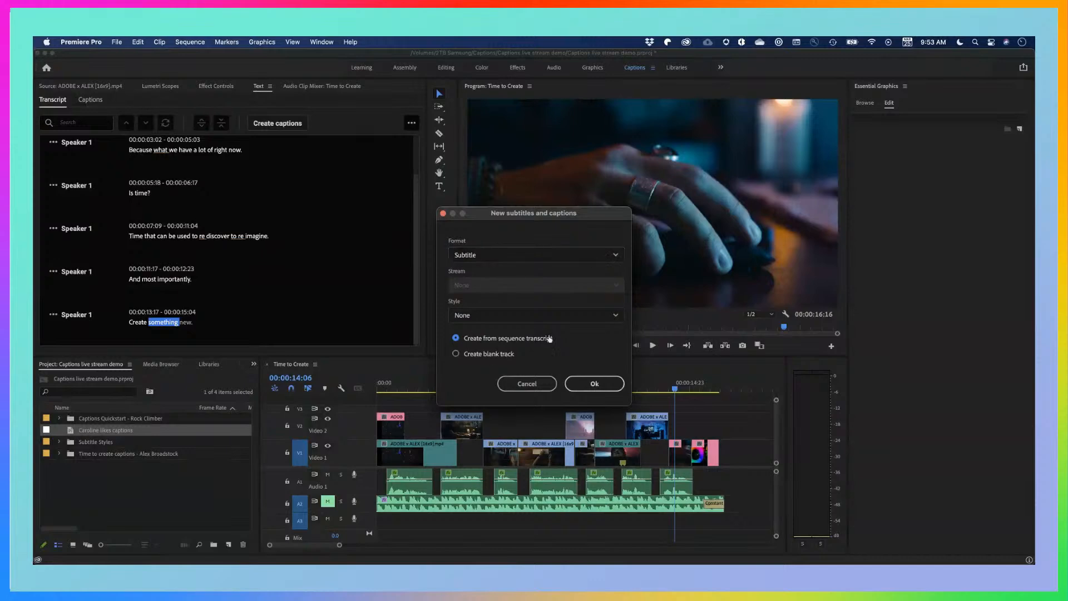
{"action": "left_click", "coordinate": [592, 388]}
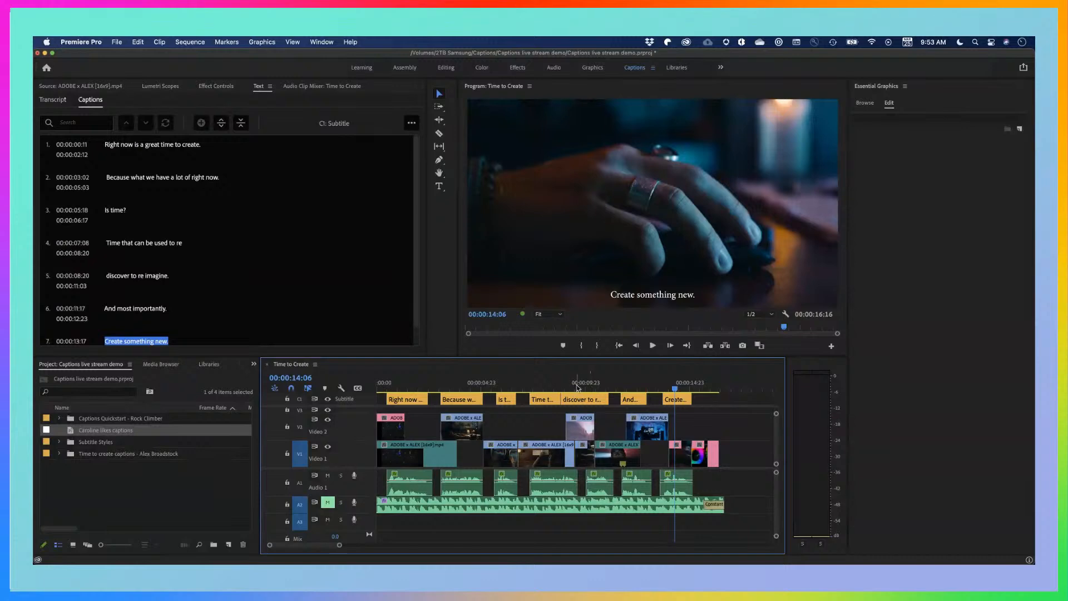
Select the caption "Because what we have a lot of right now." and apply the track style "Round yellow with dropshadow"
{"action": "left_click", "coordinate": [462, 388]}
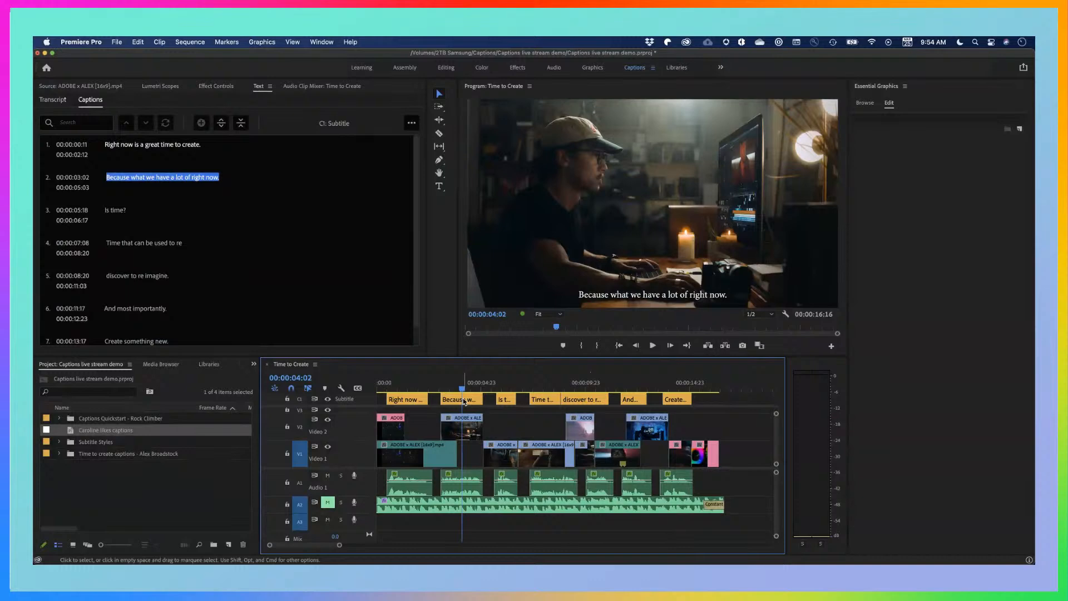
{"action": "left_click", "coordinate": [464, 400]}
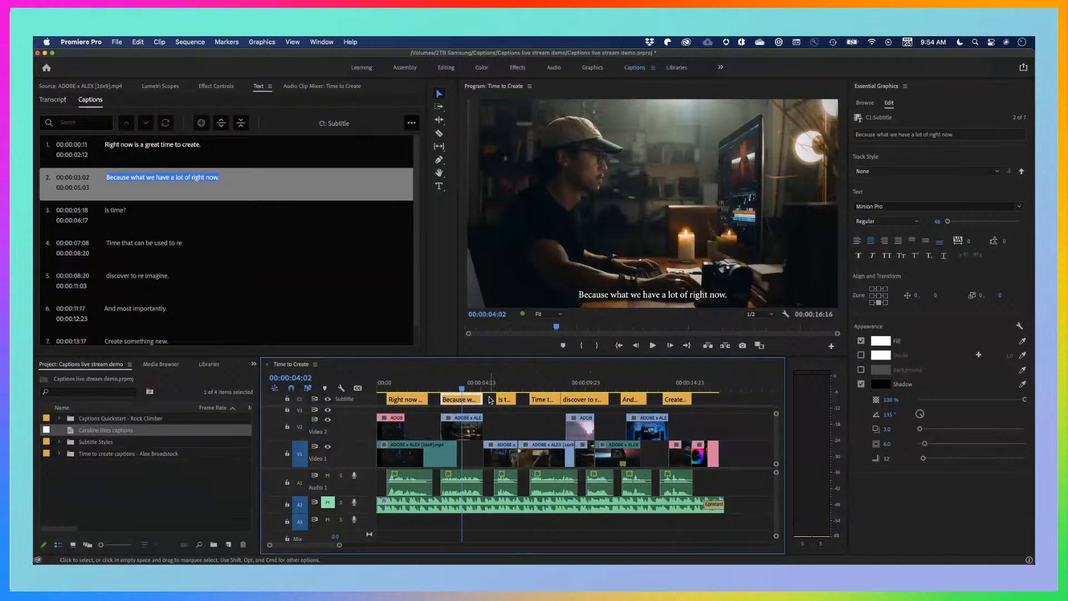
{"action": "left_click", "coordinate": [954, 172]}
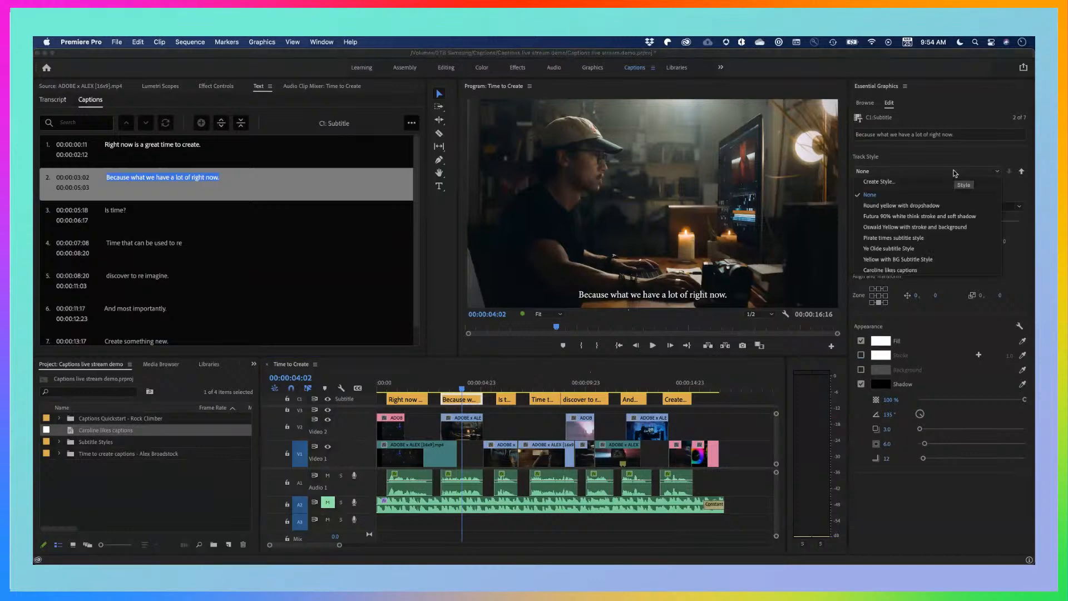
{"action": "left_click", "coordinate": [903, 205]}
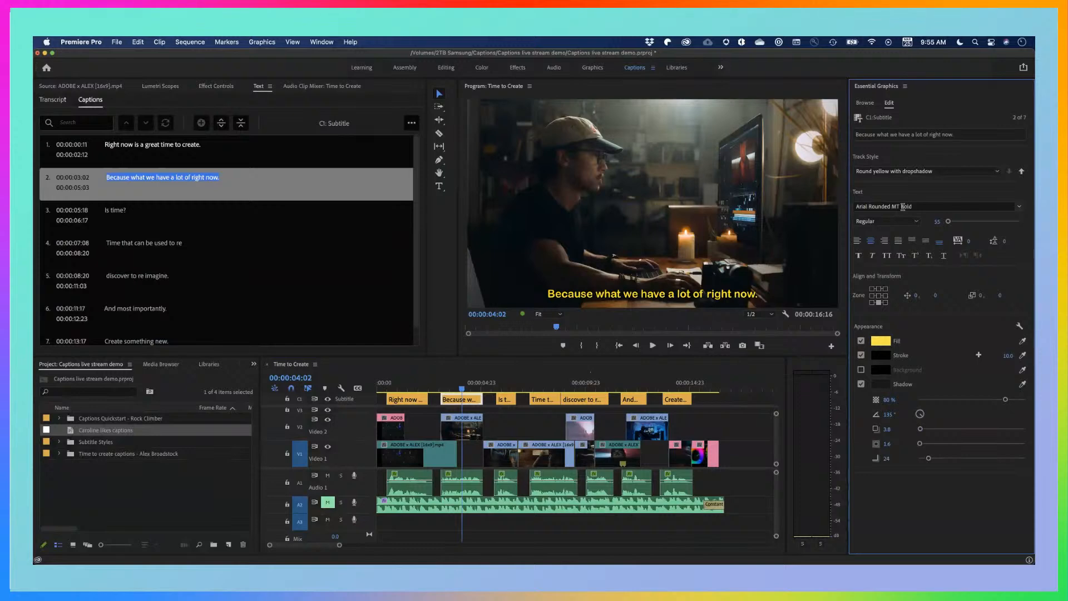
{"action": "left_click", "coordinate": [507, 421]}
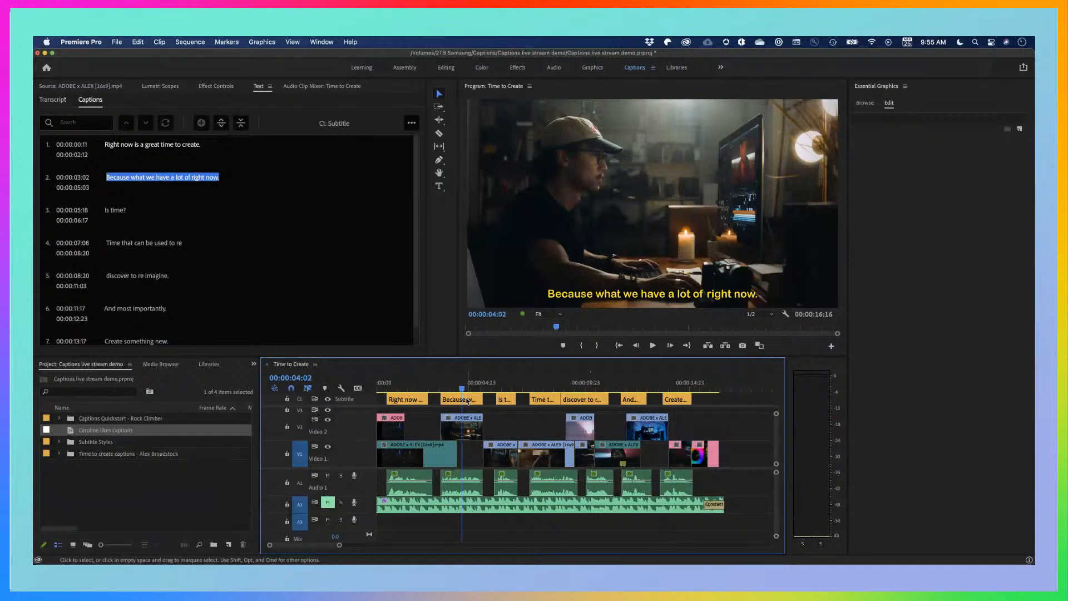
Open the Premiere Pro feedback page from the Help options, bring its Chrome window into view and search the ideas for "captions"
{"action": "left_click", "coordinate": [349, 43]}
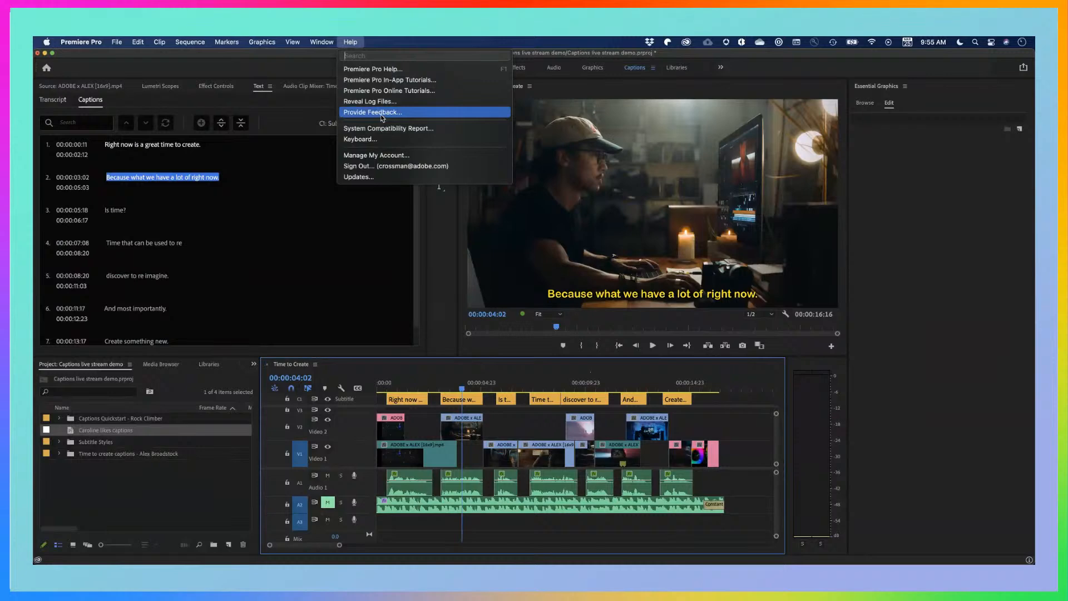
{"action": "left_click", "coordinate": [382, 115]}
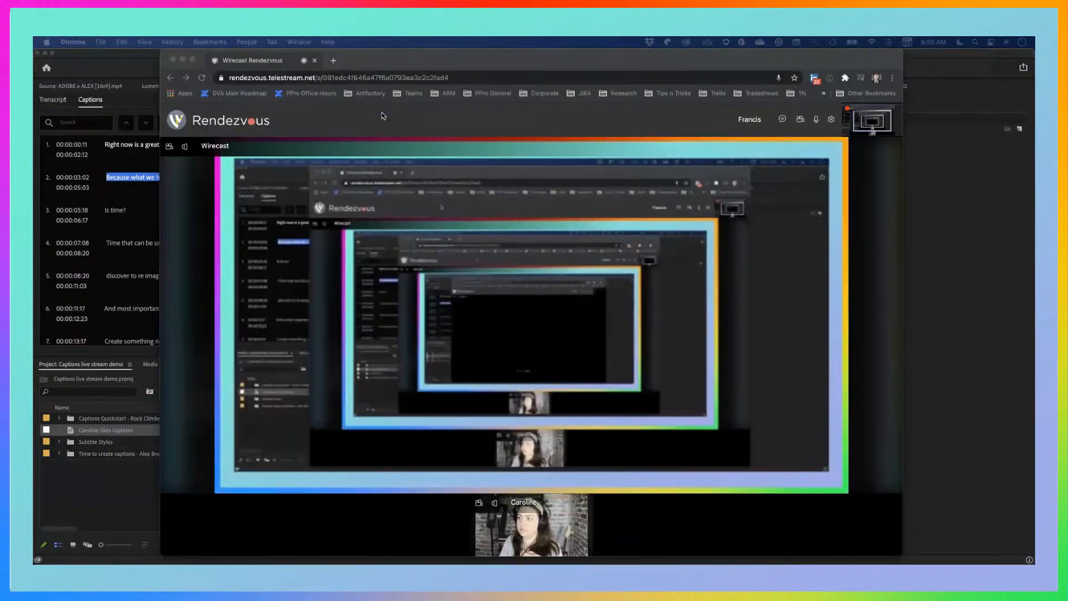
{"action": "left_click_drag", "start_coordinate": [391, 60], "coordinate": [34, 198]}
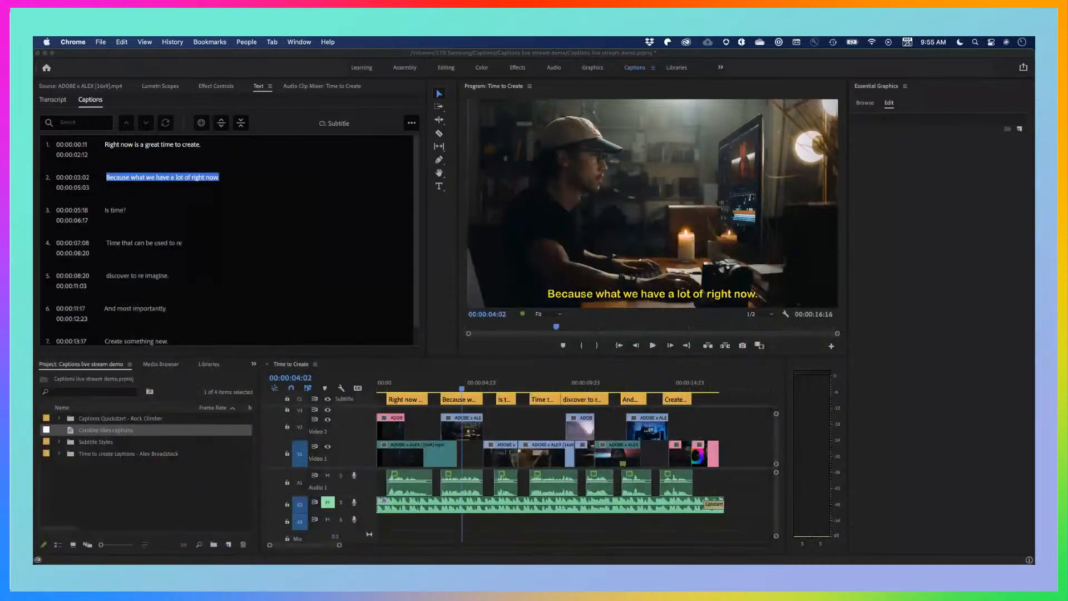
{"action": "left_click_drag", "start_coordinate": [34, 62], "coordinate": [824, 60]}
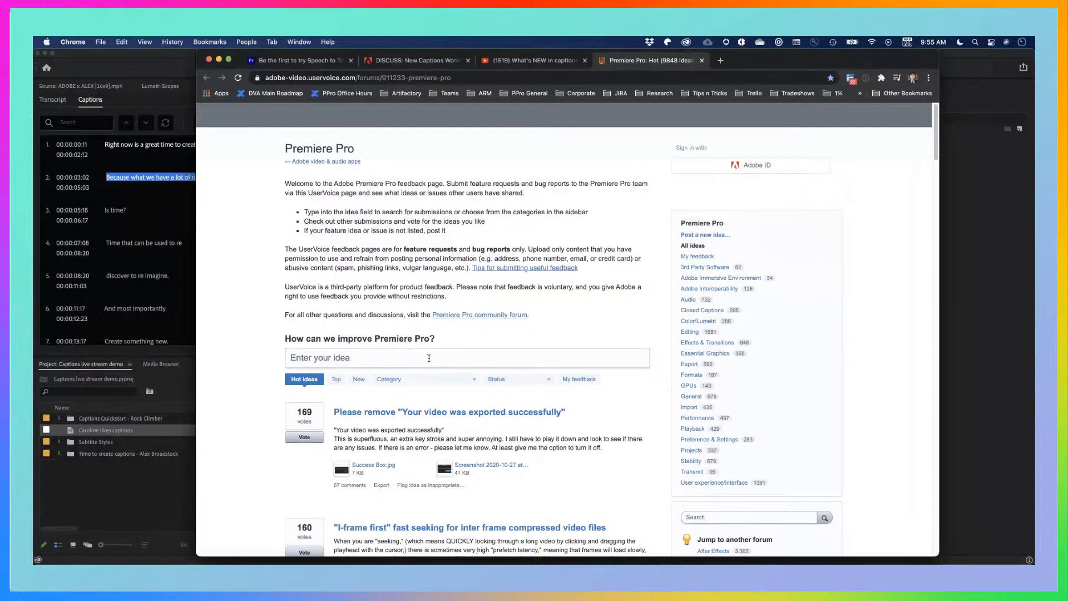
{"action": "left_click", "coordinate": [407, 355]}
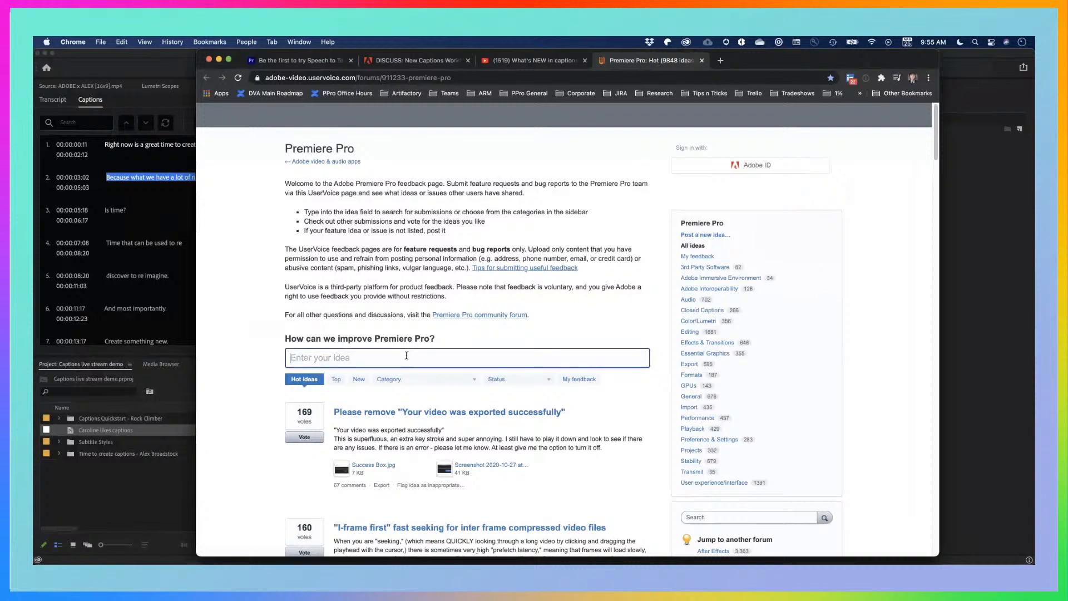
{"action": "type", "text": "captions"}
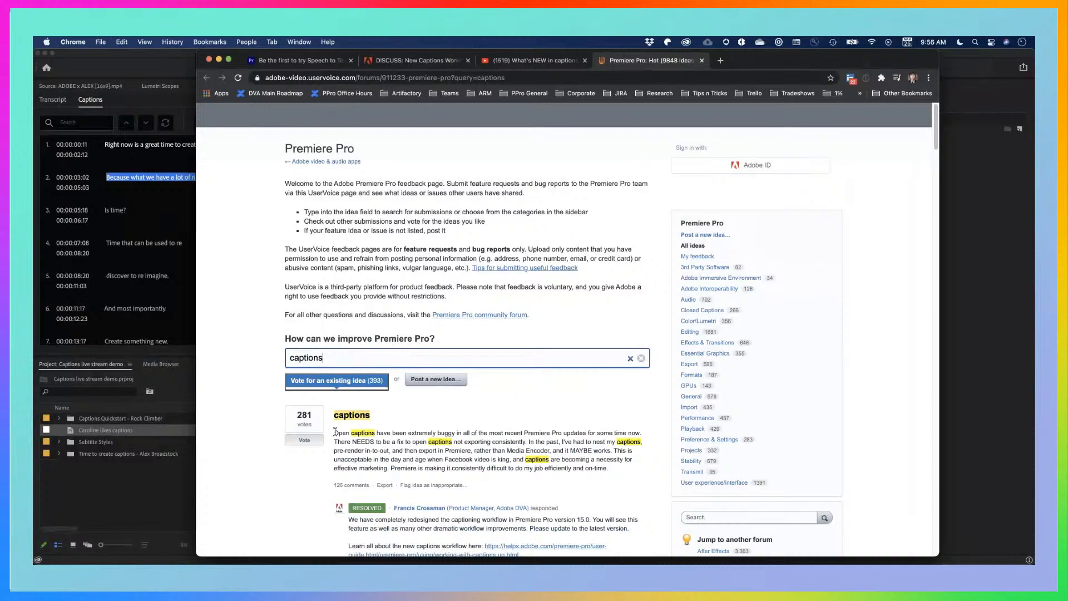
Look through the caption ideas found on the feedback page, examining their descriptions, votes and Adobe responses, then return to the first idea
{"action": "left_click_drag", "start_coordinate": [333, 433], "coordinate": [389, 432]}
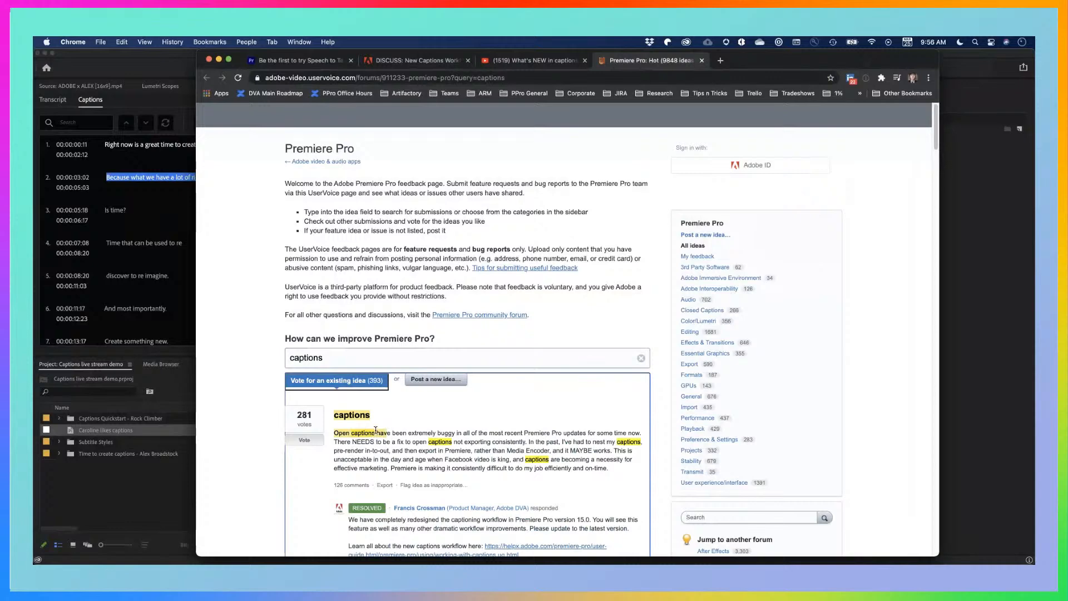
{"action": "left_click_drag", "start_coordinate": [376, 431], "coordinate": [383, 434]}
{"action": "scroll", "coordinate": [383, 435], "scroll_direction": "down", "scroll_amount": 5}
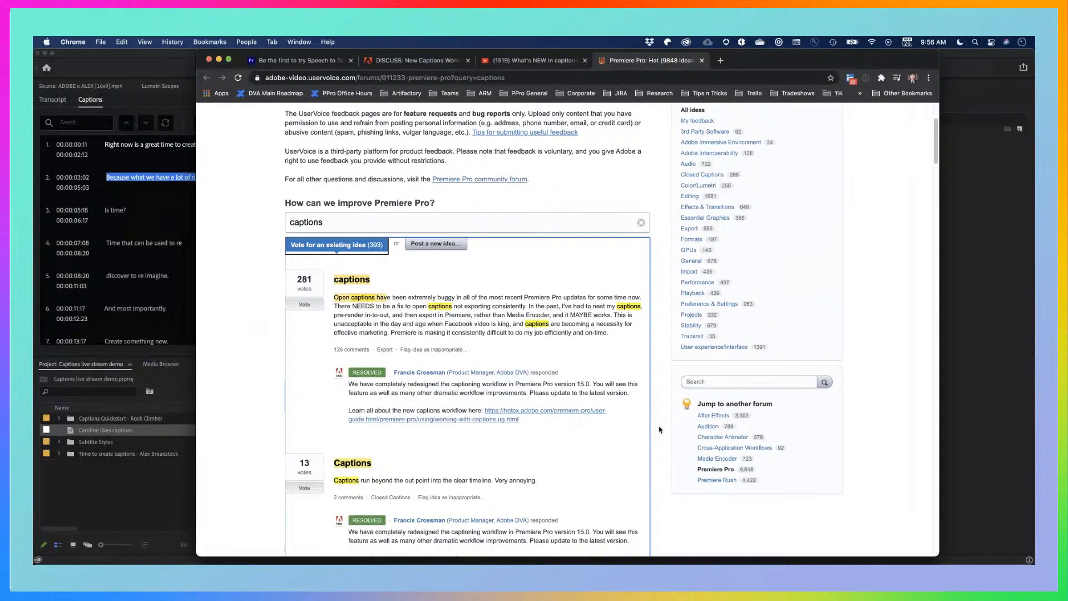
{"action": "scroll", "coordinate": [661, 428], "scroll_direction": "down", "scroll_amount": 5}
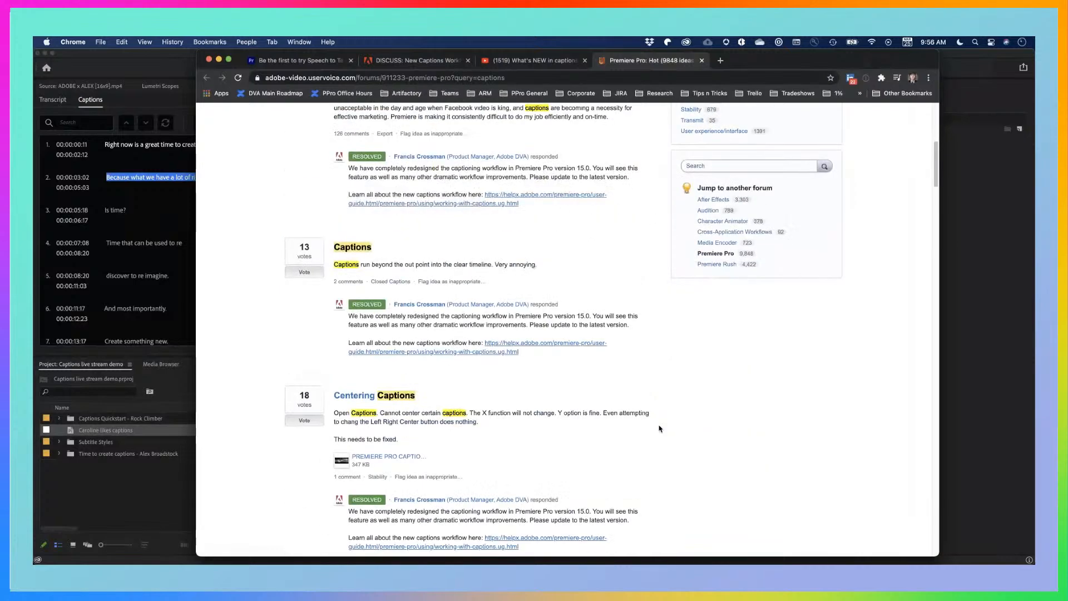
{"action": "scroll", "coordinate": [670, 406], "scroll_direction": "down", "scroll_amount": 2}
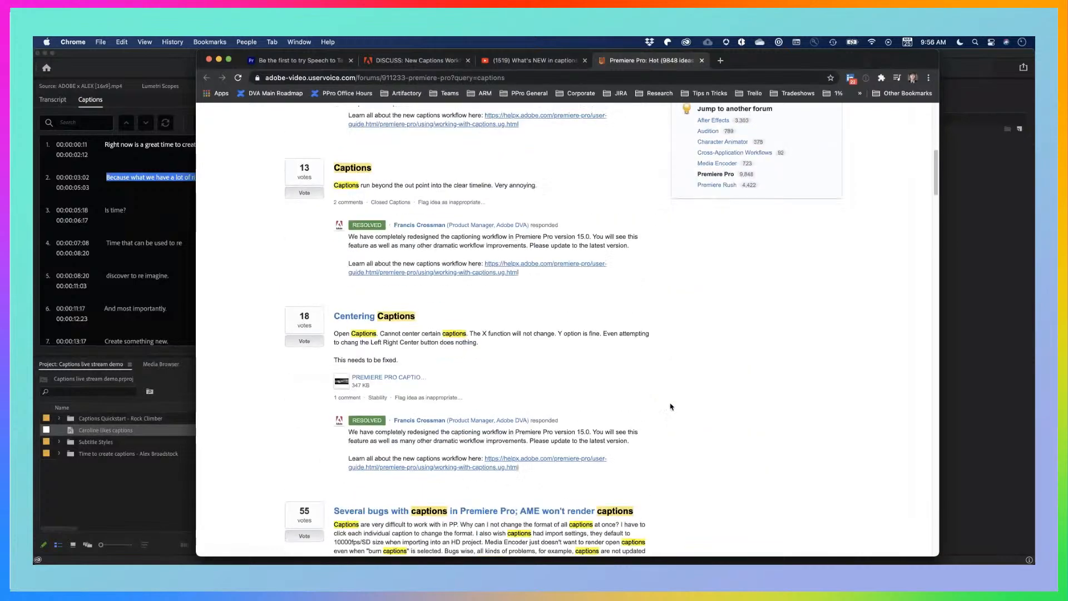
{"action": "scroll", "coordinate": [670, 406], "scroll_direction": "down", "scroll_amount": 3}
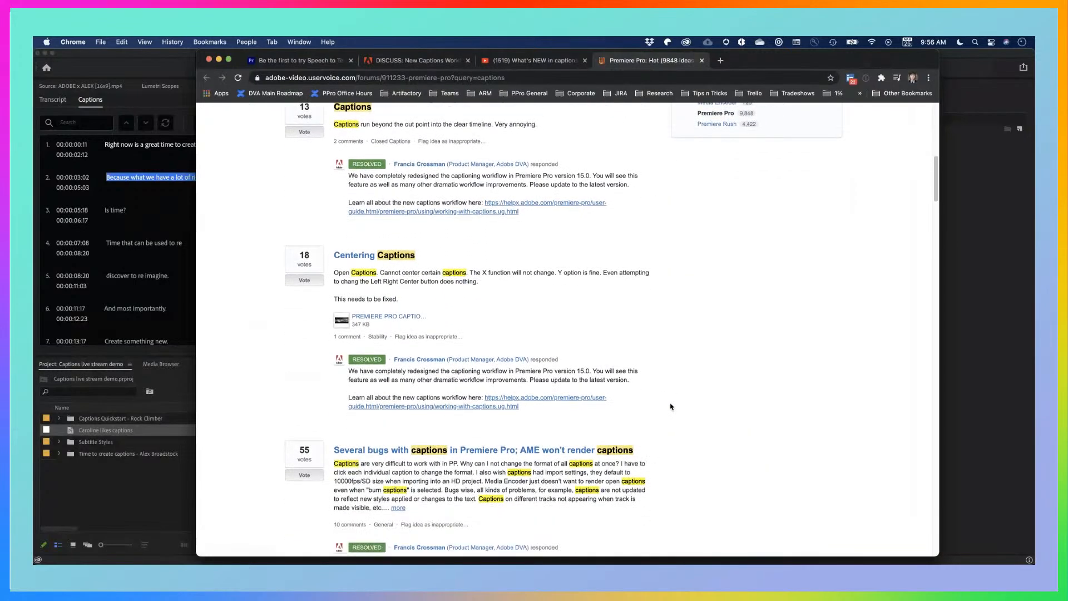
{"action": "scroll", "coordinate": [670, 406], "scroll_direction": "down", "scroll_amount": 2}
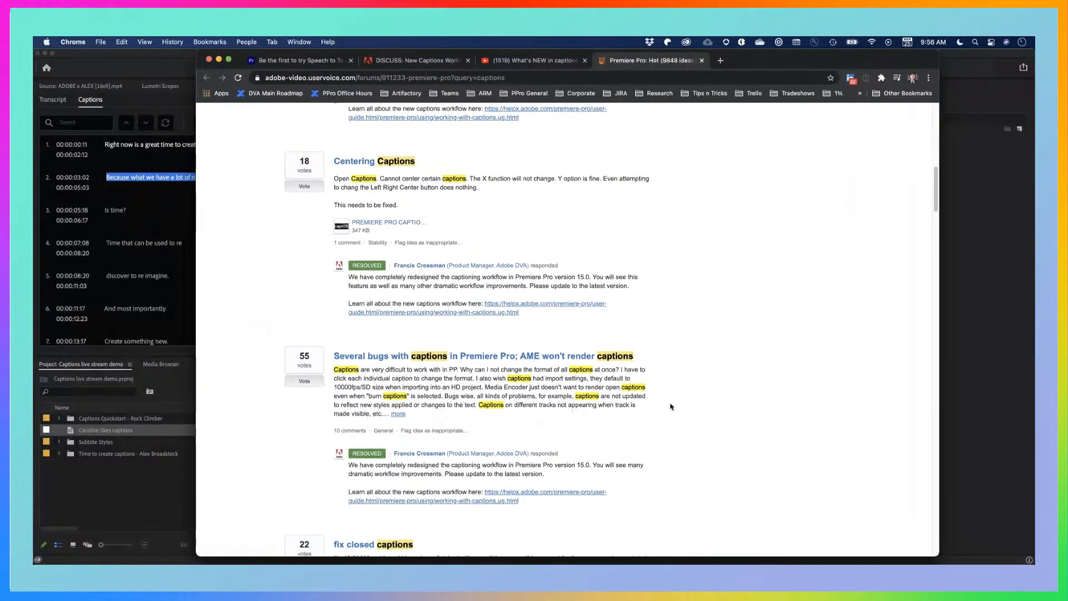
{"action": "scroll", "coordinate": [670, 406], "scroll_direction": "down", "scroll_amount": 3}
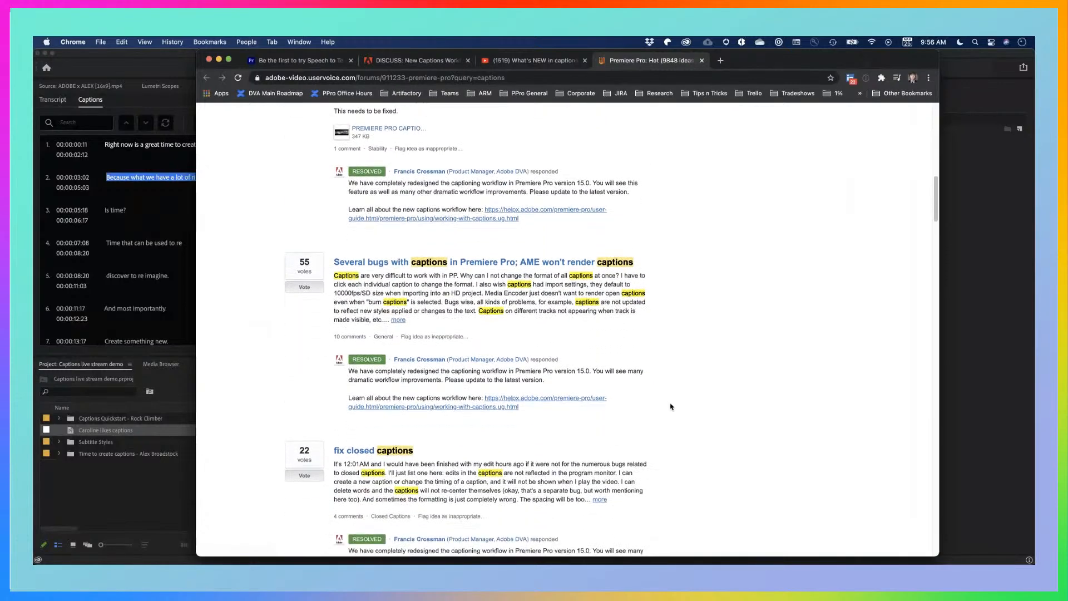
{"action": "scroll", "coordinate": [670, 406], "scroll_direction": "down", "scroll_amount": 3}
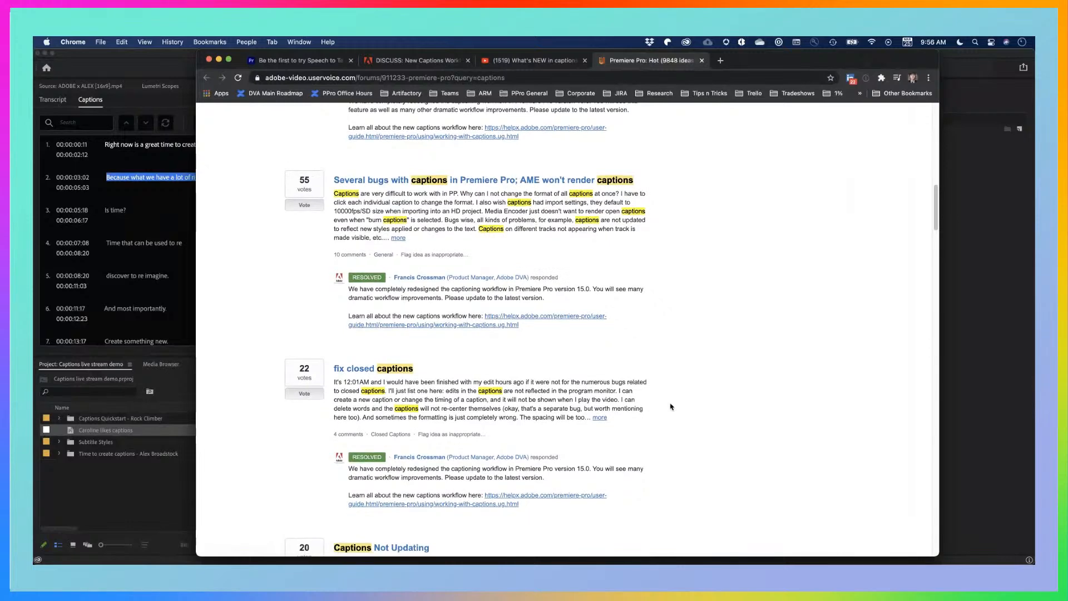
{"action": "scroll", "coordinate": [670, 406], "scroll_direction": "down", "scroll_amount": 5}
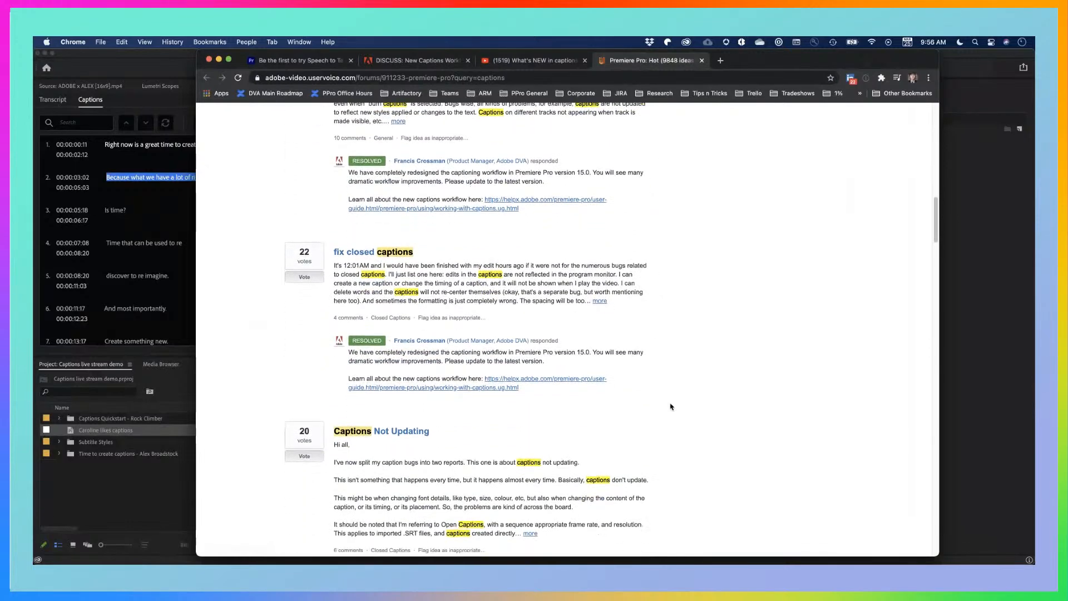
{"action": "scroll", "coordinate": [670, 406], "scroll_direction": "down", "scroll_amount": 5}
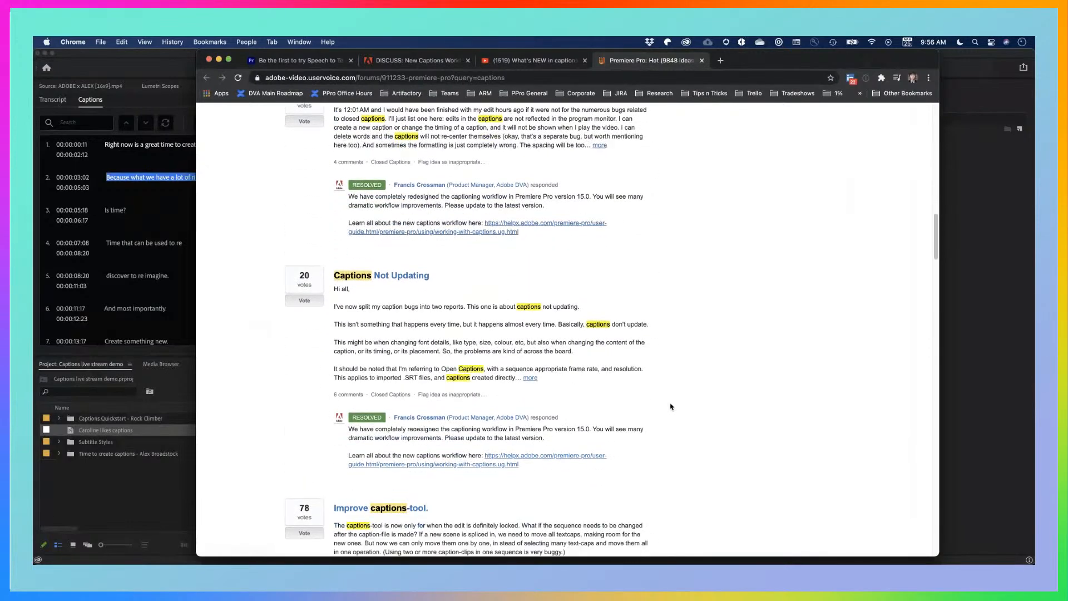
{"action": "scroll", "coordinate": [670, 407], "scroll_direction": "down", "scroll_amount": 3}
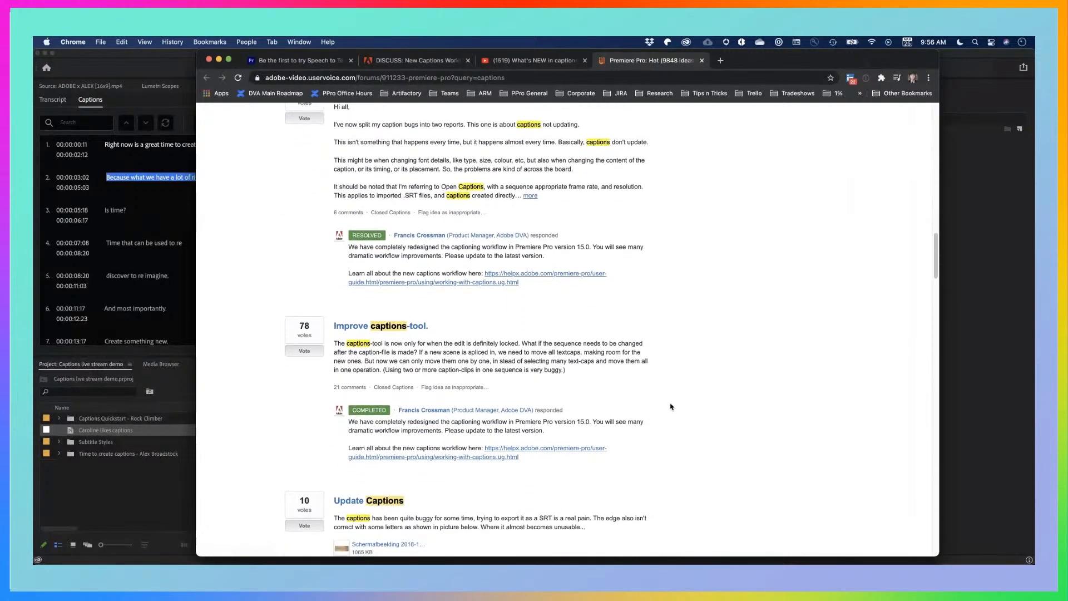
{"action": "scroll", "coordinate": [670, 406], "scroll_direction": "up", "scroll_amount": 20}
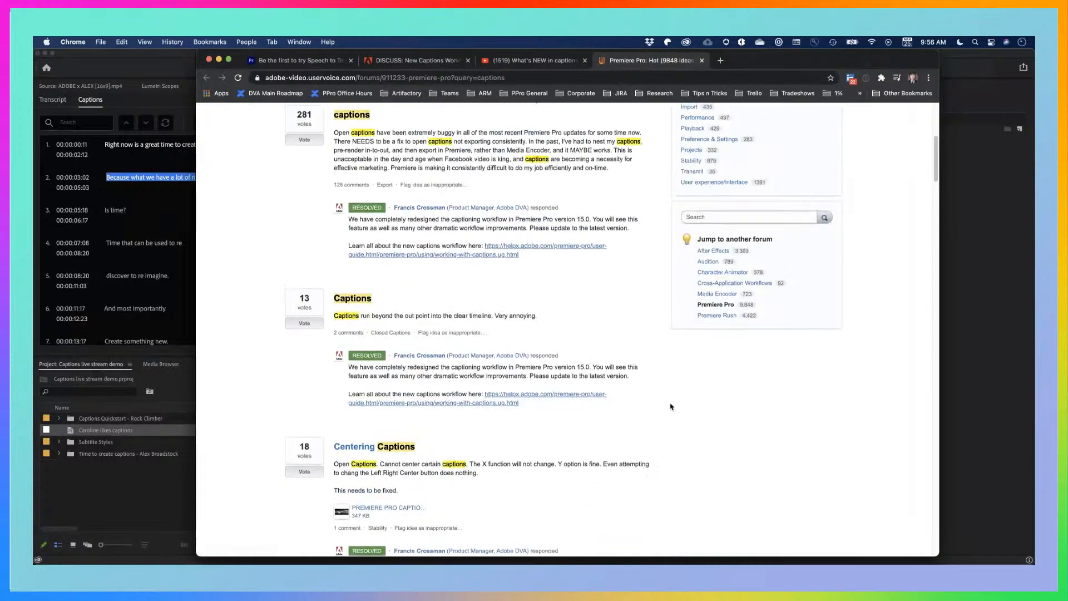
{"action": "scroll", "coordinate": [670, 406], "scroll_direction": "up", "scroll_amount": 10}
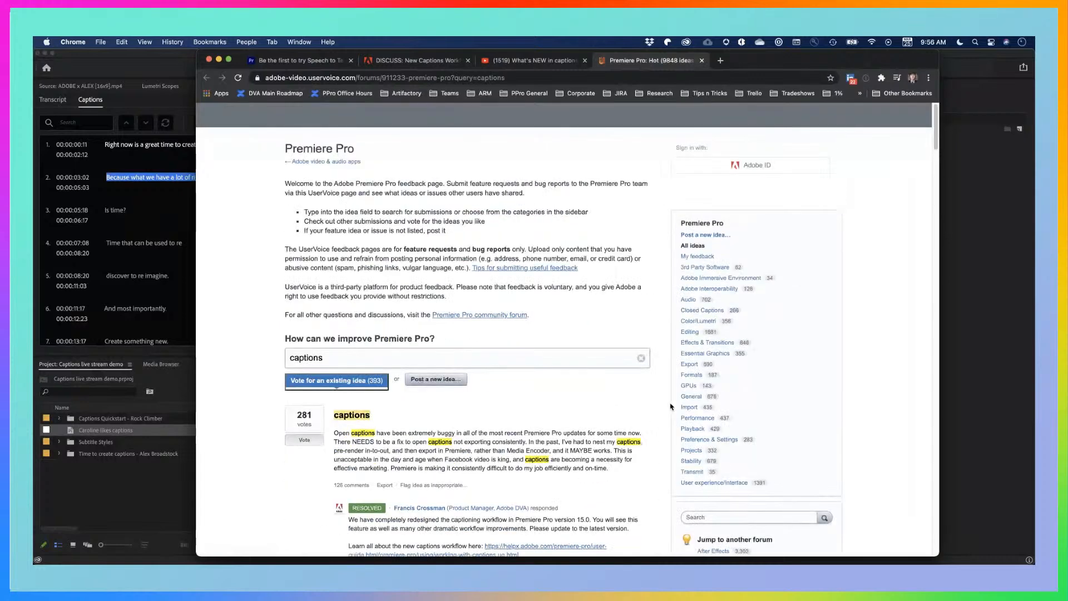
{"action": "left_click", "coordinate": [398, 419]}
{"action": "left_click", "coordinate": [241, 425]}
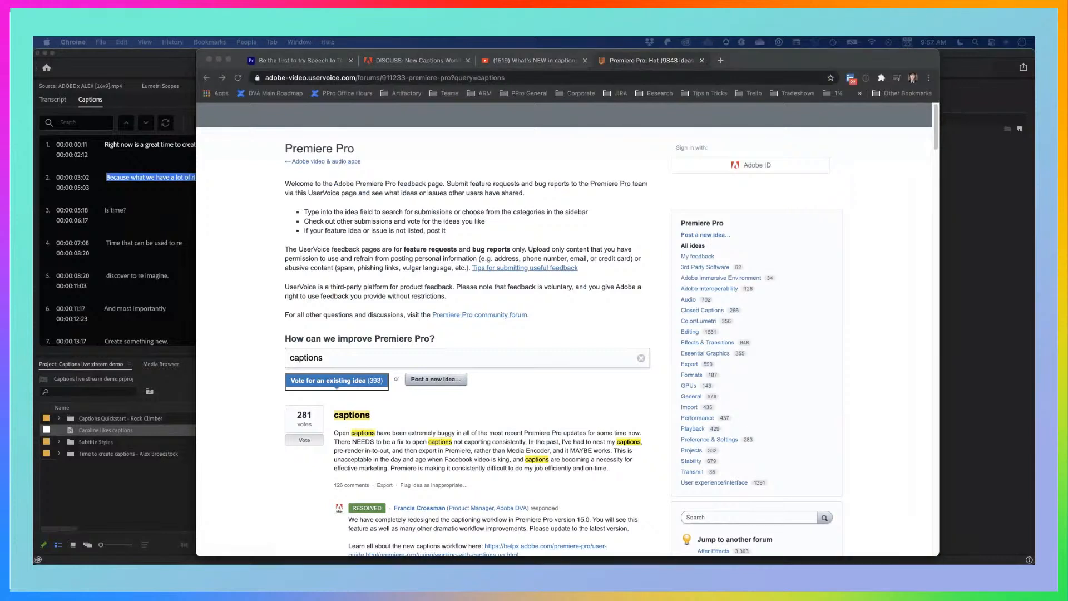
Switch from the feedback page to Premiere Pro, then make Chrome the active application again
{"action": "left_click", "coordinate": [243, 368]}
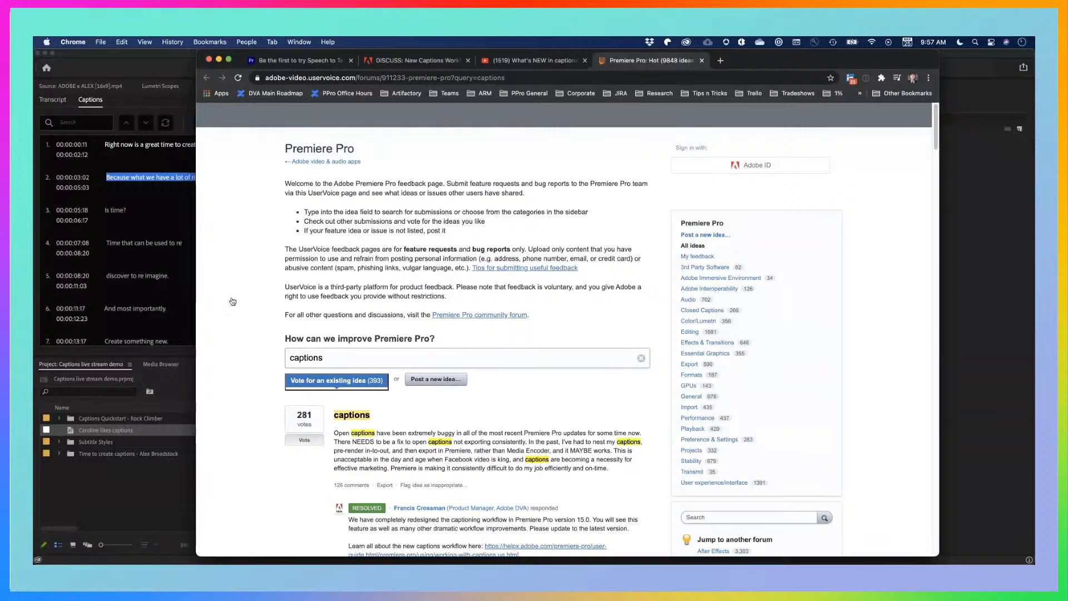
{"action": "key", "text": "super+Tab"}
{"action": "left_click", "coordinate": [449, 300]}
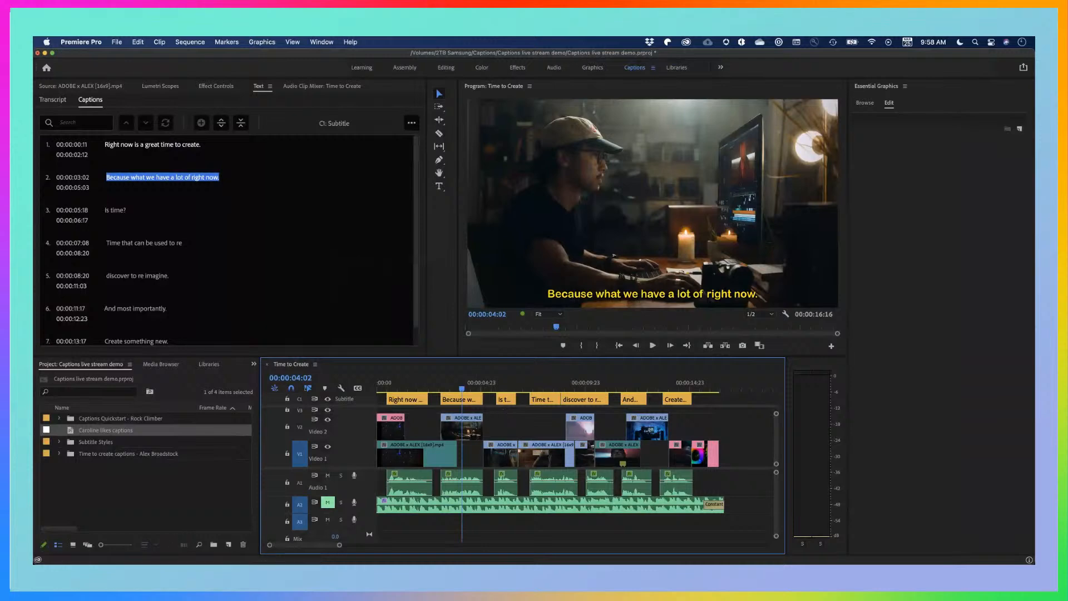
{"action": "key", "text": "super+Tab"}
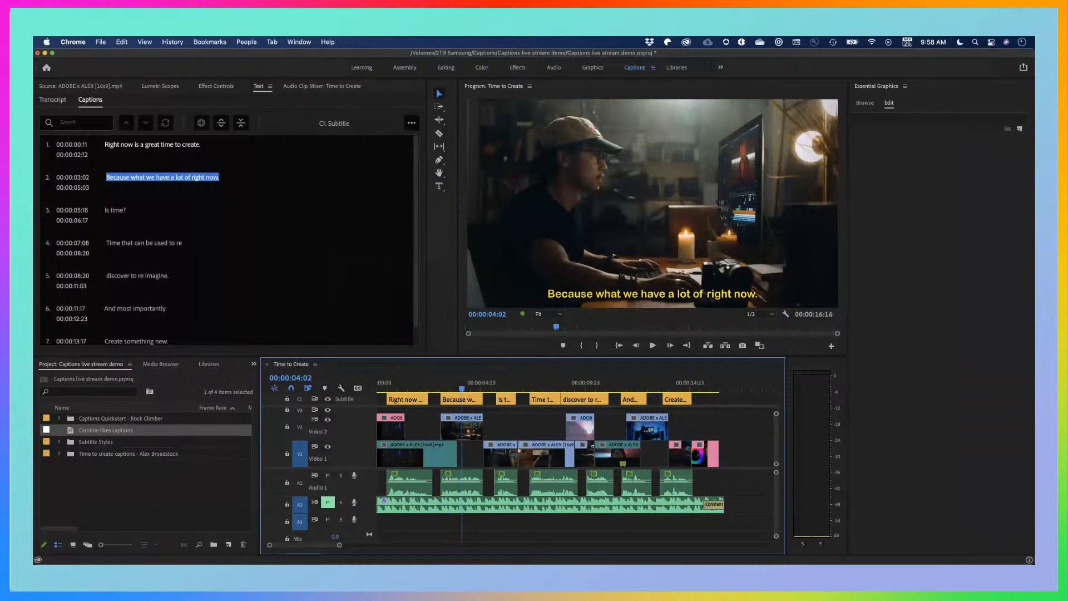